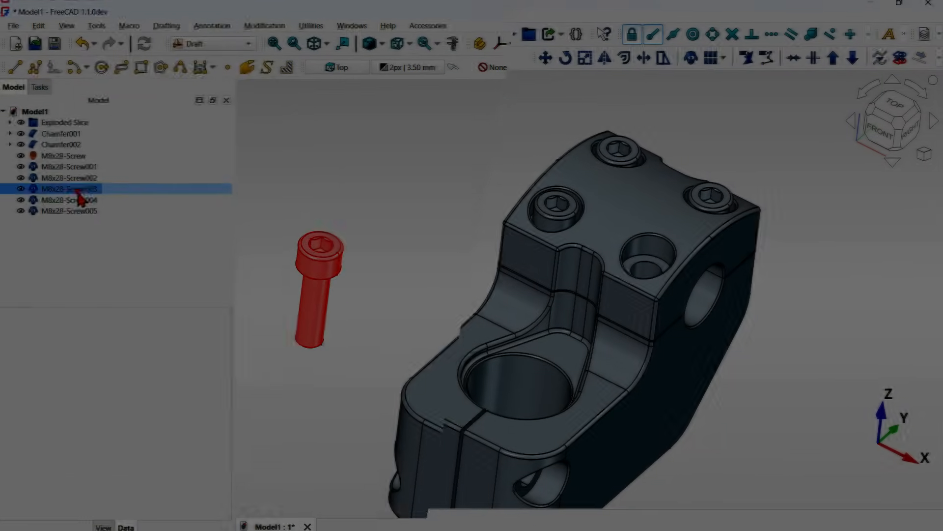
- Try to relocate the last screw using the Transform tool's Move to Other Object option
click(126, 488)
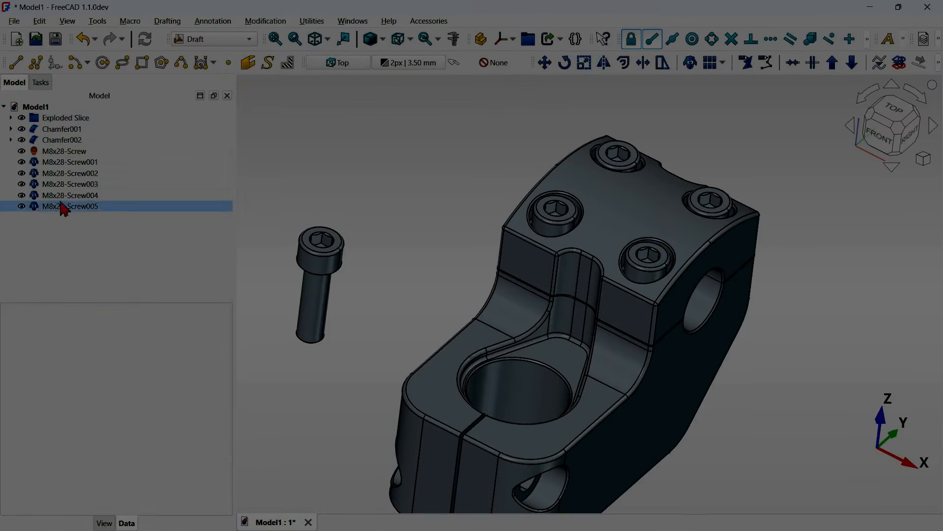
right_click(64, 204)
click(253, 189)
click(83, 488)
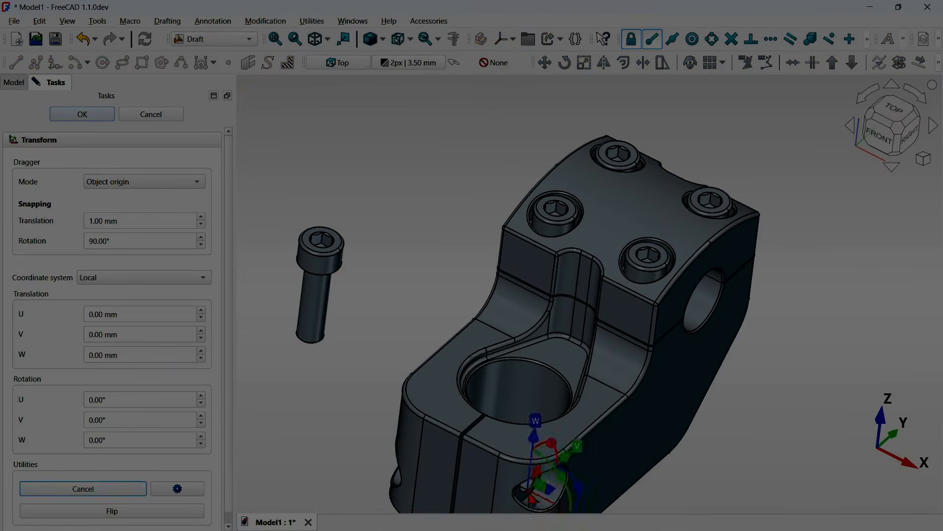
click(82, 114)
- Move the last screw into the side hole of the stem with Transform's Move to Other Object option
right_click(72, 207)
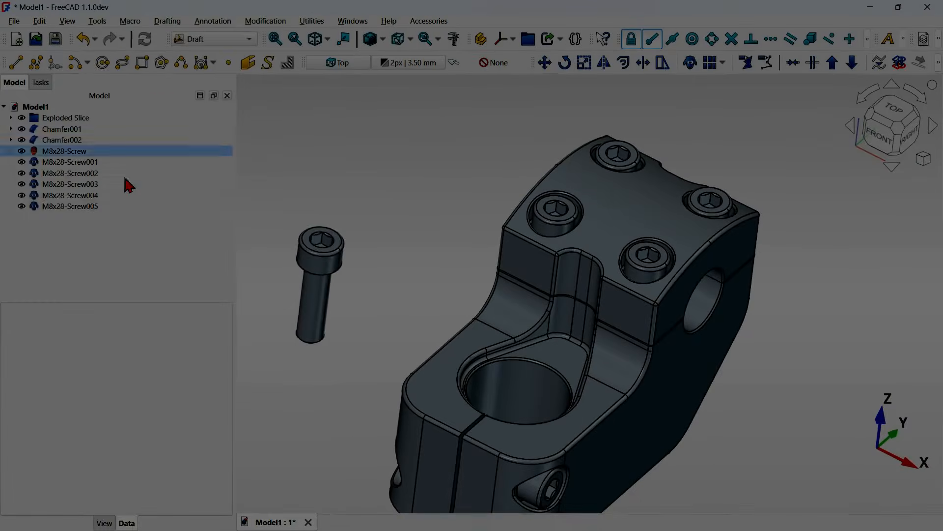
click(93, 206)
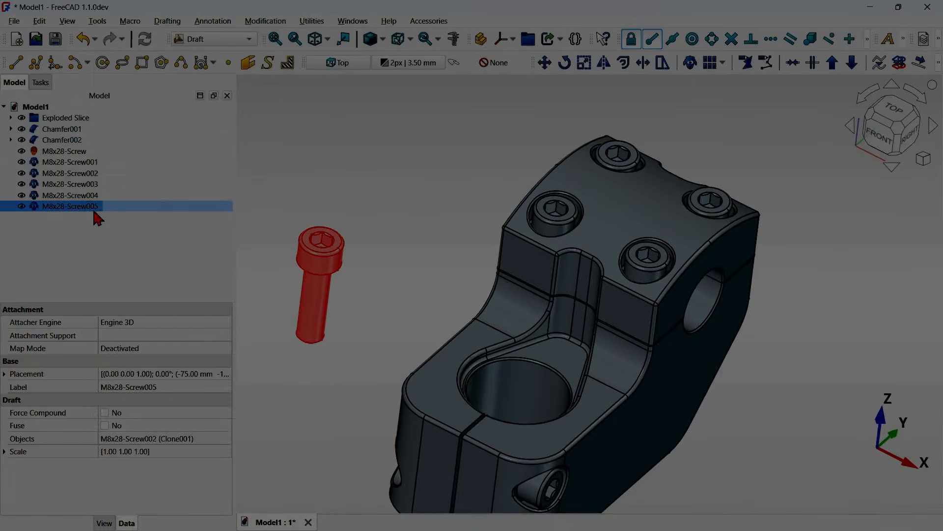
right_click(93, 206)
click(283, 191)
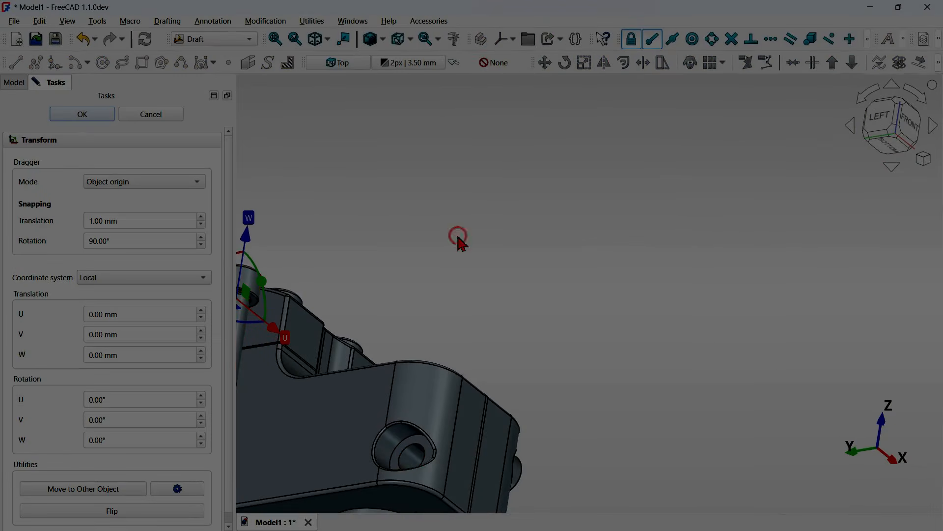
click(83, 488)
click(401, 442)
click(82, 114)
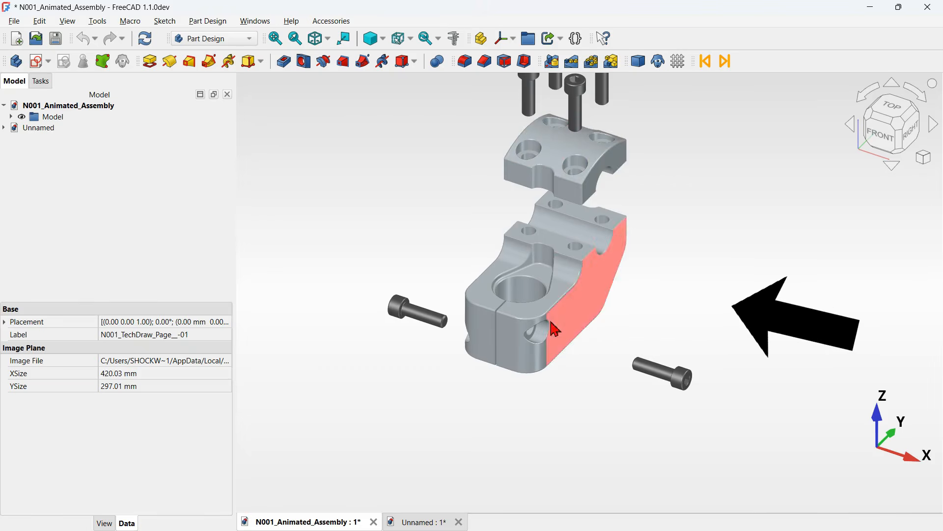
- Orbit around the reference stem assembly to inspect its shape from different angles
middle_drag(700, 229, 642, 301)
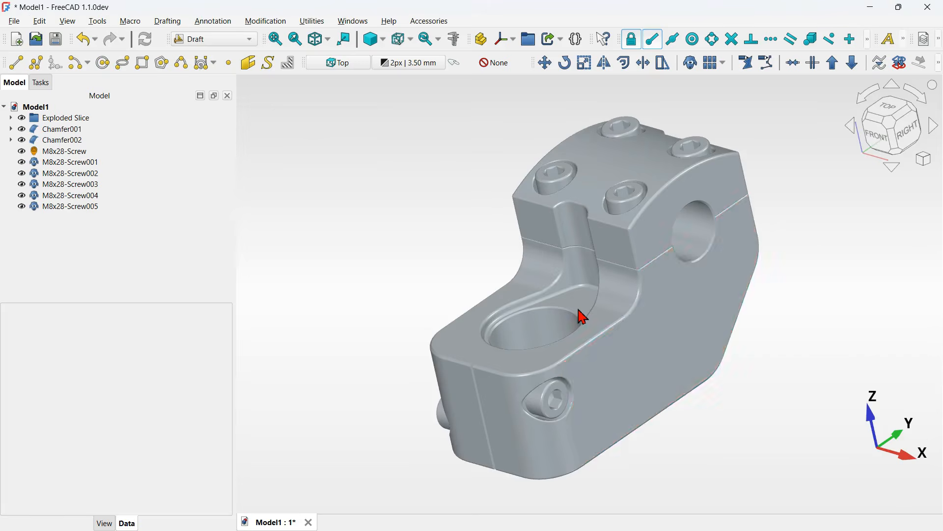
mouse_move(859, 346)
middle_down()
mouse_move(927, 343)
mouse_move(853, 354)
middle_up()
key(Home)
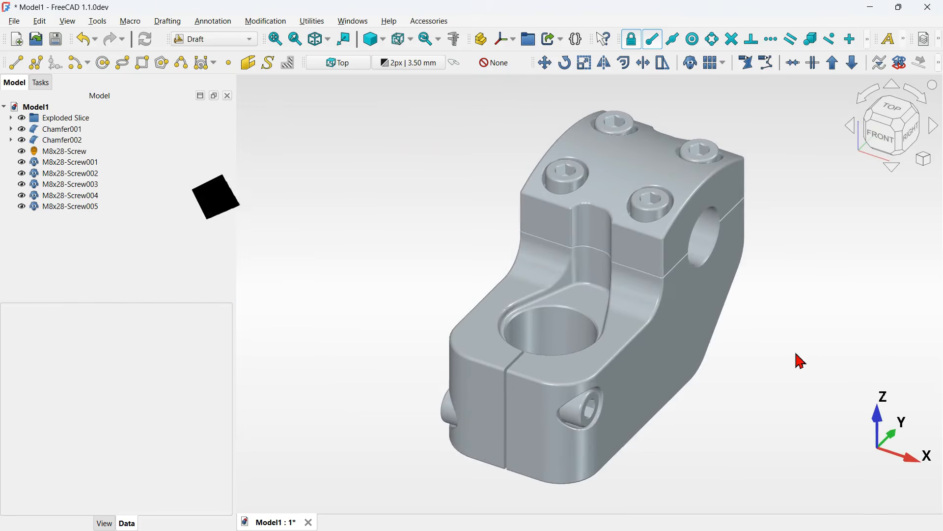
middle_drag(676, 353, 637, 359)
key(Home)
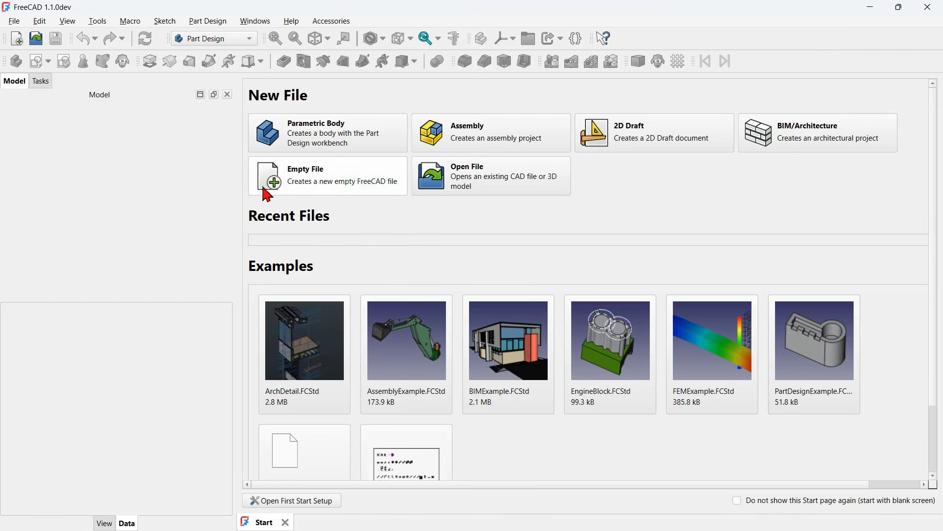
- Create an empty file and save it as Model1
click(346, 186)
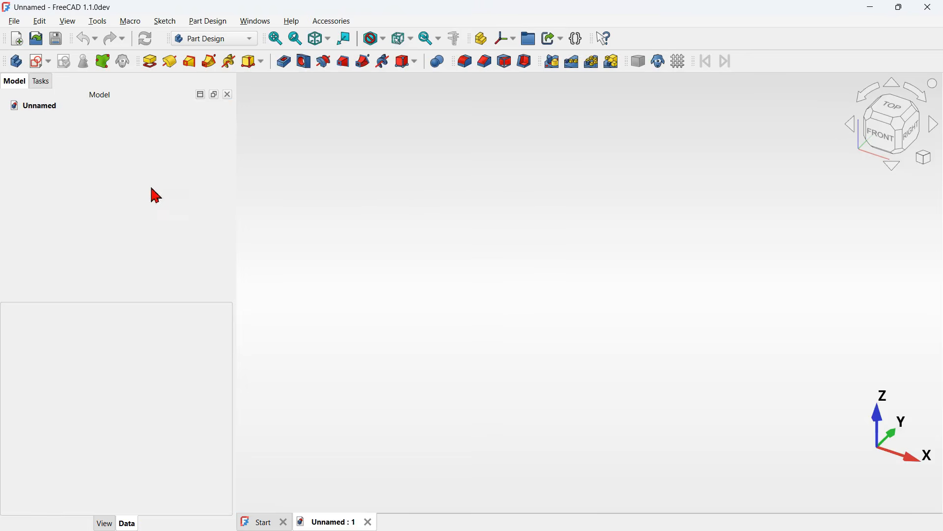
click(58, 40)
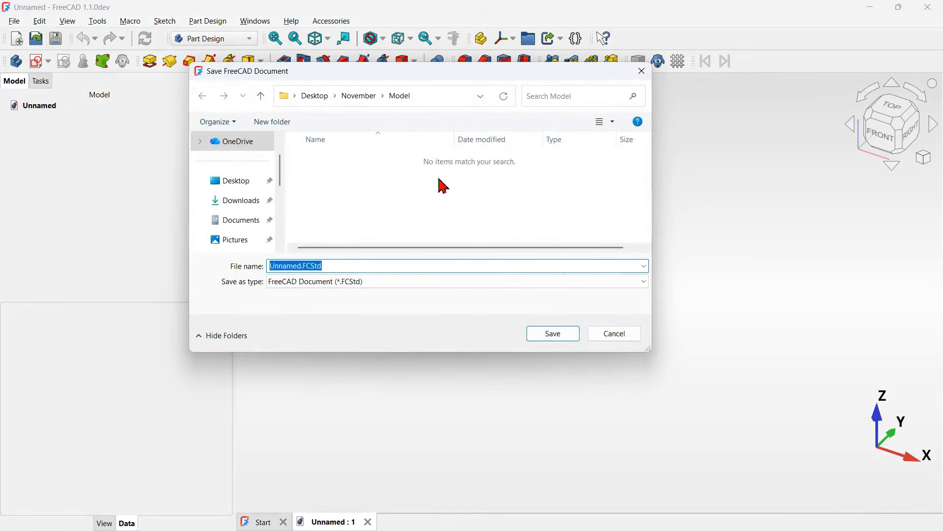
text(Mod)
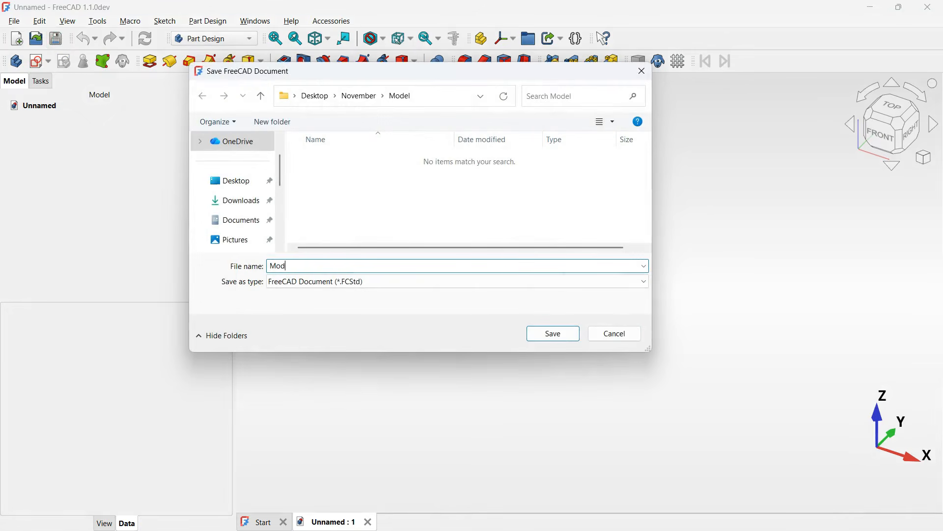
text(el1)
key(Return)
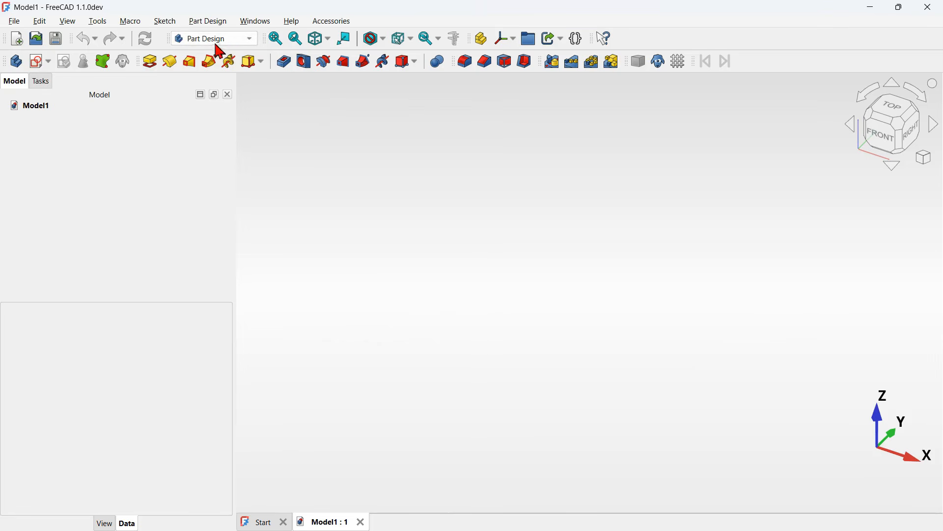
- Create a new Part Design body in the Model1 document
click(18, 68)
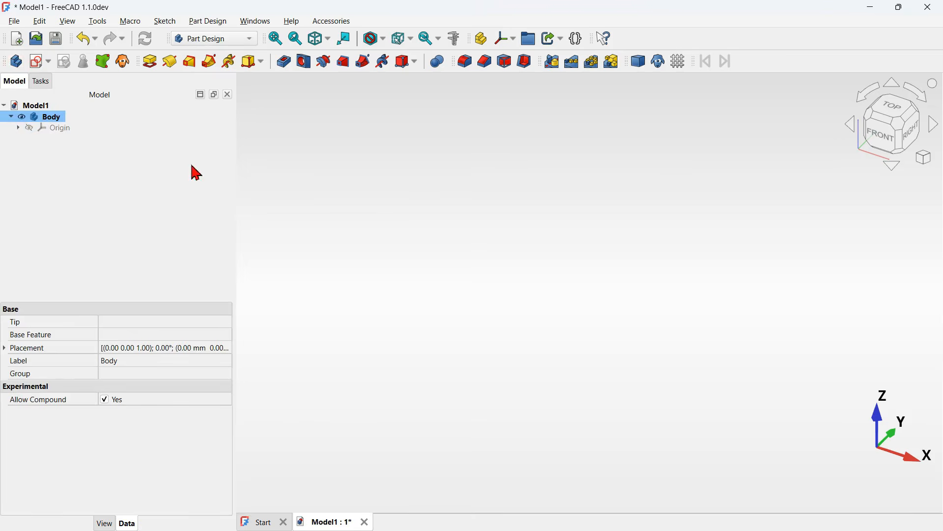
click(432, 217)
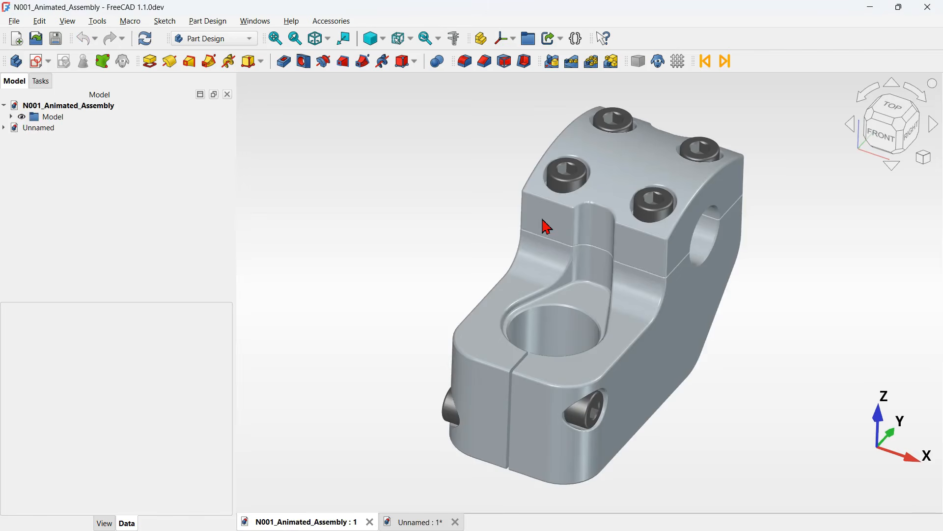
- View the reference assembly from the right side to study its side profile
middle_drag(725, 317, 592, 284)
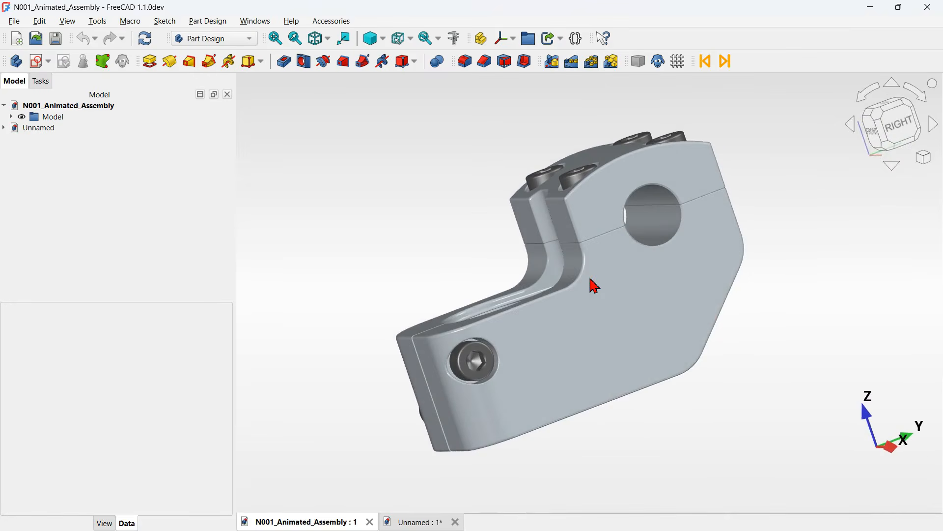
click(906, 130)
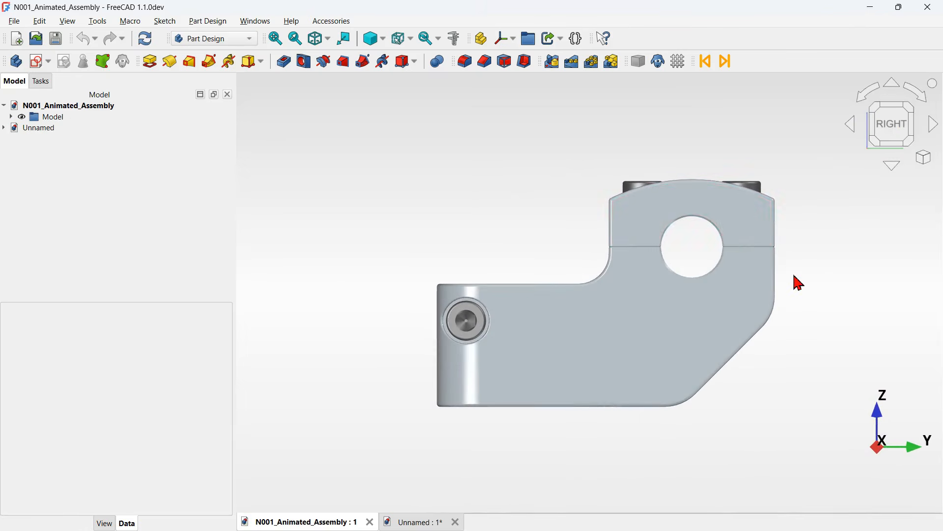
scroll(799, 283, up, 3)
scroll(799, 283, down, 2)
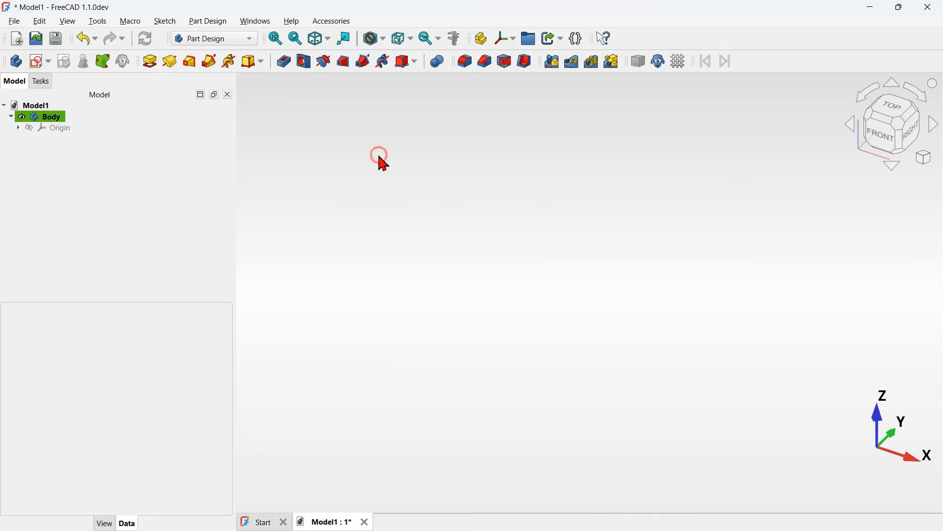
- Create a new sketch attached to the YZ plane
click(37, 62)
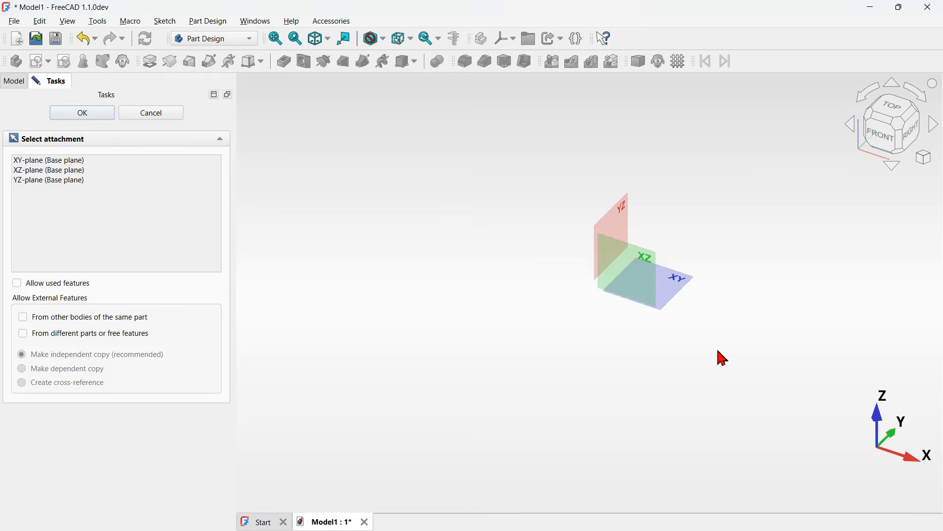
click(619, 210)
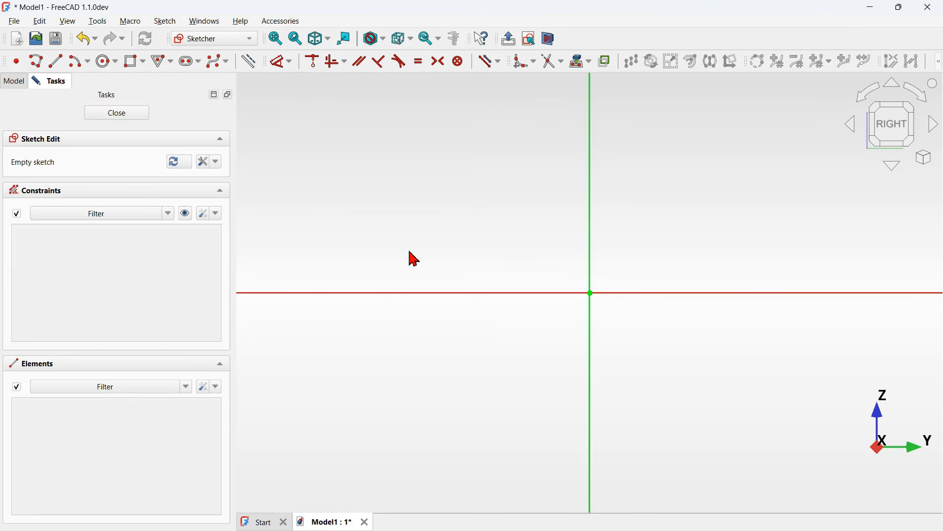
- Draw two rectangles: one above the horizontal axis right of the vertical axis, one below straddling the vertical axis
scroll(415, 259, down, 3)
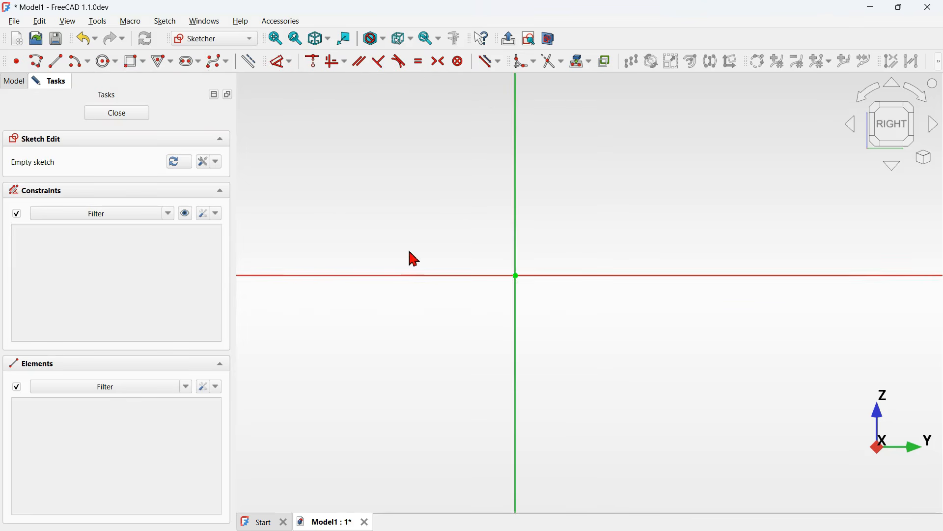
click(131, 62)
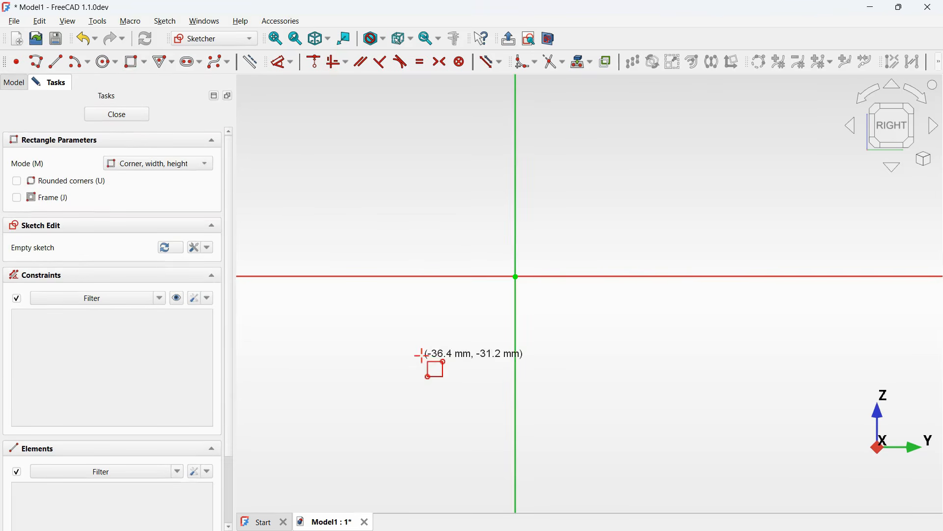
click(529, 247)
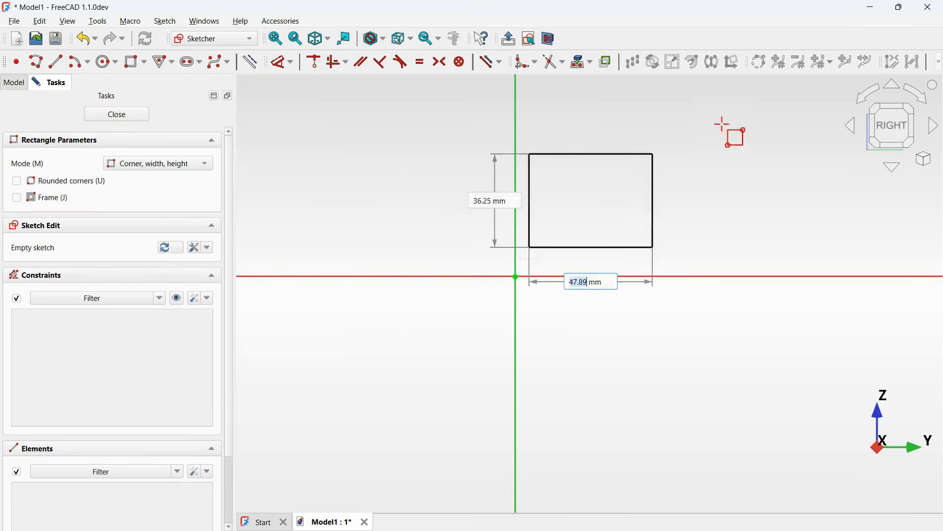
click(732, 122)
click(373, 340)
click(730, 416)
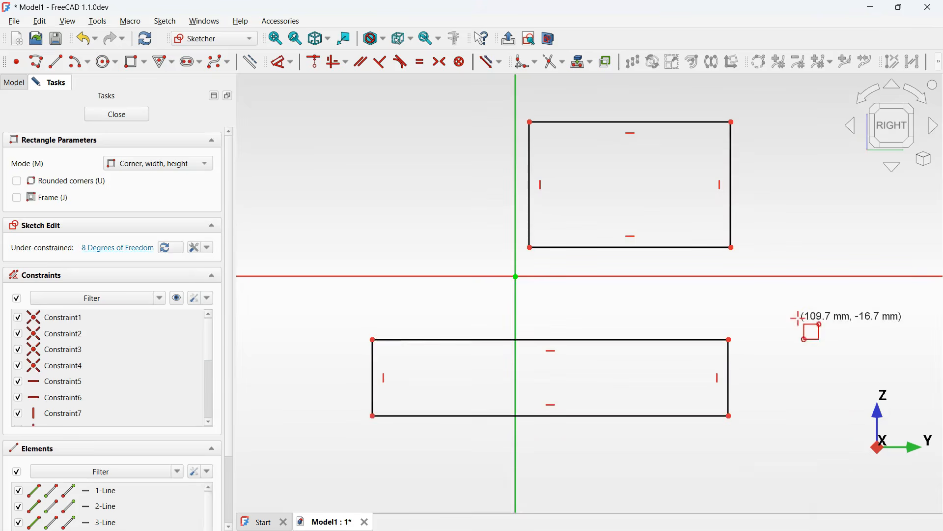
right_click(800, 319)
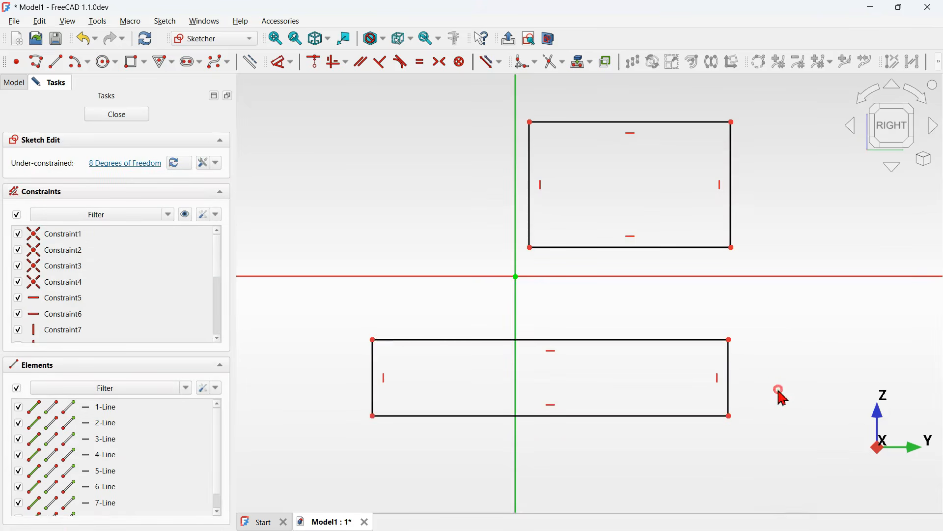
- Delete the upper rectangle's bottom edge and the lower rectangle's right edge
drag(780, 389, 671, 374)
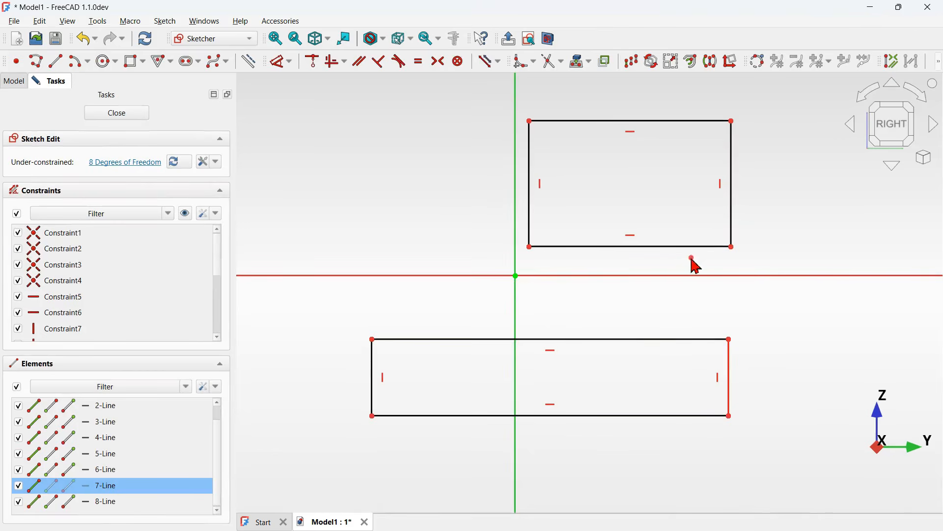
drag(694, 261, 611, 218)
key(Delete)
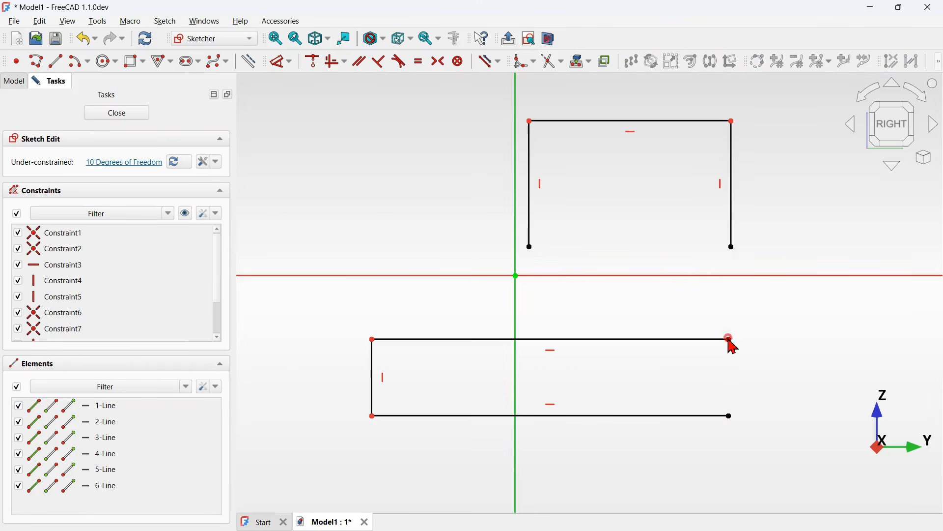
- Join the lower rectangle's top-right corner to the upper rectangle's bottom-left corner with a coincident constraint
drag(730, 342, 522, 295)
drag(469, 193, 578, 351)
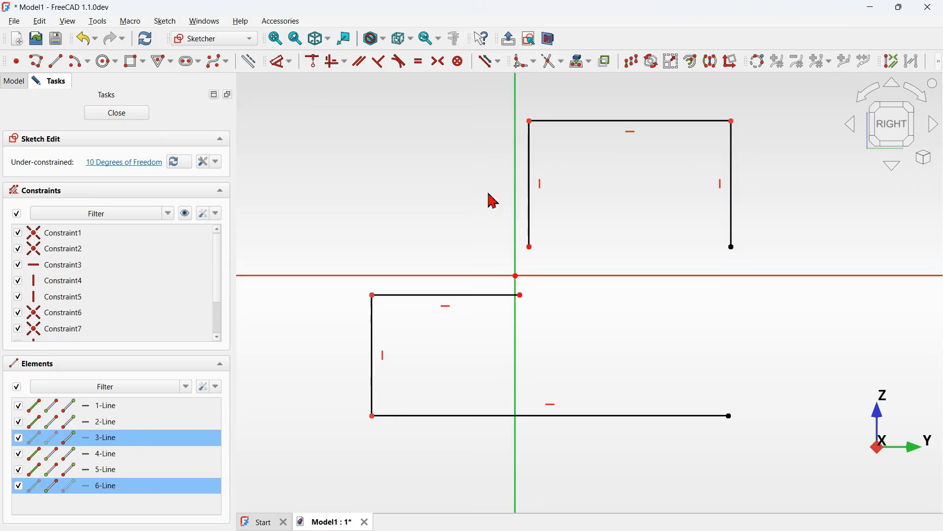
click(314, 64)
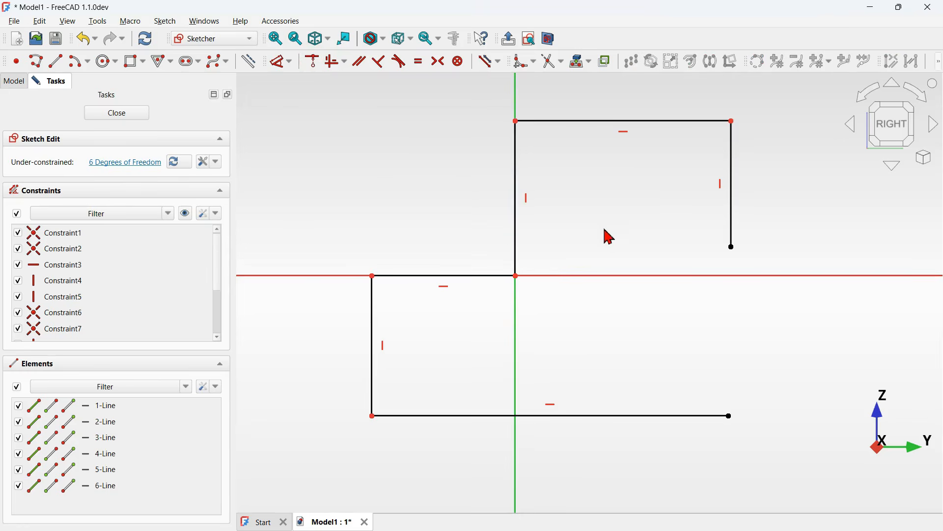
- Connect the upper rectangle's right edge end to the lower rectangle's bottom-right corner with a coincident constraint
drag(732, 253, 732, 383)
drag(676, 327, 765, 456)
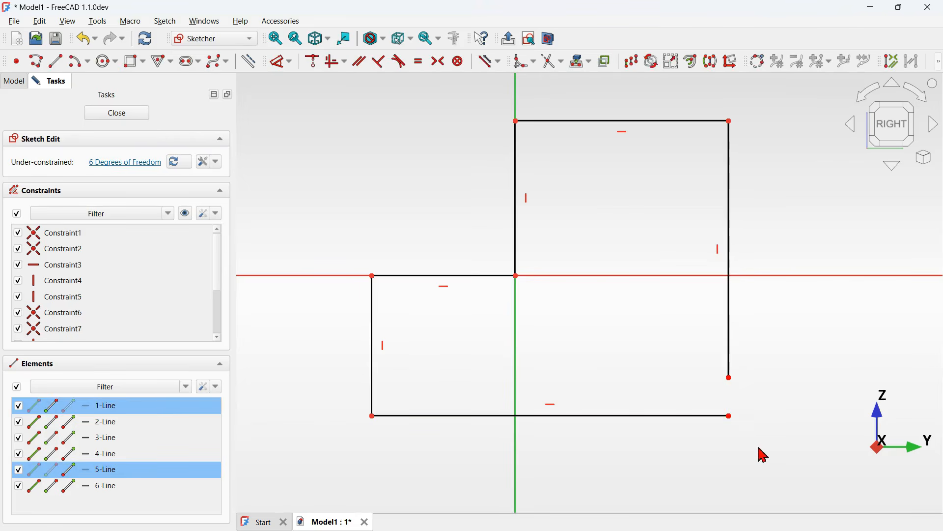
click(315, 61)
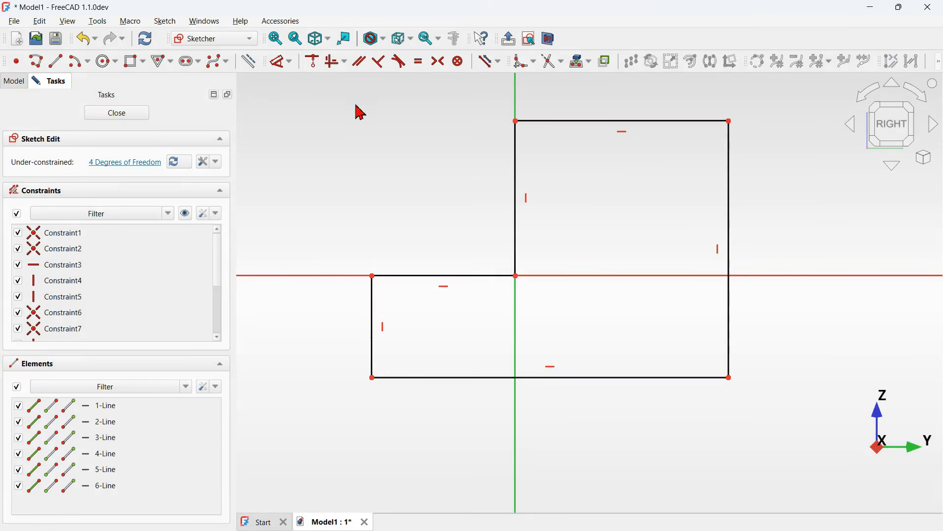
- Dimension the profile's top edge length as 54 mm
click(275, 63)
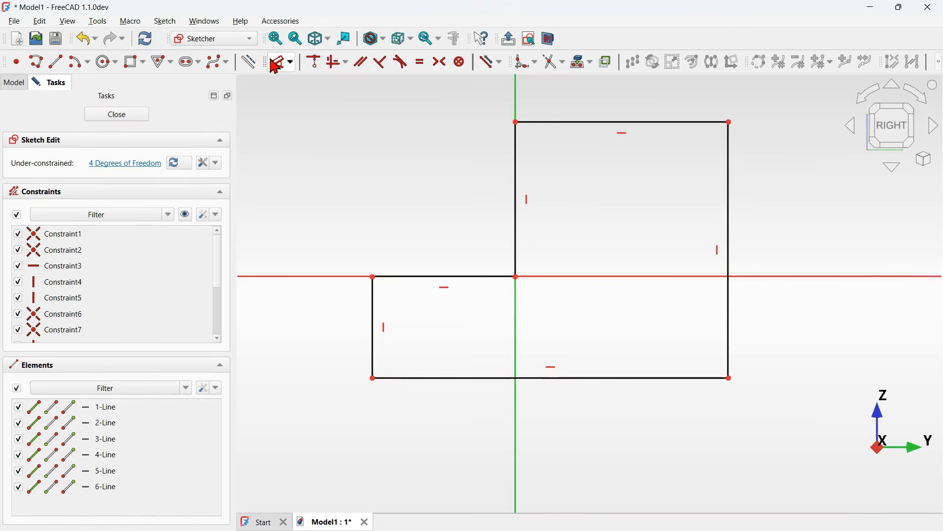
scroll(517, 247, down, 2)
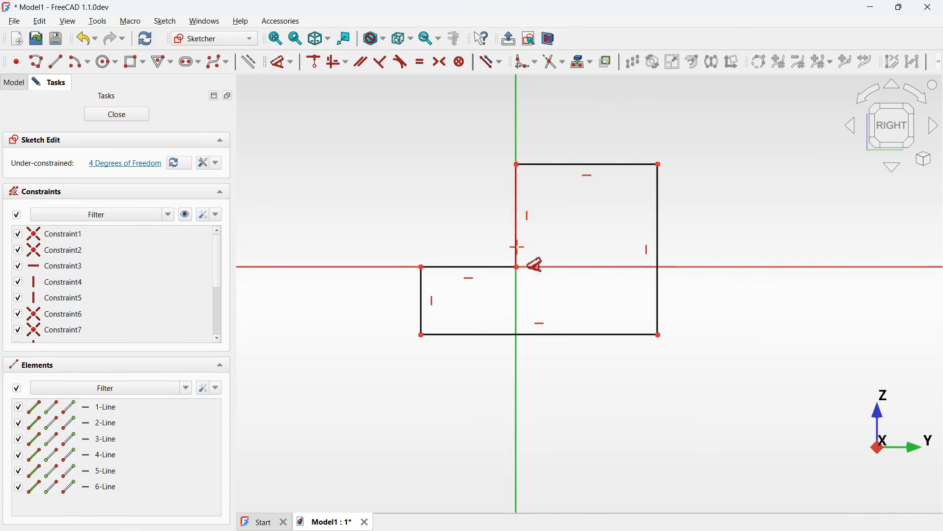
click(601, 163)
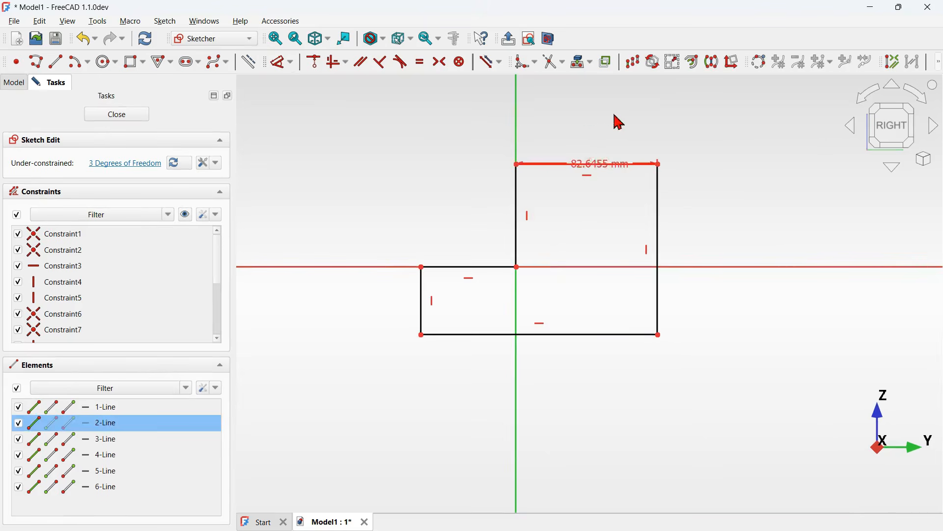
click(591, 122)
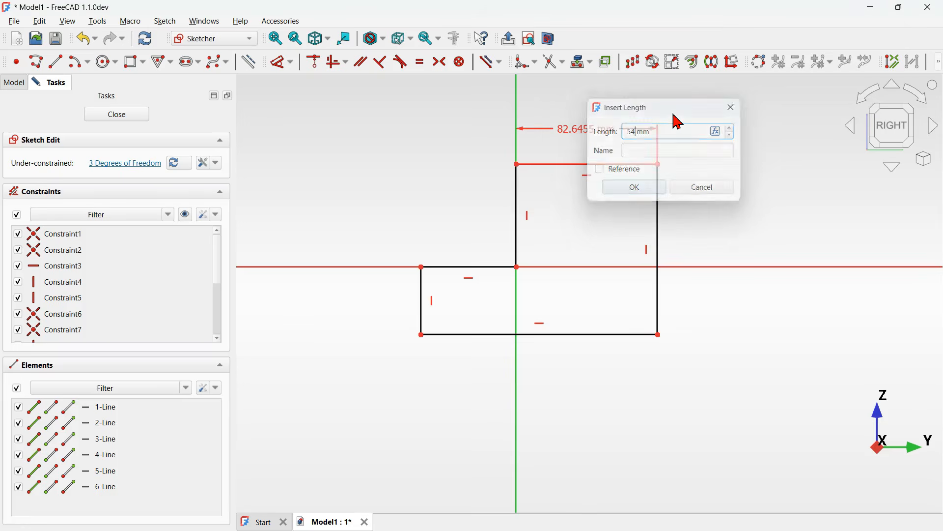
key(Return)
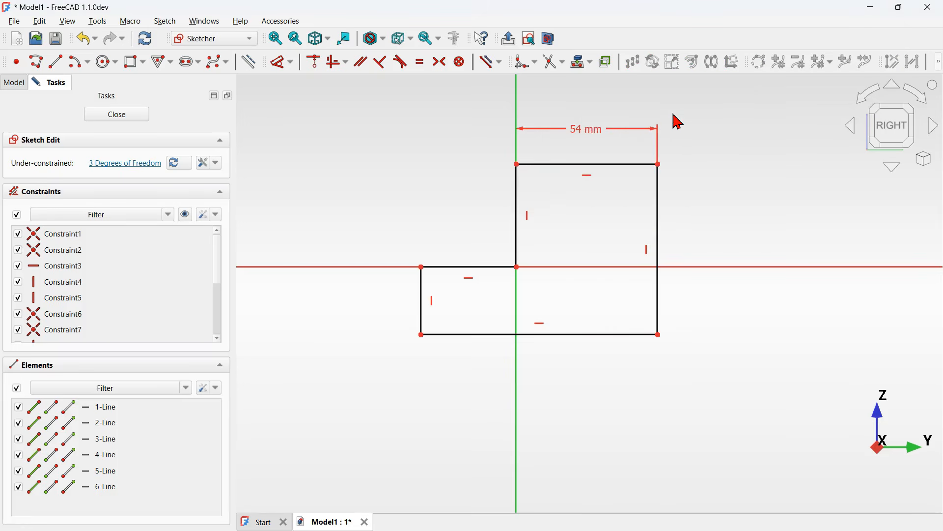
- Dimension the profile's right edge height as 74 mm
click(658, 220)
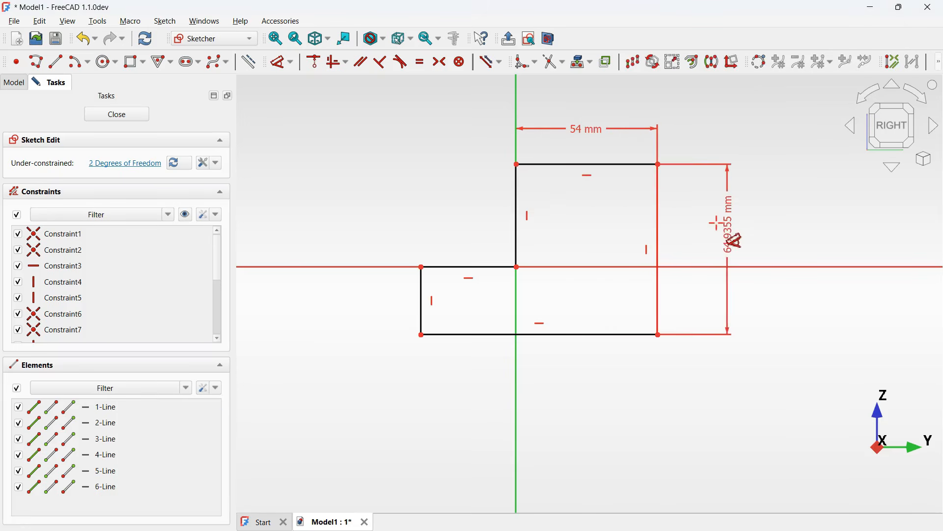
click(720, 223)
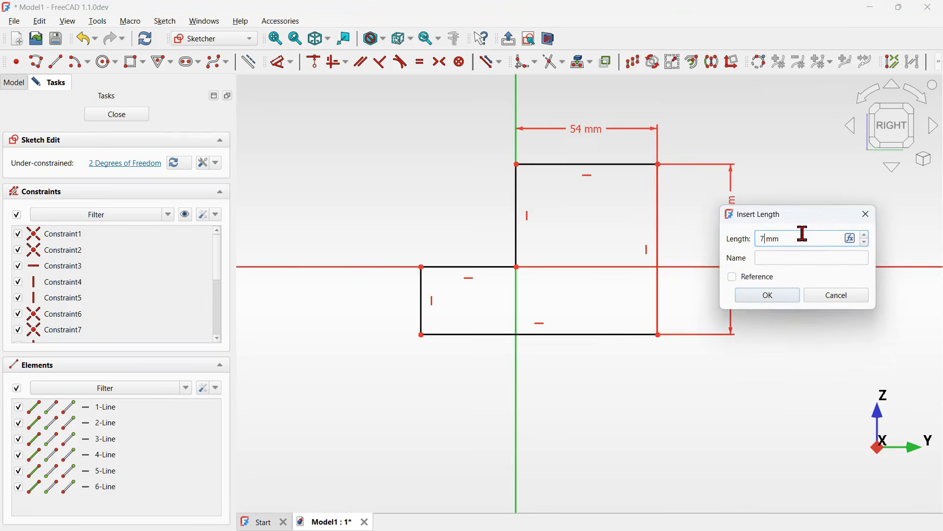
key(Return)
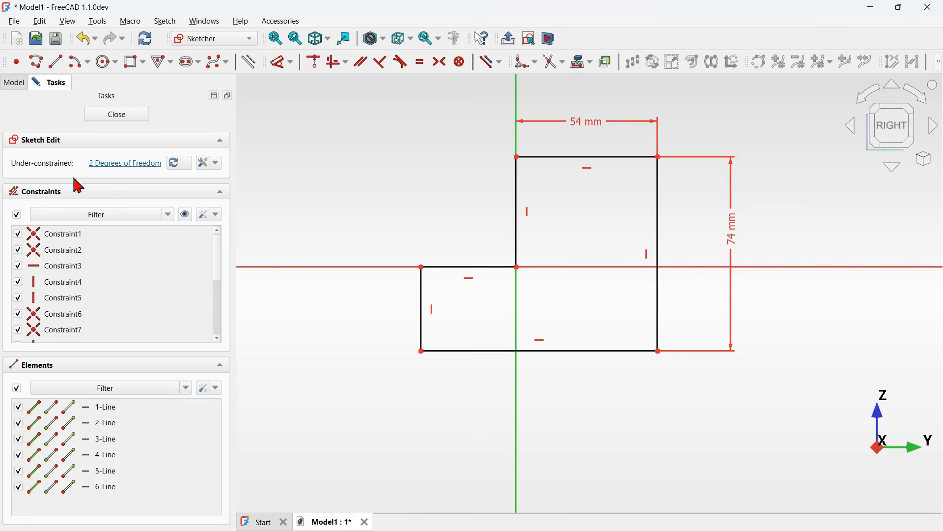
- Dimension the profile's bottom edge length as 110 mm
click(595, 347)
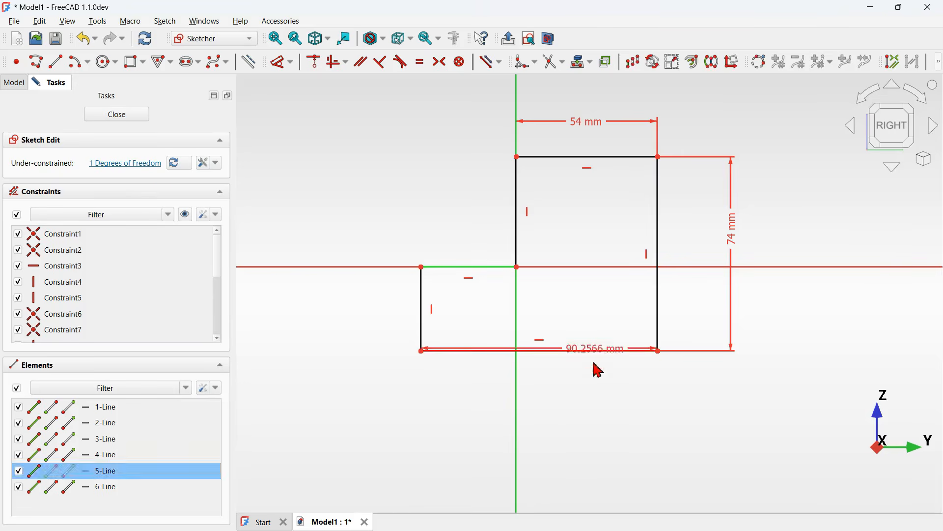
click(595, 404)
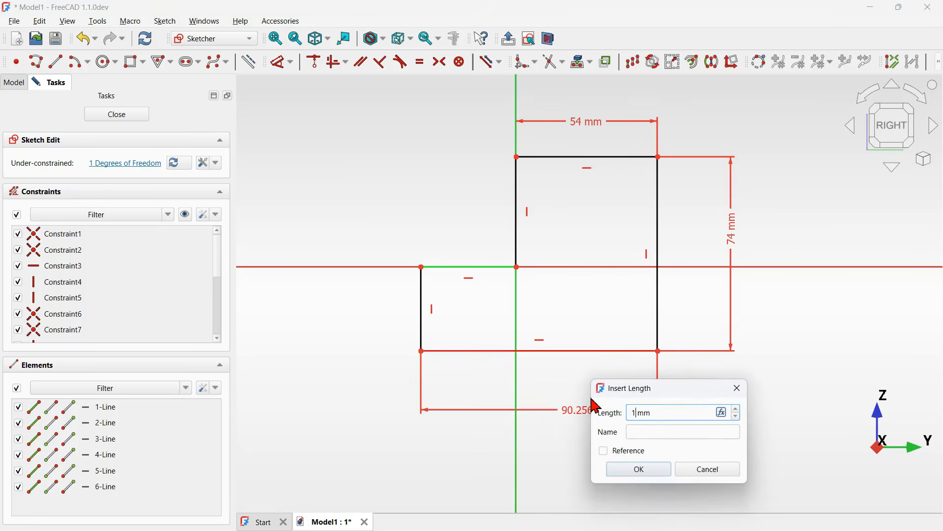
key(Return)
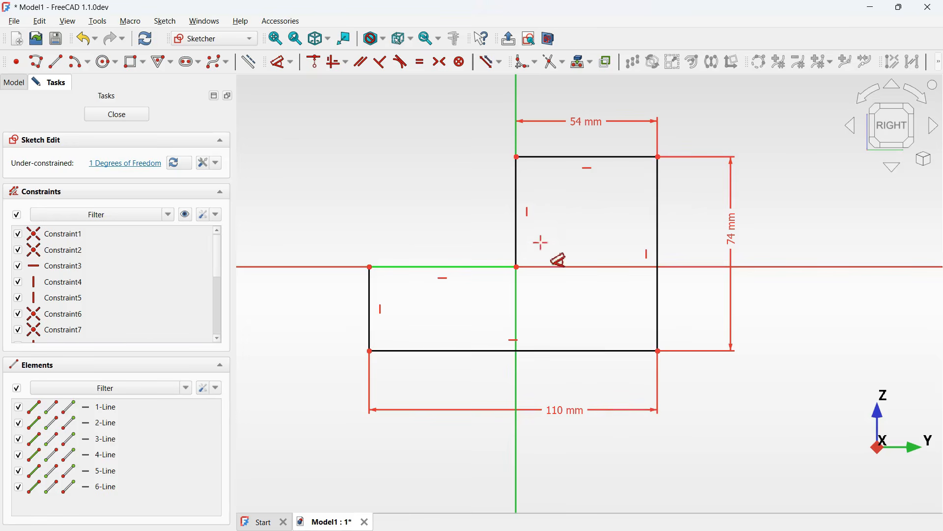
- Dimension the upper block's left edge height as 34 mm and close the fully constrained sketch
click(517, 226)
click(455, 224)
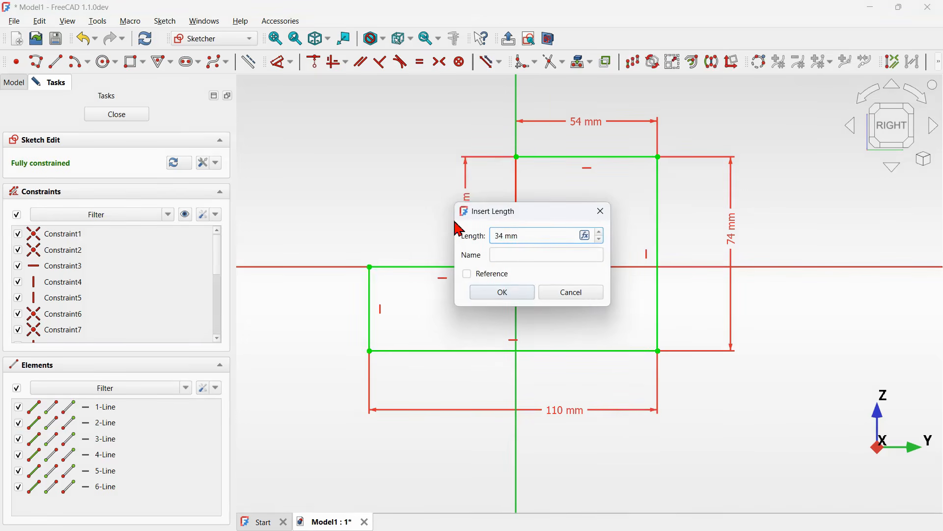
text(34)
key(Return)
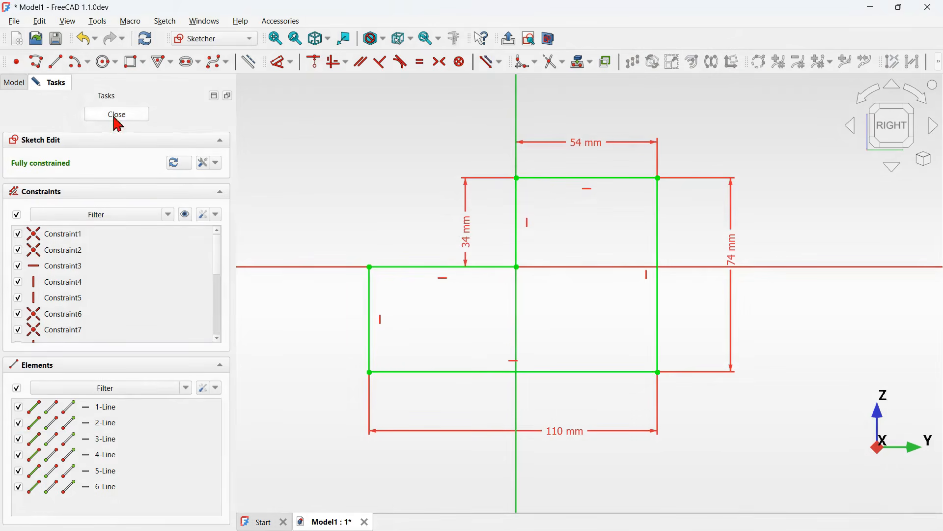
click(116, 118)
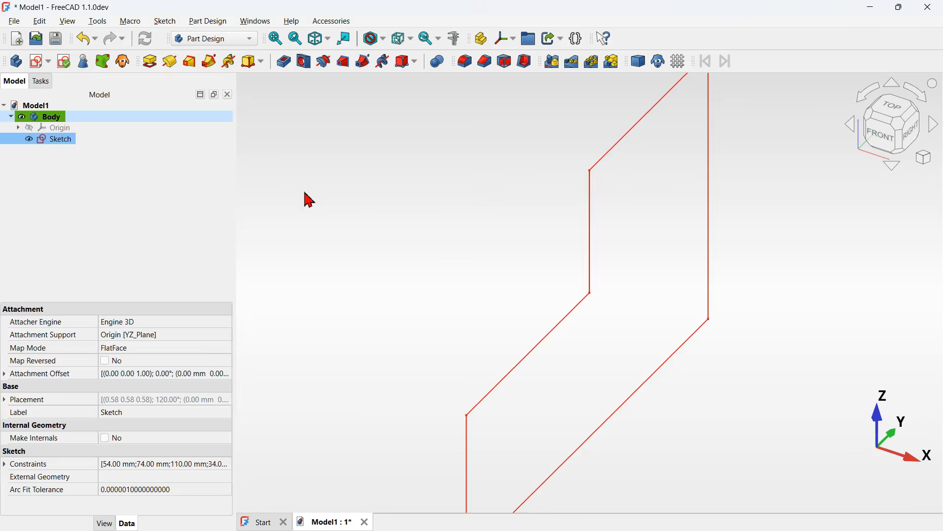
- Pad the sketch symmetrically with a length of 54 mm
click(416, 237)
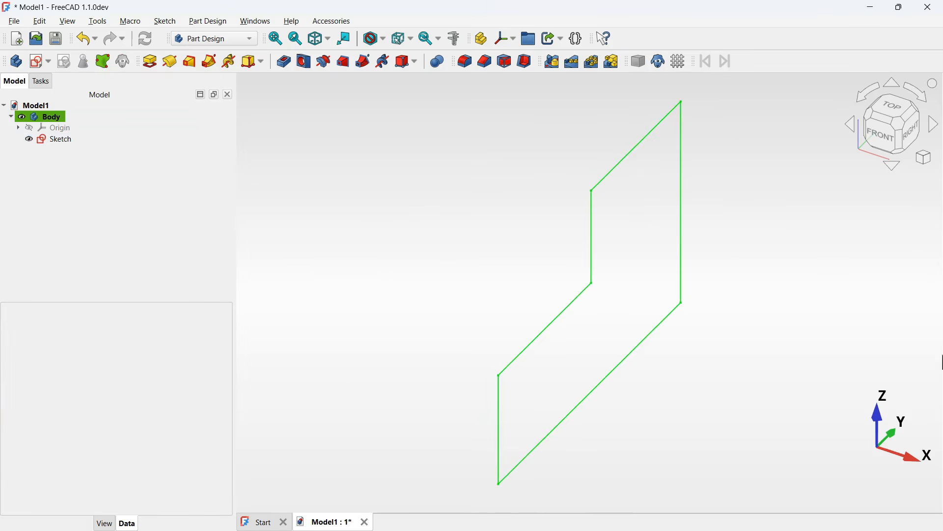
mouse_move(447, 254)
middle_down()
mouse_move(654, 270)
mouse_move(465, 282)
mouse_move(427, 240)
mouse_move(436, 236)
middle_up()
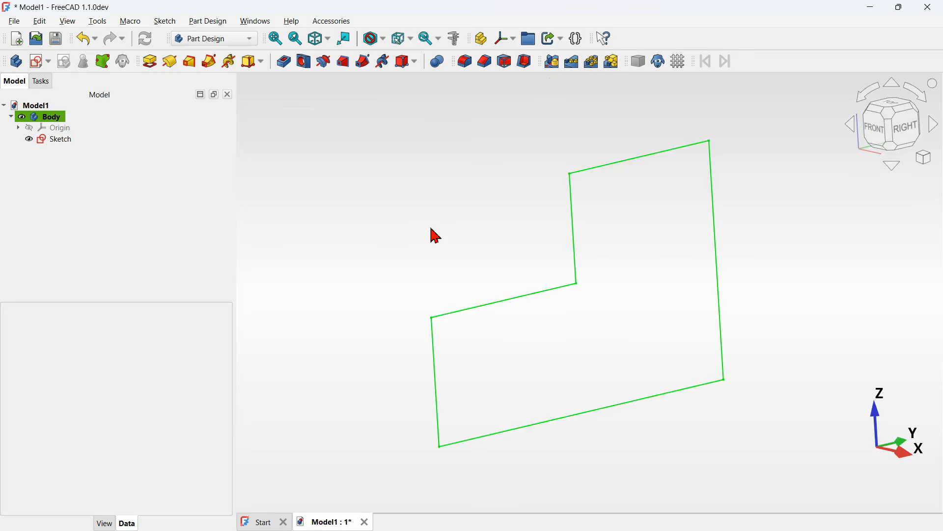
key(0)
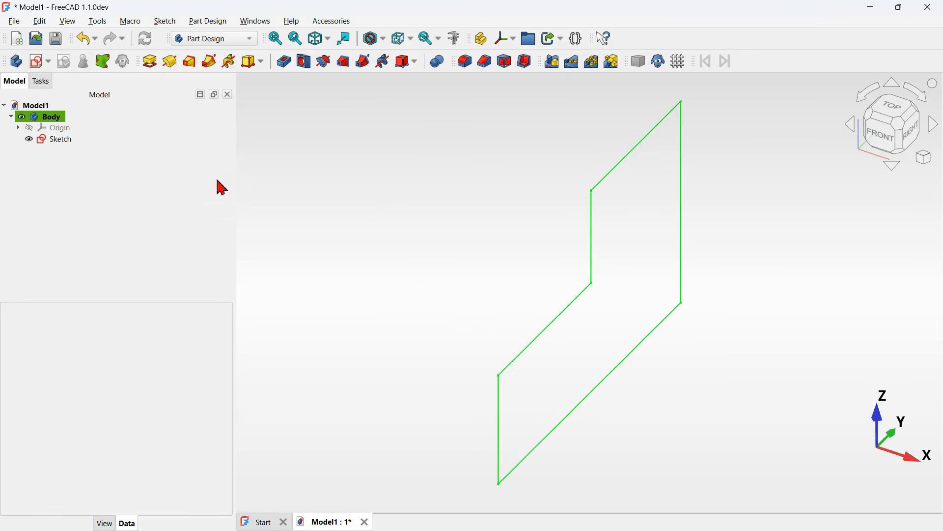
click(150, 61)
middle_drag(518, 269, 538, 289)
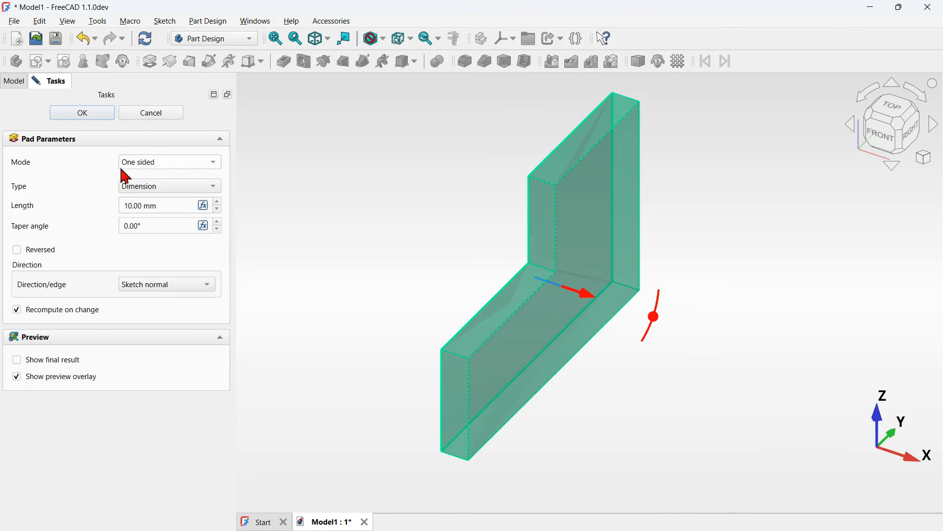
click(186, 169)
click(178, 193)
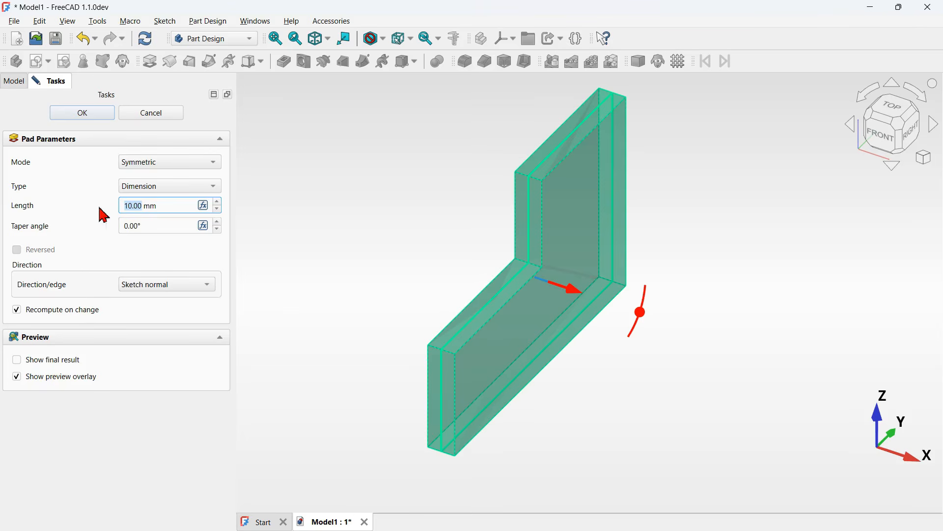
double_click(179, 207)
click(85, 114)
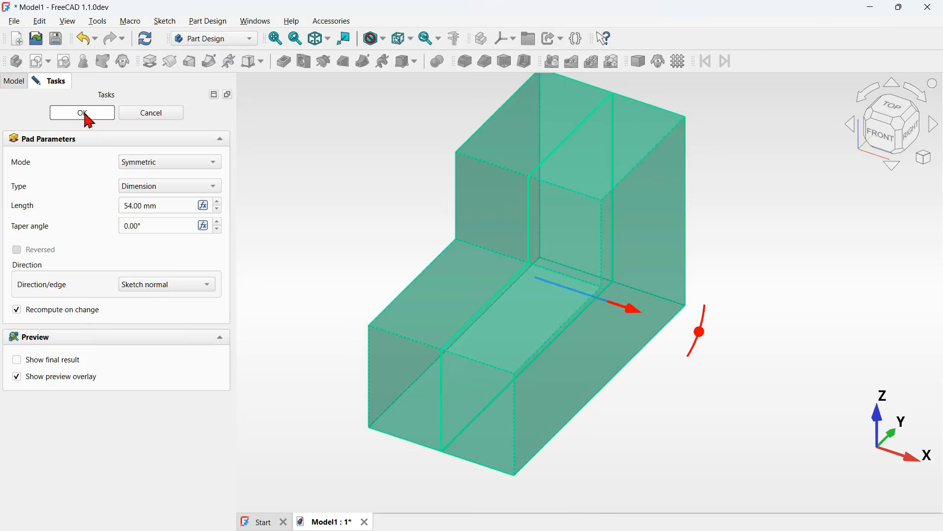
- Compare the padded body against the reference drawing and the assembly model
middle_drag(436, 225, 721, 335)
key(Home)
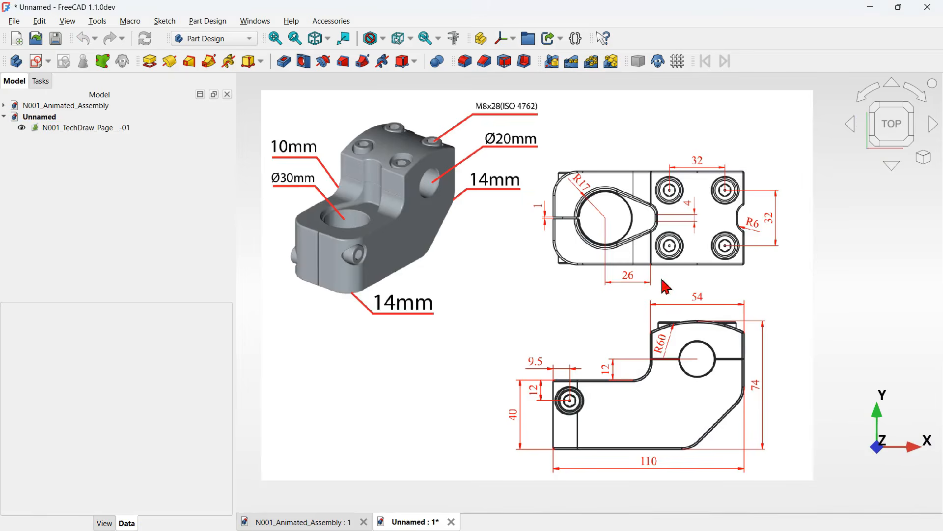
click(325, 514)
mouse_move(825, 389)
middle_down()
mouse_move(842, 386)
mouse_move(779, 375)
mouse_move(775, 385)
middle_up()
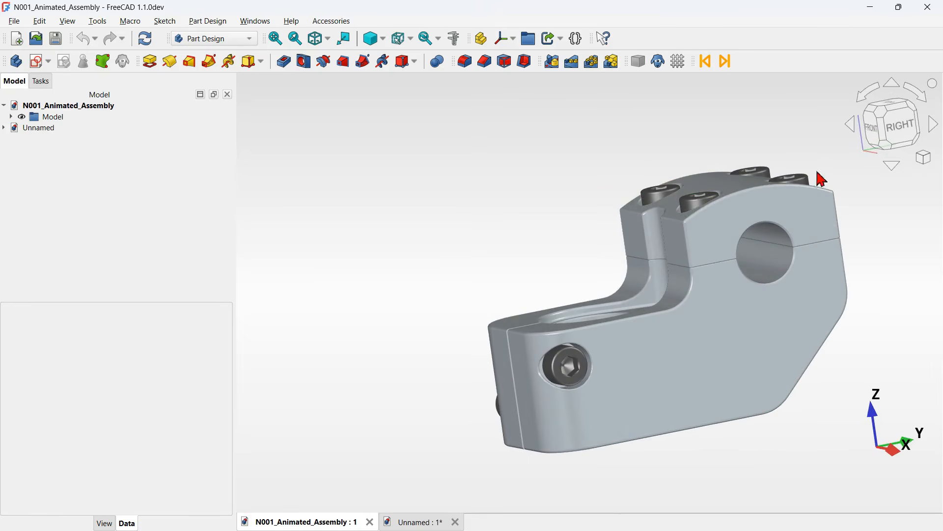
key(0)
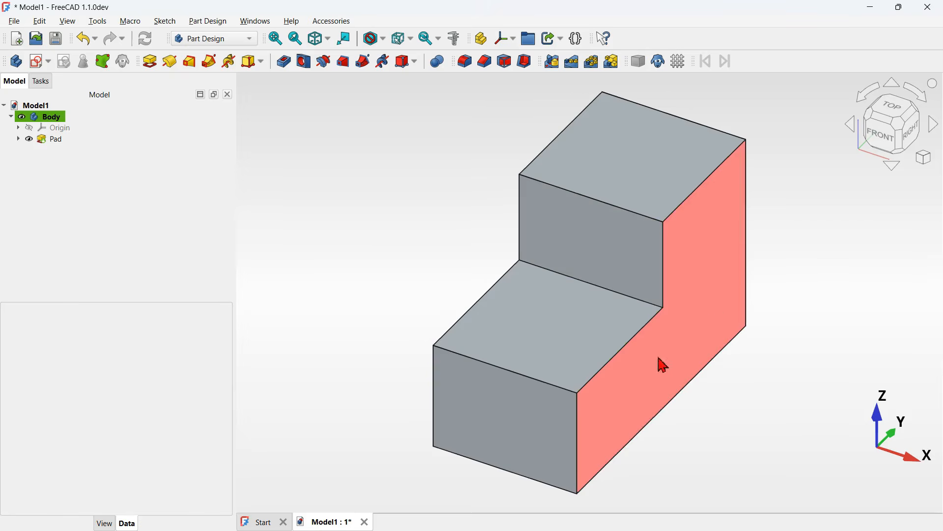
- Create a new sketch on the pad's side face and project that face's outline as external geometry
click(706, 252)
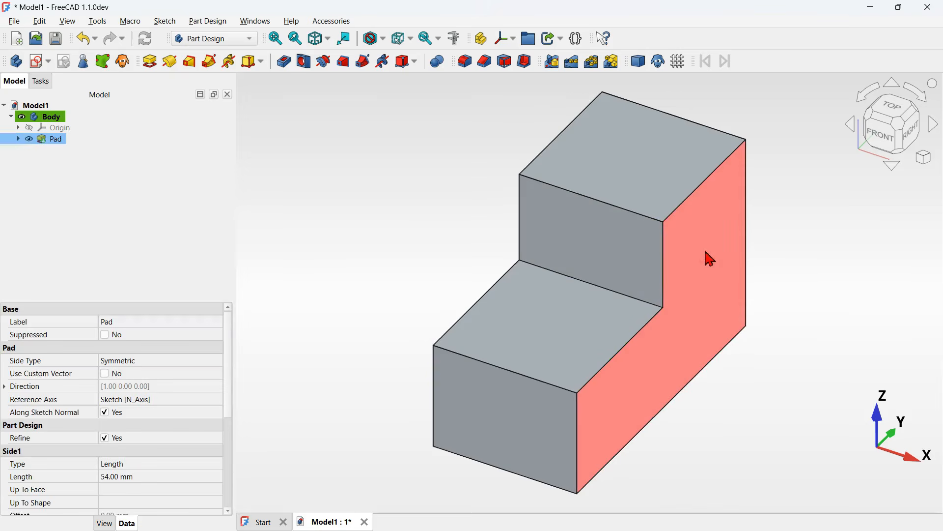
click(33, 69)
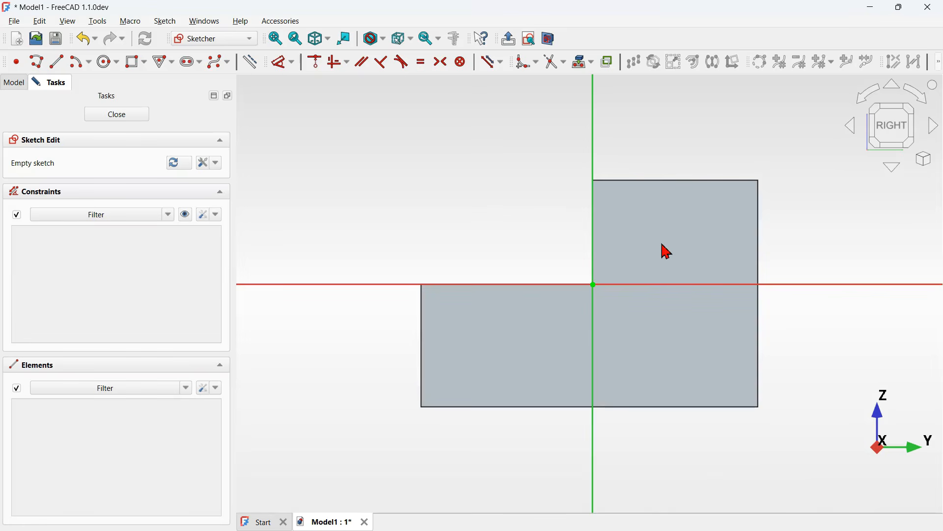
click(582, 70)
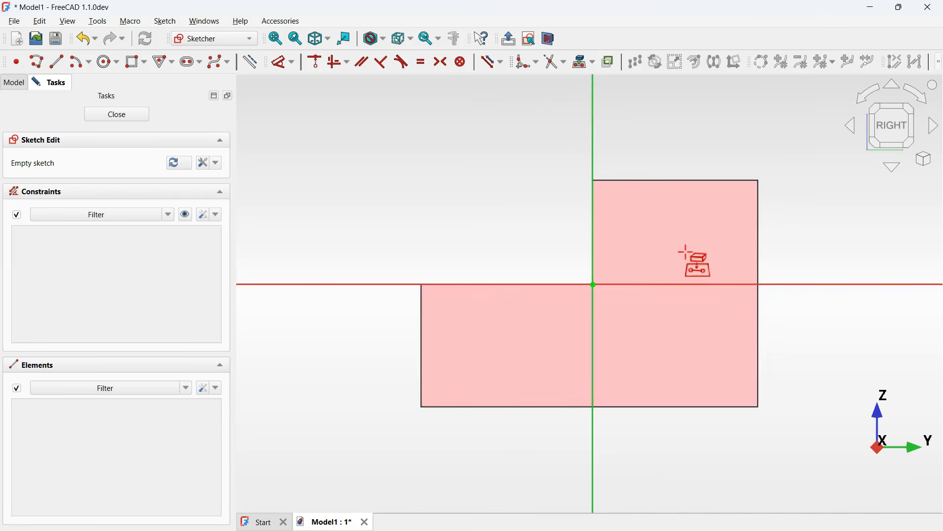
click(686, 253)
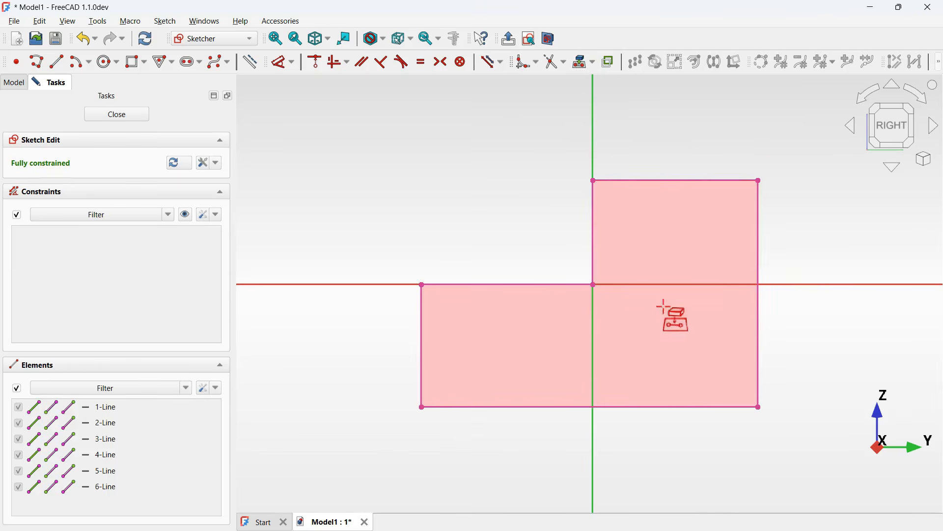
key(Escape)
- Select all projected edges and convert them to construction geometry
scroll(503, 153, down, 3)
mouse_move(415, 125)
mouse_down()
mouse_move(666, 267)
mouse_move(710, 339)
mouse_up()
scroll(616, 128, up, 2)
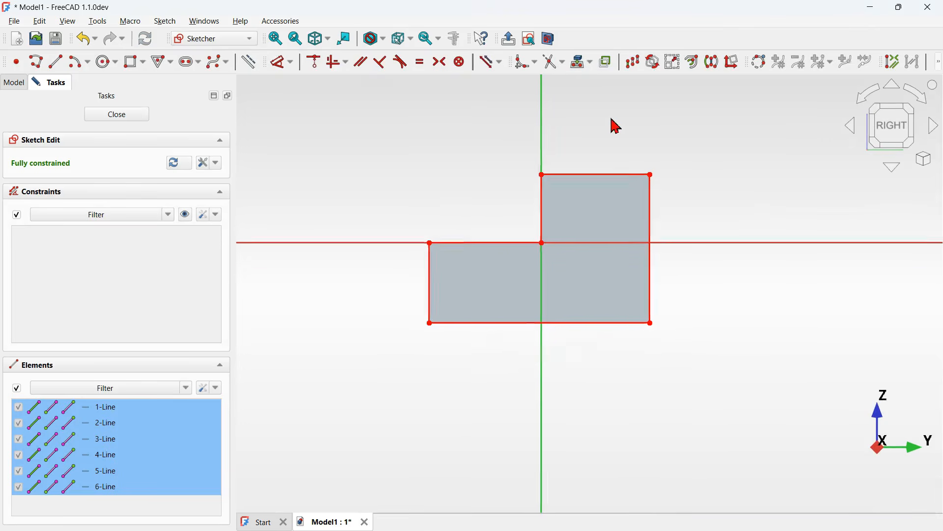
click(249, 67)
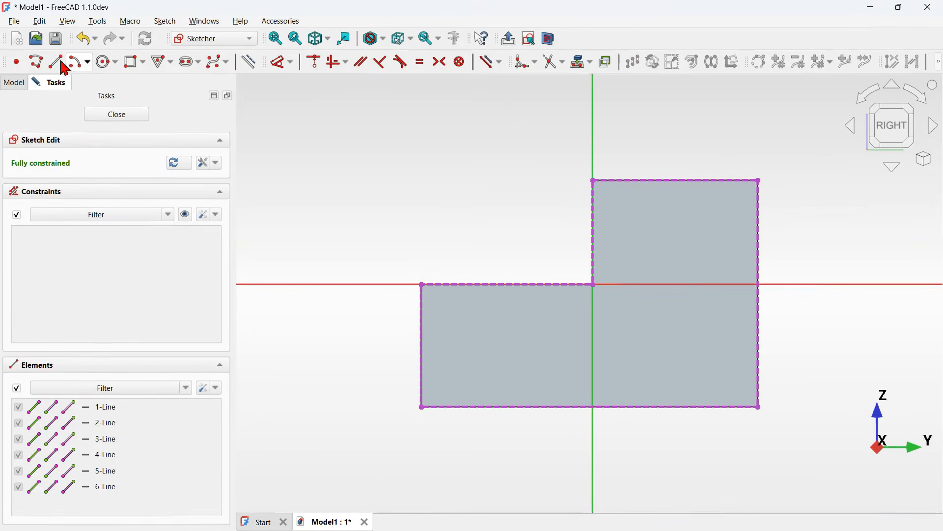
- Draw a closed right triangle with the polyline tool in the profile's bottom-right corner
click(35, 62)
scroll(833, 358, up, 1)
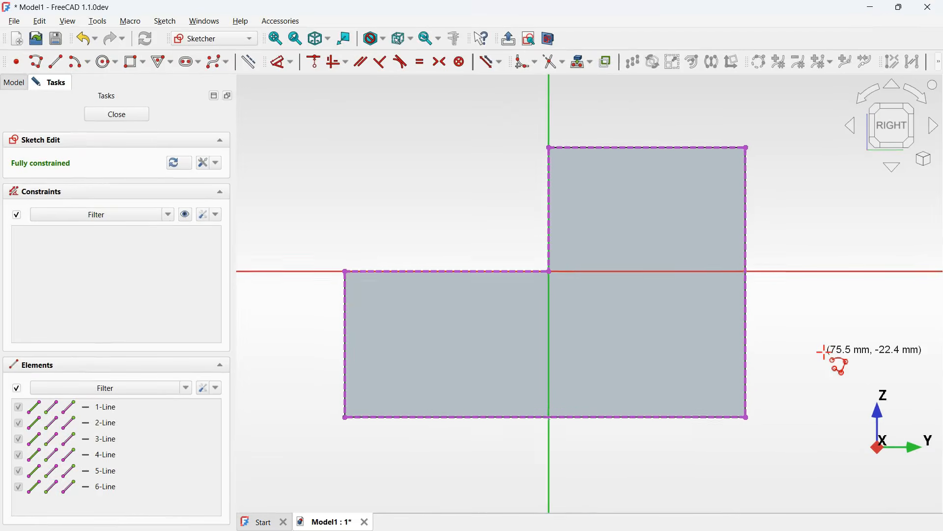
click(744, 317)
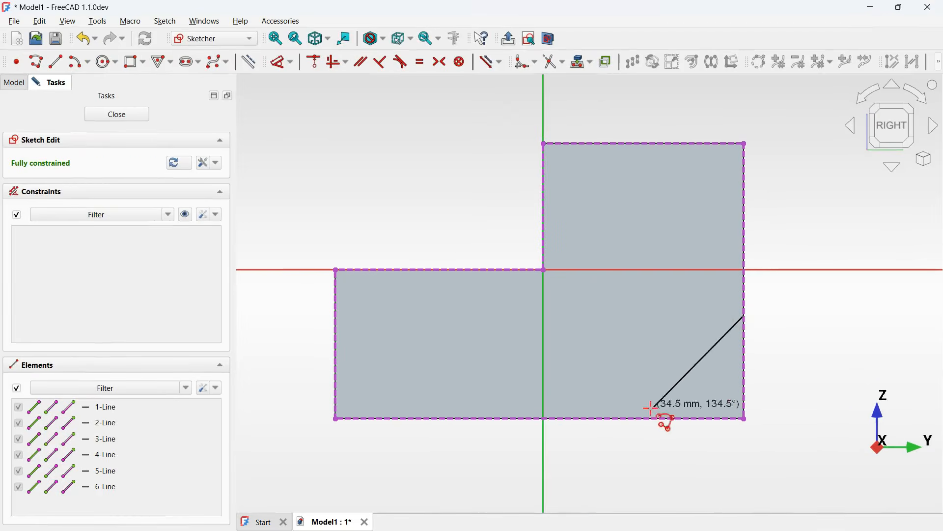
click(646, 418)
click(745, 418)
click(745, 317)
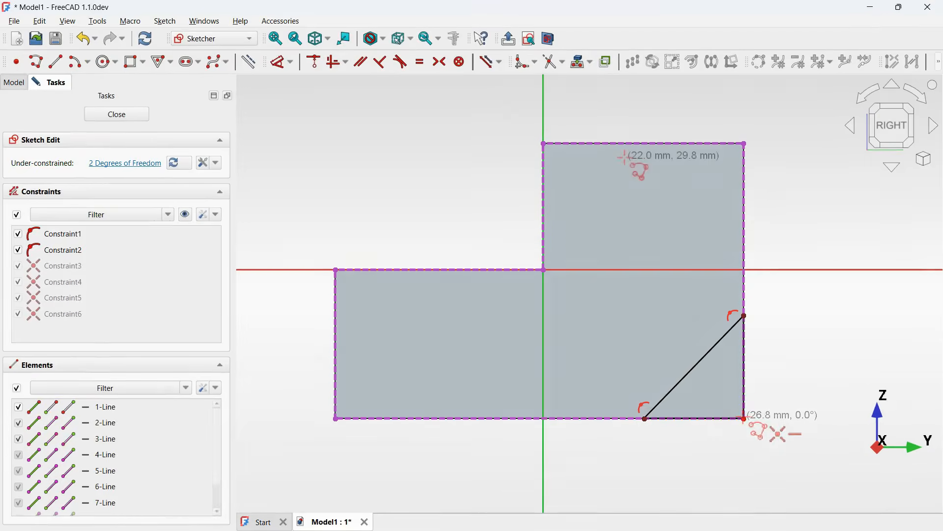
- Constrain the triangle's bottom and right legs to be equal
click(421, 61)
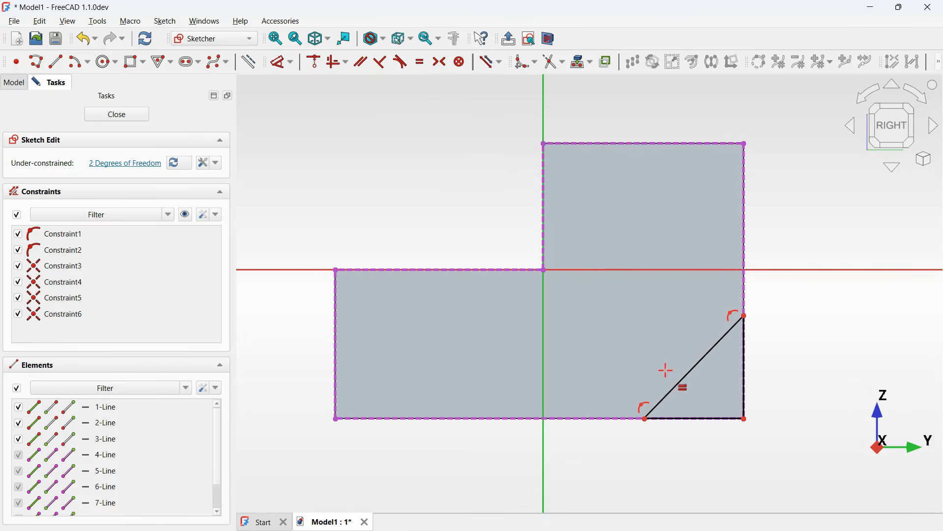
click(701, 419)
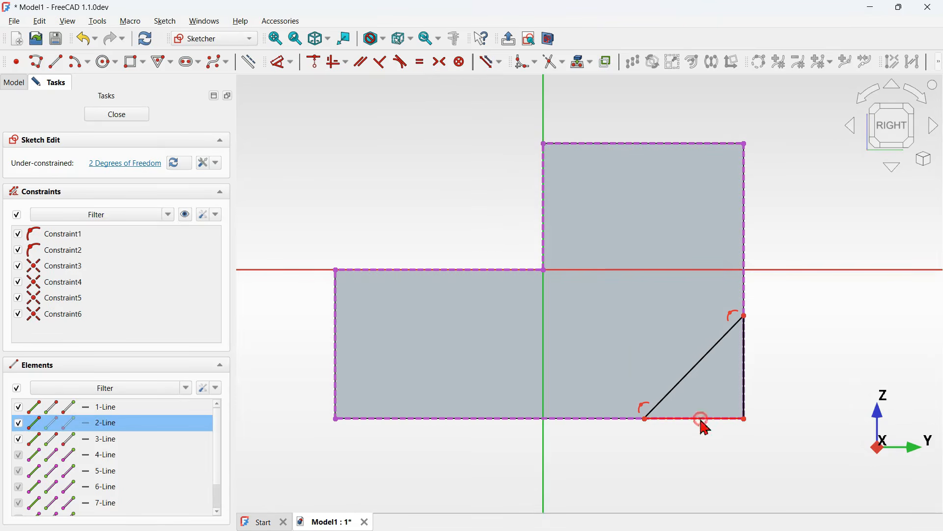
click(745, 372)
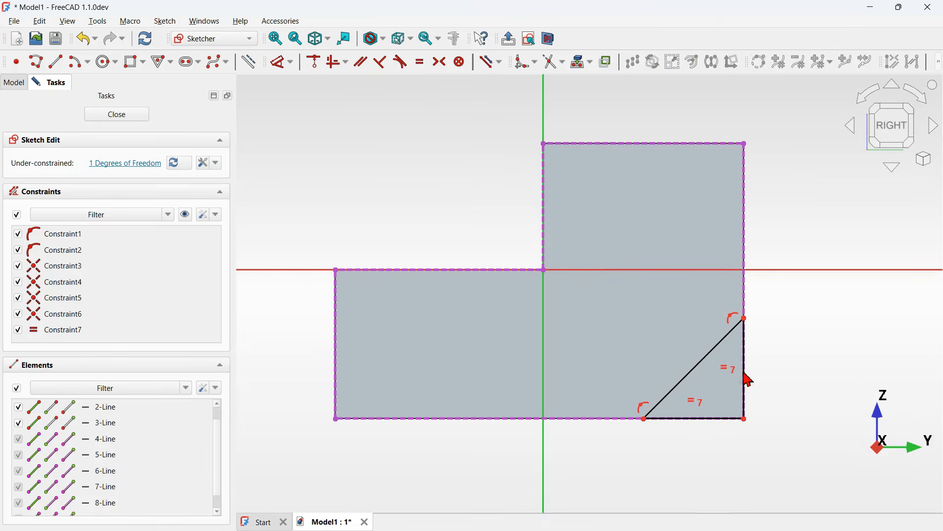
- Try to constrain the triangle's diagonal at 45° to its bottom leg
click(284, 63)
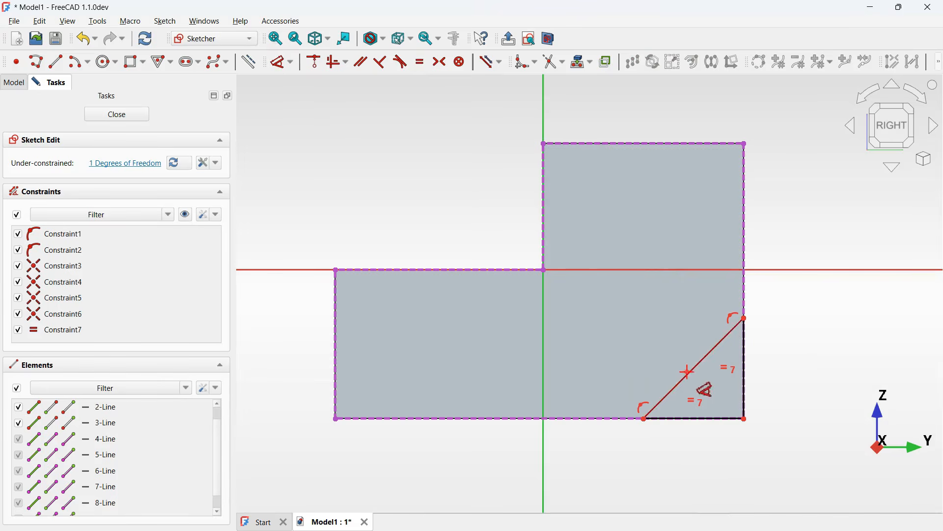
click(688, 377)
click(714, 419)
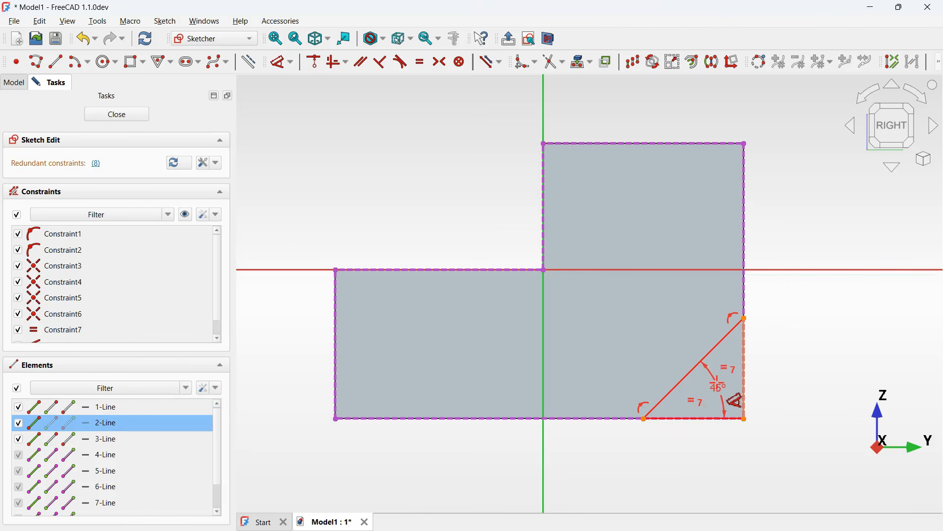
right_click(717, 382)
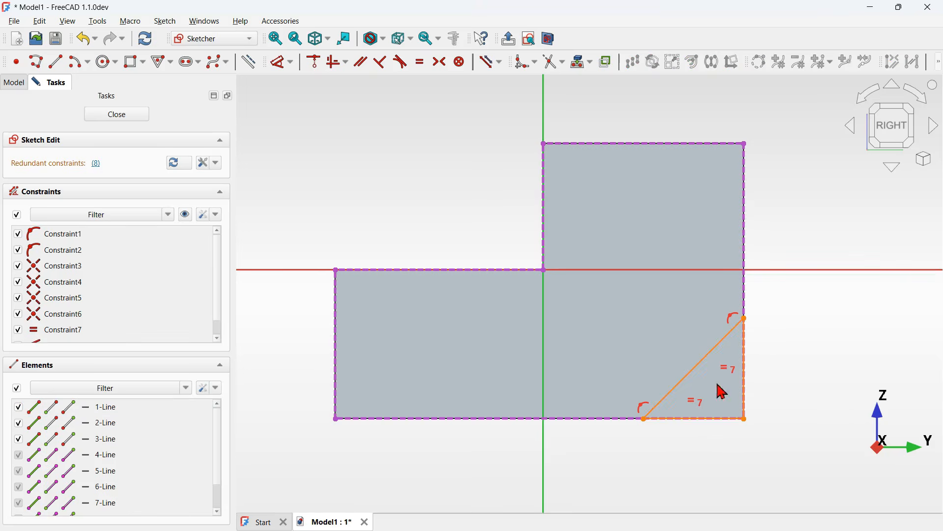
scroll(854, 344, up, 2)
right_click(853, 343)
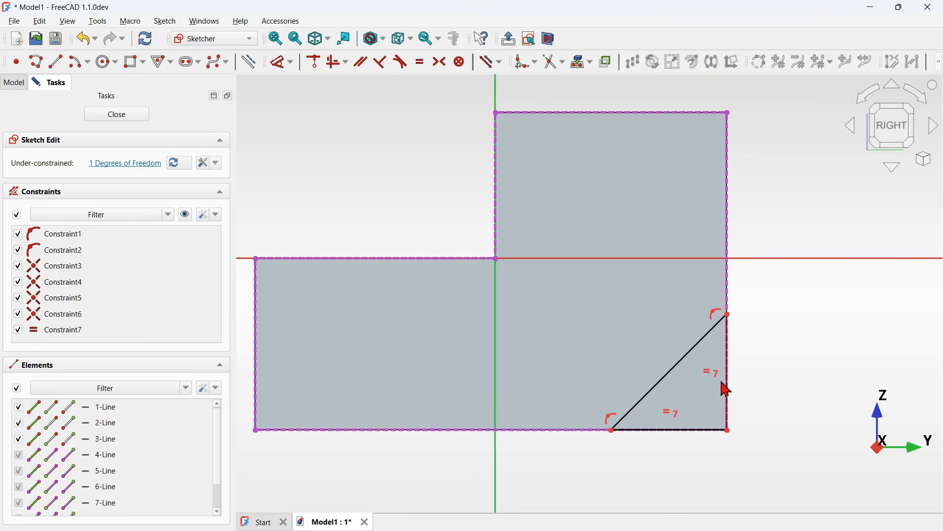
scroll(718, 393, down, 2)
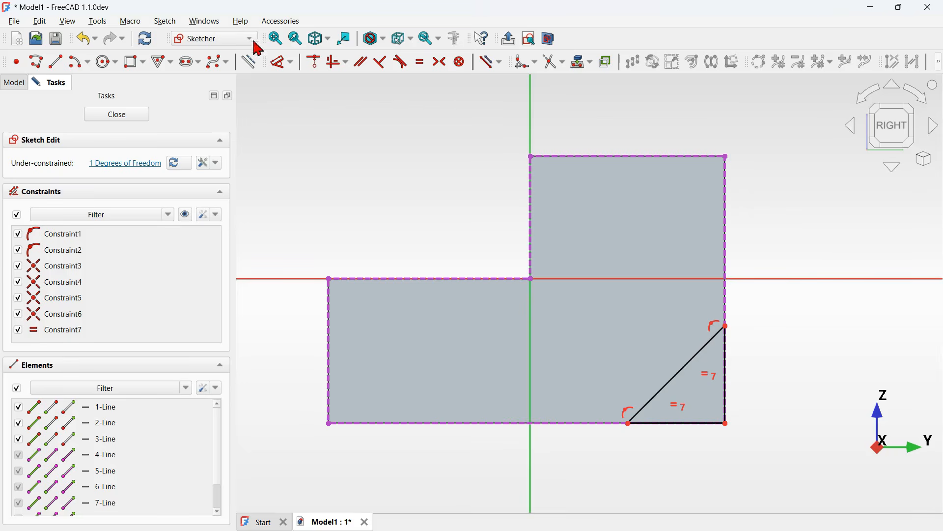
- Dimension the triangle's vertical right leg and set its length to 30 mm
click(282, 63)
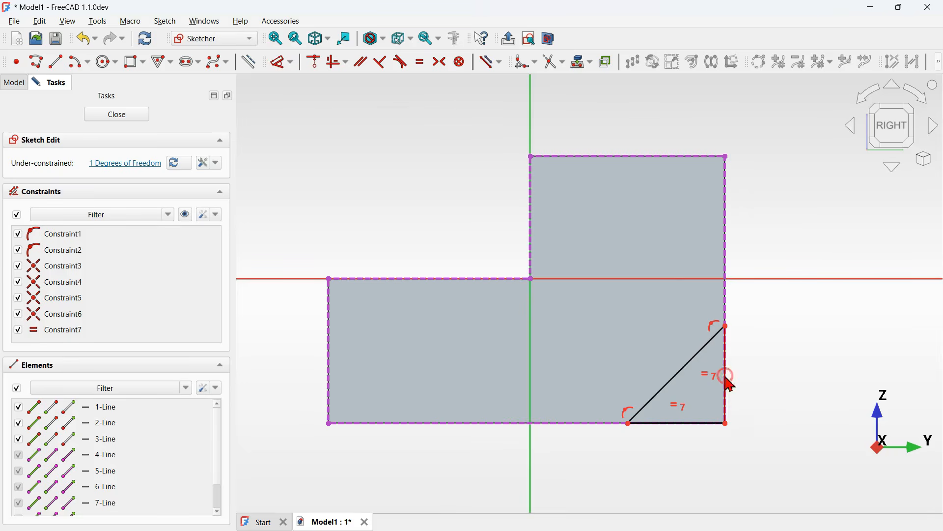
click(726, 379)
click(785, 371)
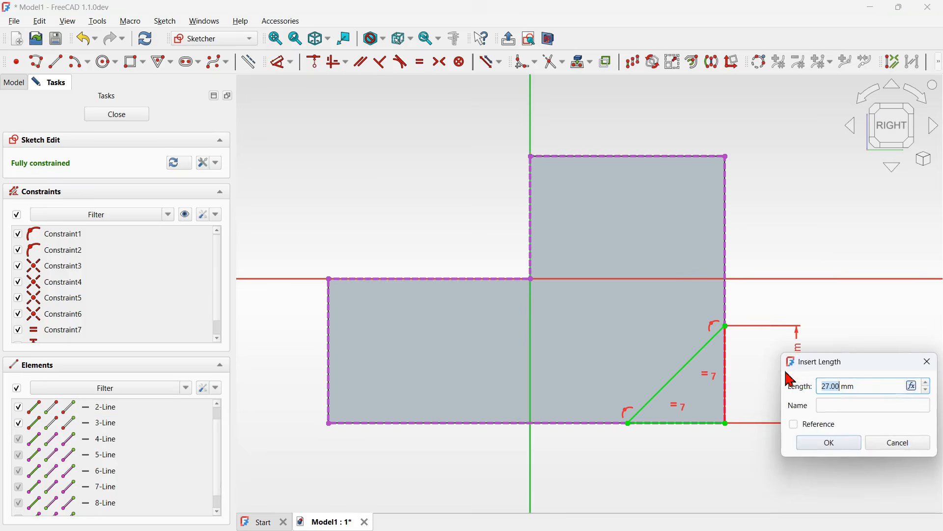
drag(835, 366, 582, 212)
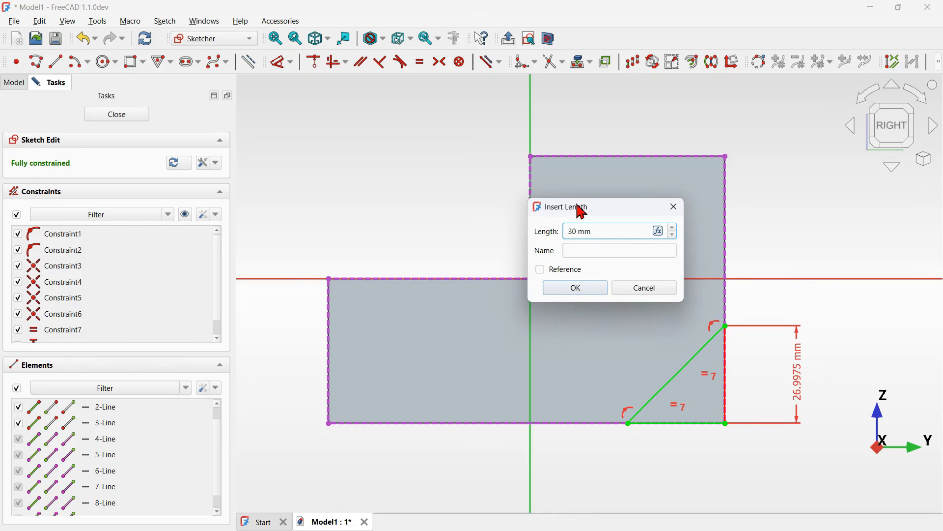
text(30)
key(Return)
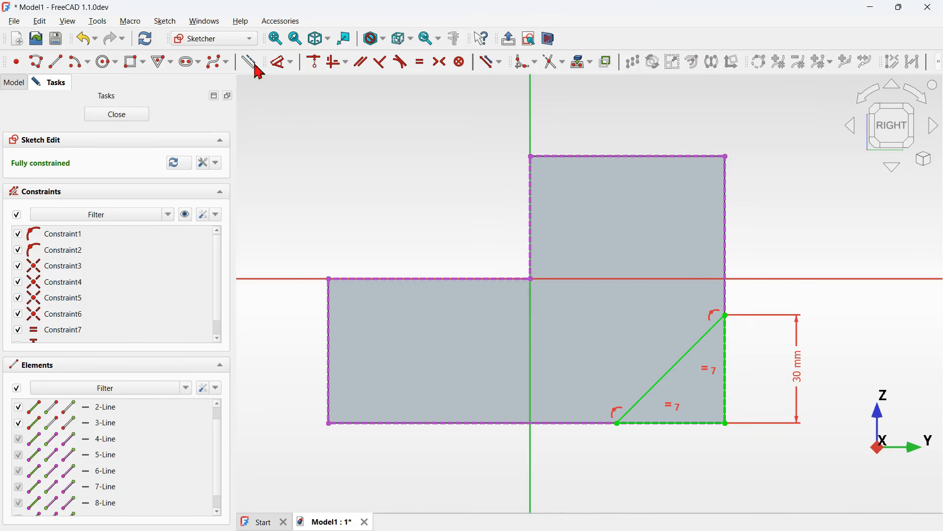
- Draw a circle of 20 mm diameter inside the upper block of the profile
click(108, 62)
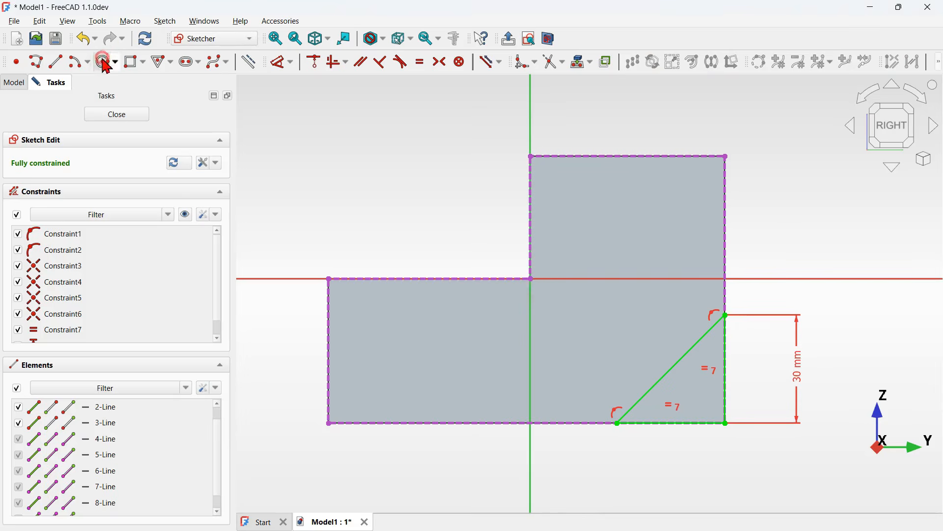
click(615, 216)
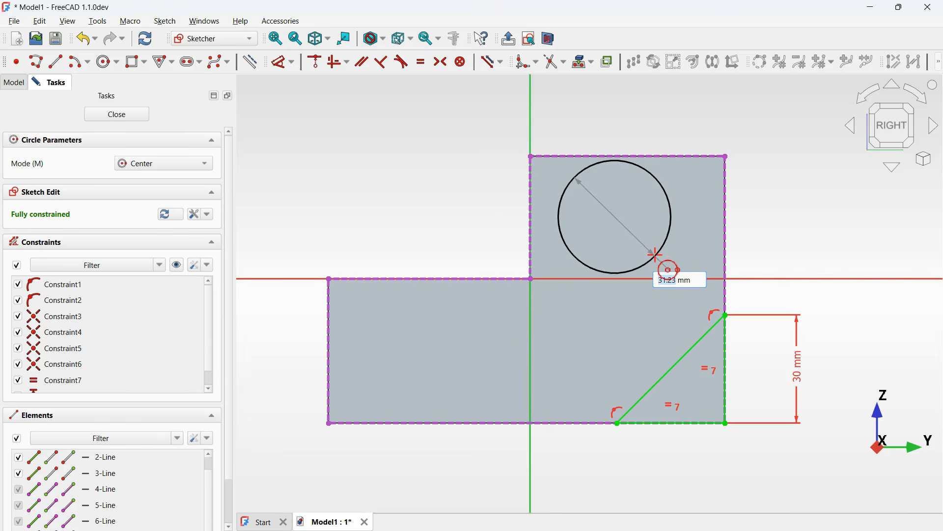
text(20)
key(Return)
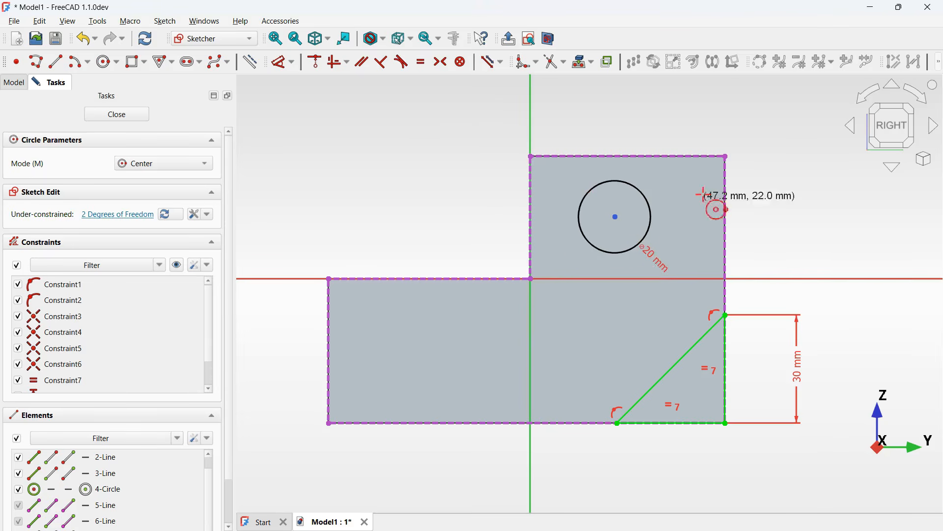
- Constrain the circle's centre 22 mm vertically below the upper block's top edge
scroll(727, 193, up, 1)
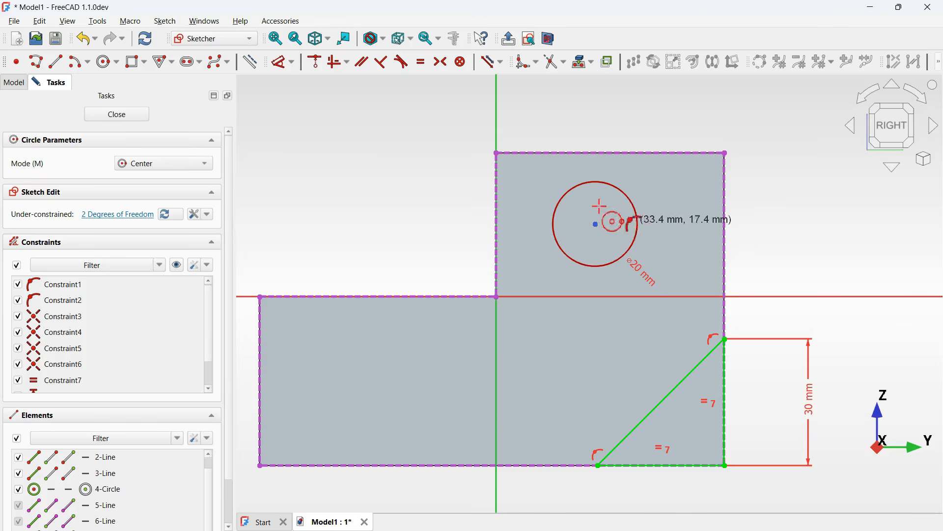
scroll(691, 184, up, 2)
click(279, 63)
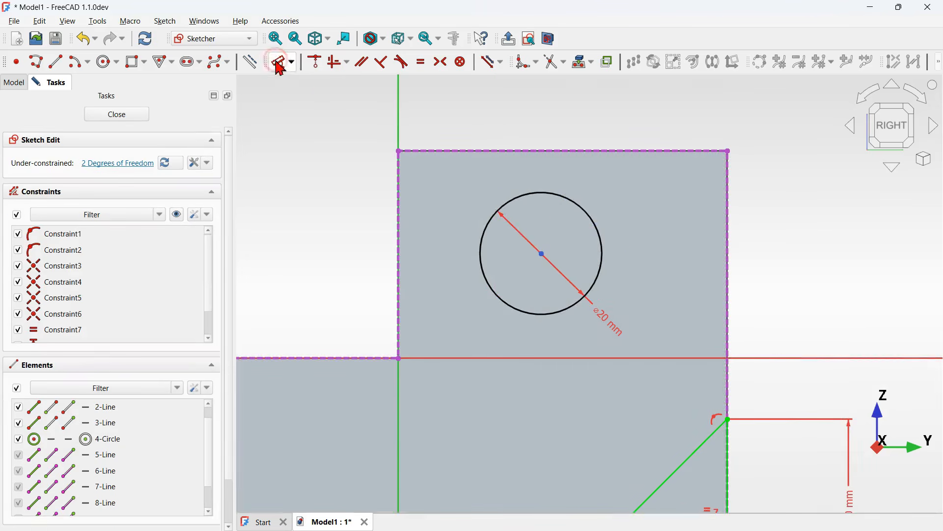
click(543, 255)
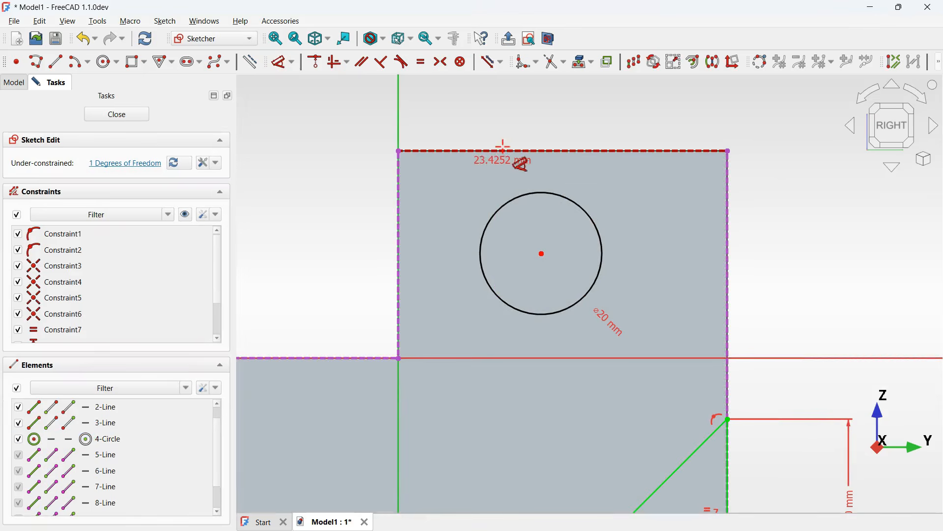
click(535, 150)
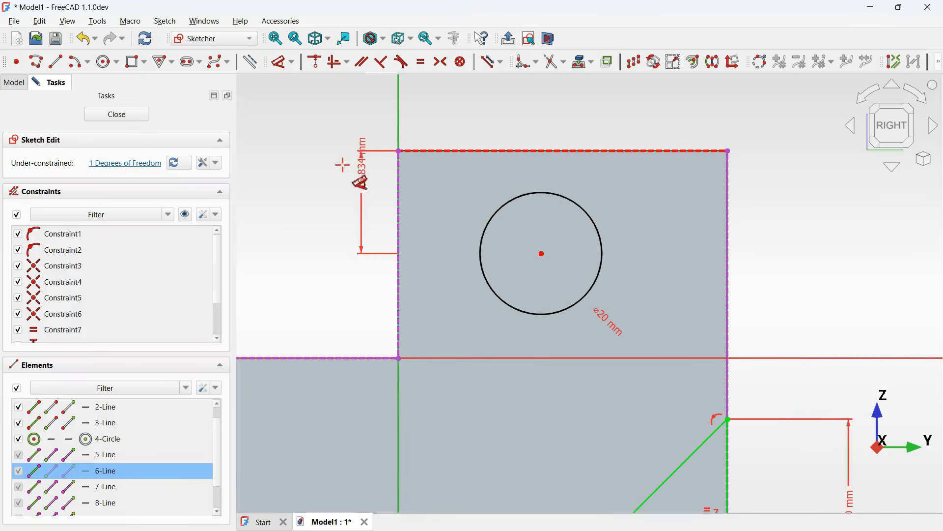
click(308, 184)
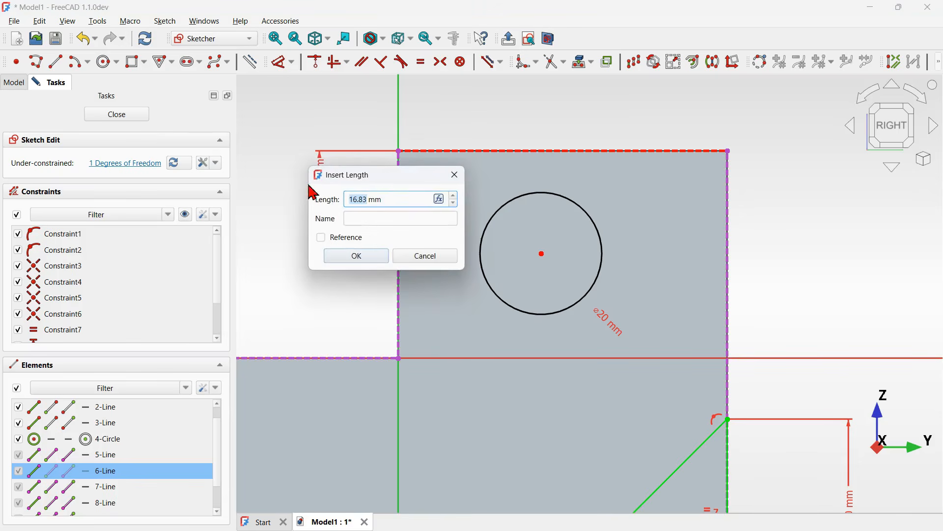
drag(377, 180, 659, 97)
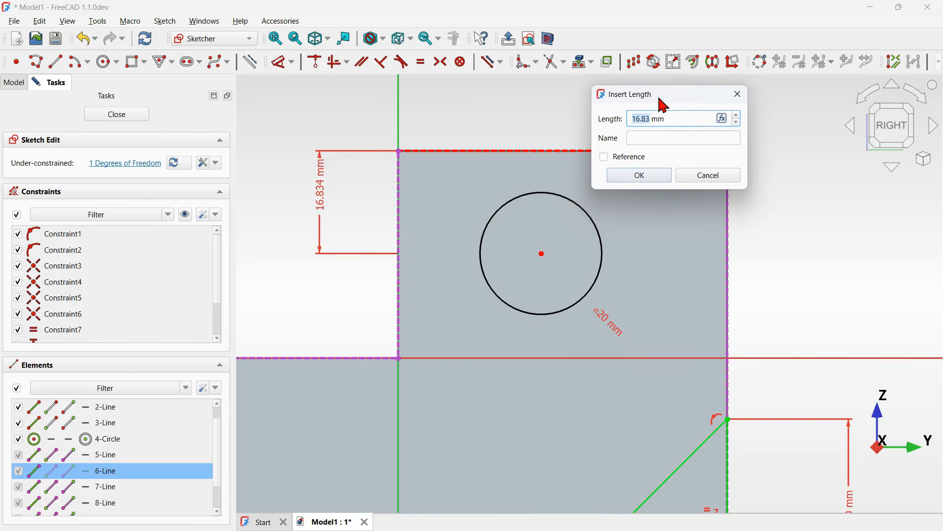
text(22)
key(Return)
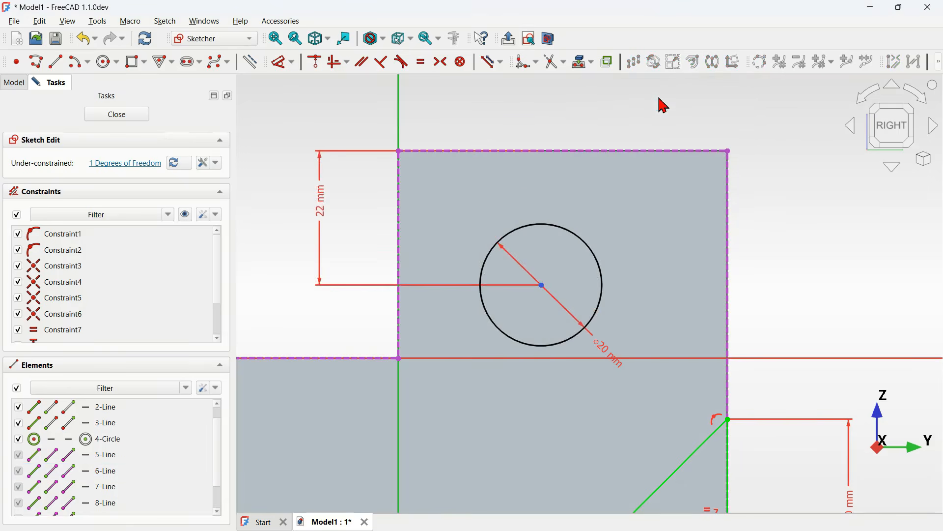
- Constrain the circle's centre 27 mm horizontally from the upper block's top-right corner
click(540, 284)
click(541, 287)
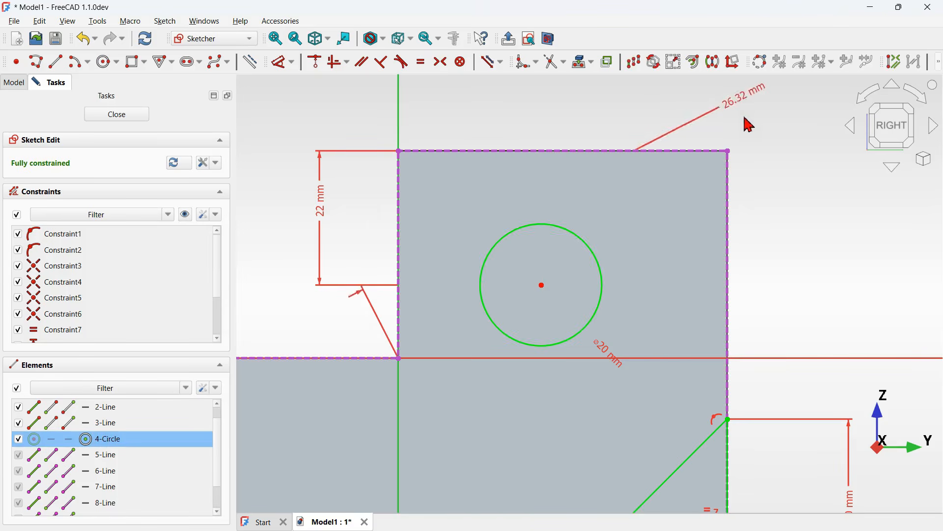
click(728, 151)
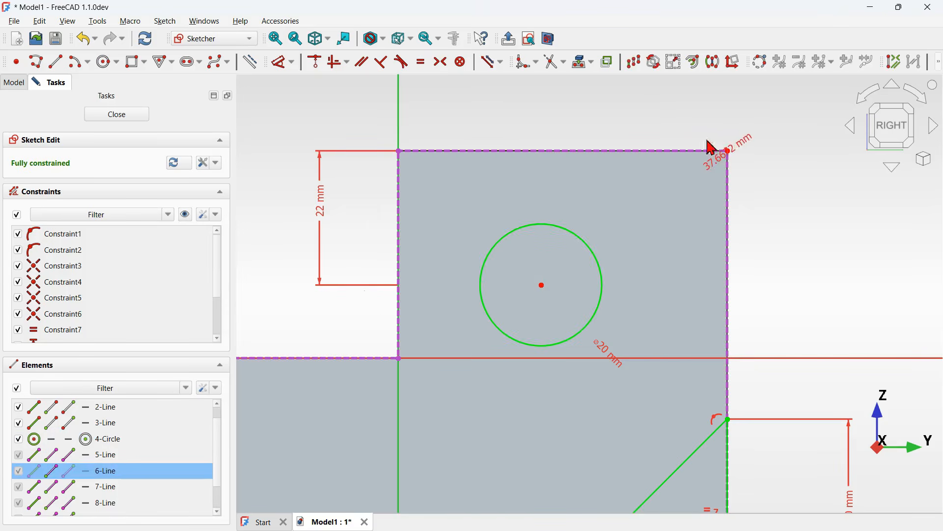
click(658, 103)
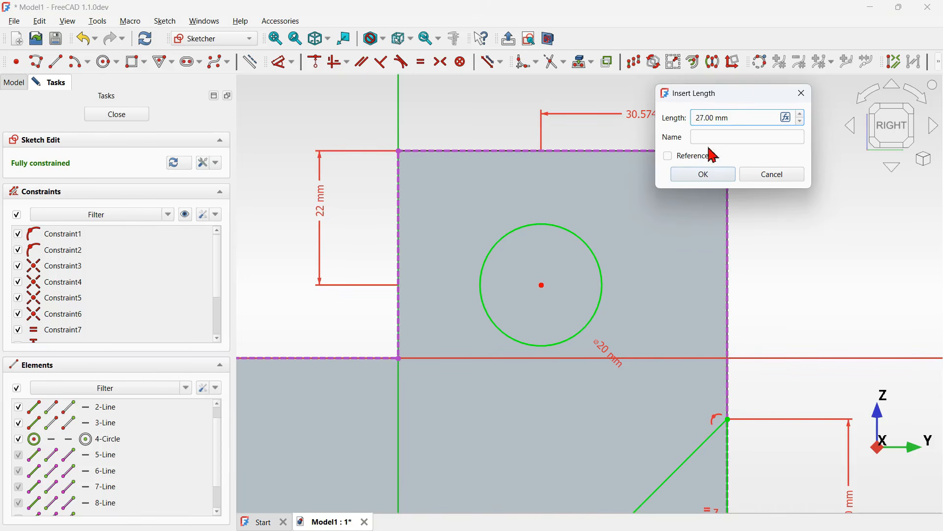
click(705, 176)
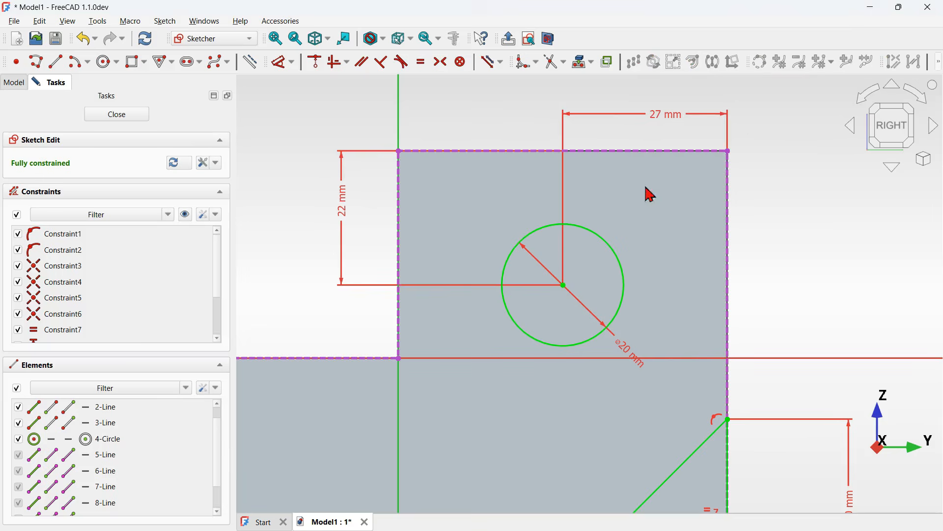
- Compare the sketch with the reference model and hide the constraint display in the sketch
scroll(555, 172, down, 3)
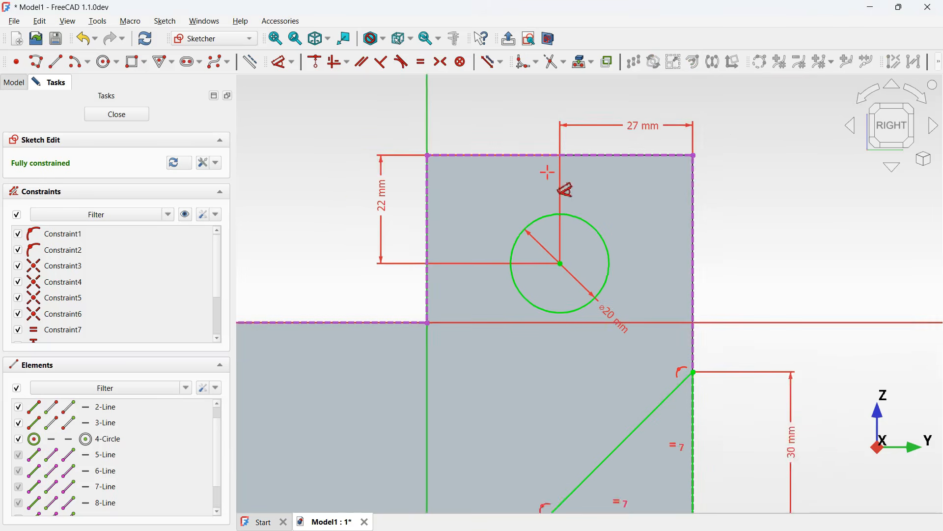
scroll(592, 176, down, 1)
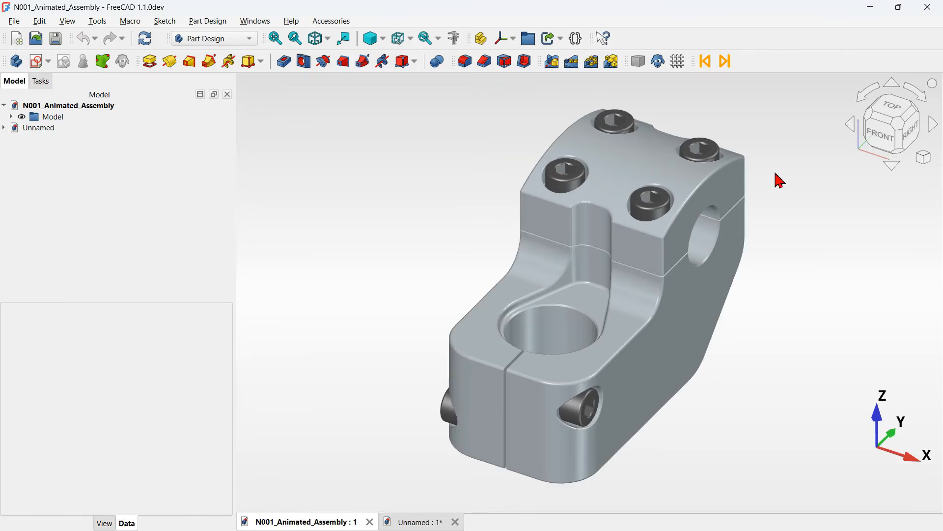
scroll(782, 181, up, 3)
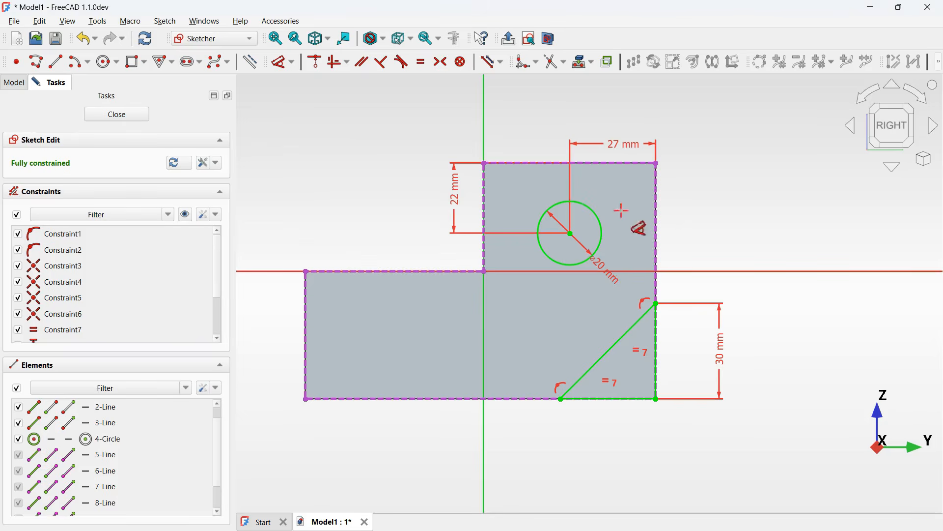
scroll(623, 103, up, 3)
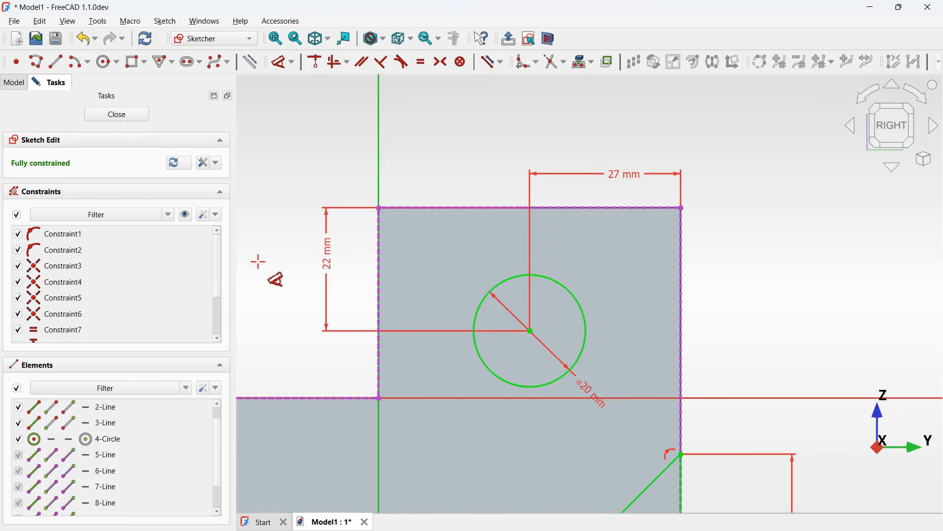
scroll(607, 155, down, 2)
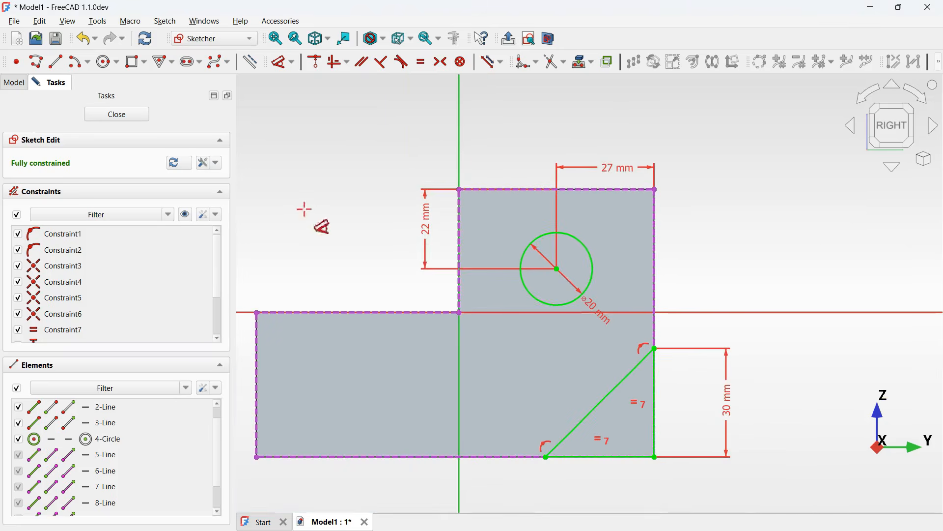
click(186, 214)
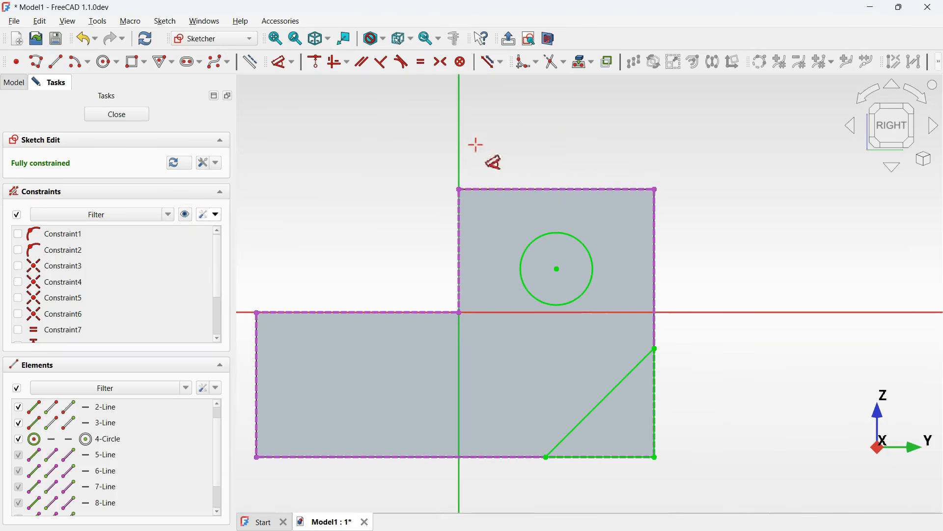
- Draw a three-point arc from the upper block's left edge to its right edge, bulging toward the top edge
scroll(572, 84, up, 2)
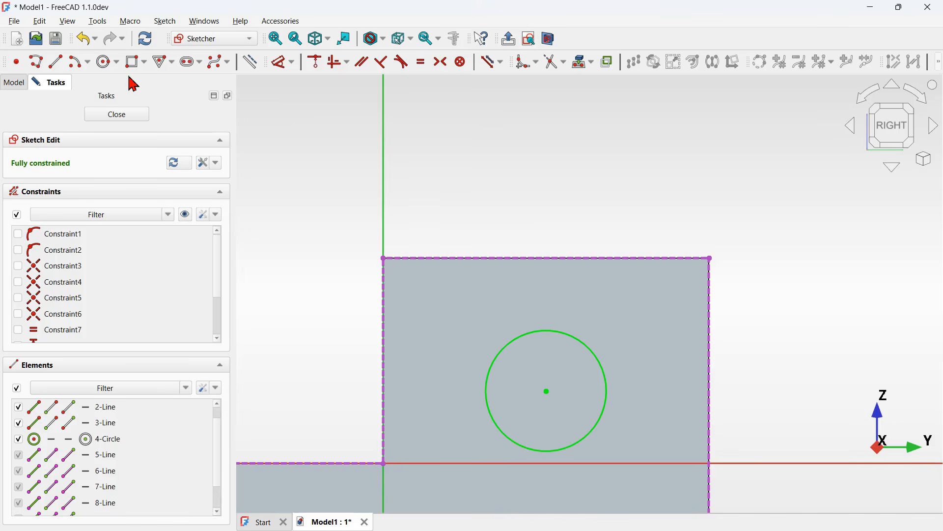
click(90, 63)
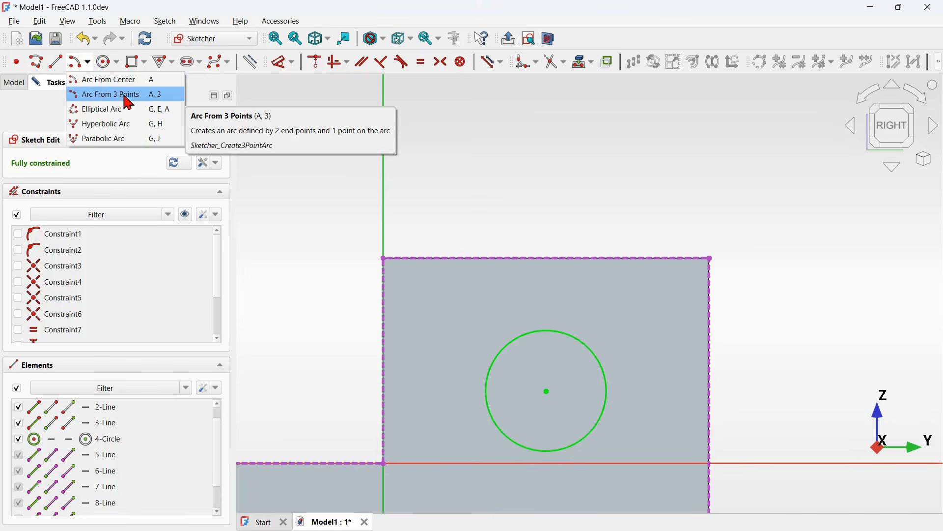
click(148, 102)
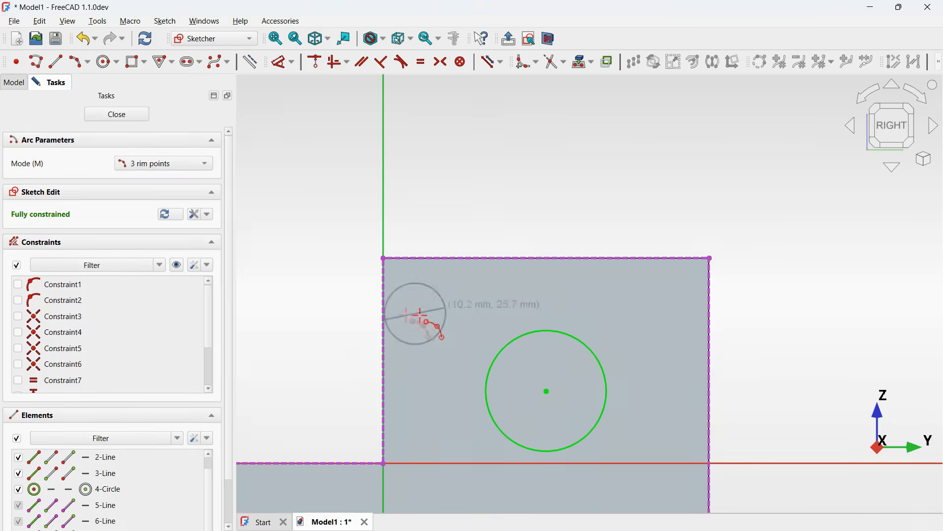
click(385, 319)
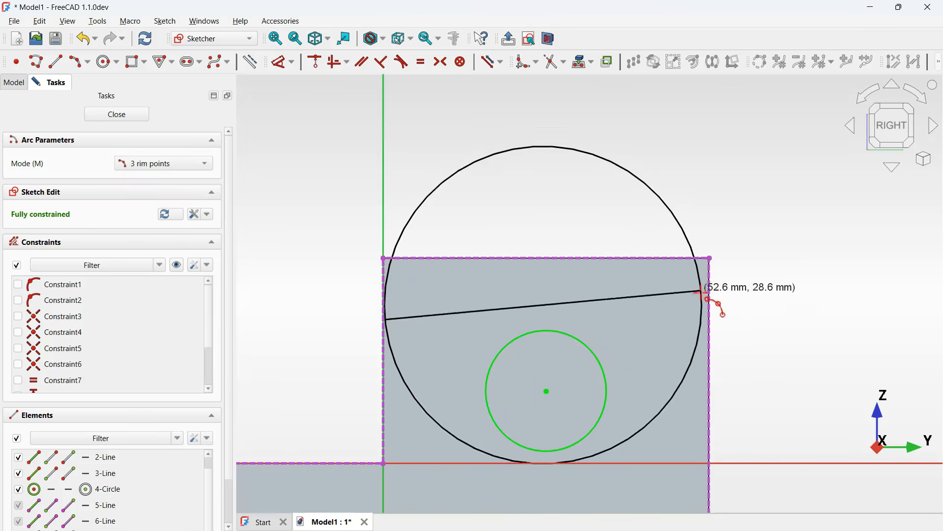
click(710, 320)
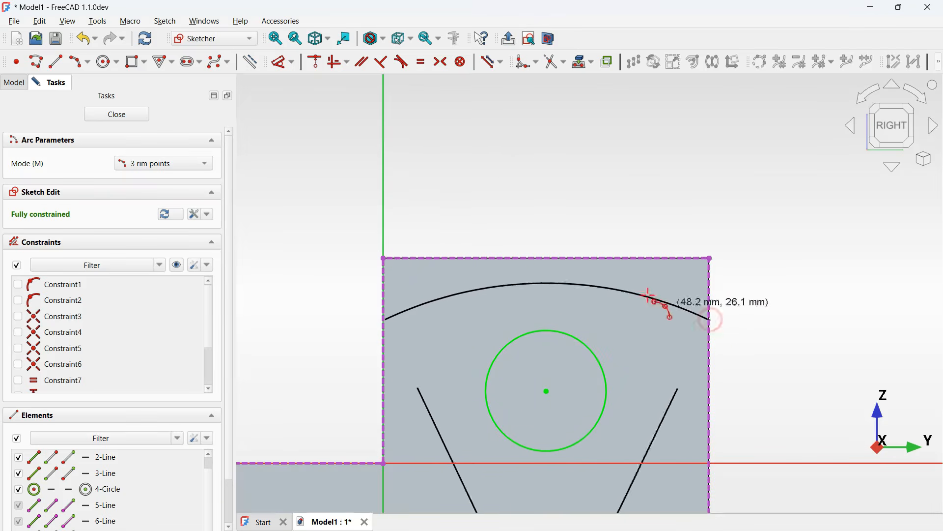
click(540, 276)
scroll(598, 150, down, 3)
scroll(594, 218, up, 3)
right_click(594, 219)
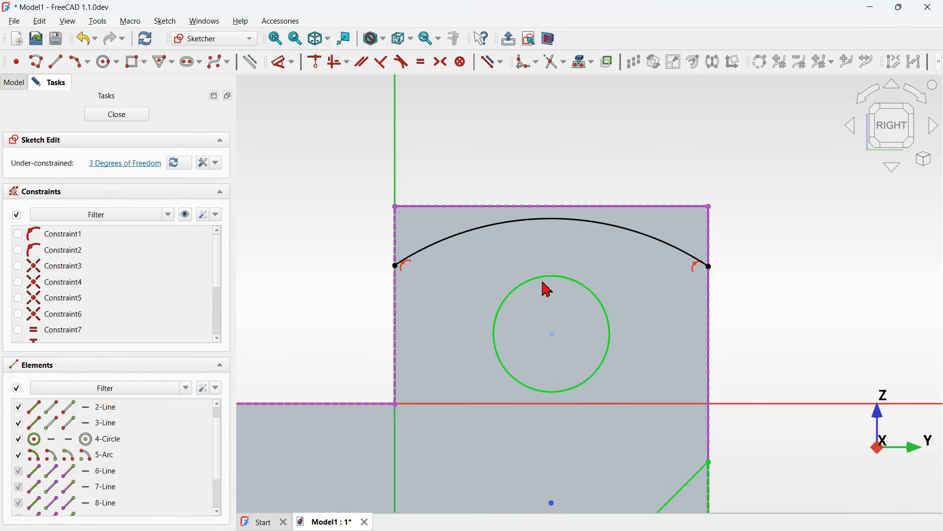
- Constrain the arc's centre vertically in line with the circle's centre
scroll(544, 283, down, 3)
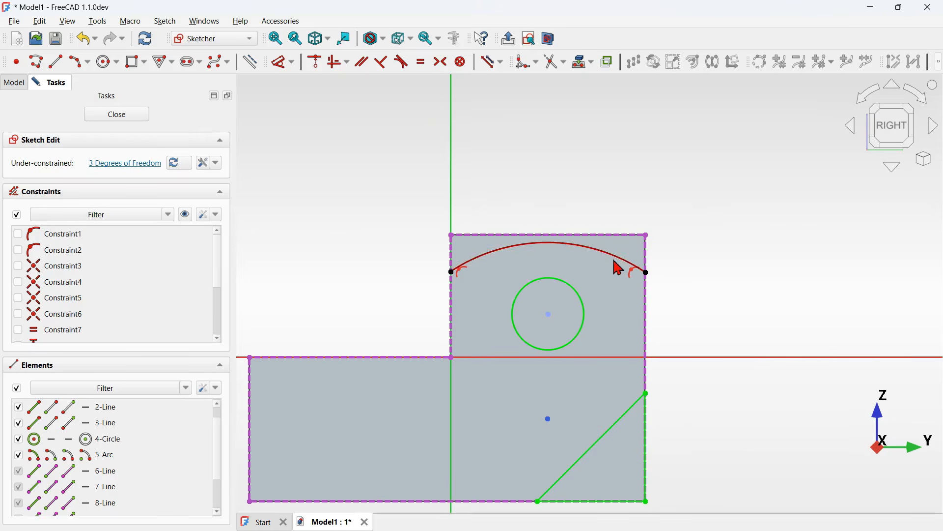
click(545, 279)
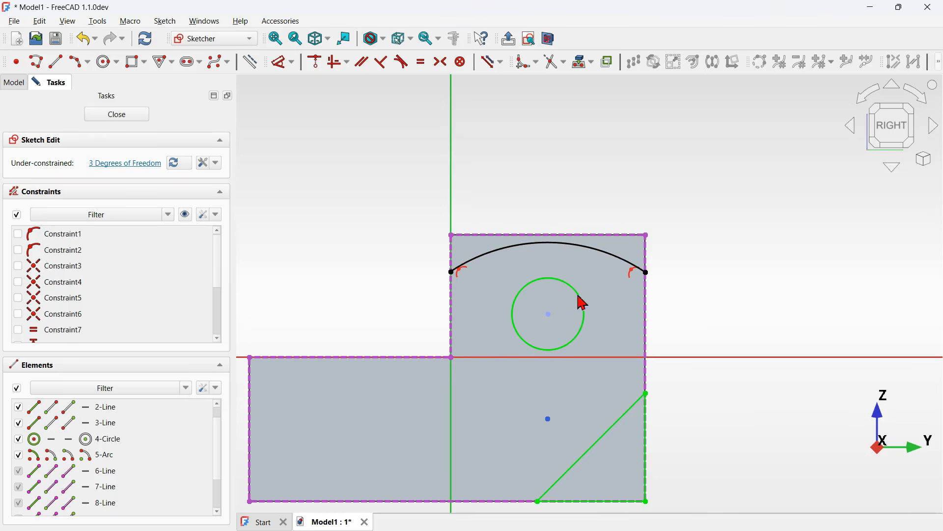
click(549, 315)
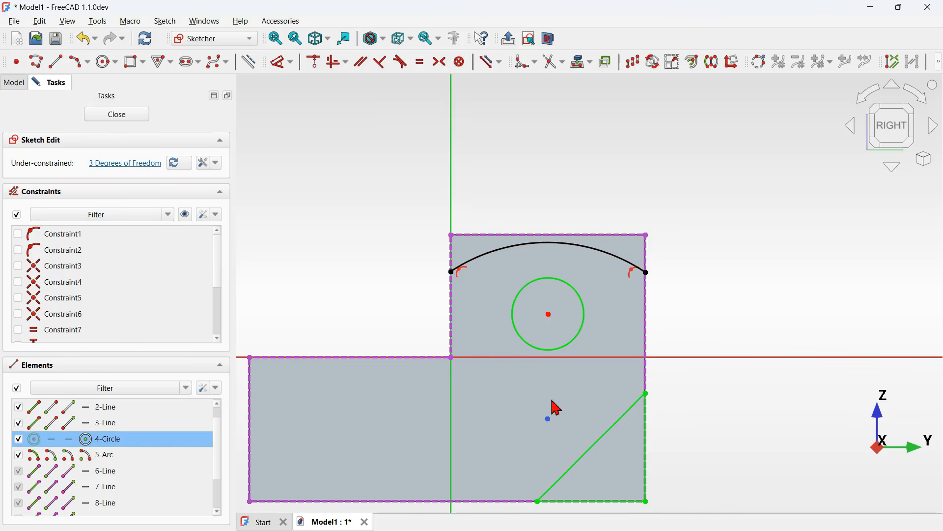
drag(524, 385, 561, 443)
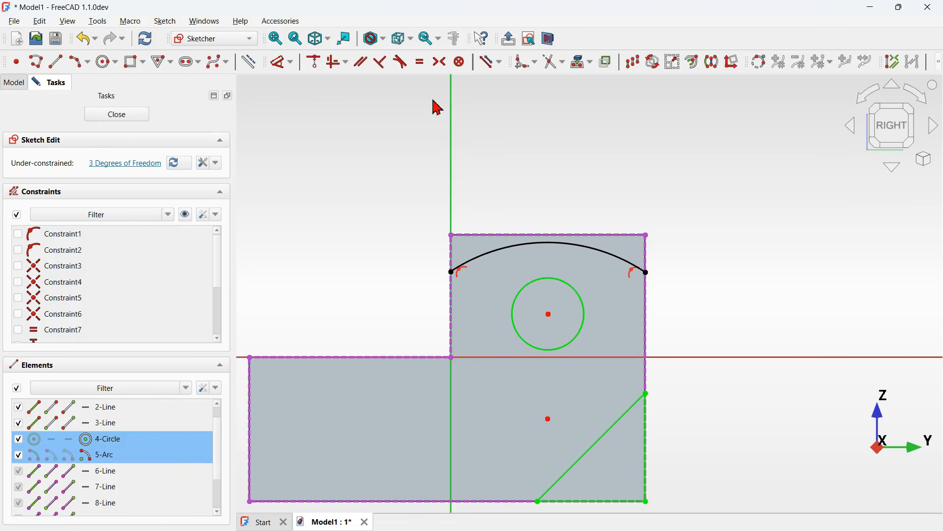
click(347, 64)
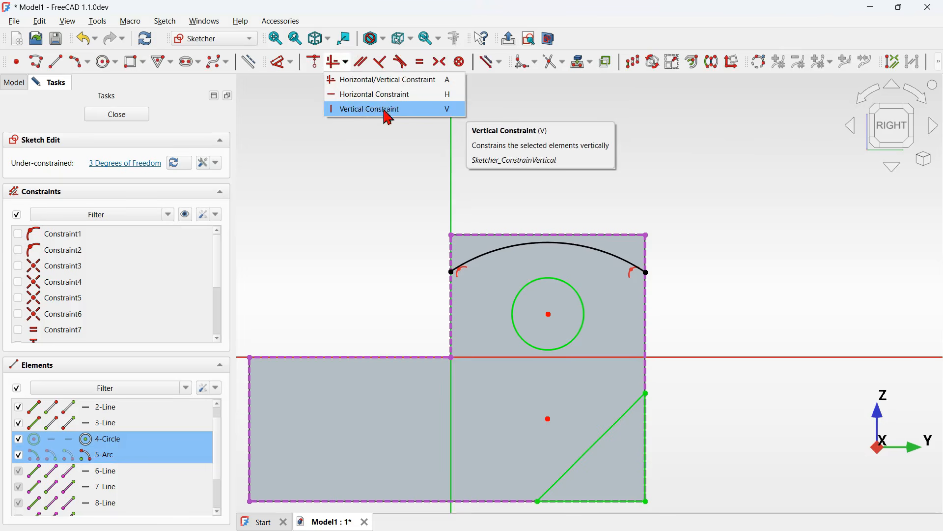
click(402, 111)
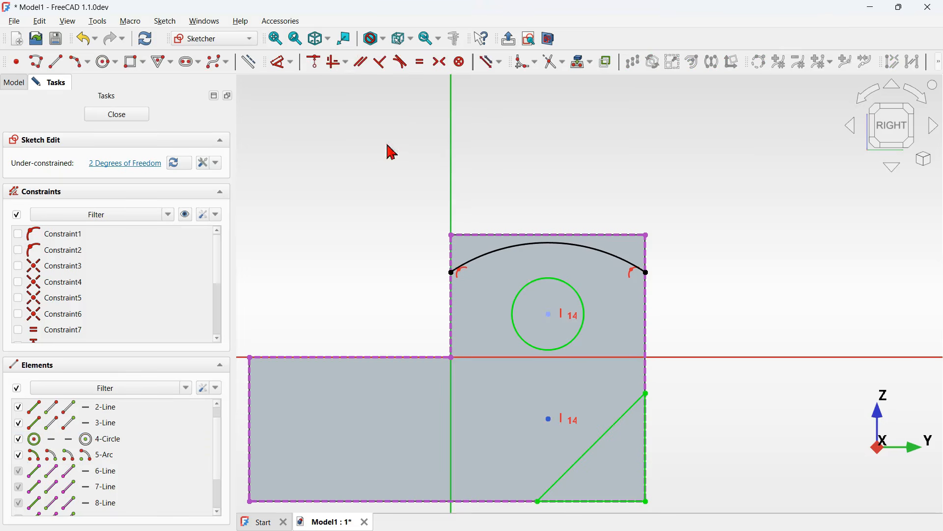
- Make the arc tangent to the upper block's top edge
scroll(592, 214, up, 3)
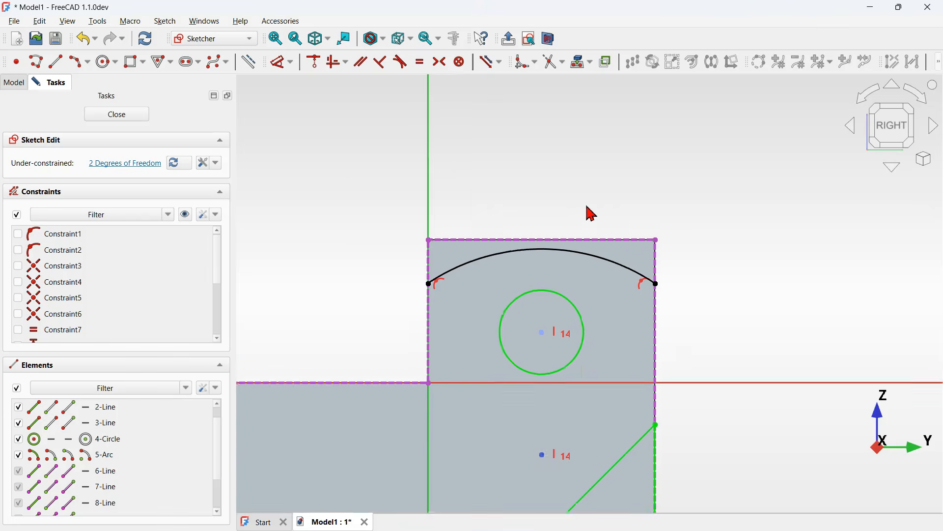
click(406, 63)
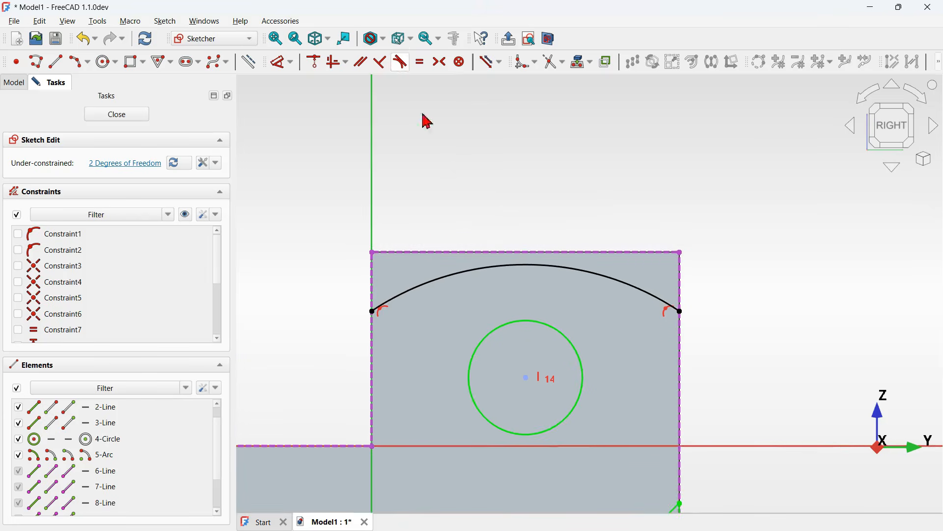
click(560, 266)
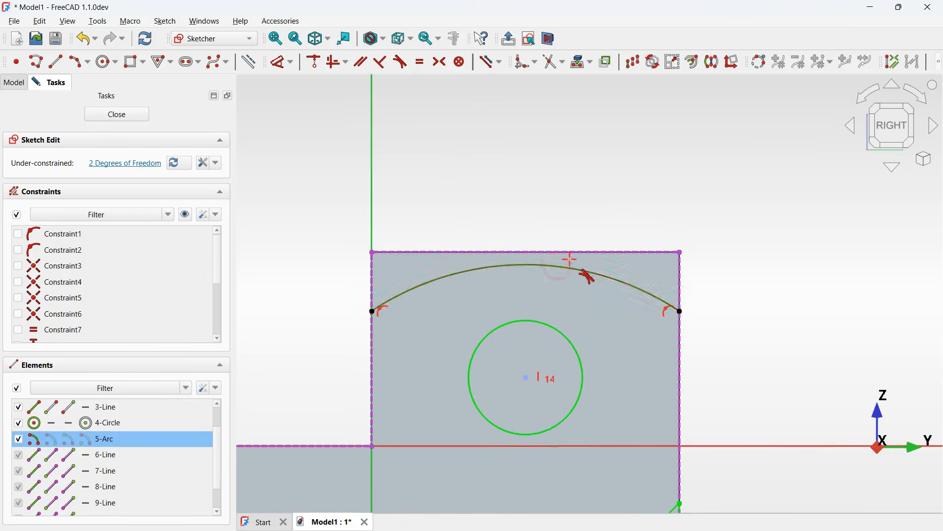
click(600, 252)
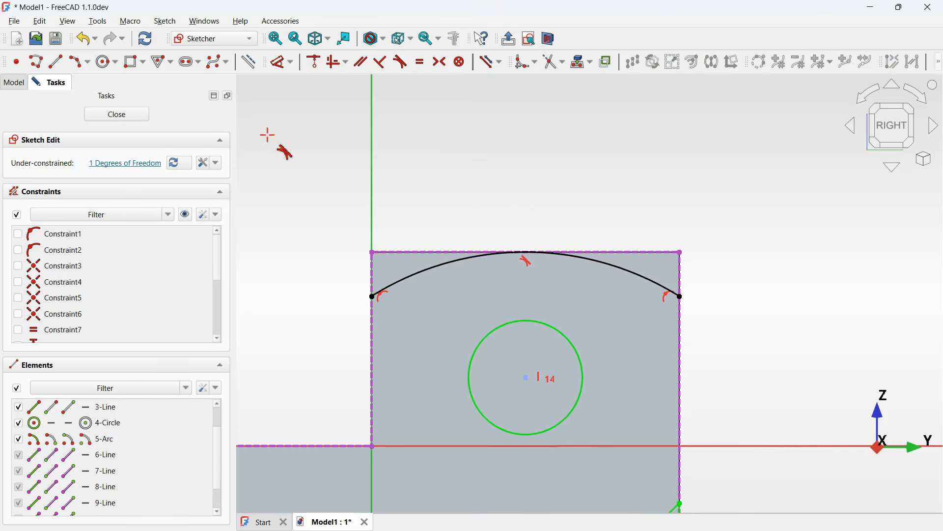
- Set the arc's radius to 60 mm
click(283, 66)
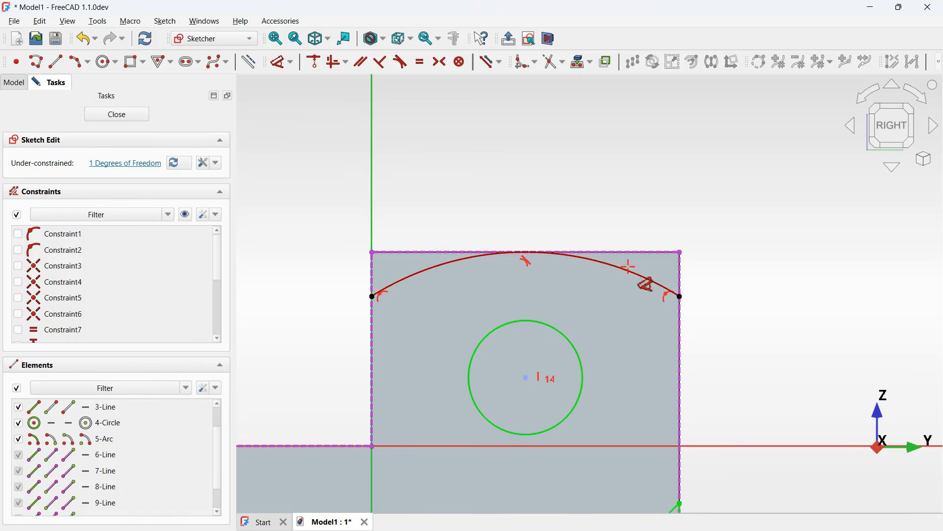
click(634, 275)
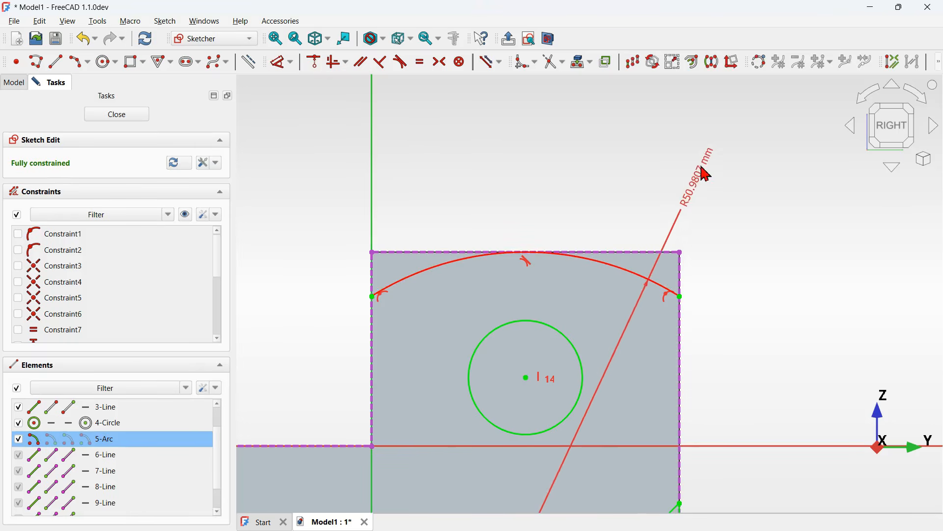
click(703, 170)
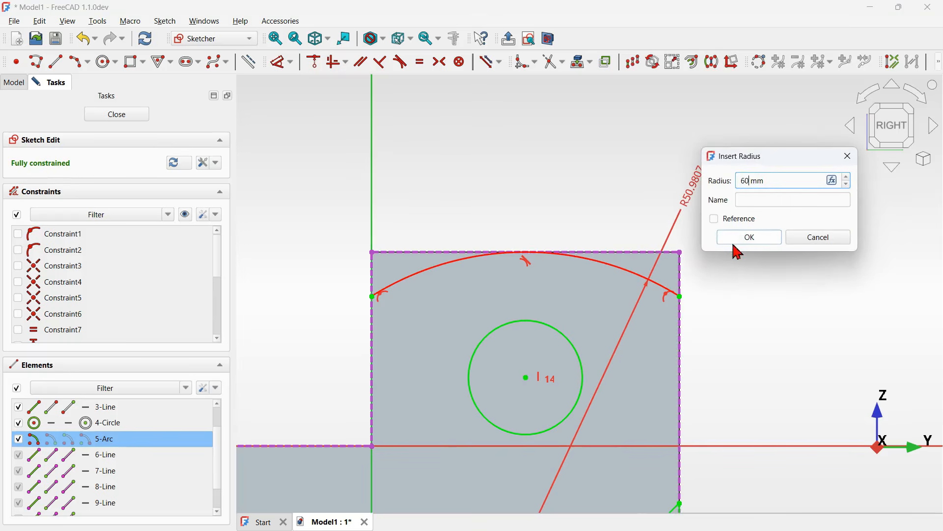
click(750, 239)
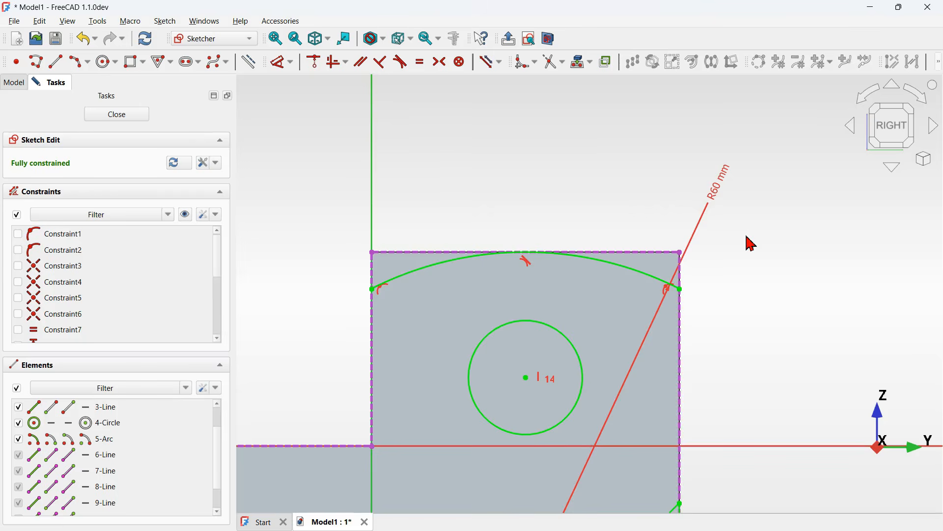
- Close the sketch and make the Pad visible again
scroll(608, 155, down, 3)
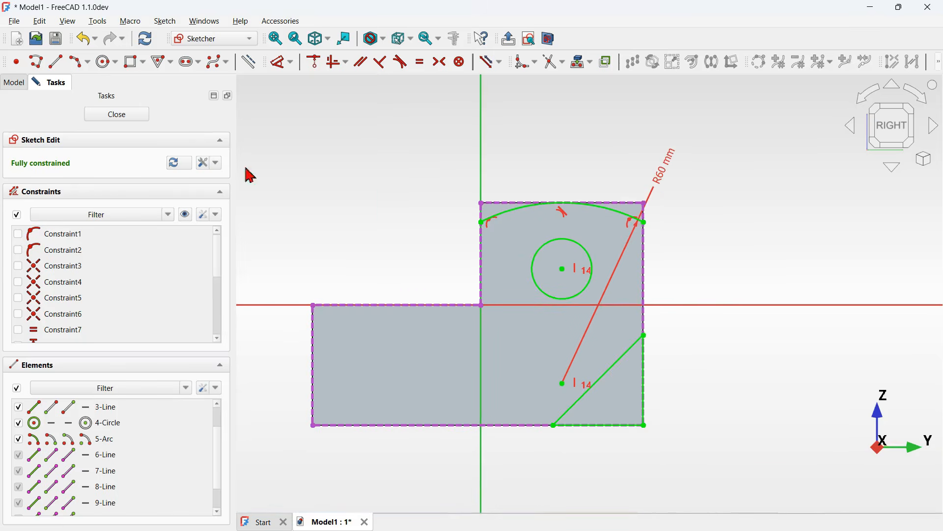
scroll(599, 125, up, 3)
scroll(599, 126, up, 2)
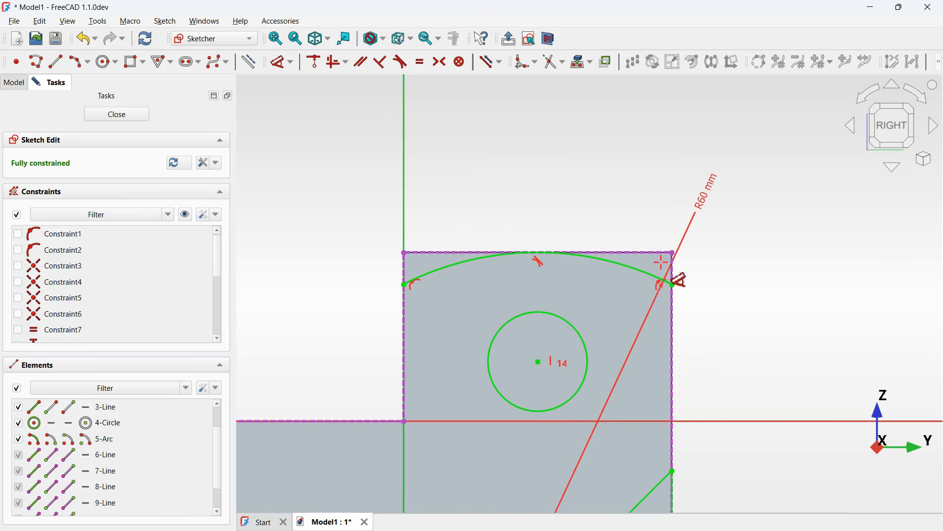
click(121, 117)
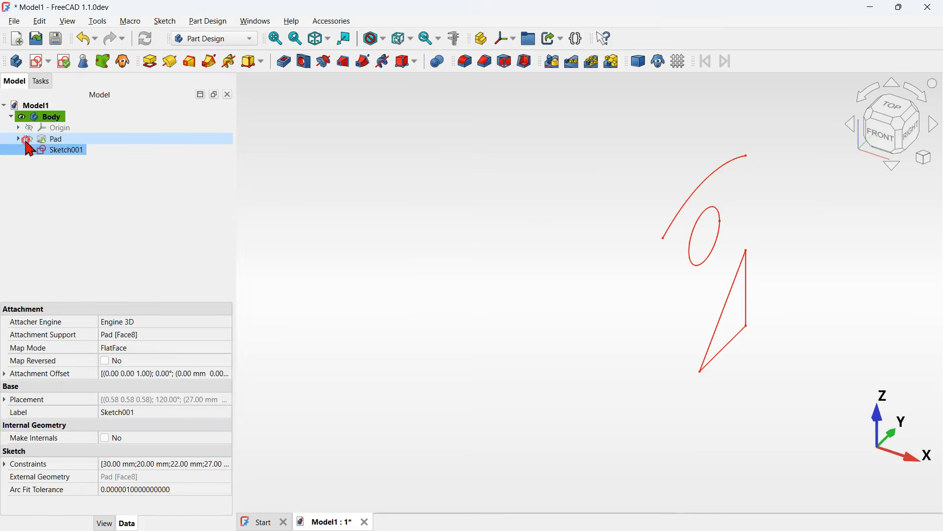
click(28, 141)
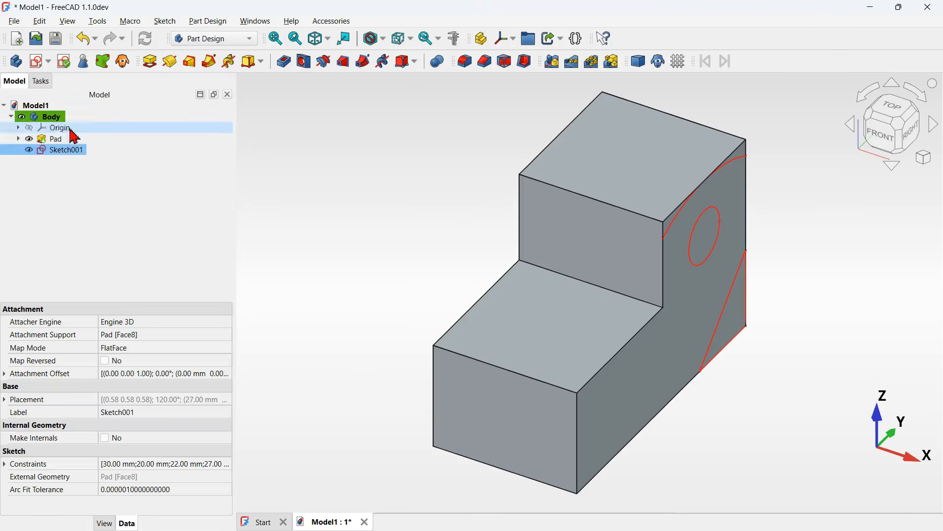
- Try to pocket the sketch into the pad
click(287, 67)
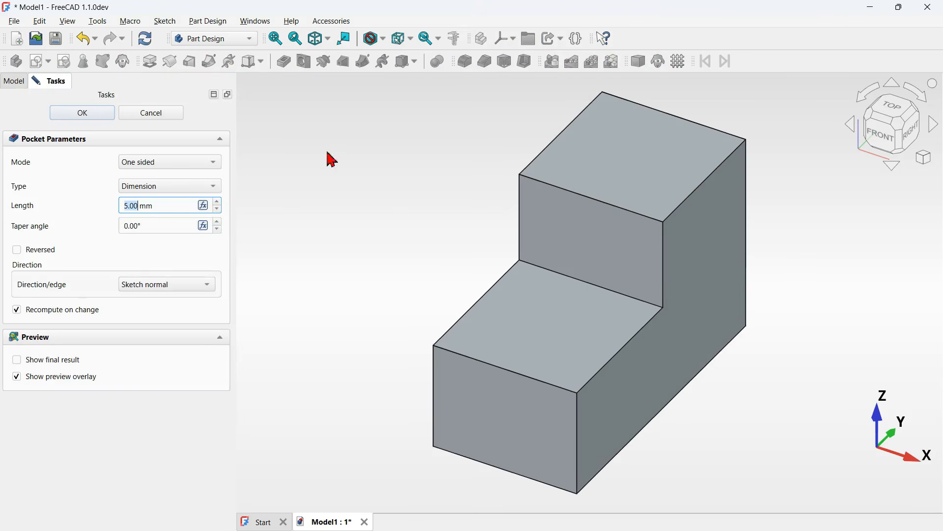
click(83, 114)
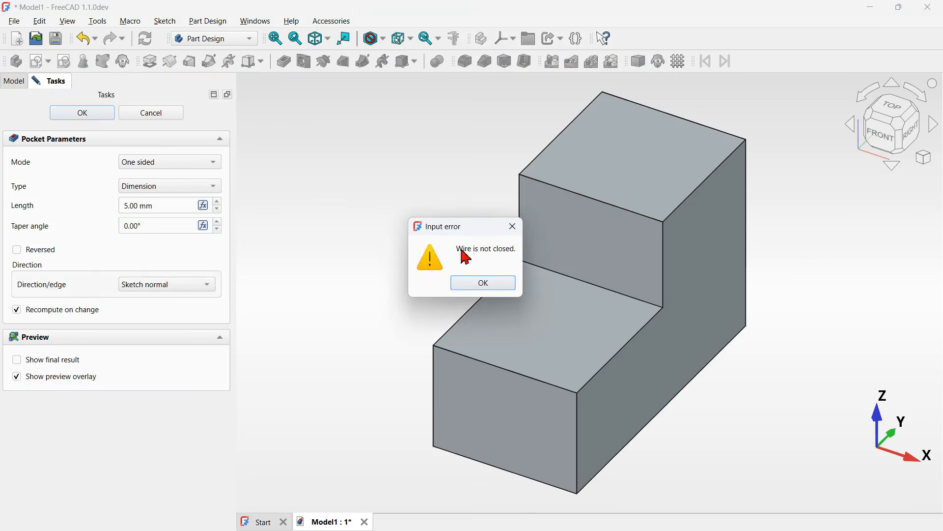
click(512, 227)
click(150, 120)
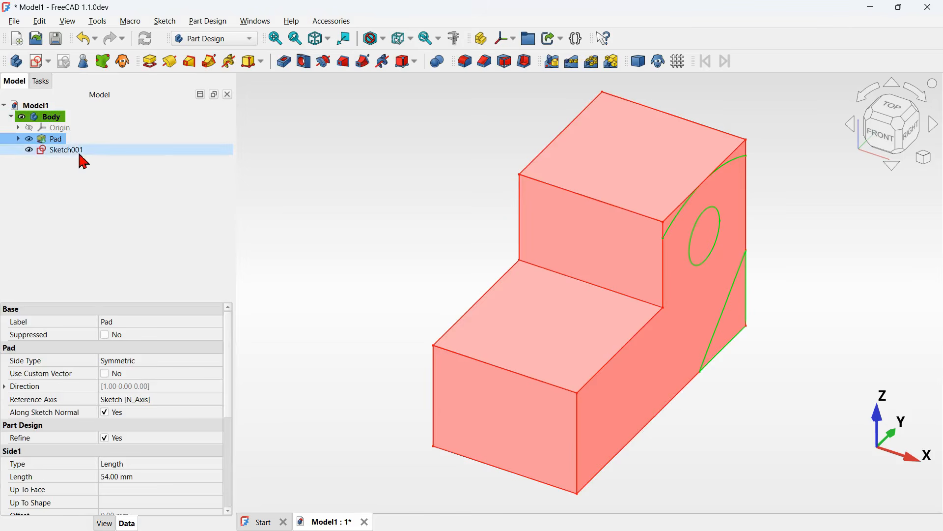
- Reopen the sketch and draw a rectangle about 42 × 34 mm above the upper block
click(80, 150)
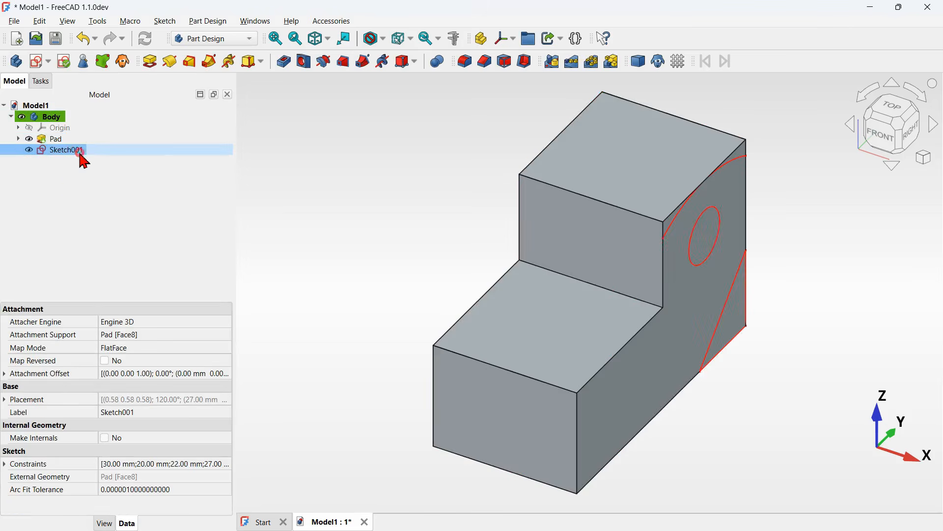
double_click(80, 151)
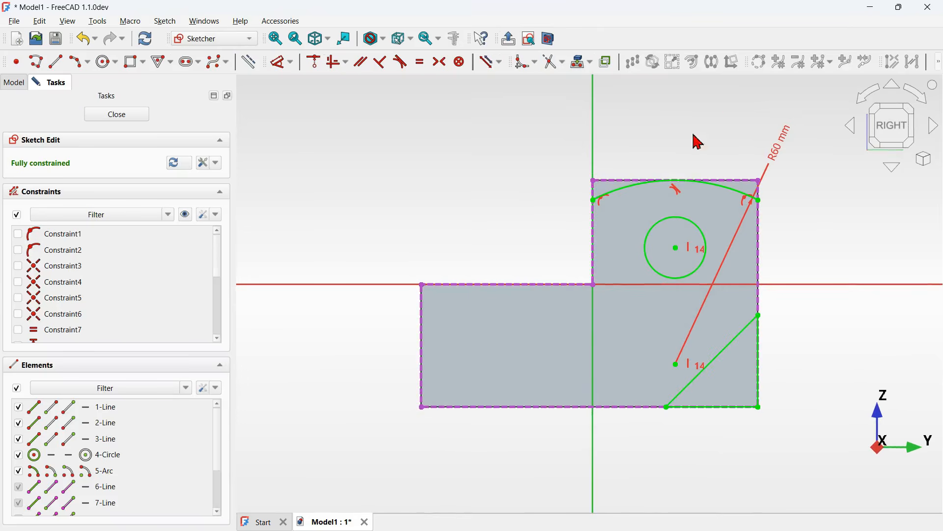
middle_drag(711, 132, 575, 248)
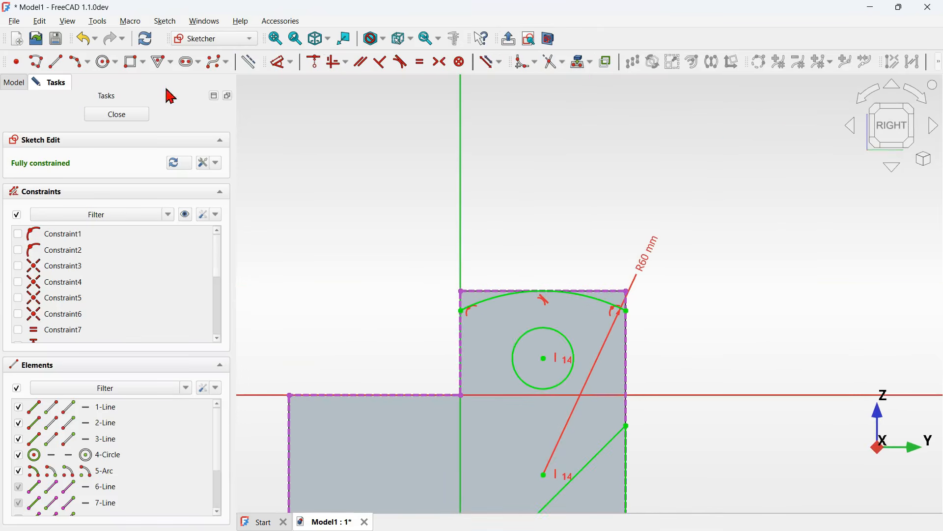
click(132, 62)
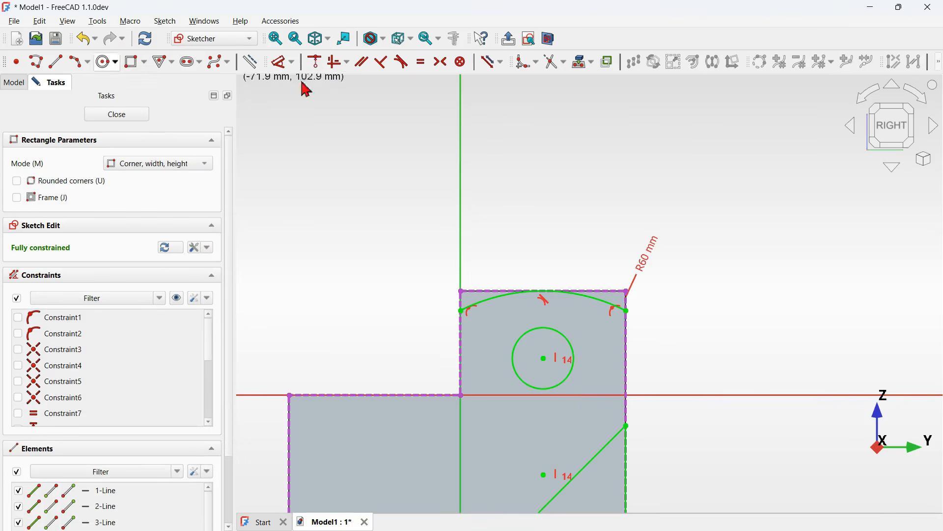
click(476, 141)
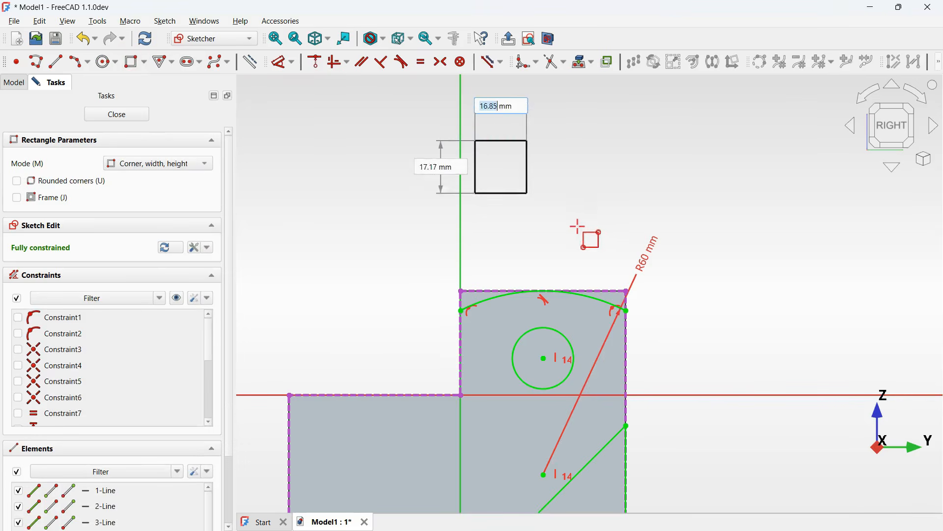
click(611, 252)
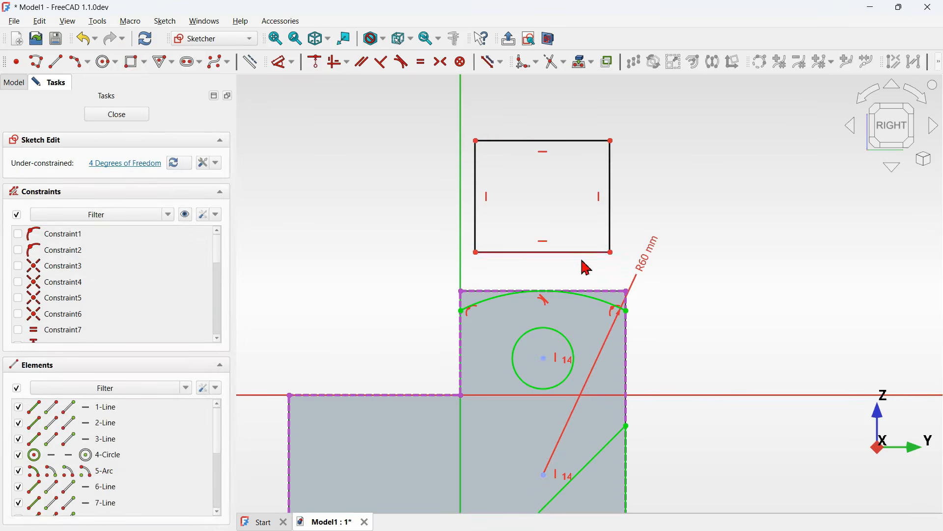
- Delete the rectangle's bottom edge
drag(578, 267, 534, 228)
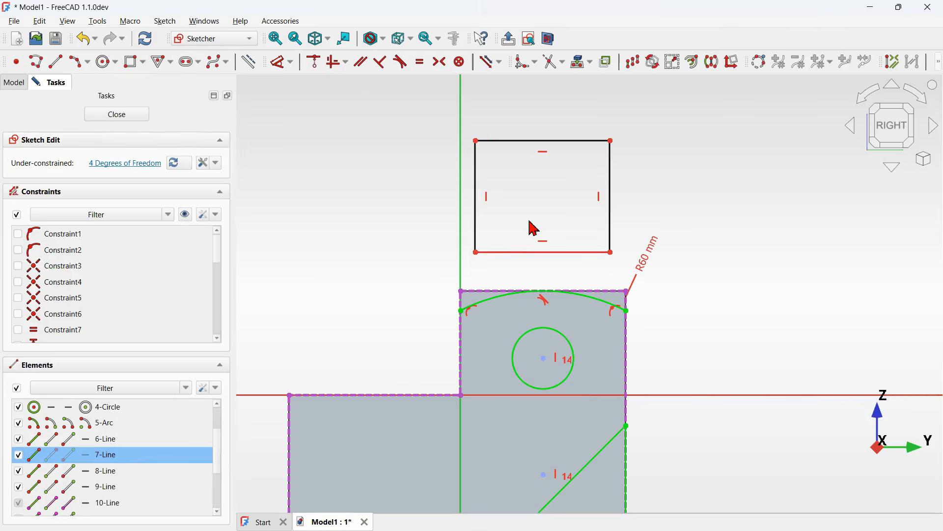
key(Delete)
- Join the open rectangle's left line end to the arc's left endpoint with a coincident constraint
scroll(565, 245, up, 2)
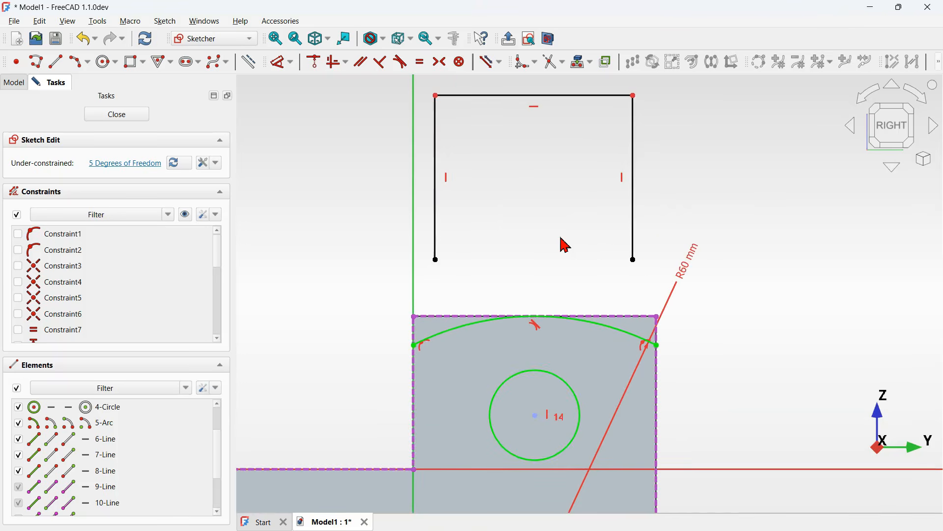
click(438, 261)
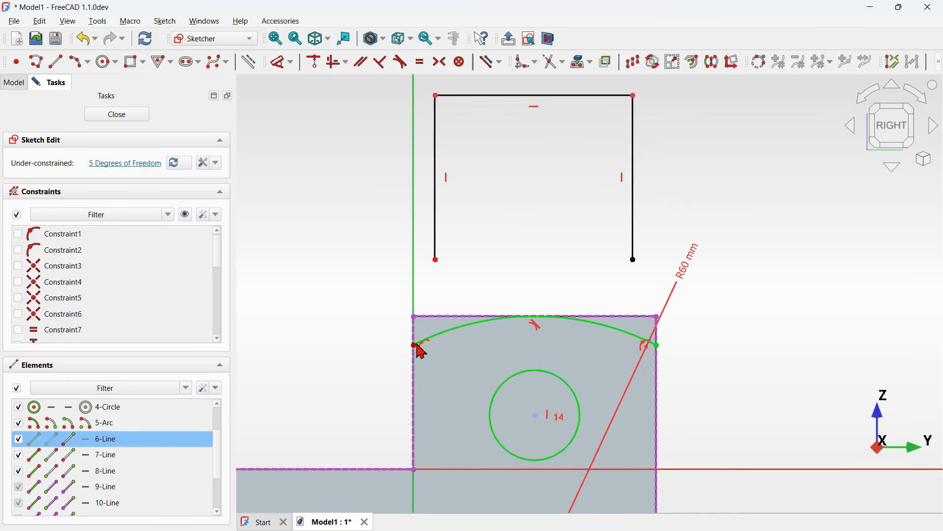
click(416, 344)
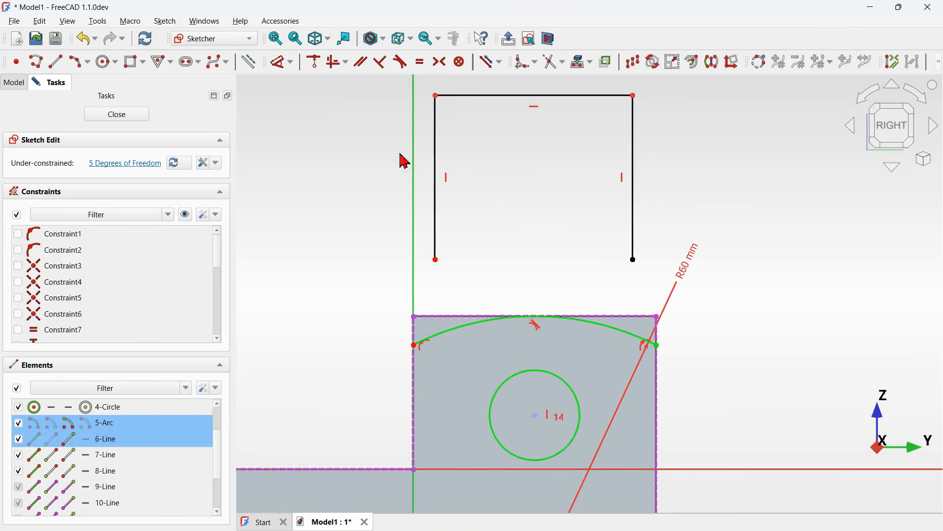
click(316, 64)
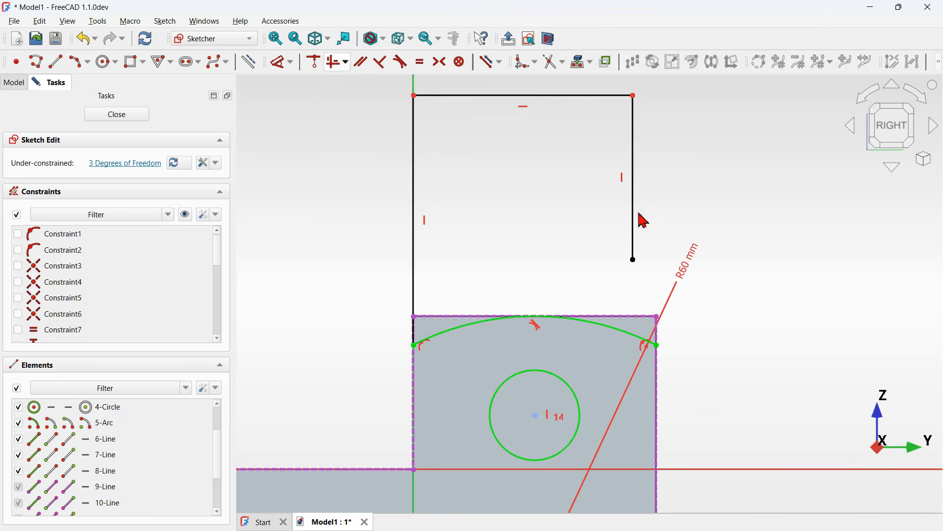
- Join the open rectangle's right line end to the arc's right endpoint with a coincident constraint
click(634, 261)
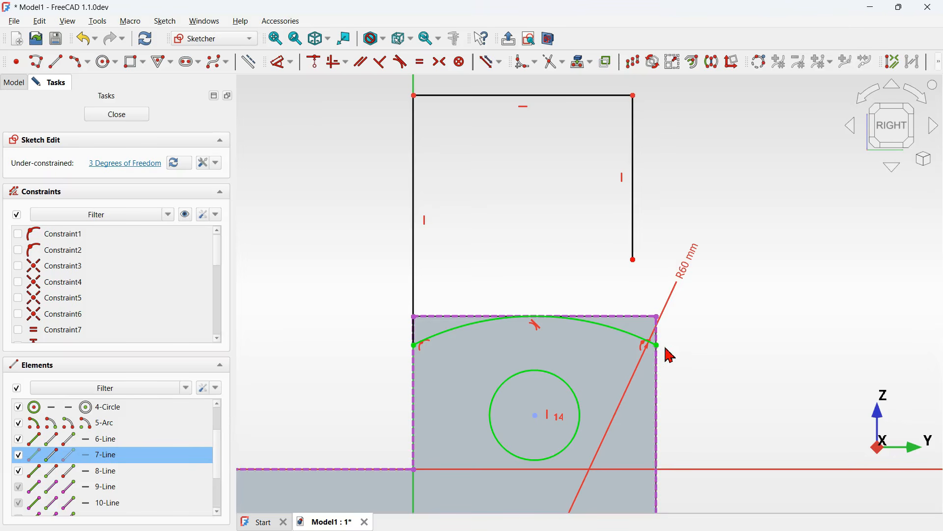
click(659, 346)
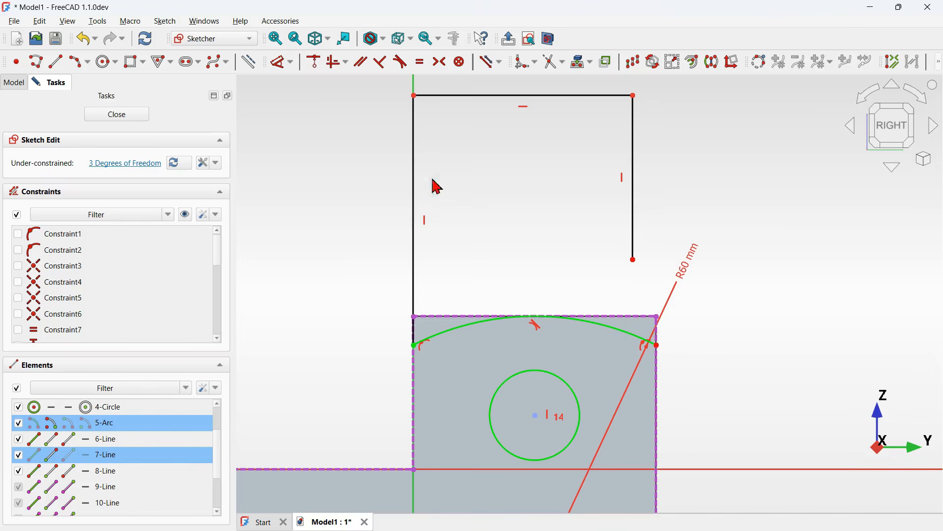
click(326, 65)
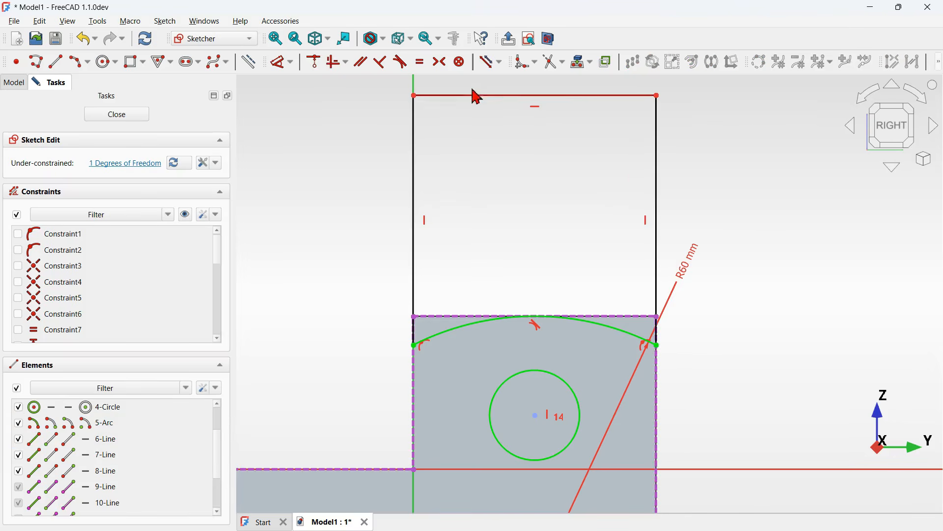
- Lower the open rectangle's top edge and dimension its left side to 30 mm above the arc endpoint
drag(505, 100, 521, 210)
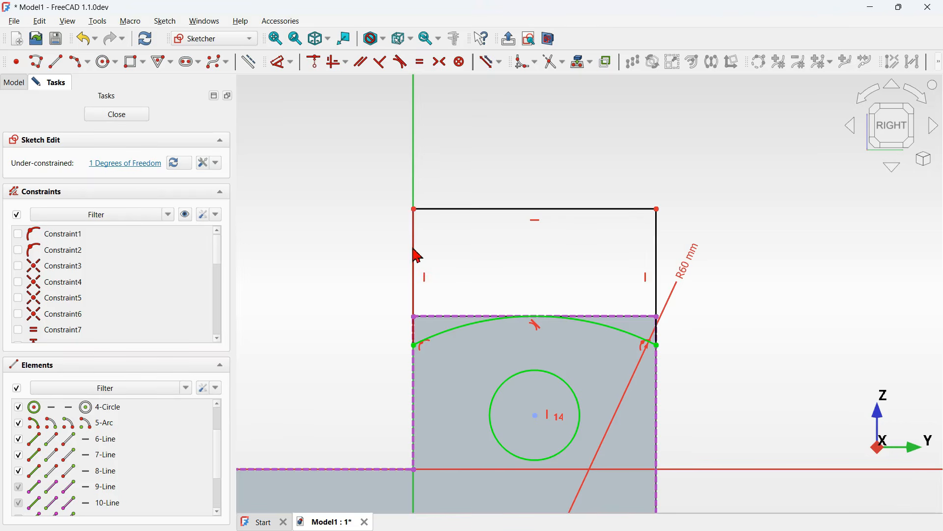
click(283, 63)
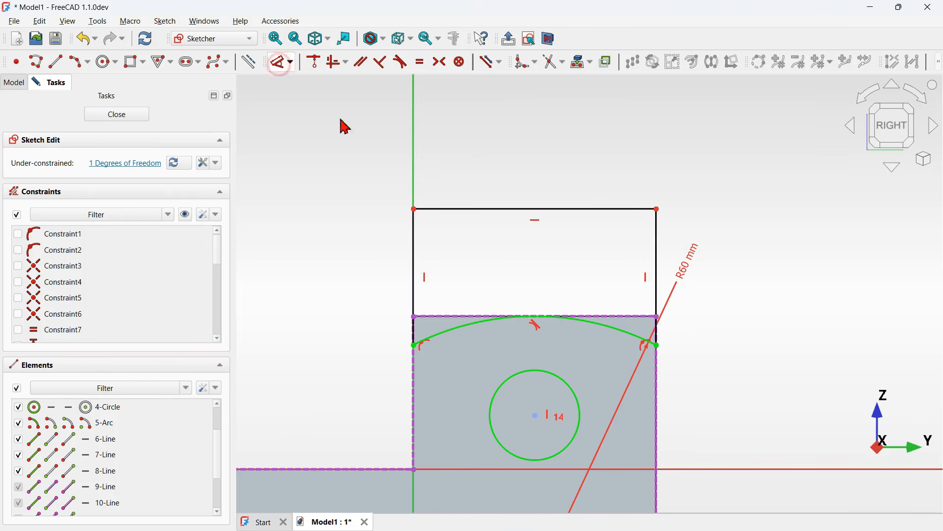
click(415, 230)
click(375, 246)
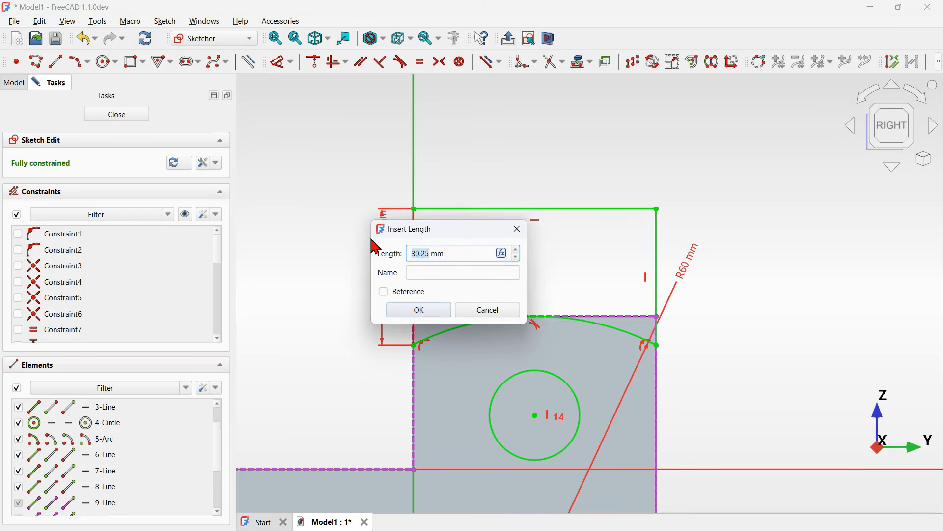
key(Return)
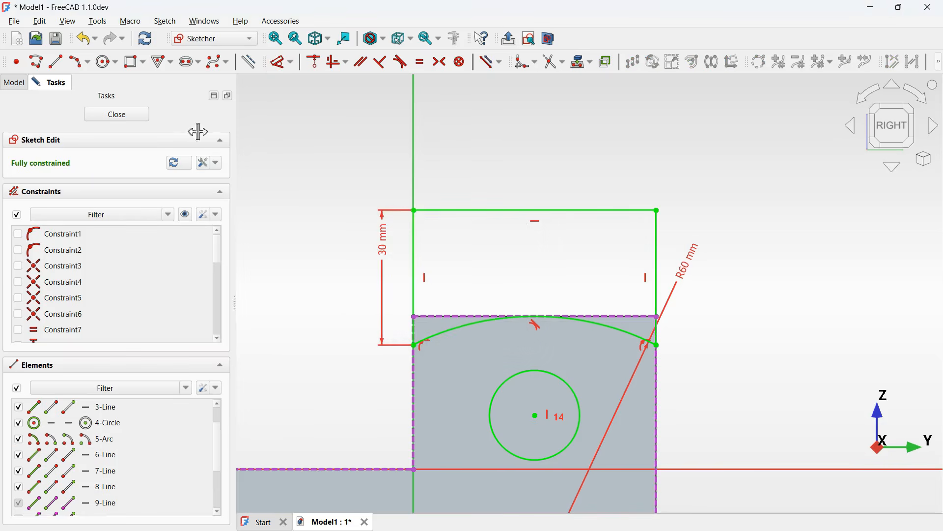
- Close the sketch and pocket the profile through all
click(129, 113)
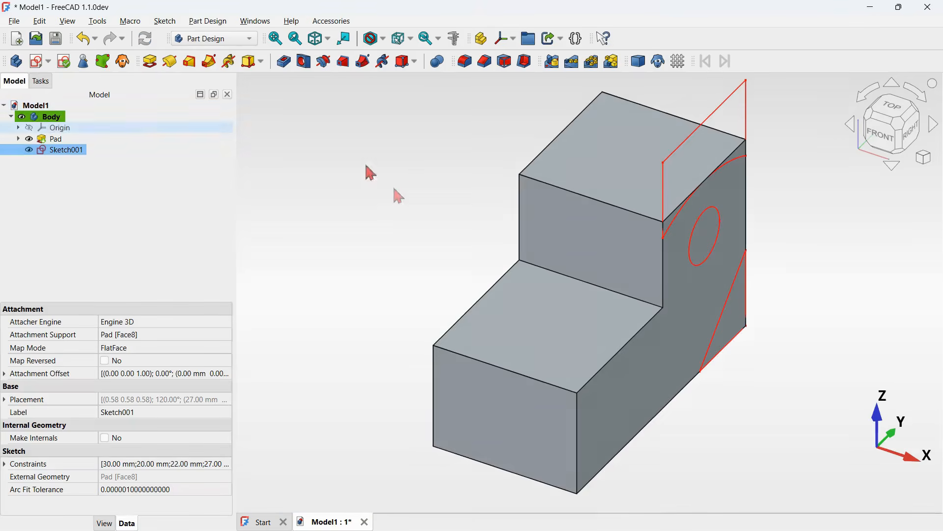
click(281, 63)
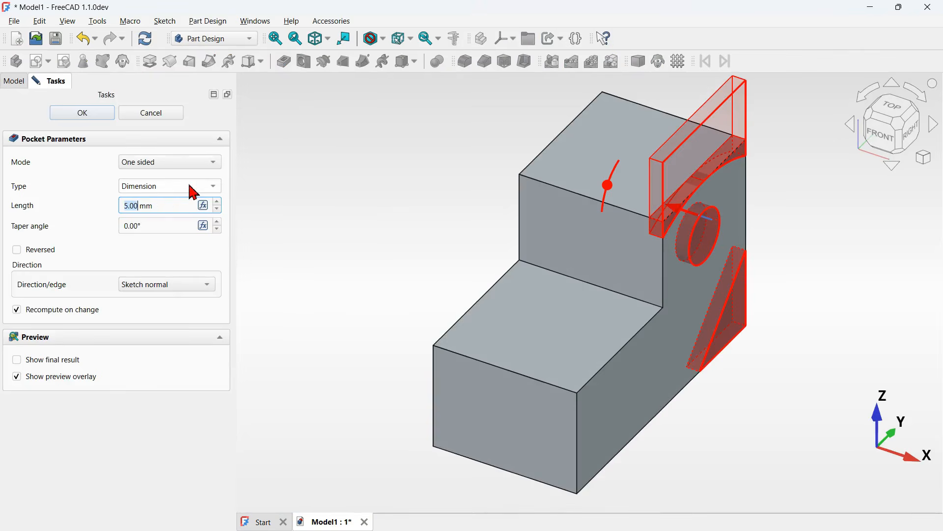
click(191, 187)
click(174, 202)
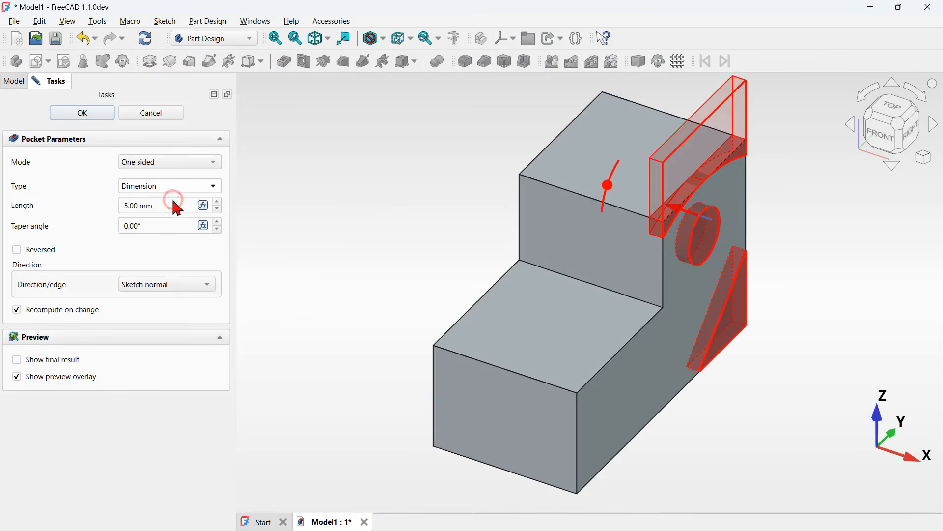
click(83, 114)
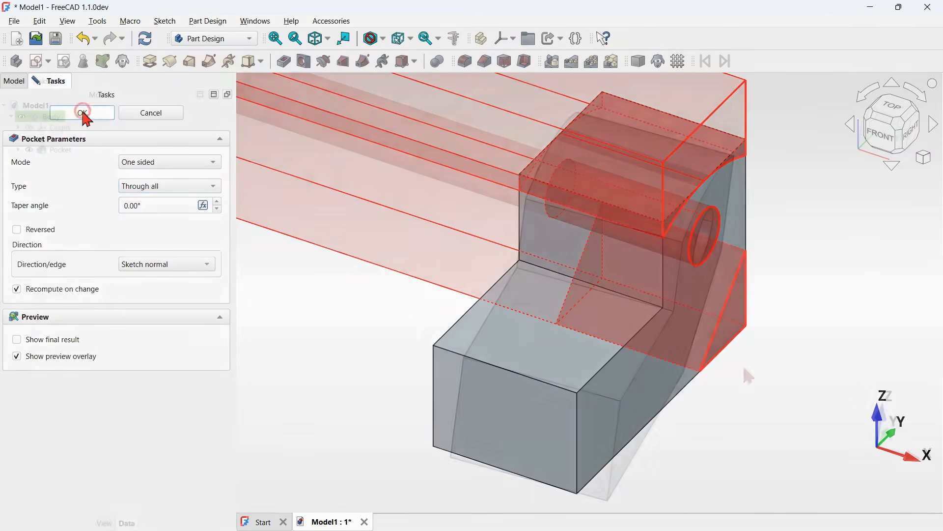
- Fillet the inner edge between the lower block and the raised step with a 10 mm radius
click(632, 300)
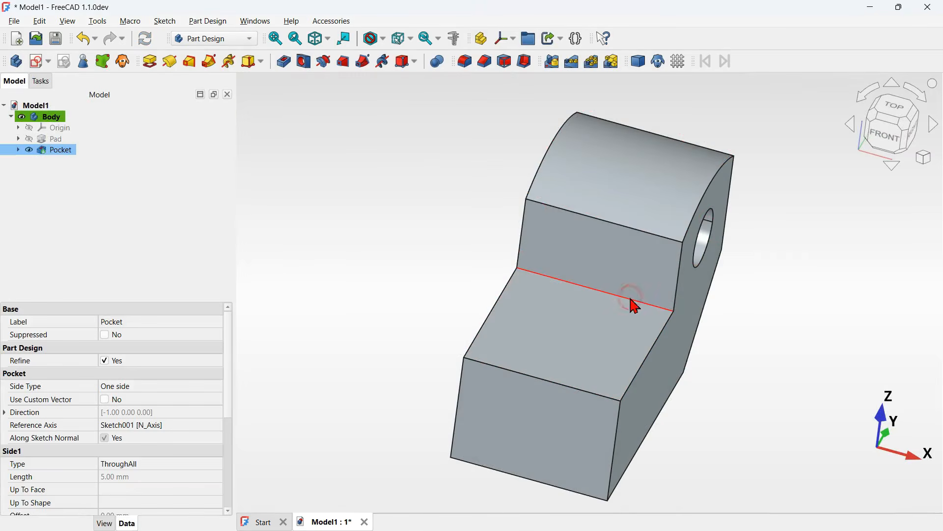
click(465, 62)
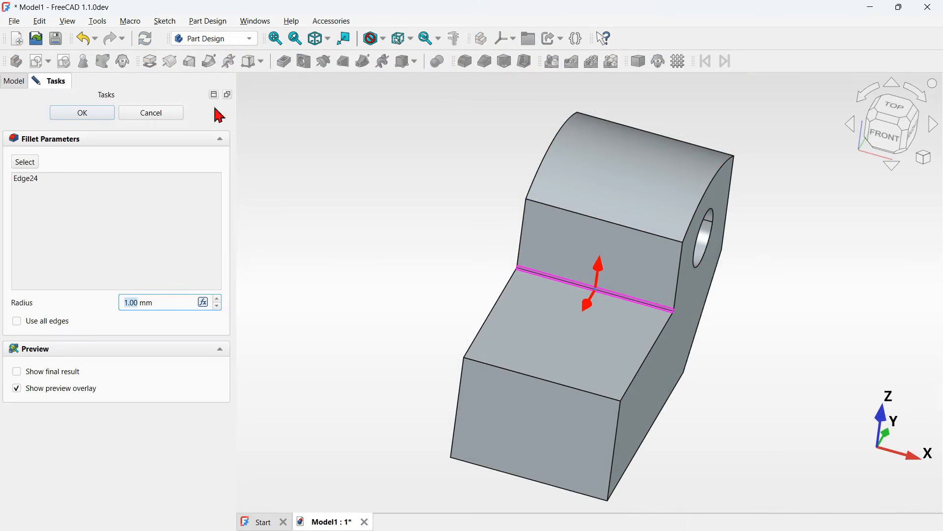
drag(155, 302, 100, 298)
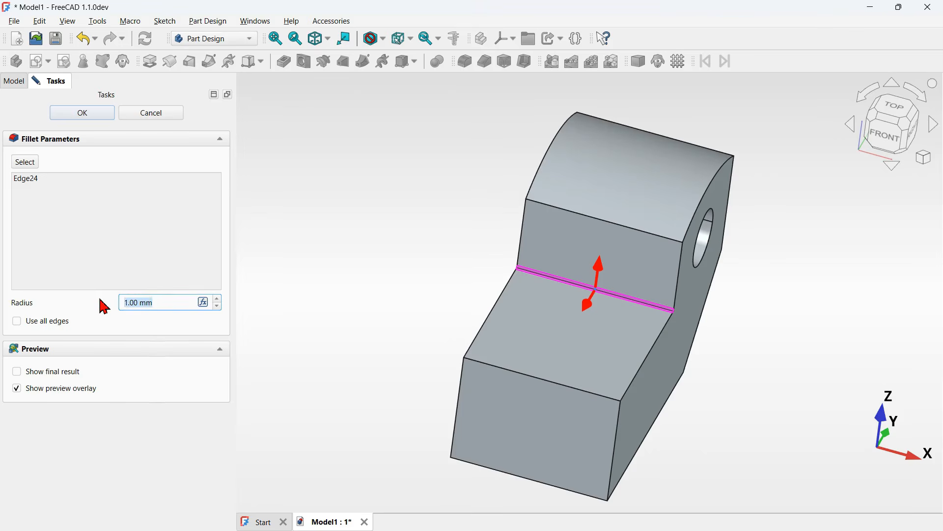
text(10)
key(Return)
- Fillet the lower block's four vertical end edges with a 14 mm radius
middle_drag(748, 344, 489, 311)
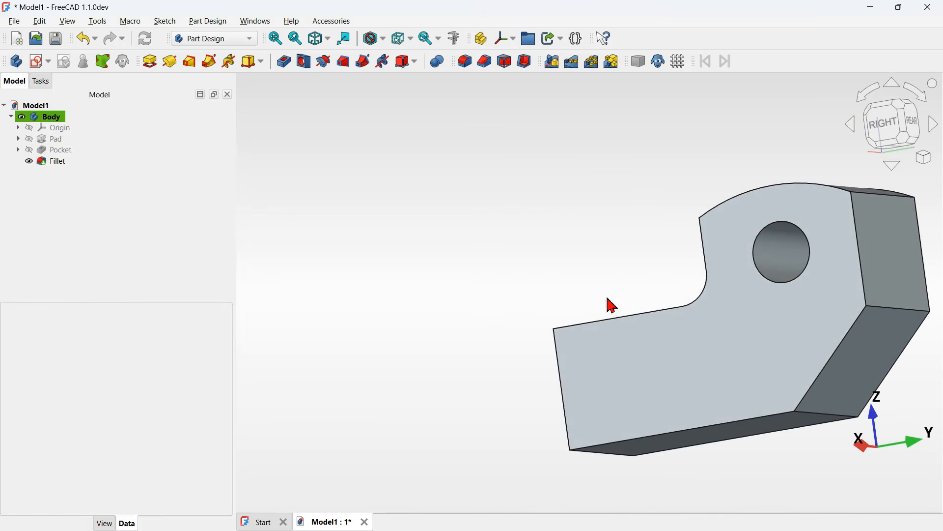
middle_drag(609, 304, 446, 280)
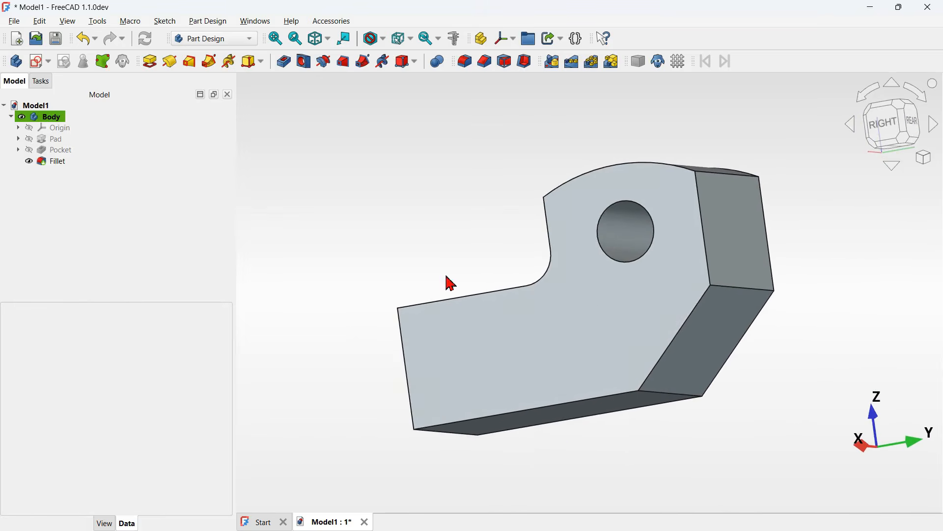
click(758, 293)
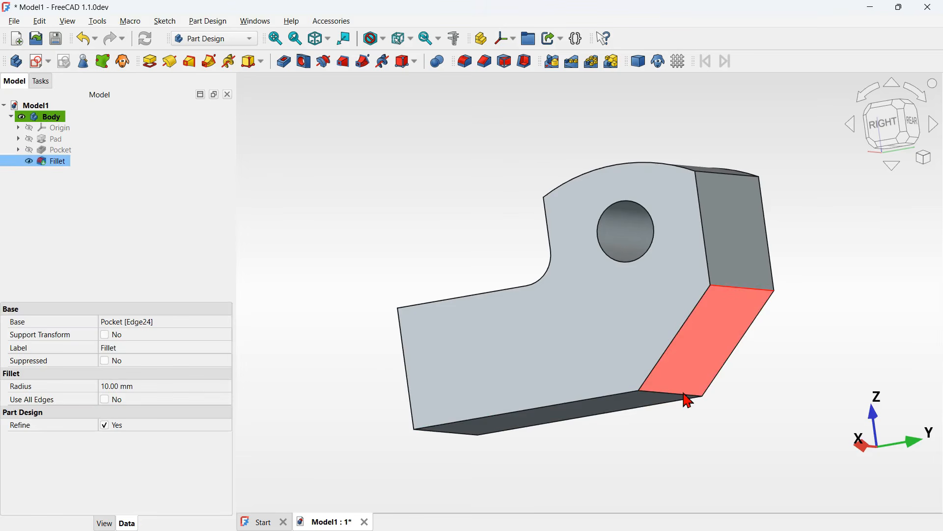
middle_drag(320, 285, 697, 292)
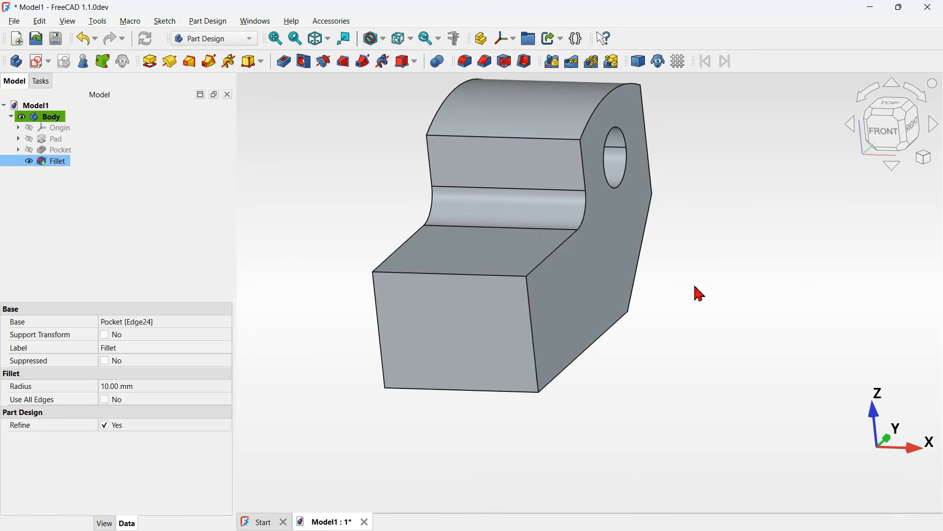
click(538, 329)
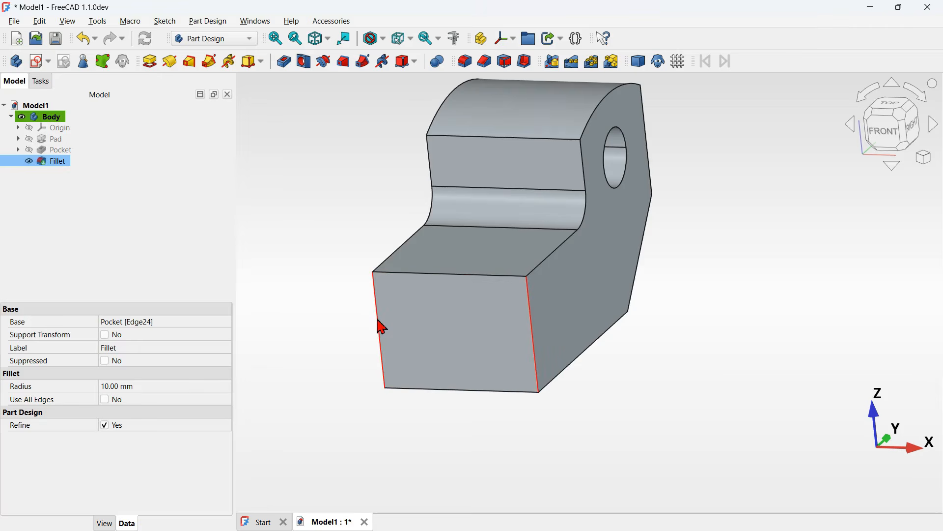
middle_drag(767, 270, 727, 274)
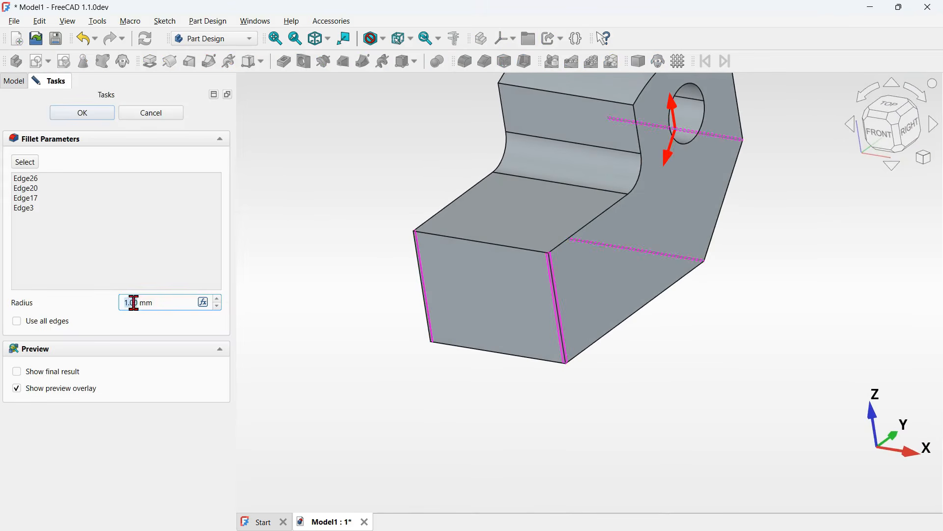
drag(161, 302, 85, 304)
text(14)
click(84, 113)
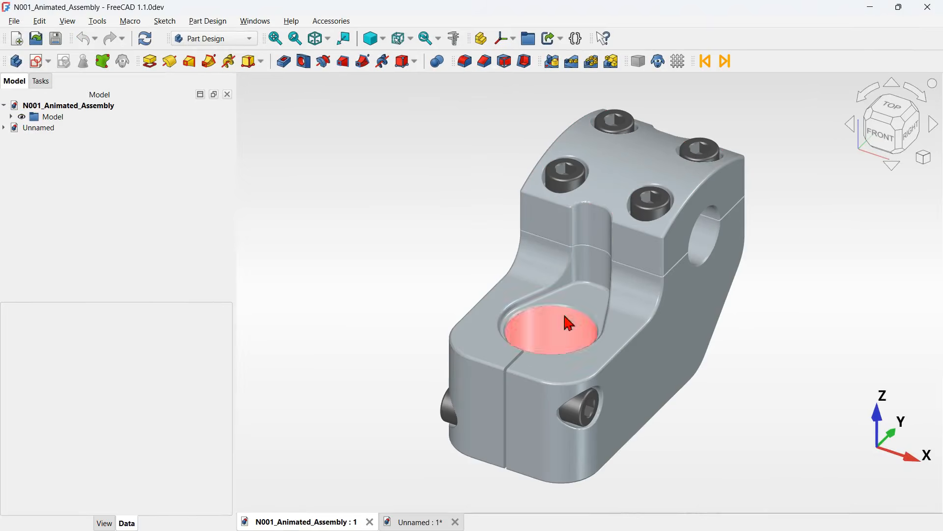
- Orbit the reference stem assembly to examine its shape from other angles
middle_drag(780, 200, 672, 266)
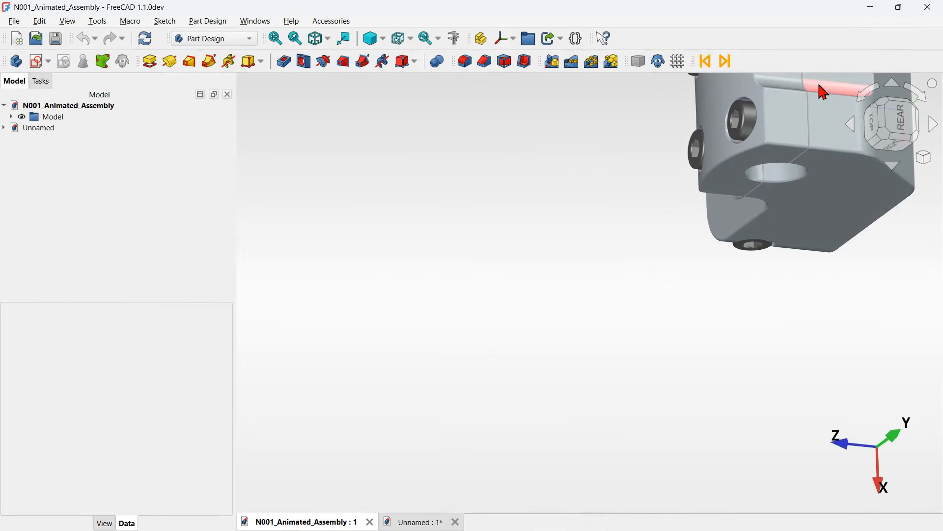
key(0)
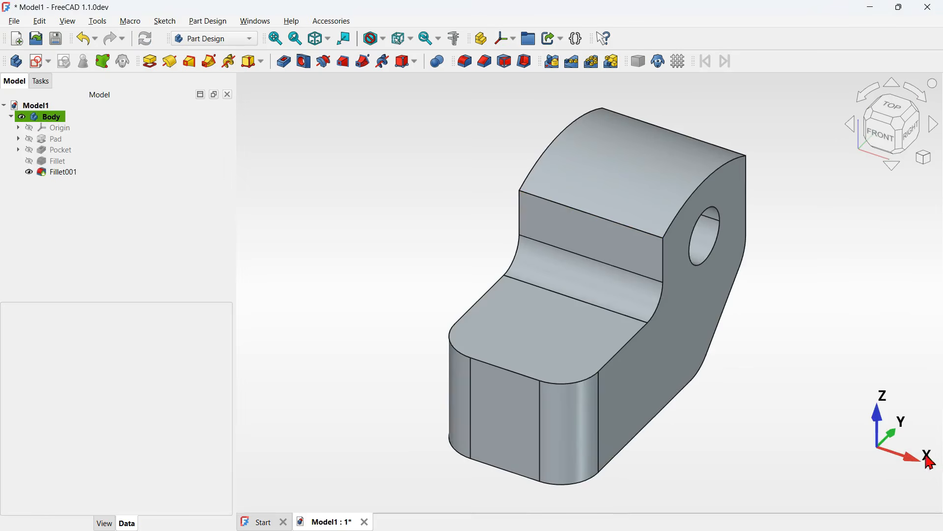
- Create a new sketch on the XY plane
click(39, 69)
click(100, 163)
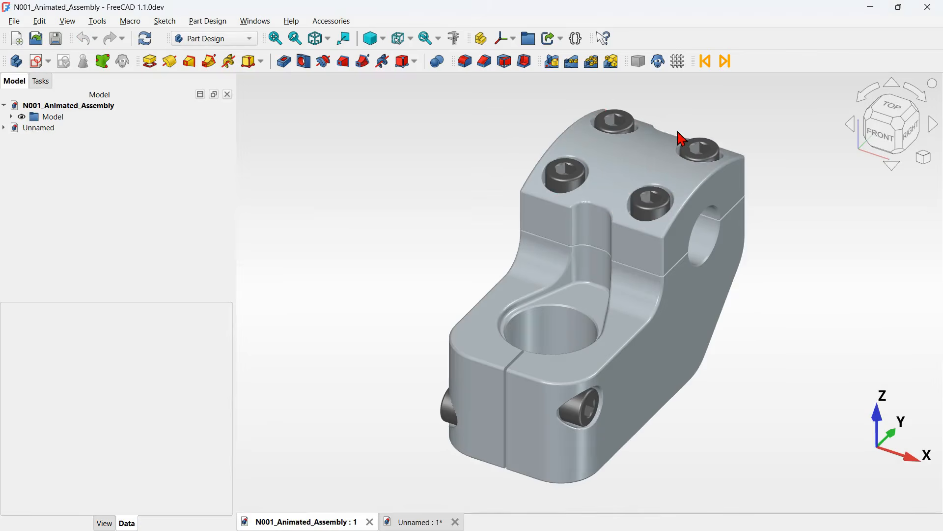
scroll(682, 139, up, 3)
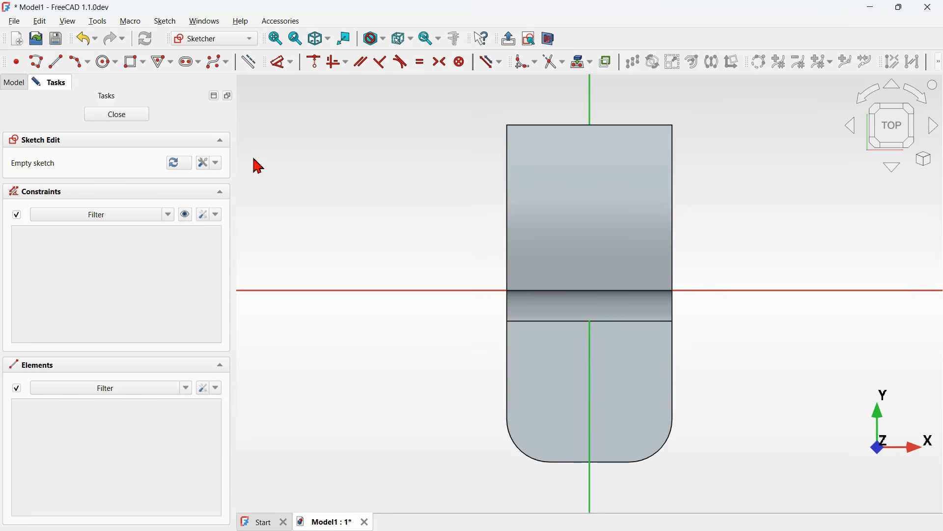
- Offset the new sketch's attachment position to 34 mm along z
click(14, 85)
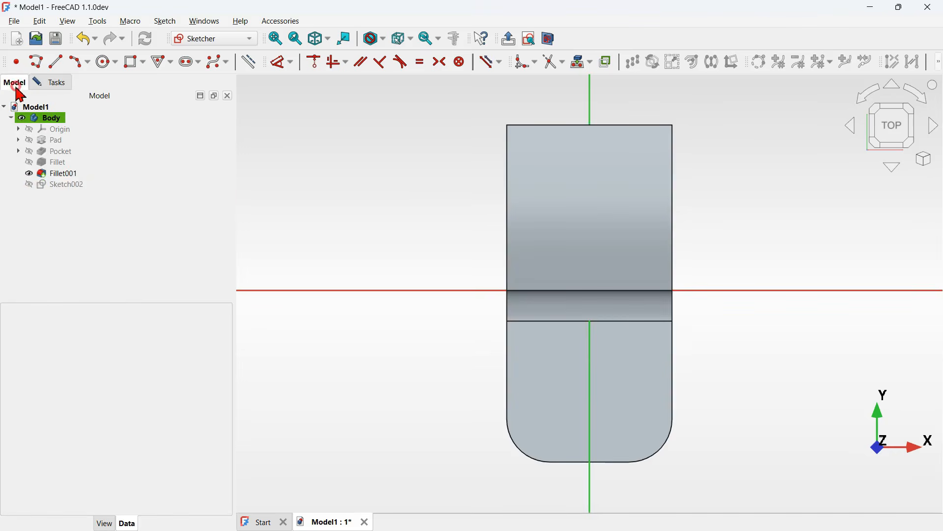
click(89, 187)
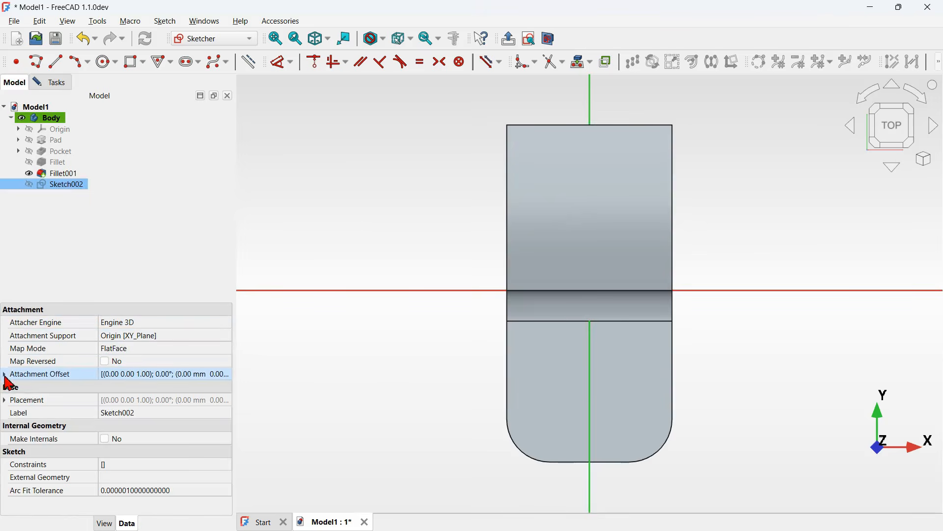
click(5, 375)
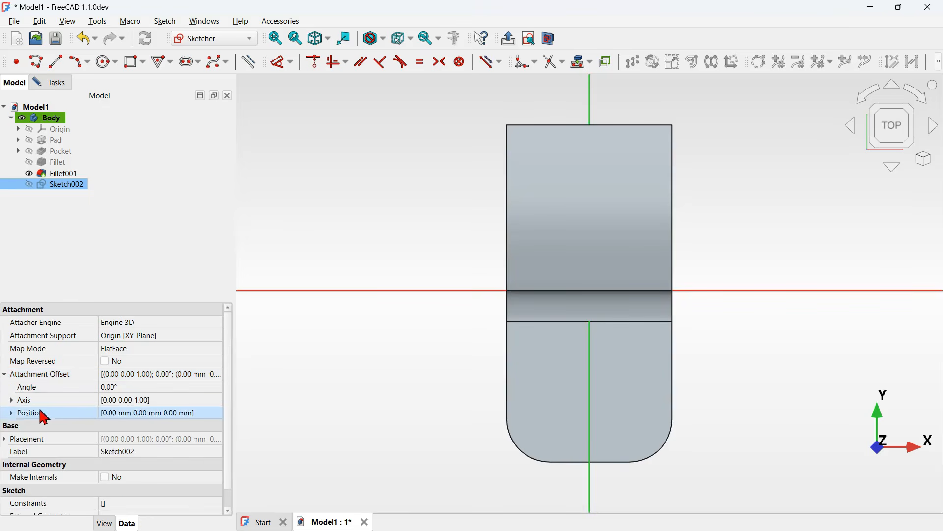
click(12, 416)
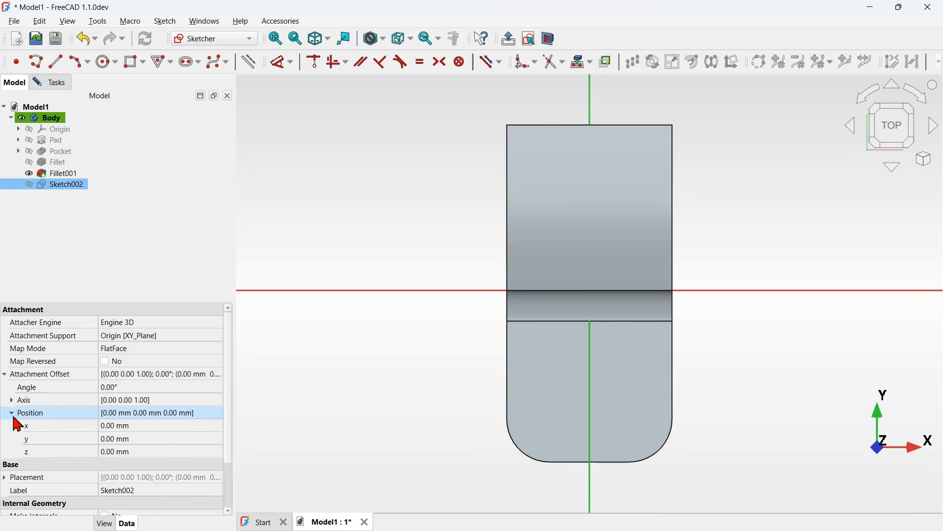
click(189, 451)
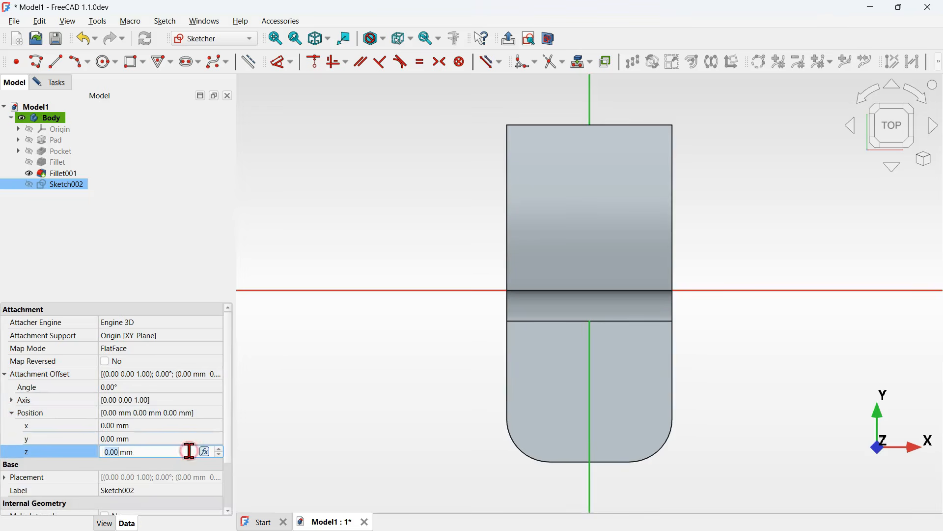
text(34)
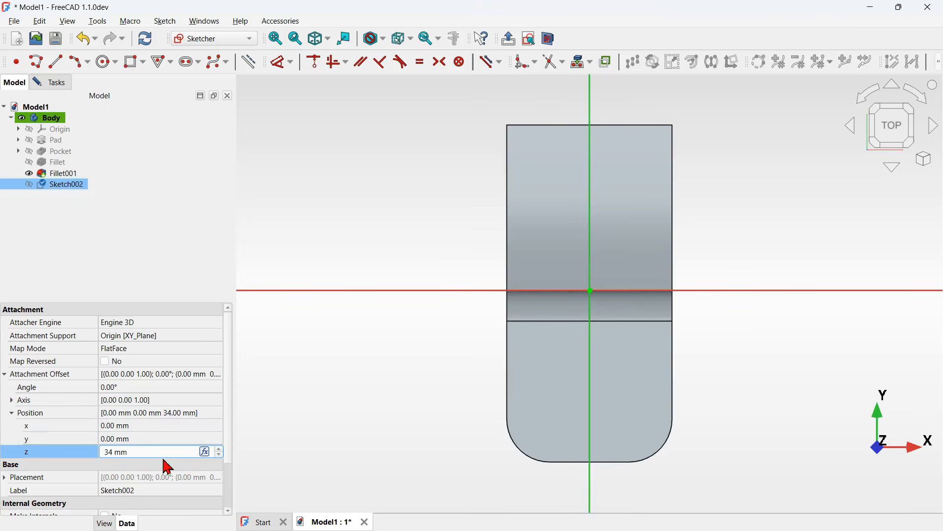
drag(152, 453, 54, 446)
text(0)
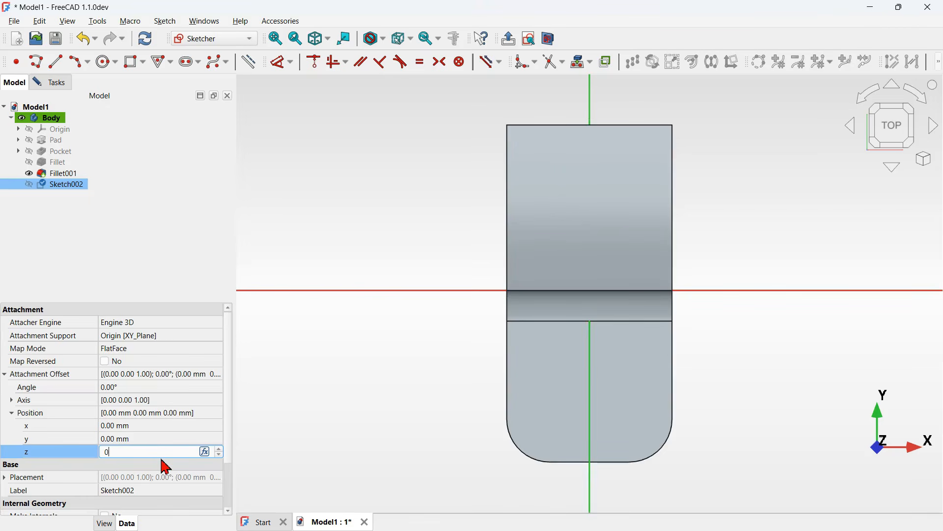
text(10)
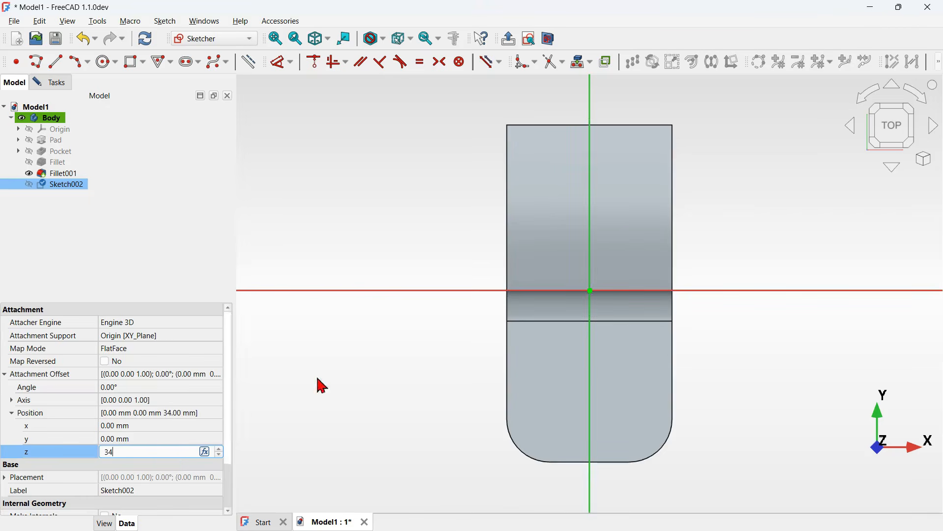
click(482, 358)
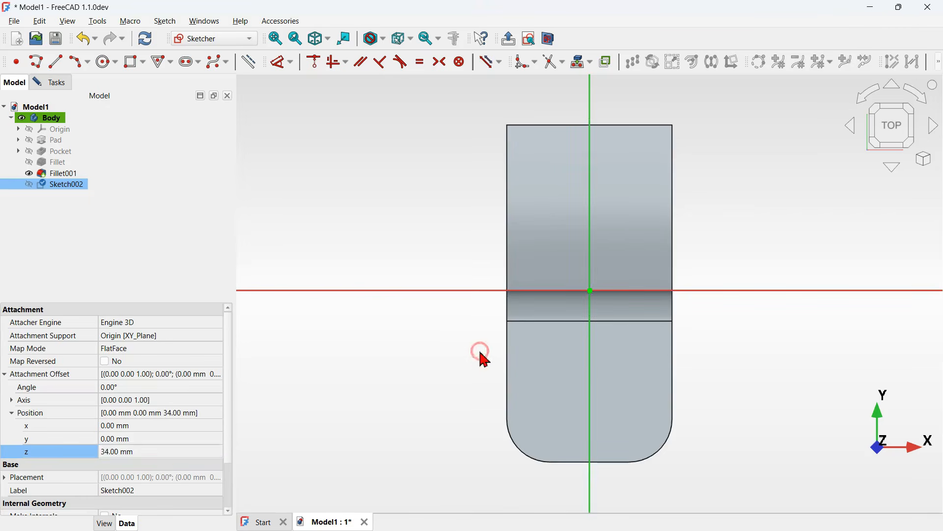
- Open the new sketch's editing task and draw a rounded rectangle around the origin
click(56, 82)
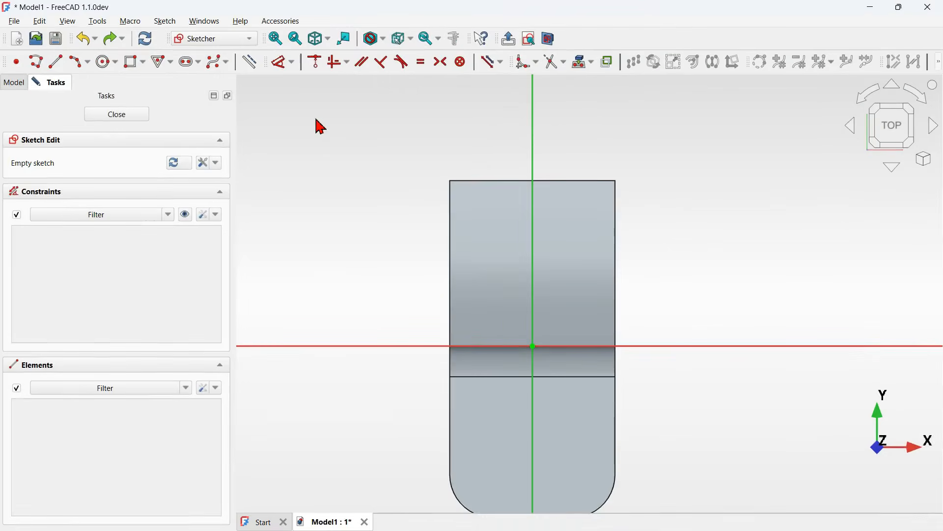
click(141, 69)
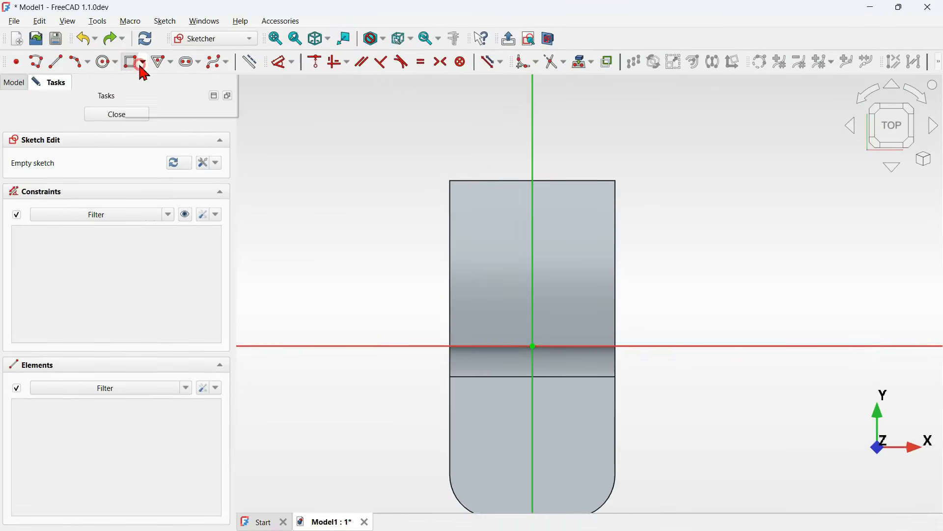
click(198, 109)
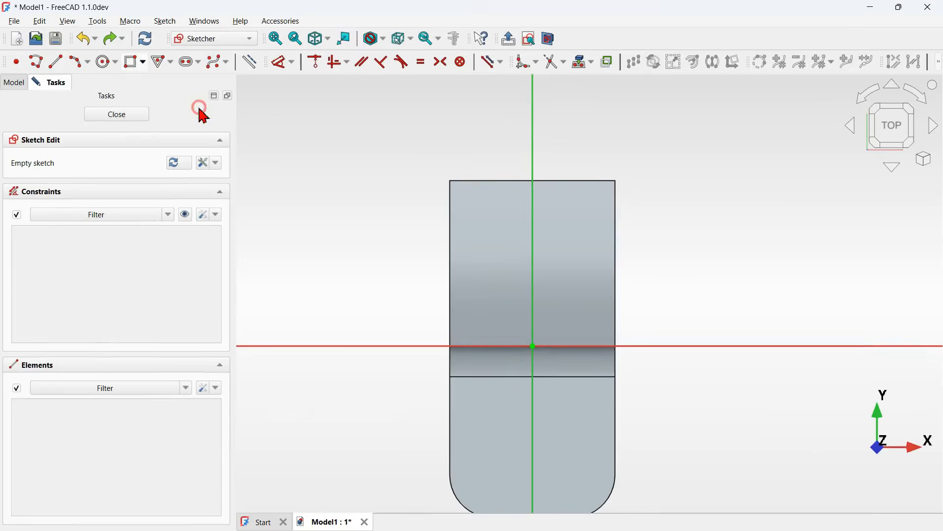
click(507, 296)
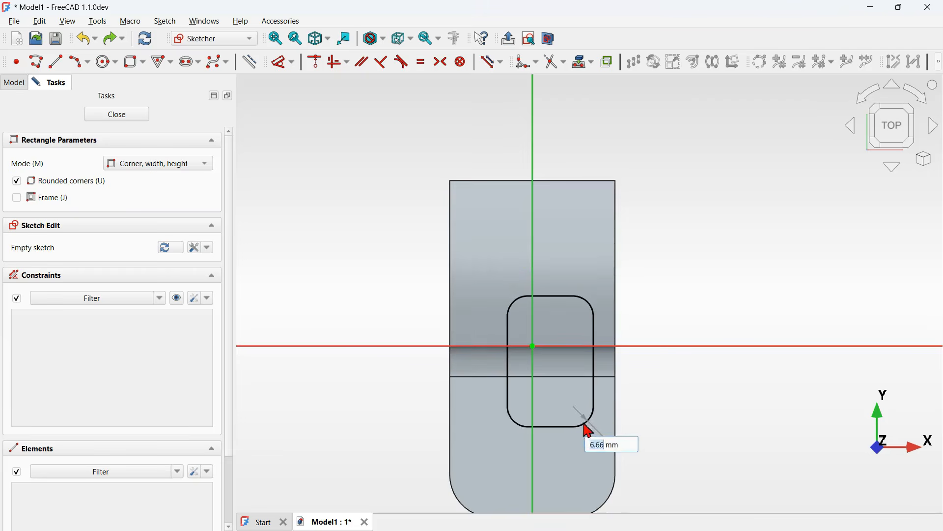
click(592, 428)
- Delete the rounded rectangle's bottom edge and its two lower corner arcs
scroll(588, 431, up, 3)
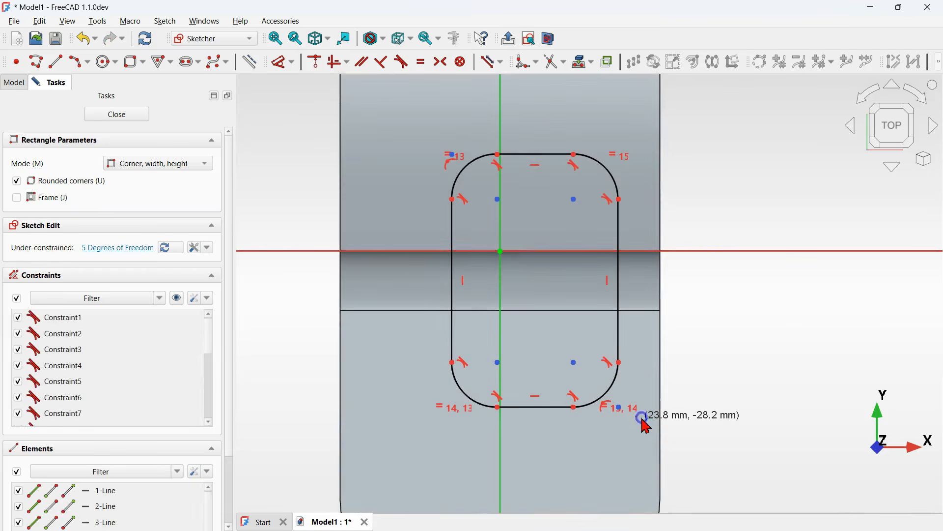
key(Escape)
drag(663, 440, 421, 389)
key(Delete)
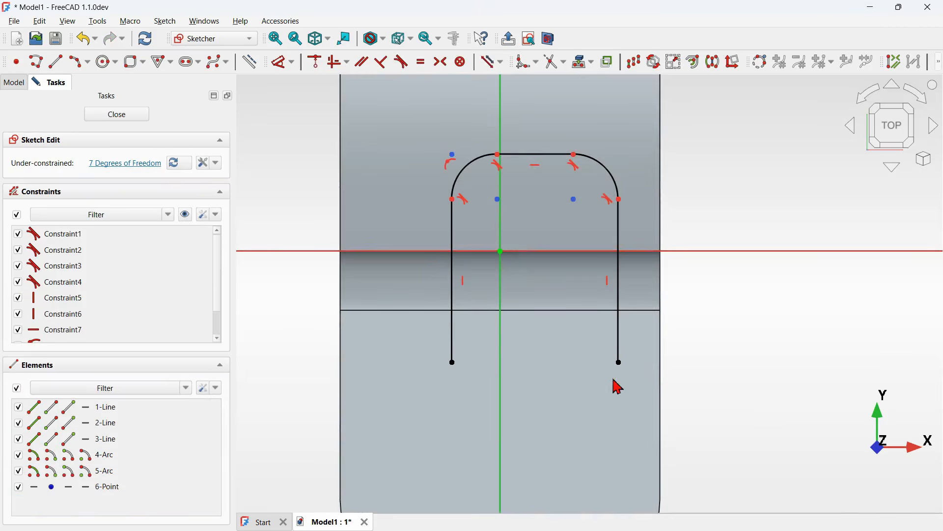
- Remove the vertical constraints from both side lines and splay their lower ends outward
click(610, 283)
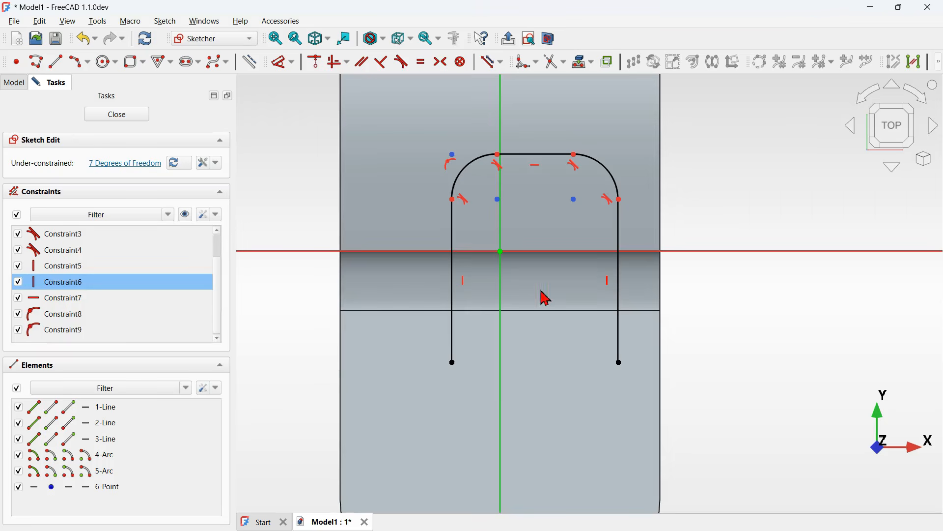
click(464, 284)
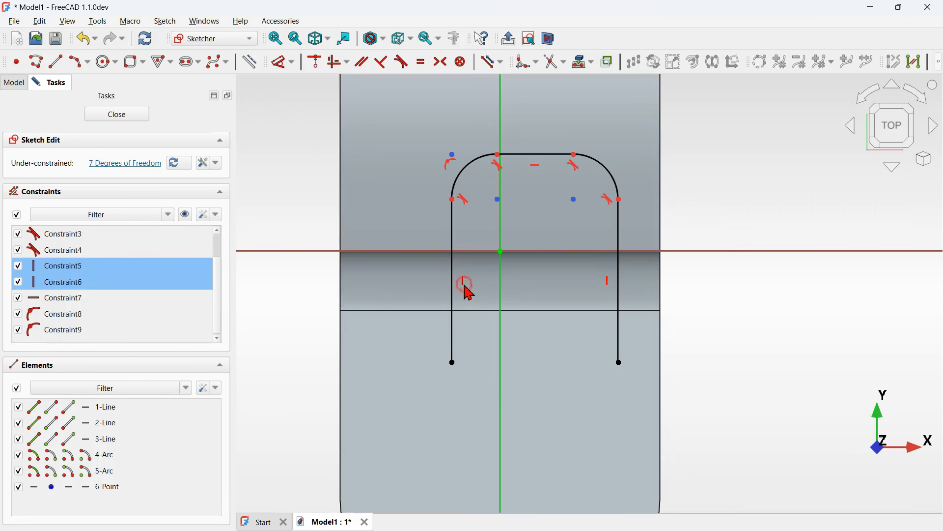
key(Delete)
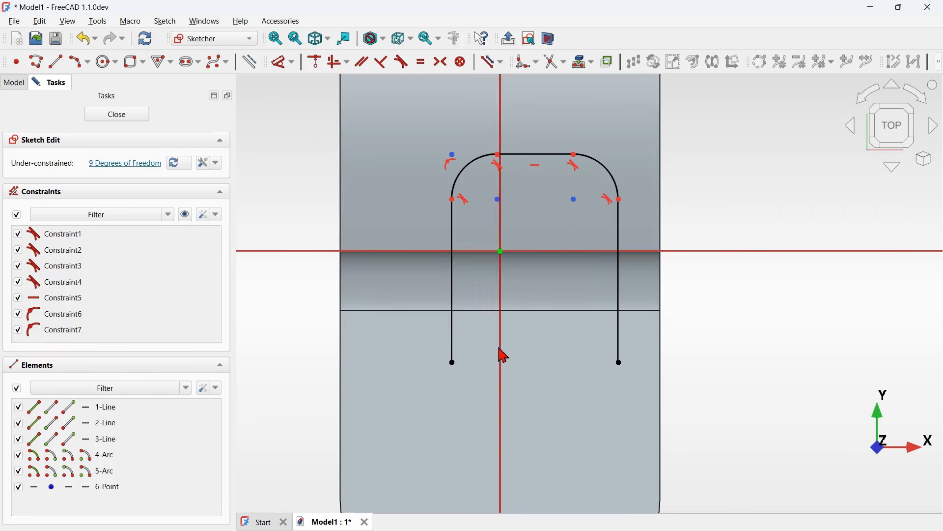
drag(455, 364, 380, 340)
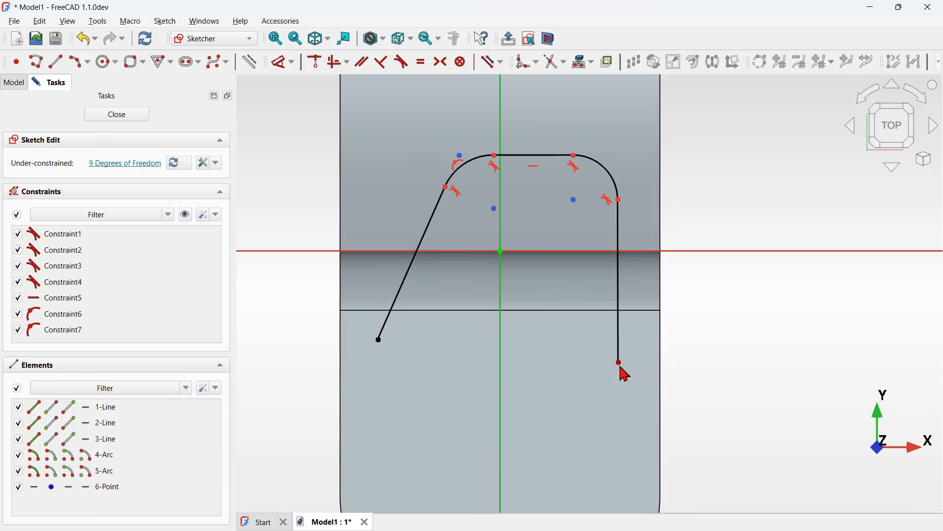
drag(619, 363, 716, 328)
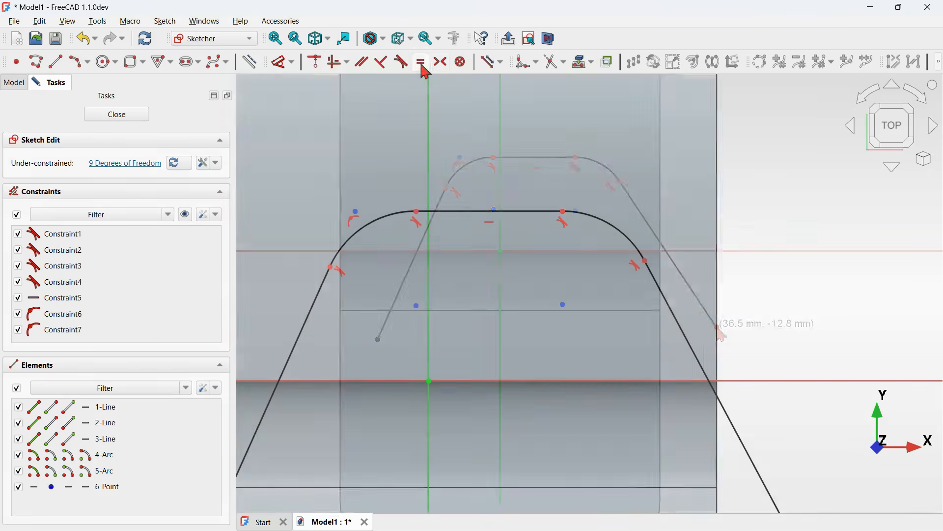
- Make the two upper corner arcs equal and delete the redundant radius constraint
click(421, 63)
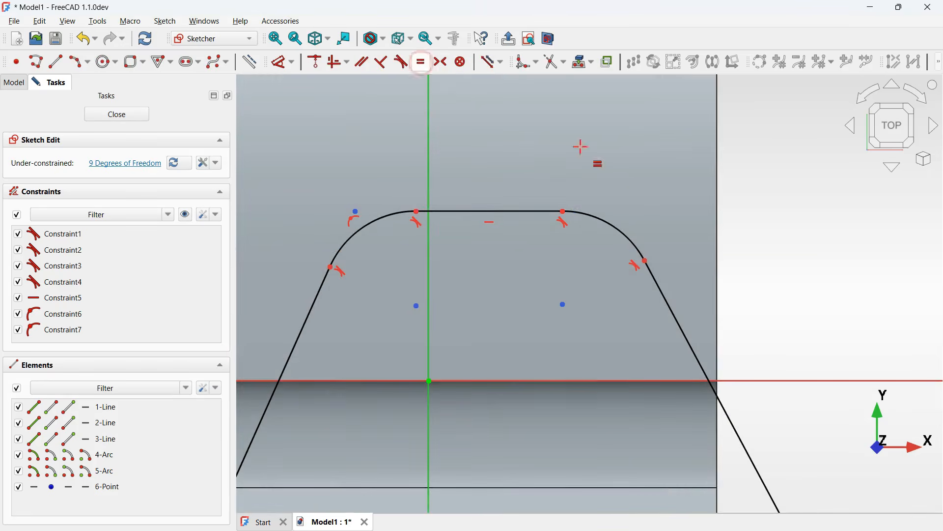
click(626, 236)
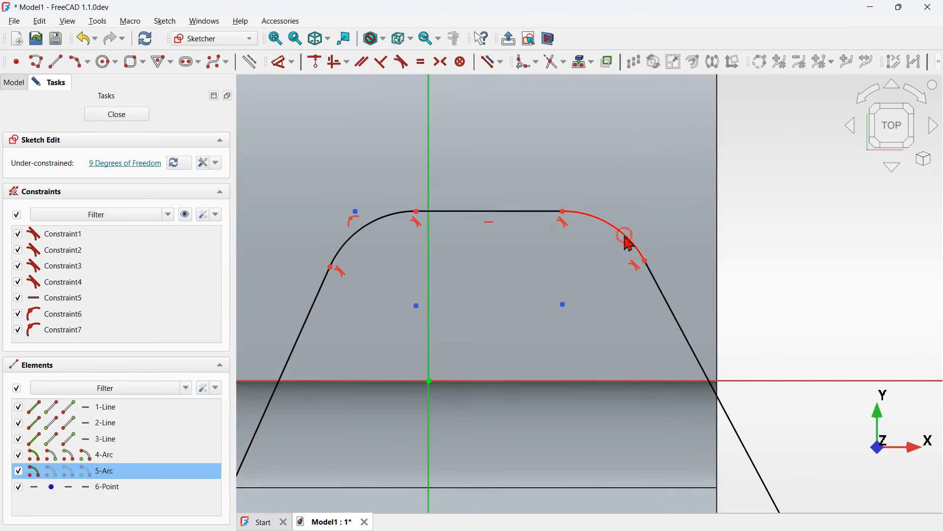
click(392, 216)
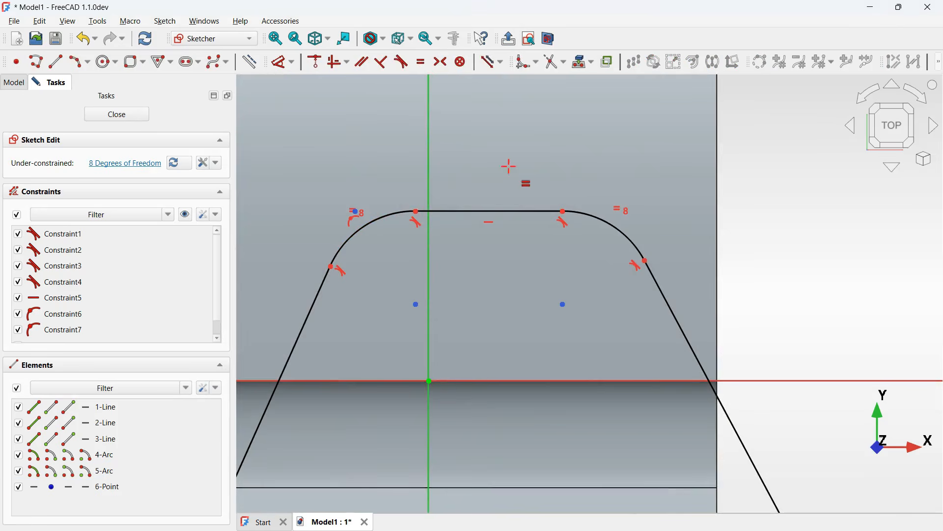
click(355, 210)
key(Delete)
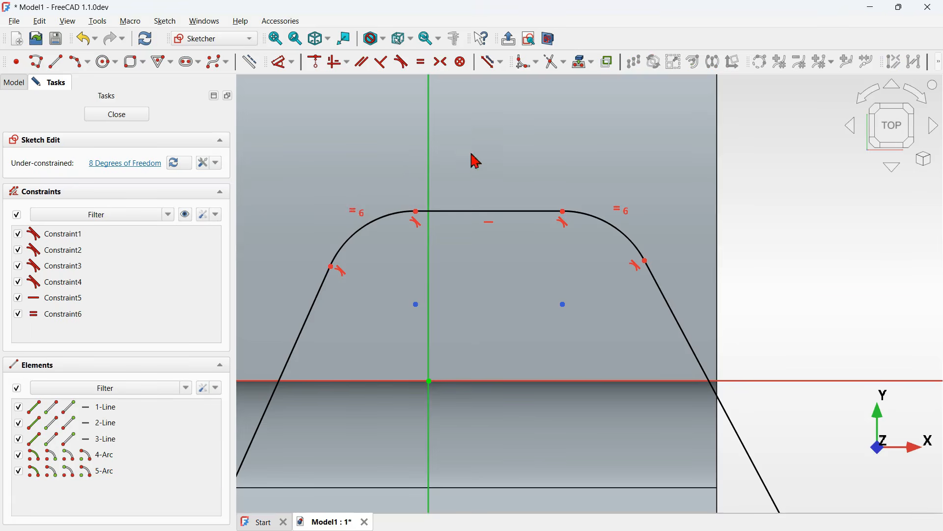
- Drag the top edge down and pull the right side line's lower end inward to reshape the profile
scroll(487, 152, down, 3)
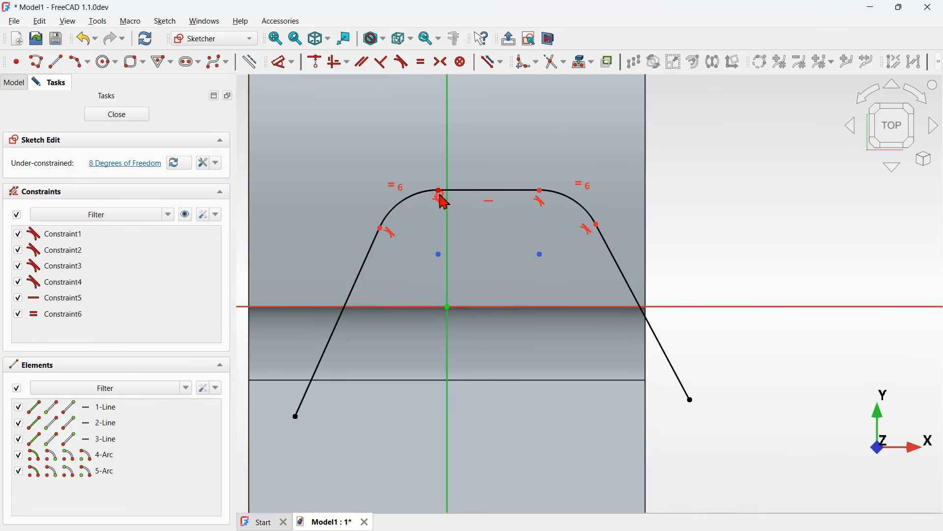
mouse_move(440, 195)
mouse_down()
mouse_move(393, 219)
mouse_move(389, 246)
mouse_move(410, 248)
mouse_up()
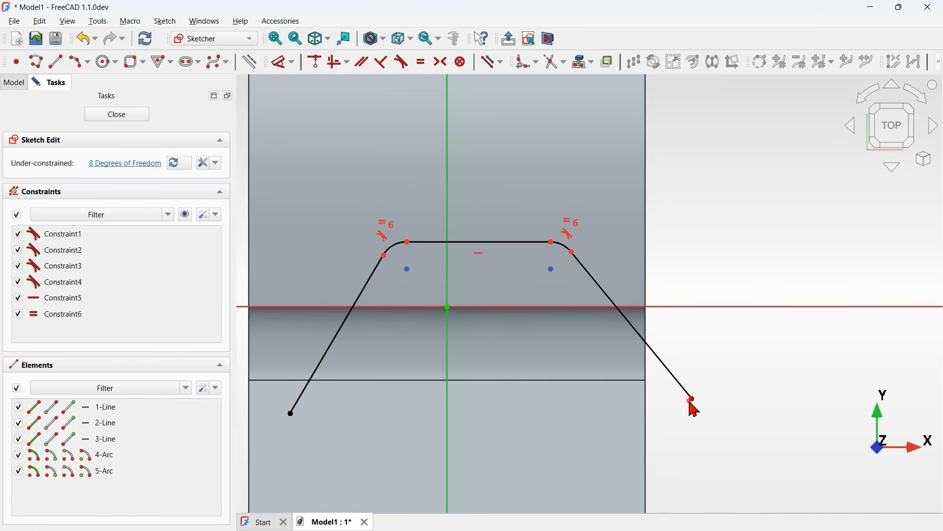
mouse_move(694, 409)
mouse_down()
mouse_move(599, 407)
mouse_move(623, 412)
mouse_up()
- Draw a center-point arc joining the lower ends of the two side lines
scroll(632, 155, down, 3)
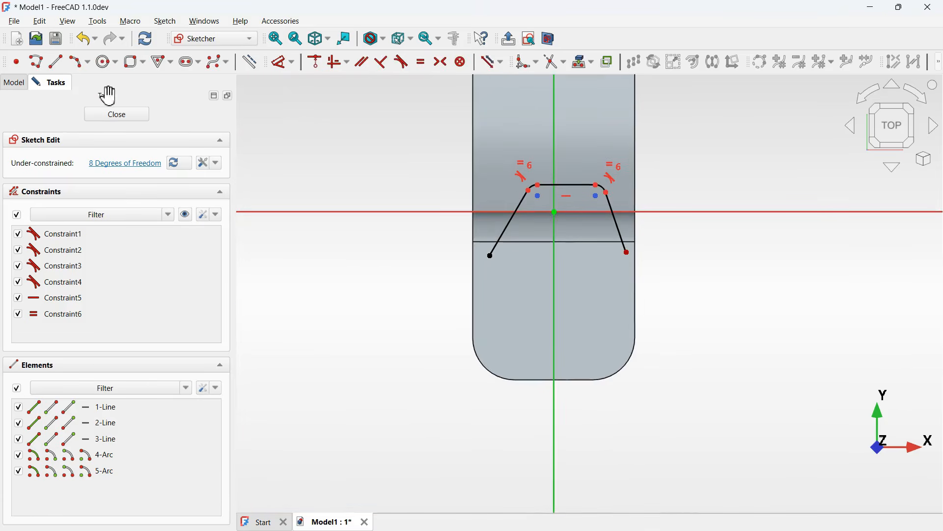
click(89, 62)
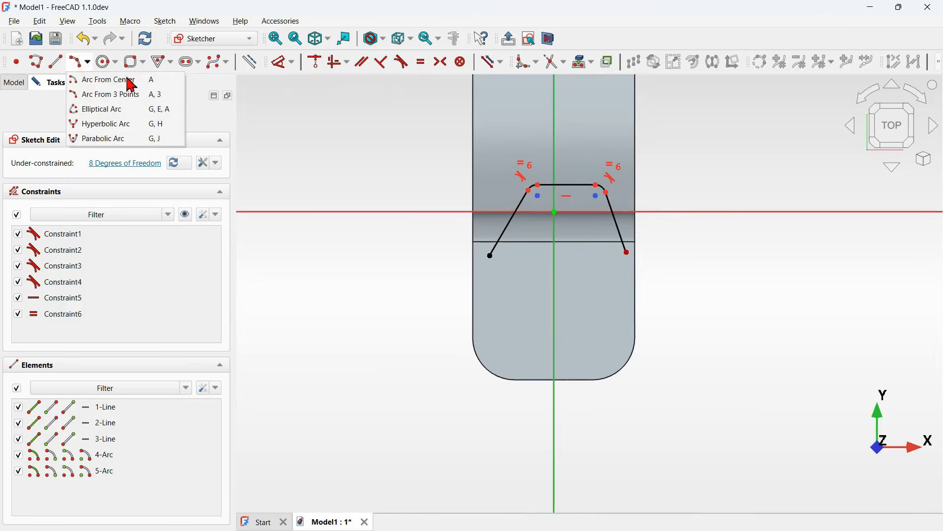
click(153, 82)
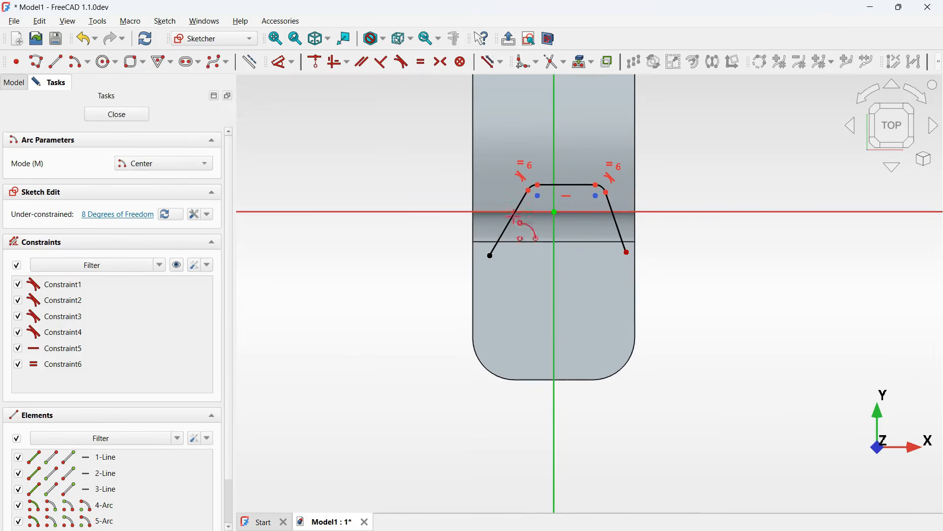
scroll(633, 245, up, 3)
click(515, 271)
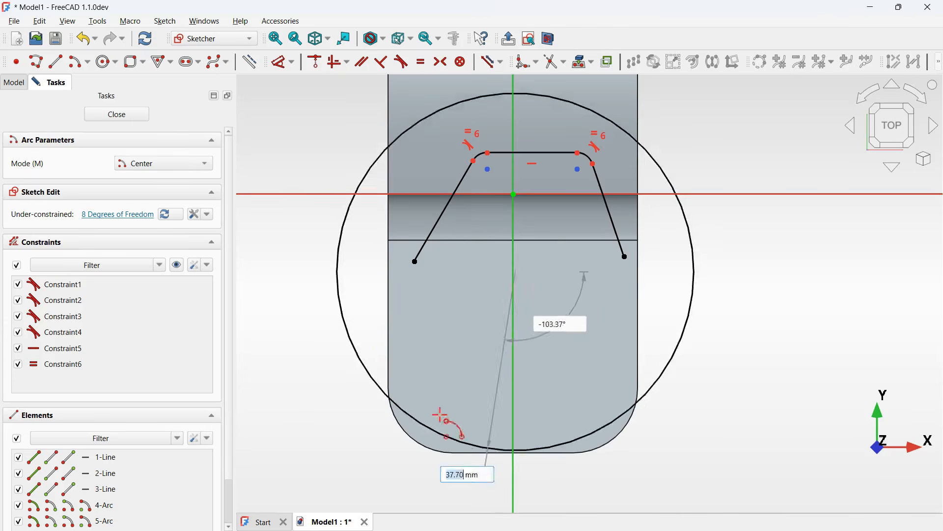
click(415, 261)
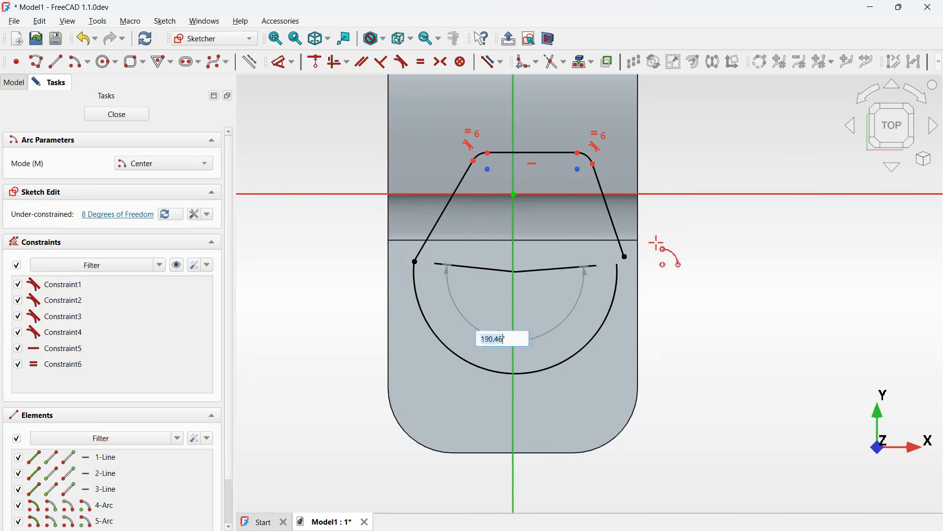
click(625, 256)
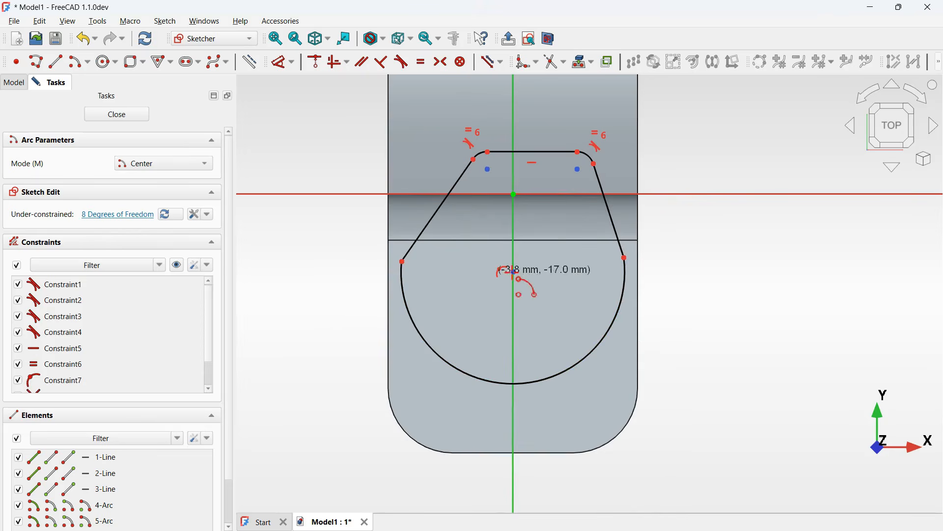
right_click(697, 212)
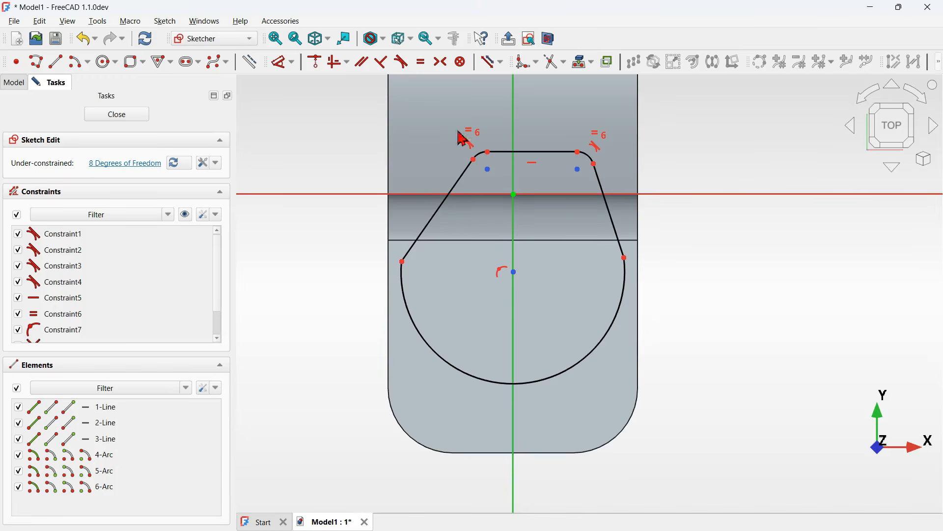
- Make the new arc tangent to both side lines
click(402, 62)
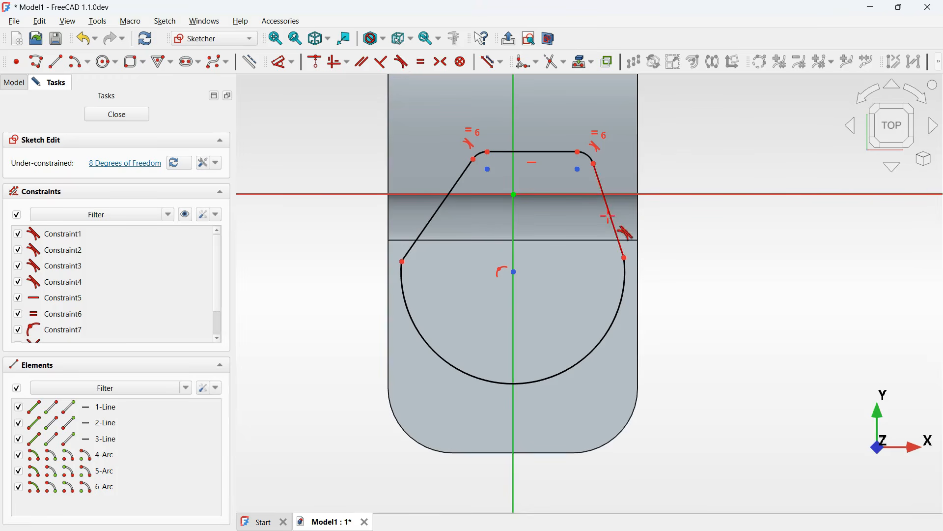
click(610, 216)
click(625, 289)
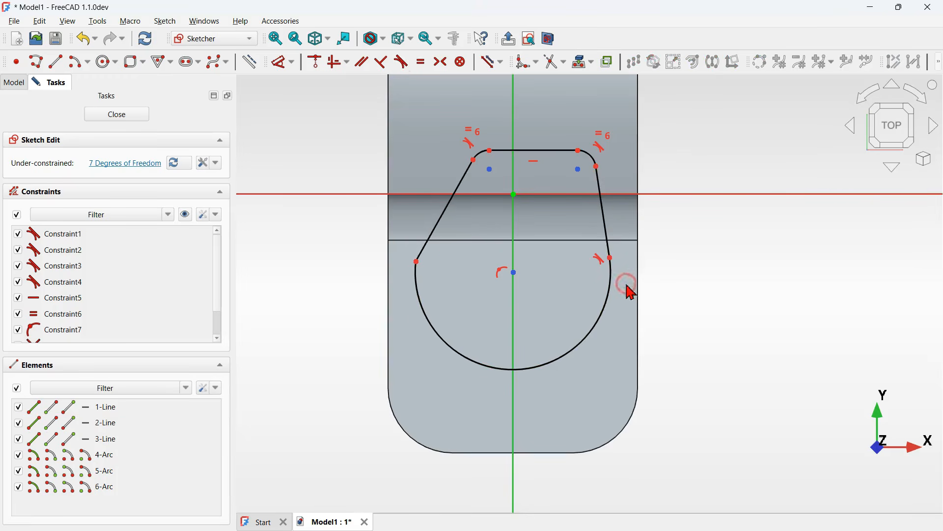
click(431, 231)
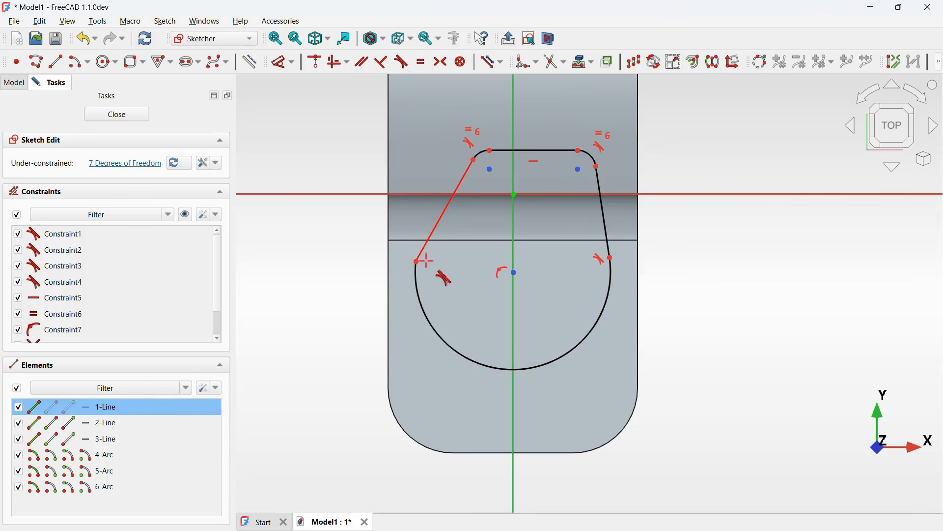
click(418, 305)
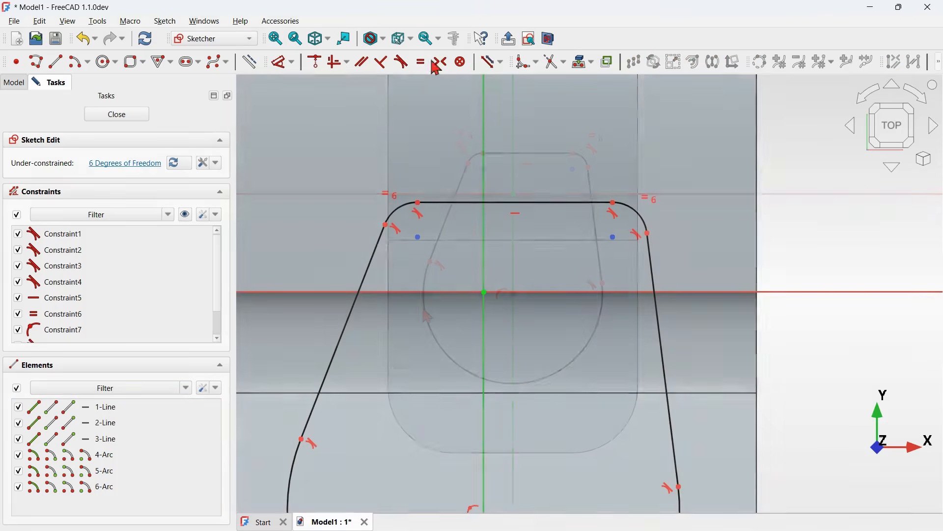
- Constrain the top edge's endpoints symmetric about the vertical axis
click(440, 62)
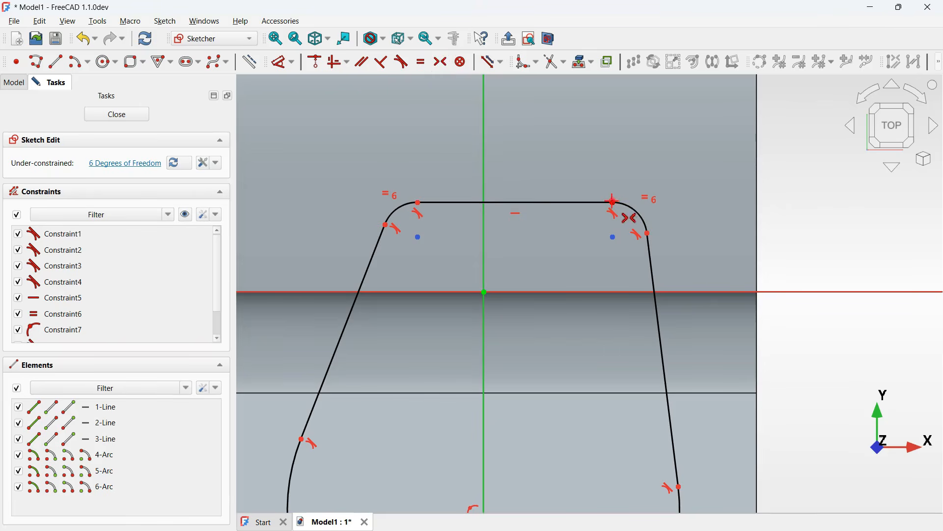
click(612, 202)
click(418, 202)
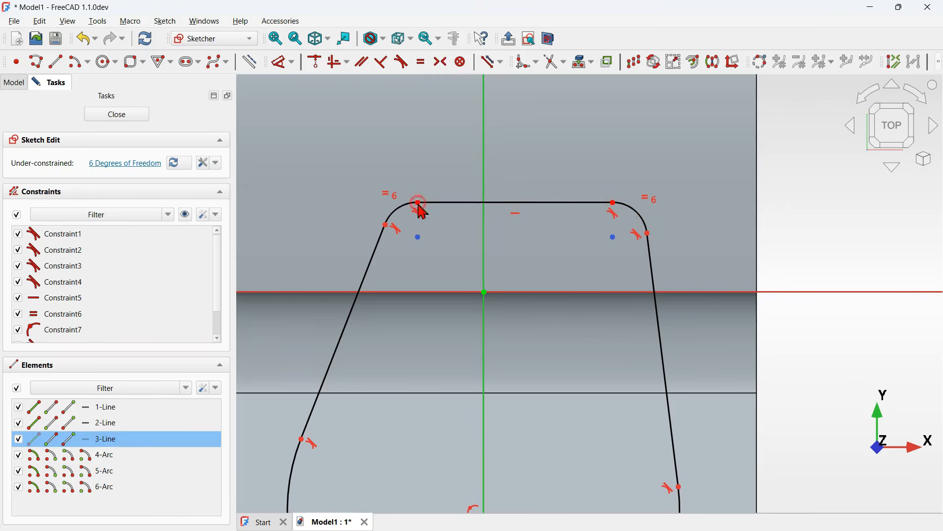
click(481, 162)
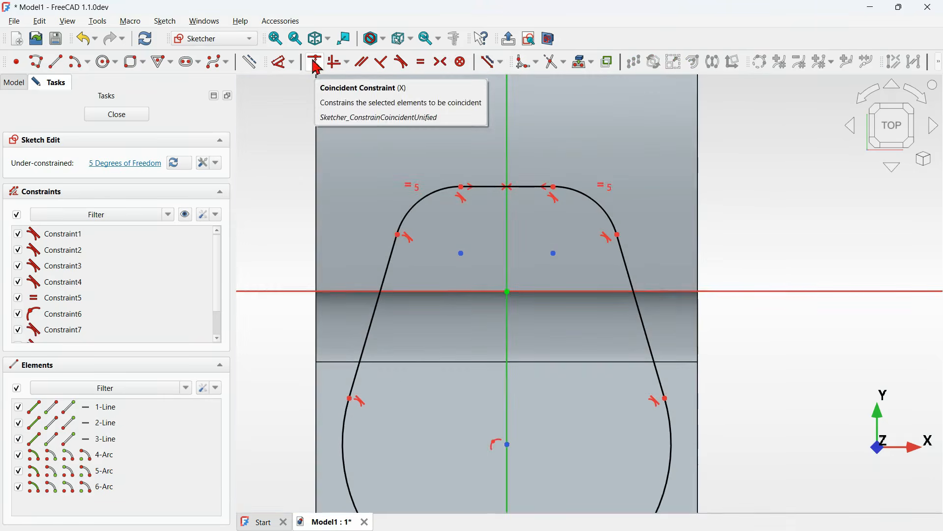
- Place the junction of the right corner arc and side line on the horizontal axis
click(314, 64)
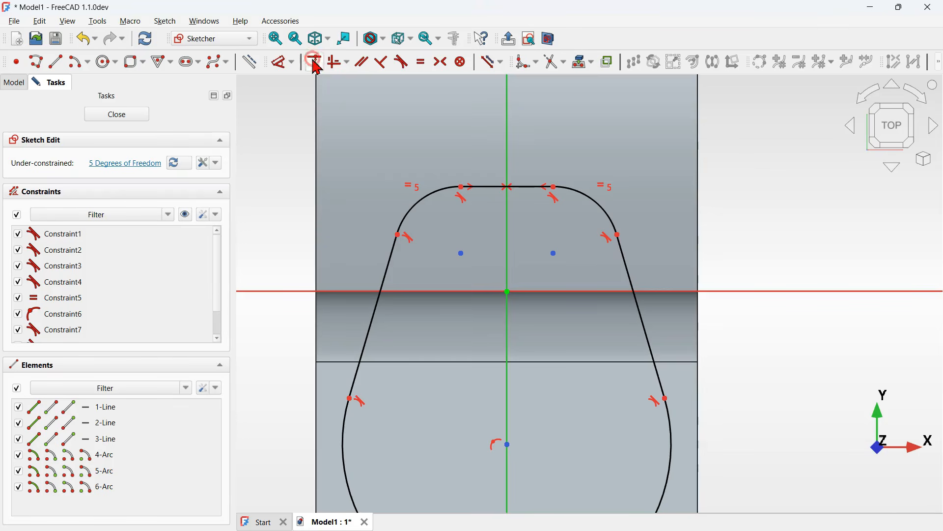
click(619, 234)
click(760, 292)
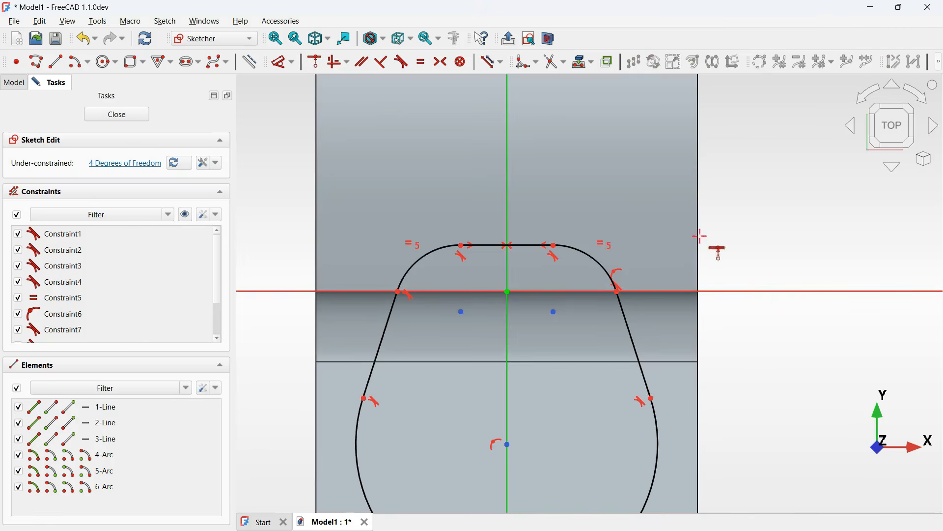
- Dimension the length of the profile's top edge as 4 mm
scroll(516, 252, up, 2)
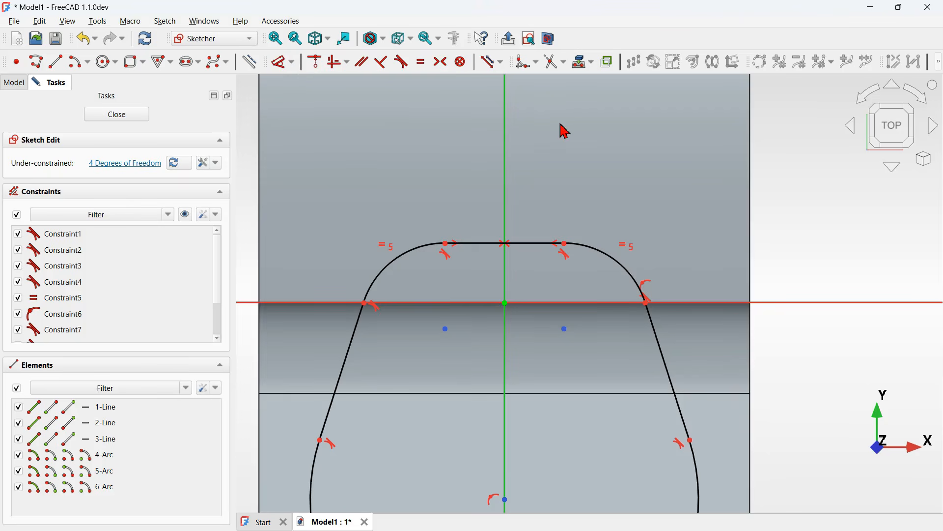
scroll(565, 130, down, 2)
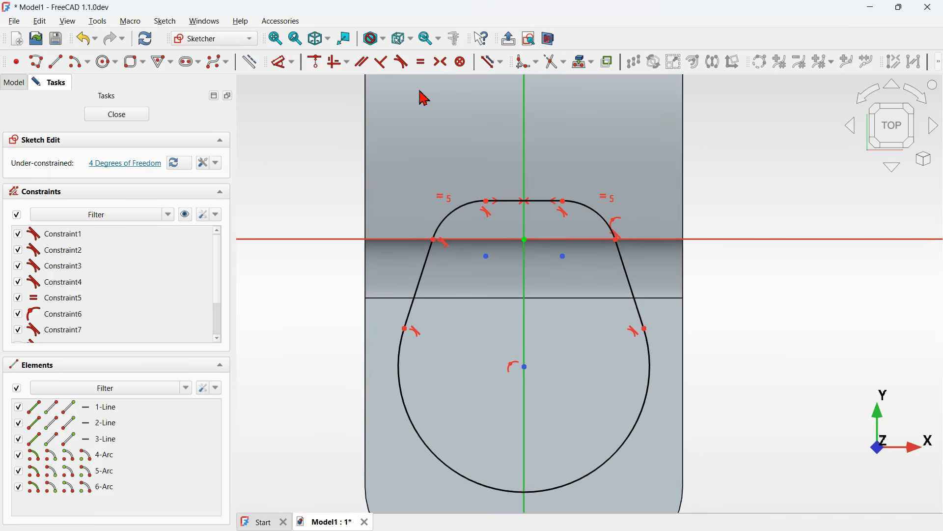
scroll(425, 98, up, 2)
click(280, 67)
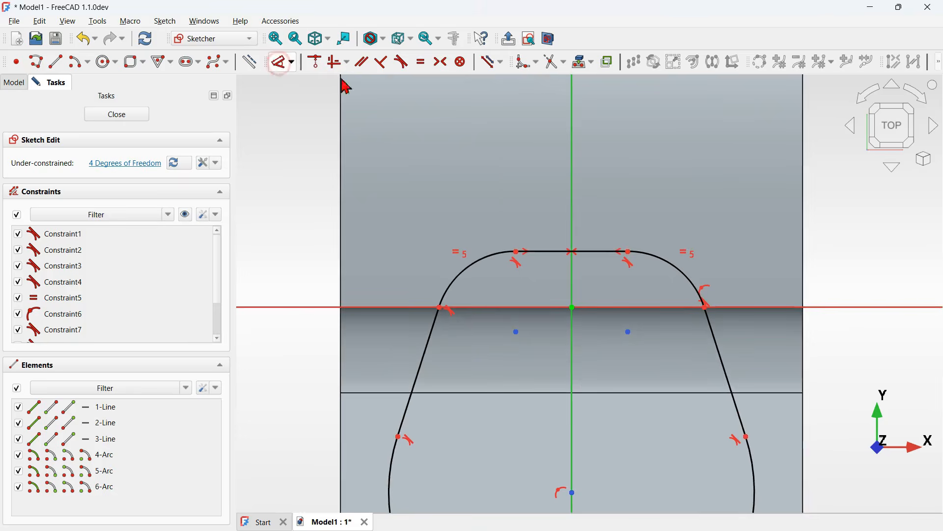
scroll(641, 208, up, 1)
click(592, 269)
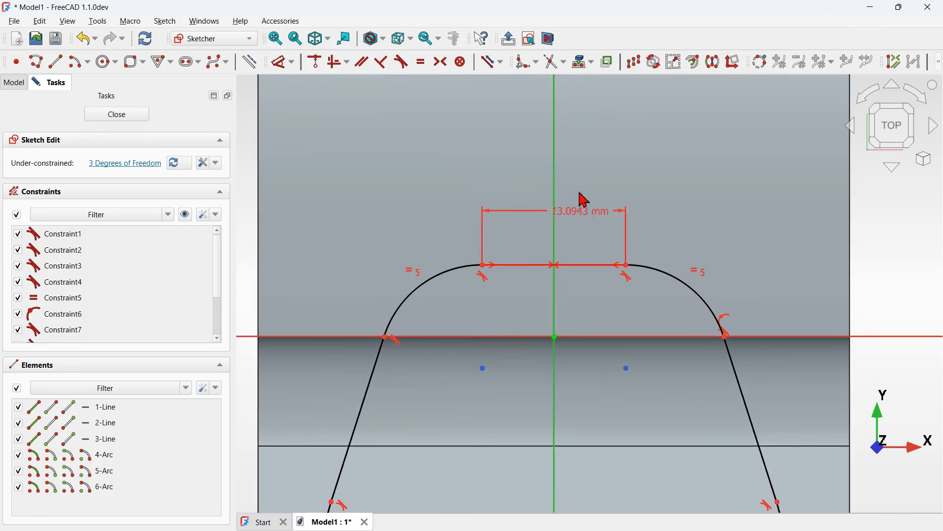
click(583, 198)
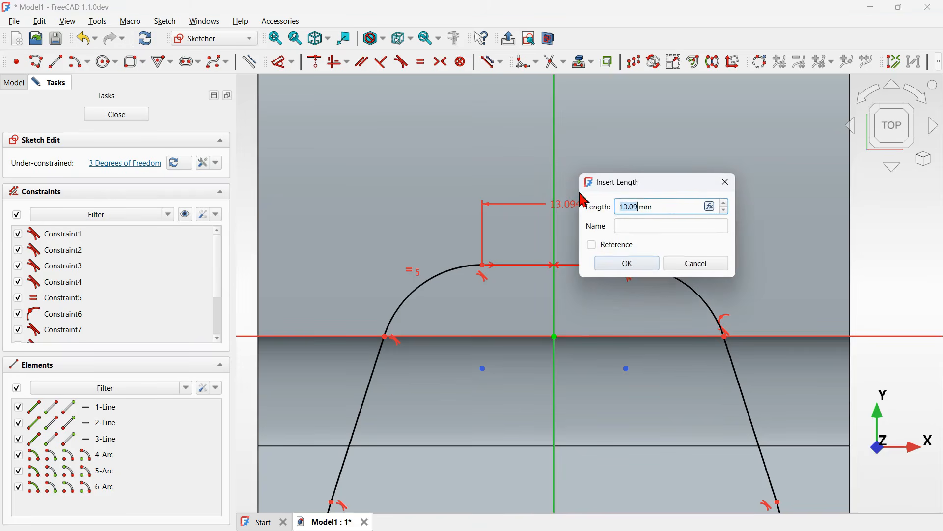
key(Return)
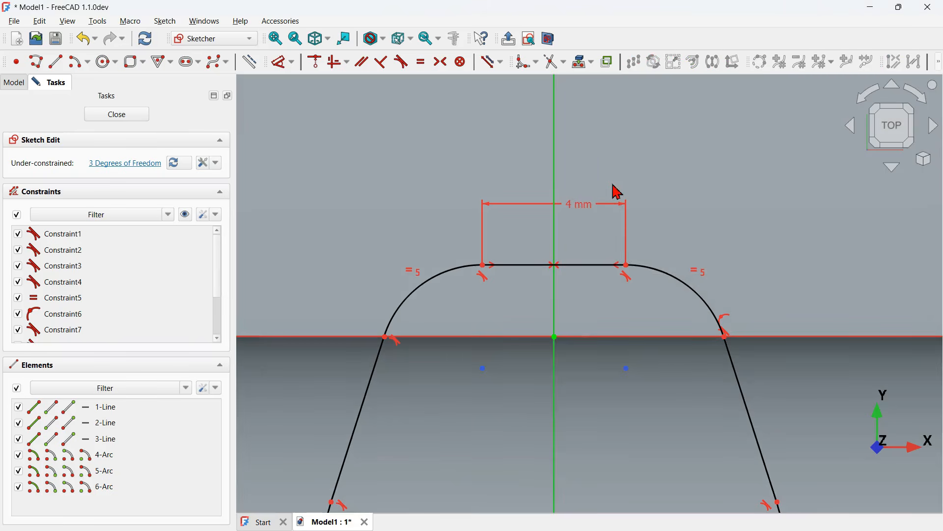
- Set the right corner arc's radius to 6 mm
click(680, 283)
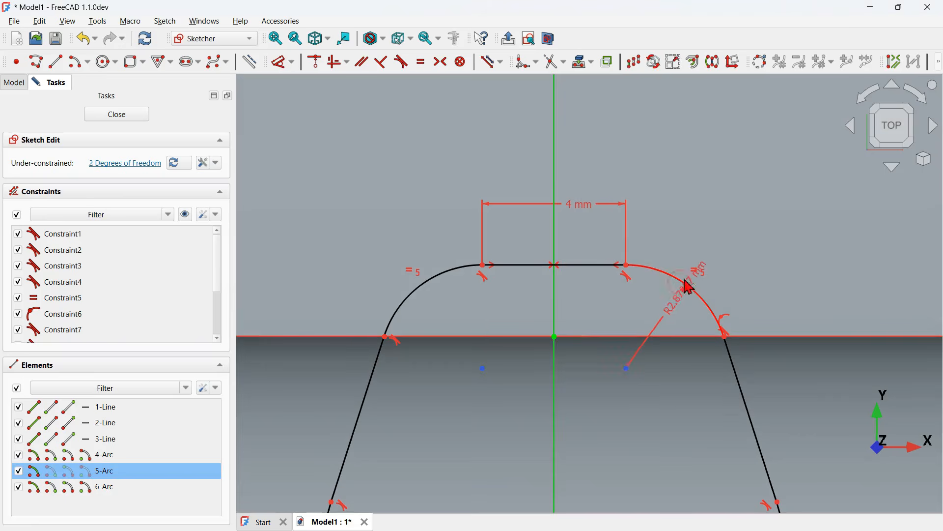
click(743, 216)
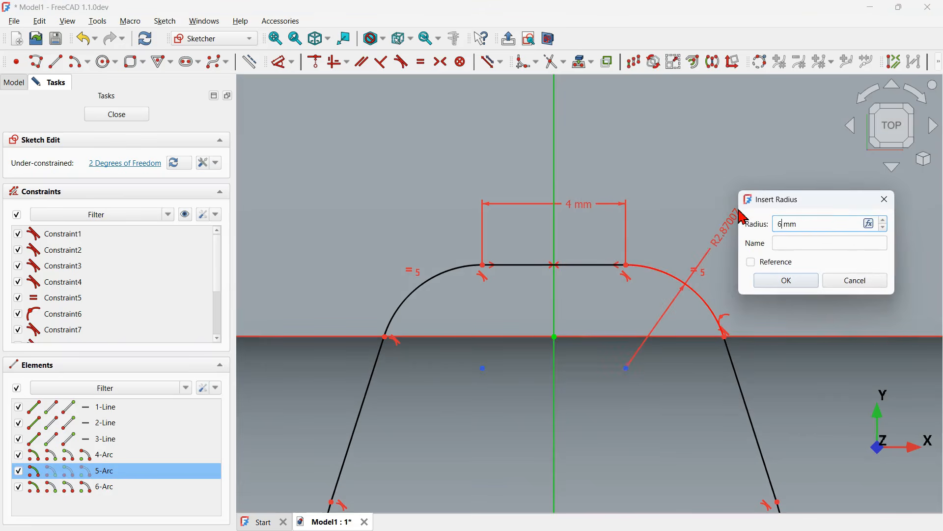
key(Return)
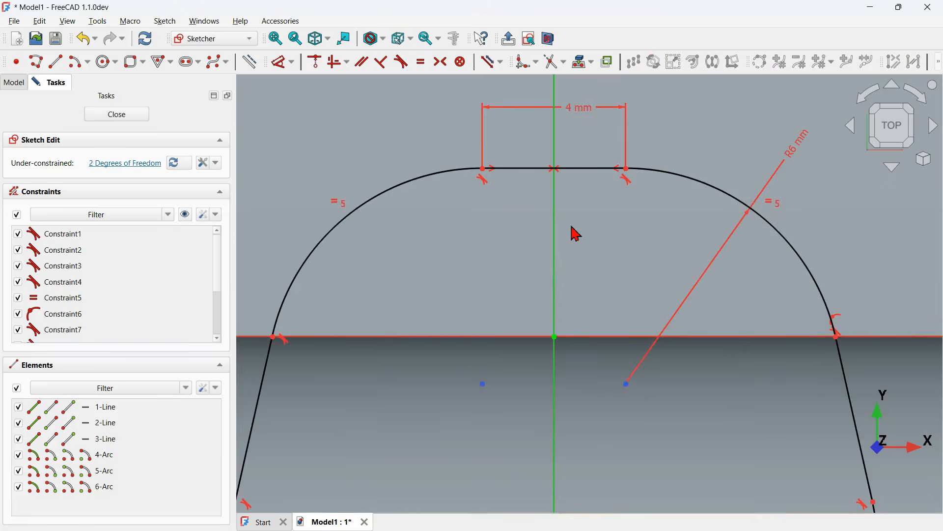
- Set the large bottom arc's radius to 17 mm
scroll(576, 233, down, 5)
scroll(609, 236, down, 4)
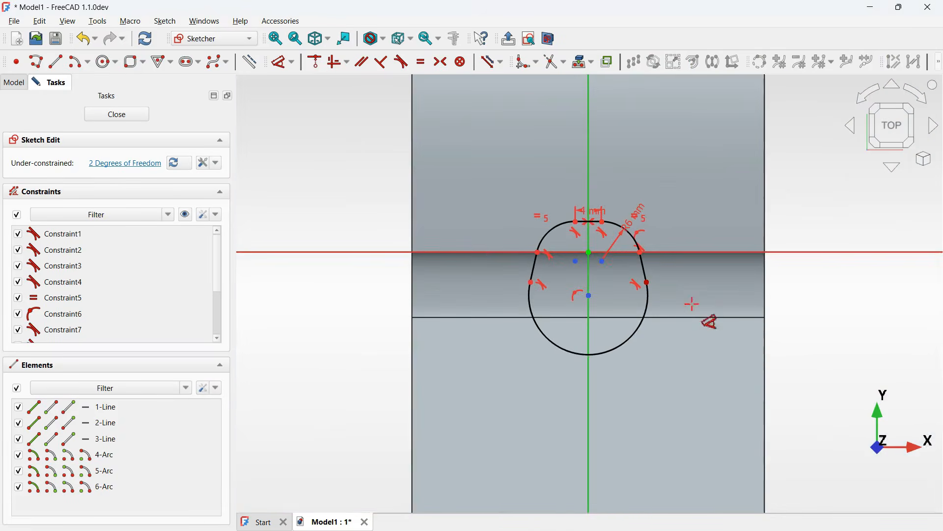
click(647, 320)
click(709, 364)
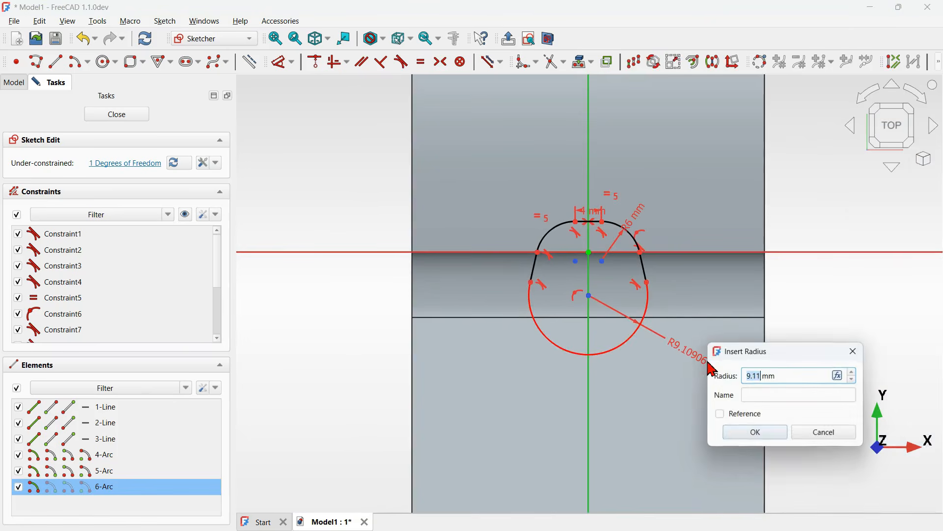
key(Return)
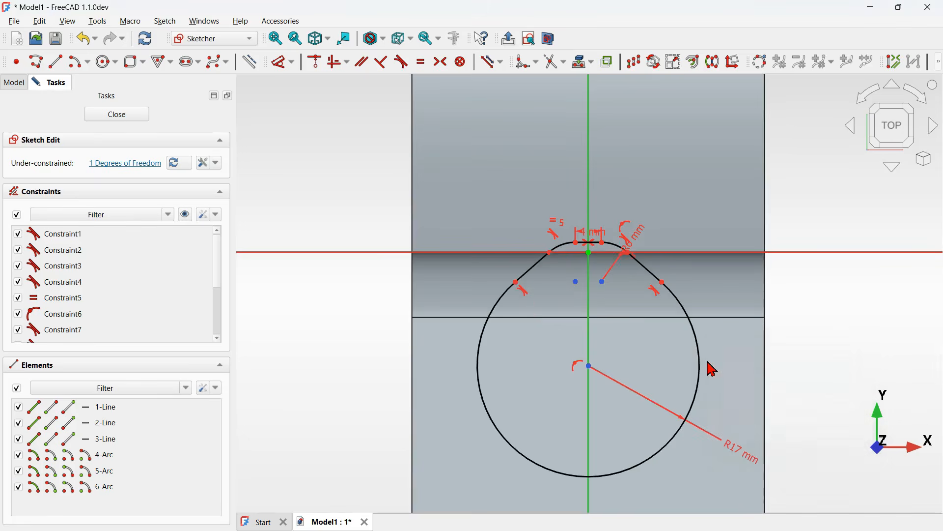
- Dimension the vertical distance from the bottom arc's centre to the horizontal axis as 26 mm
click(590, 366)
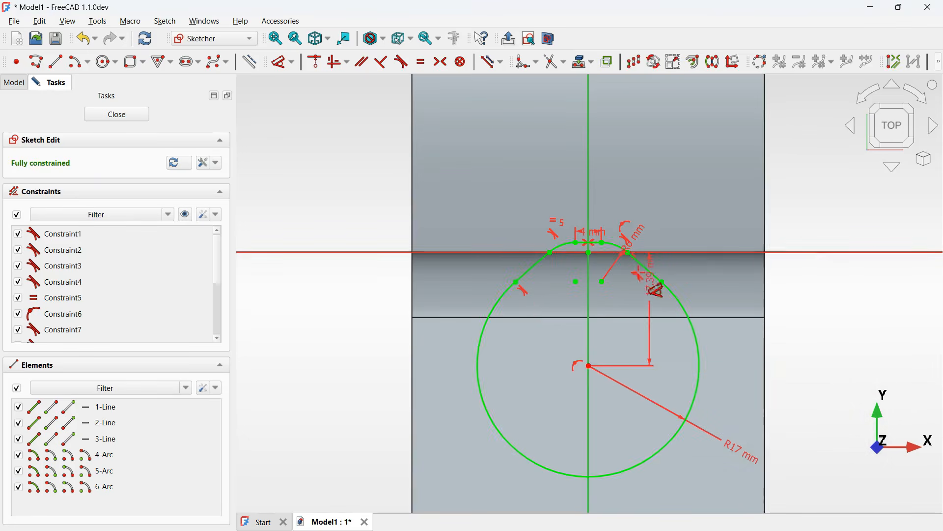
scroll(648, 285, down, 3)
click(796, 275)
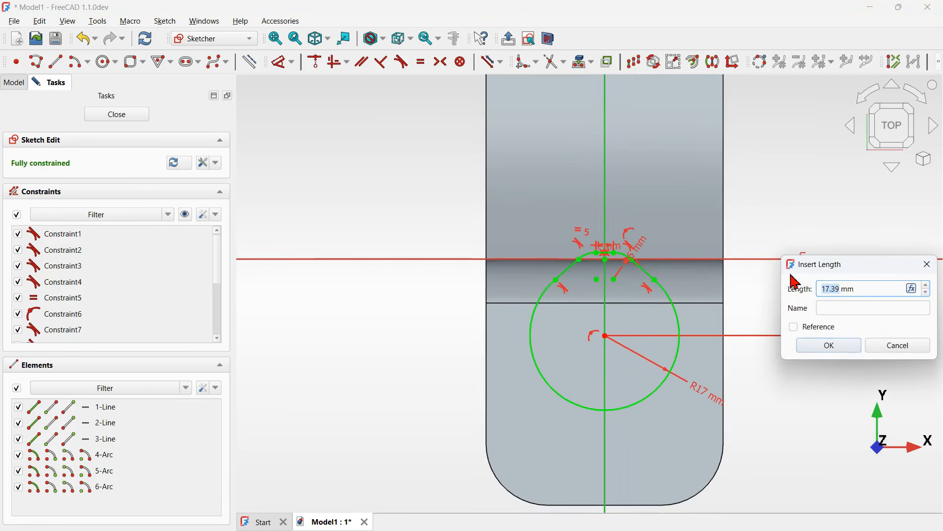
key(Return)
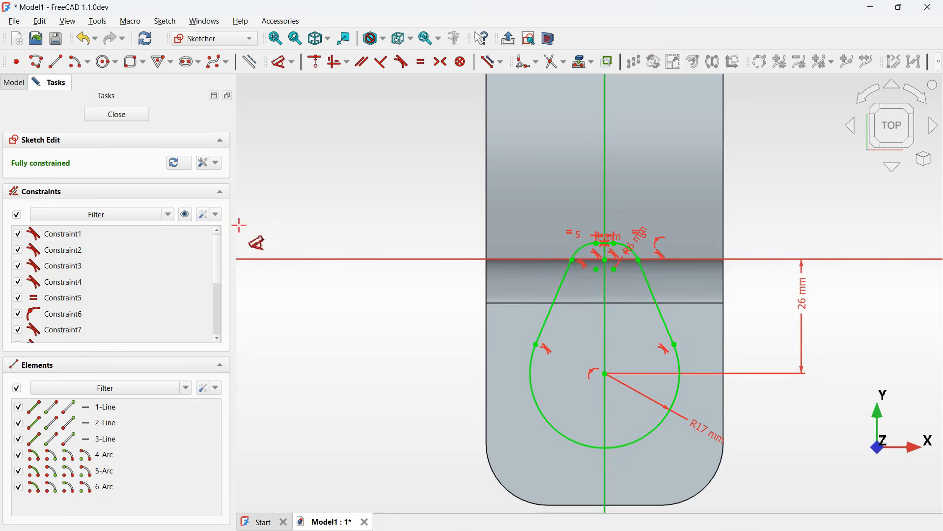
- Hide the constraint display and project the body's right side edge into the sketch as external geometry
click(185, 215)
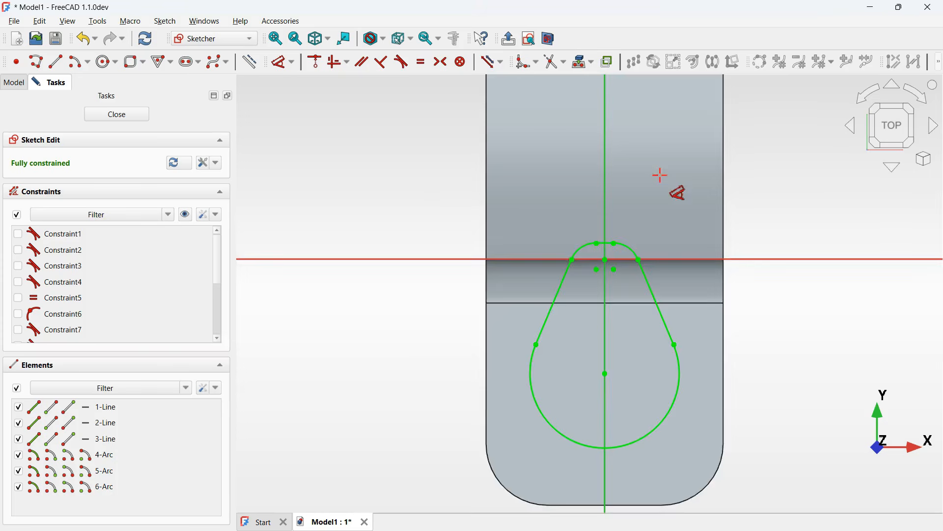
middle_drag(660, 175, 610, 355)
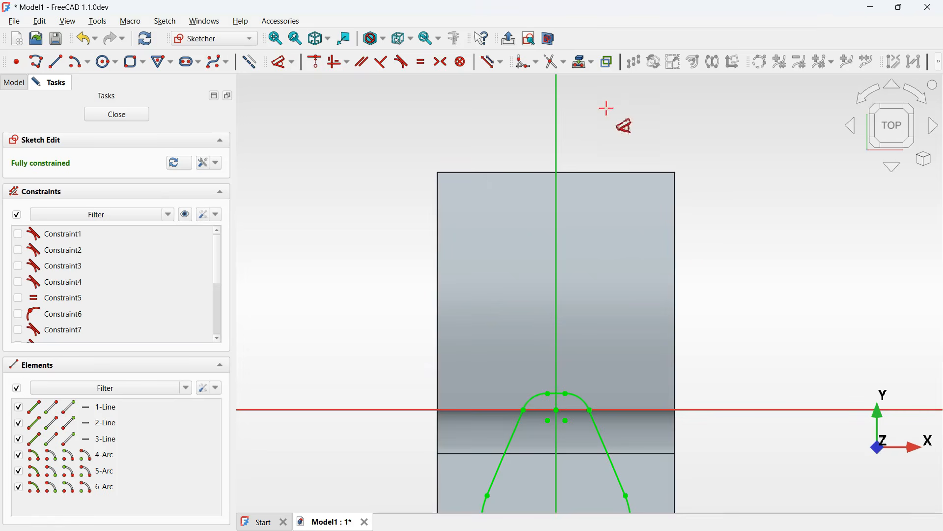
click(584, 64)
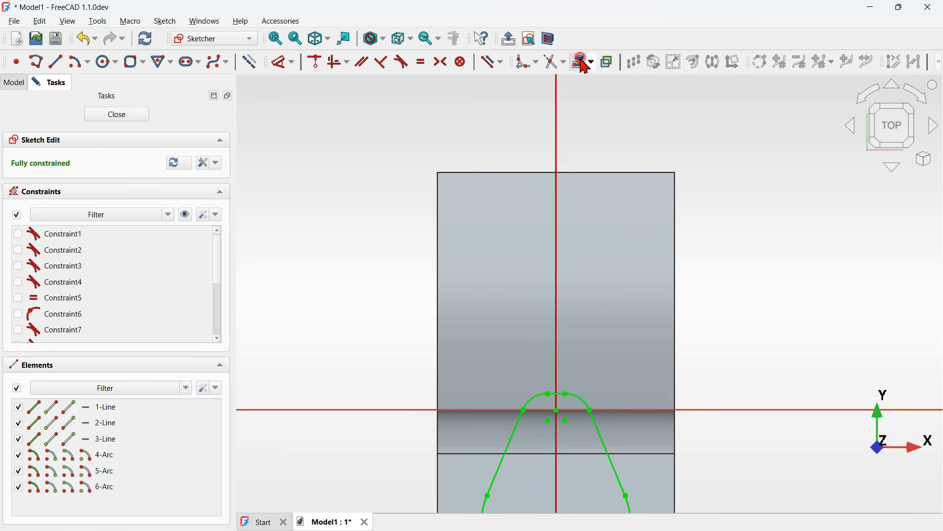
click(676, 218)
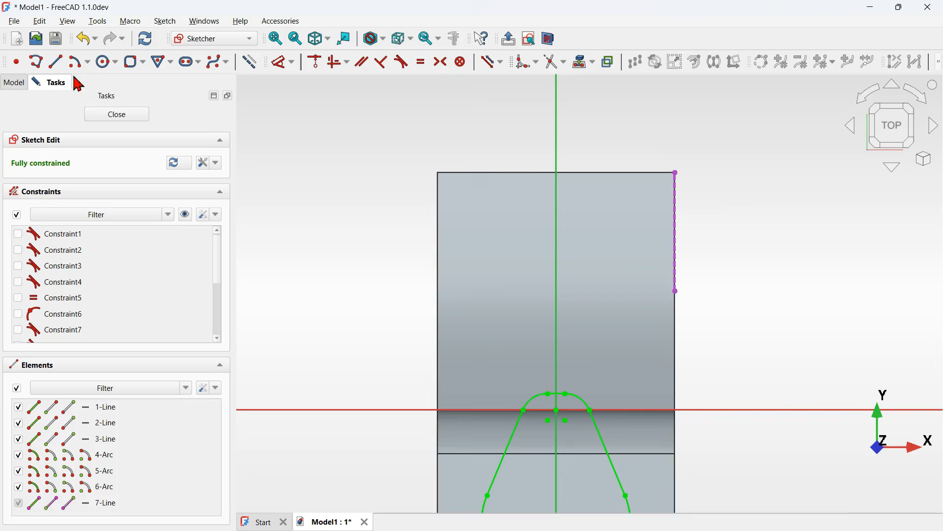
- Draw a horizontal construction line from the projected edge's lower end to the vertical axis
click(57, 64)
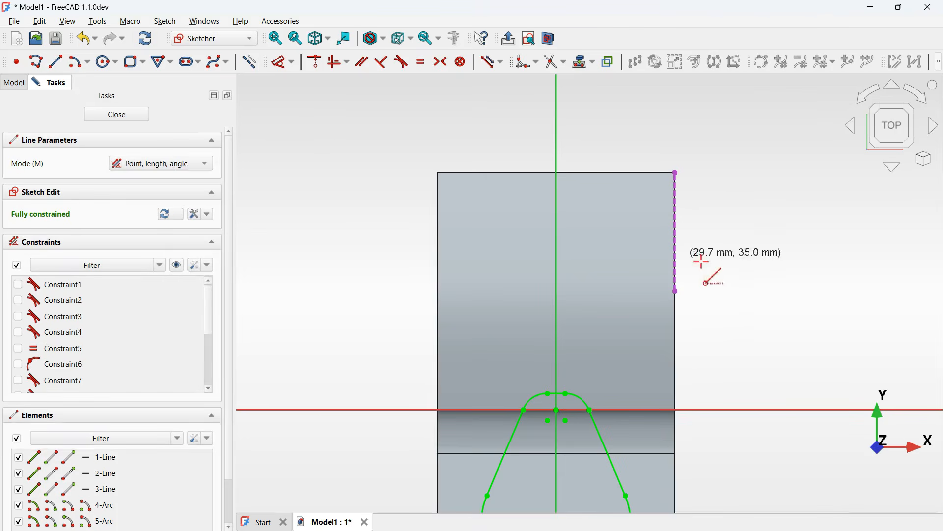
click(676, 291)
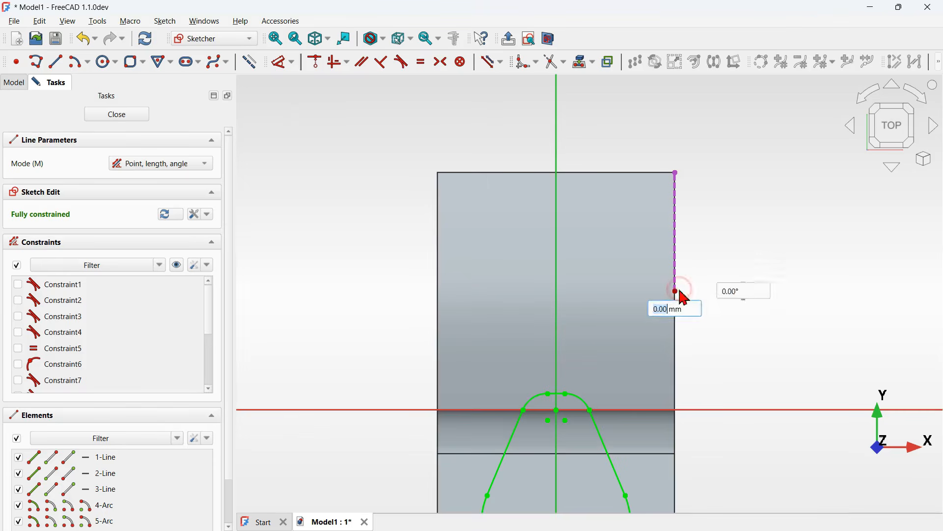
click(557, 292)
right_click(735, 285)
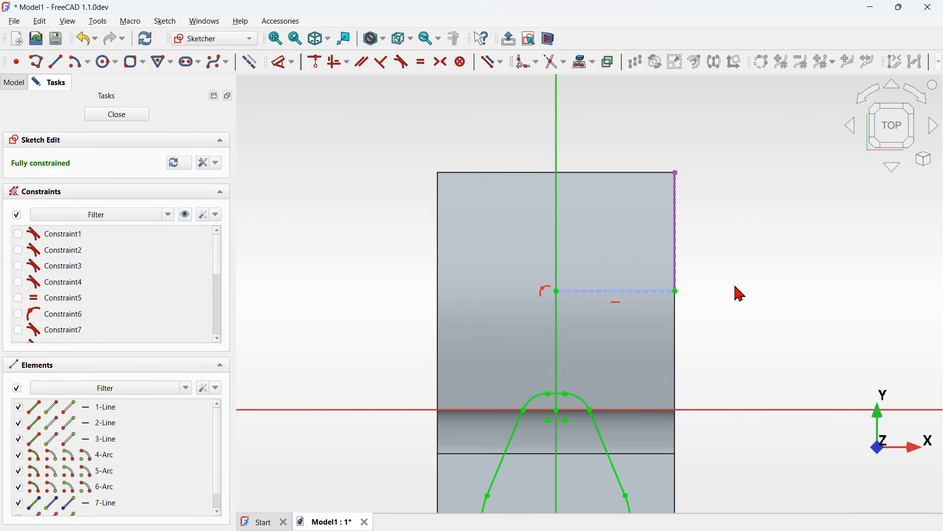
- Mirror the top edge and its two corner arcs about the construction line, creating symmetry constraints
scroll(575, 427, up, 4)
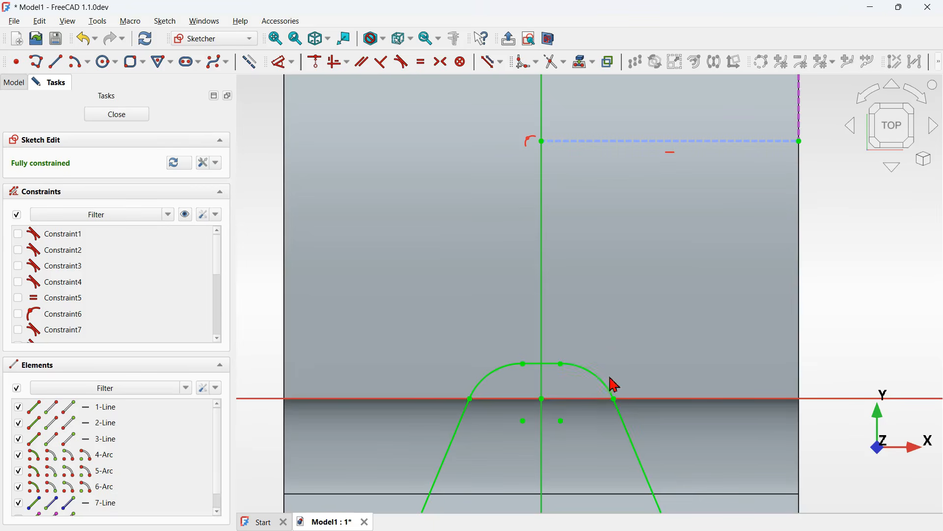
drag(630, 390, 462, 351)
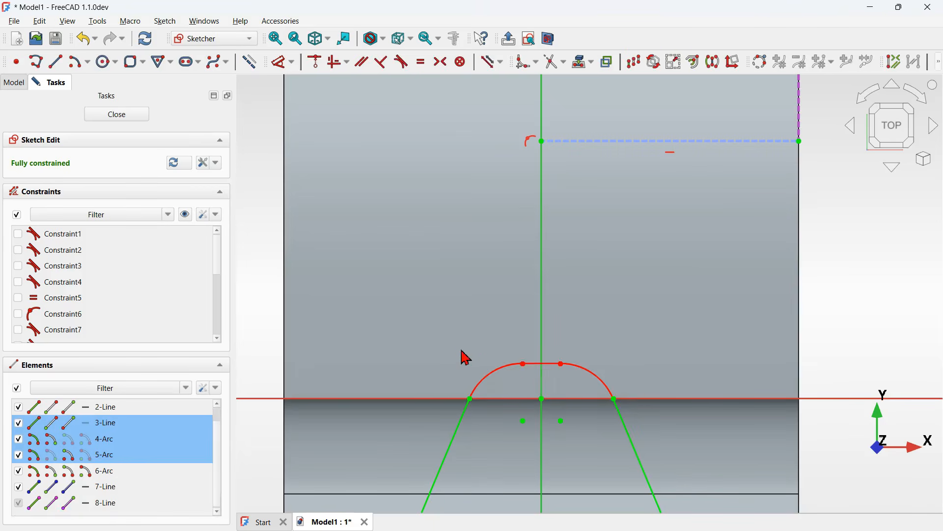
scroll(603, 420, down, 3)
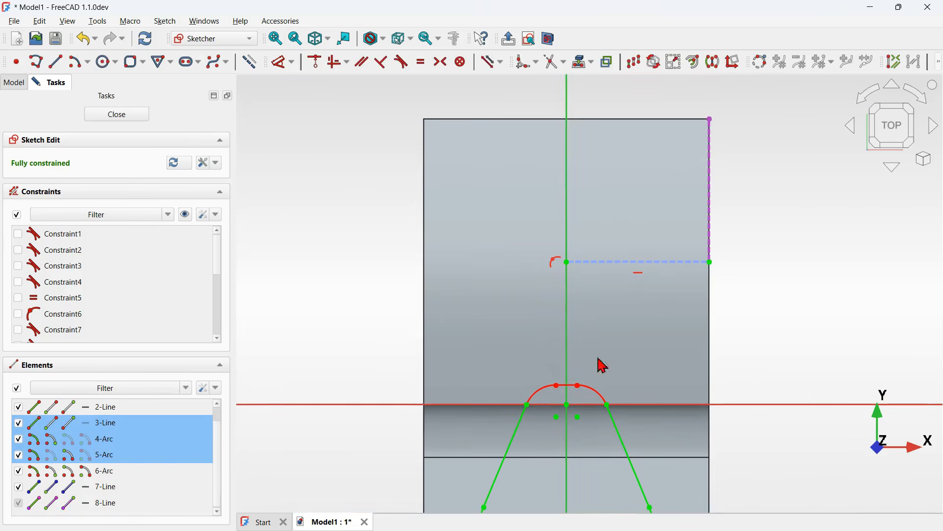
click(716, 67)
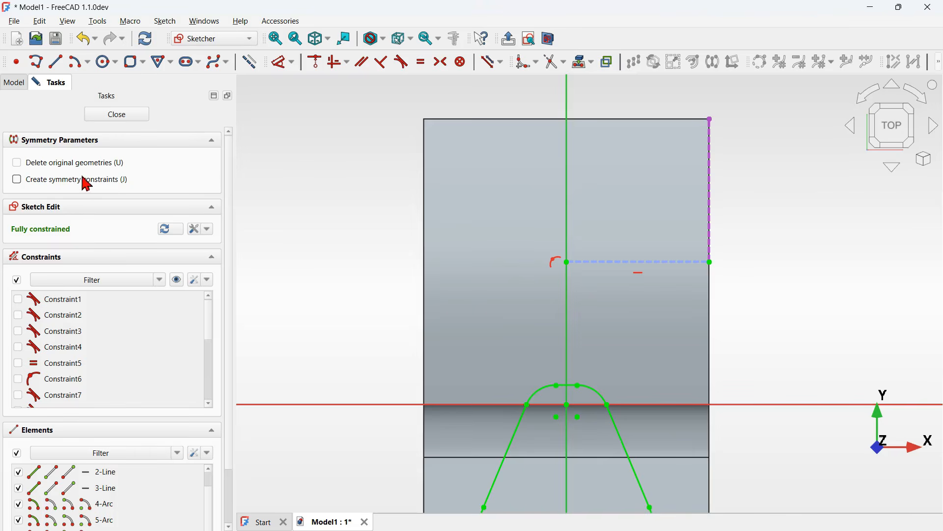
click(110, 182)
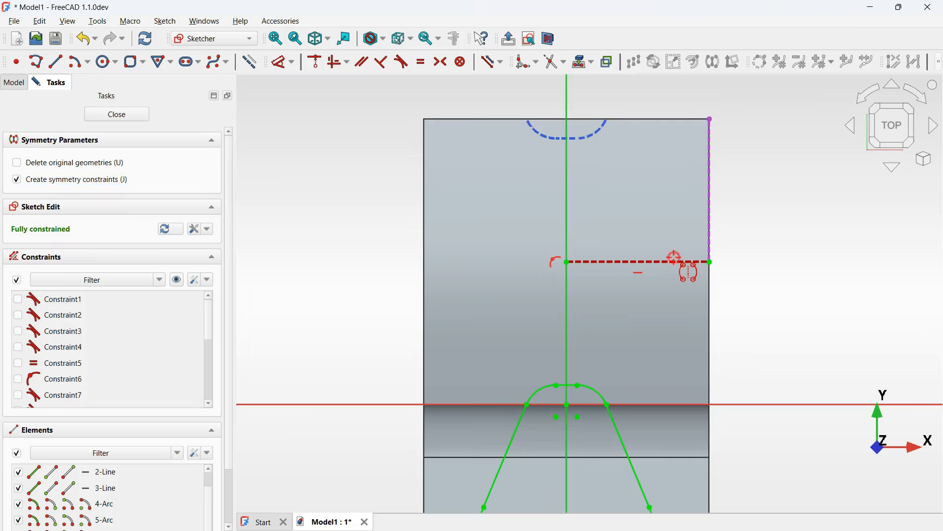
click(677, 262)
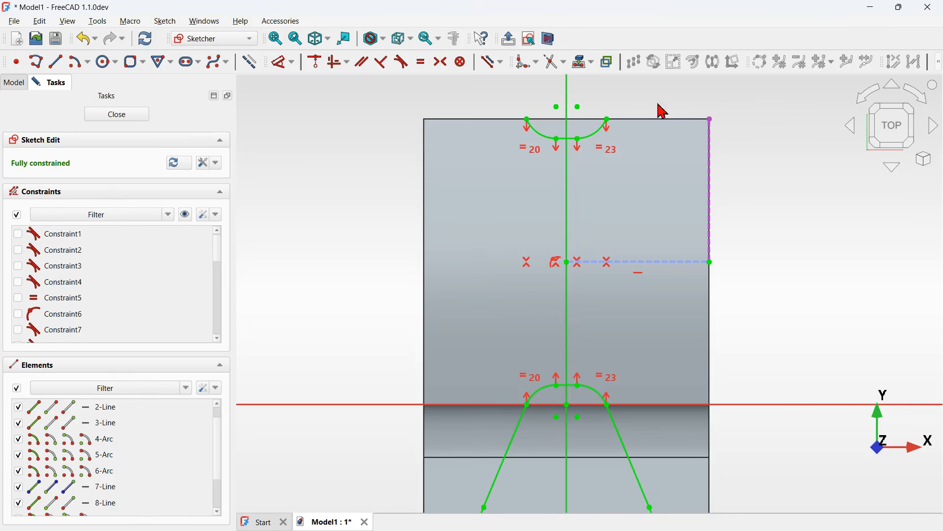
- Draw a line joining the two open ends of the mirrored arcs to close that profile
middle_drag(662, 109, 577, 265)
scroll(559, 263, up, 3)
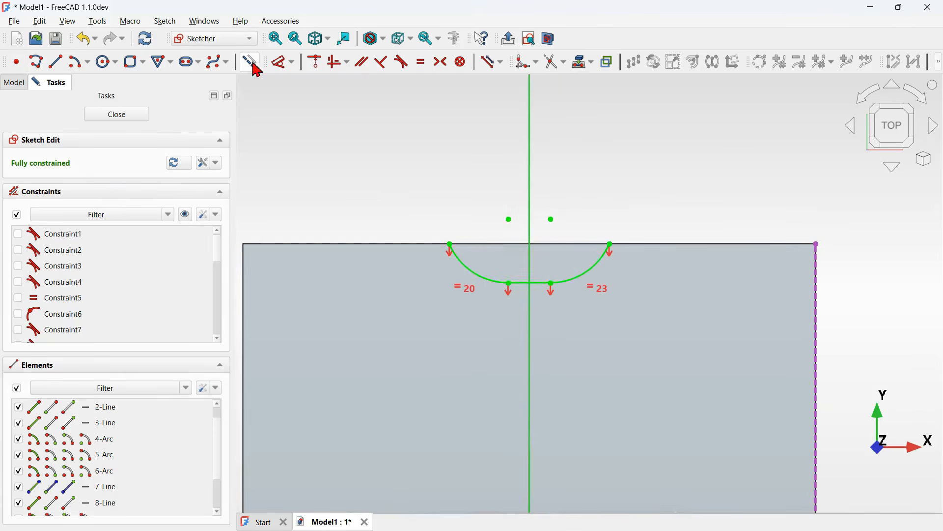
click(56, 62)
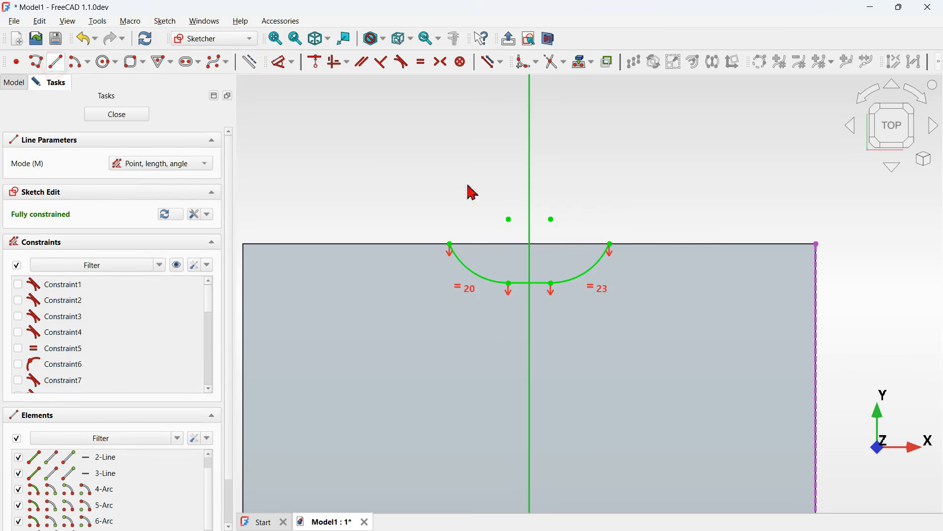
click(609, 243)
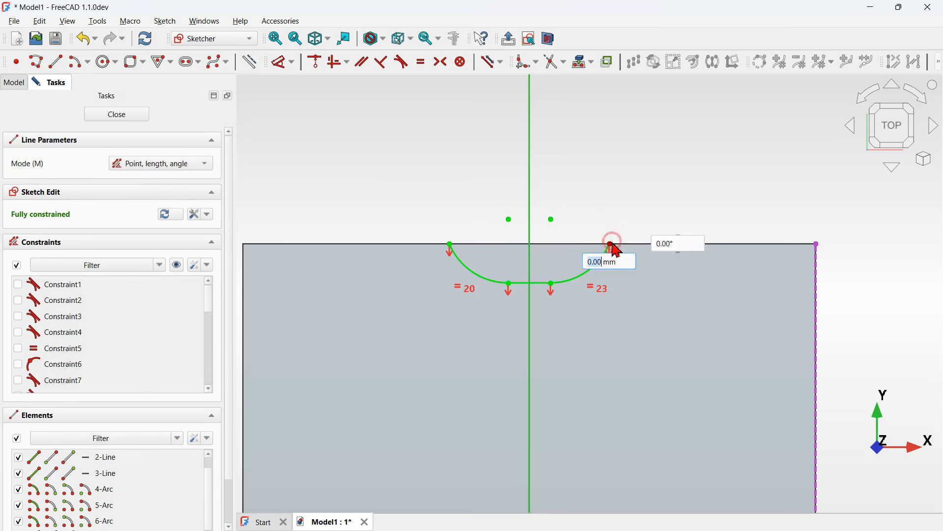
click(450, 244)
scroll(642, 170, down, 3)
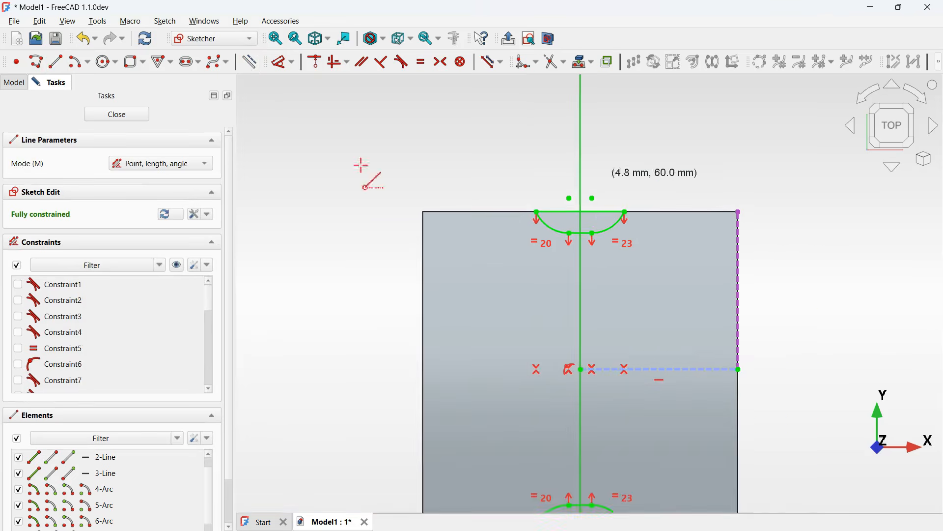
- Close the sketch and pocket it Up to face, choosing the front step's top face with a 3 mm offset
click(126, 116)
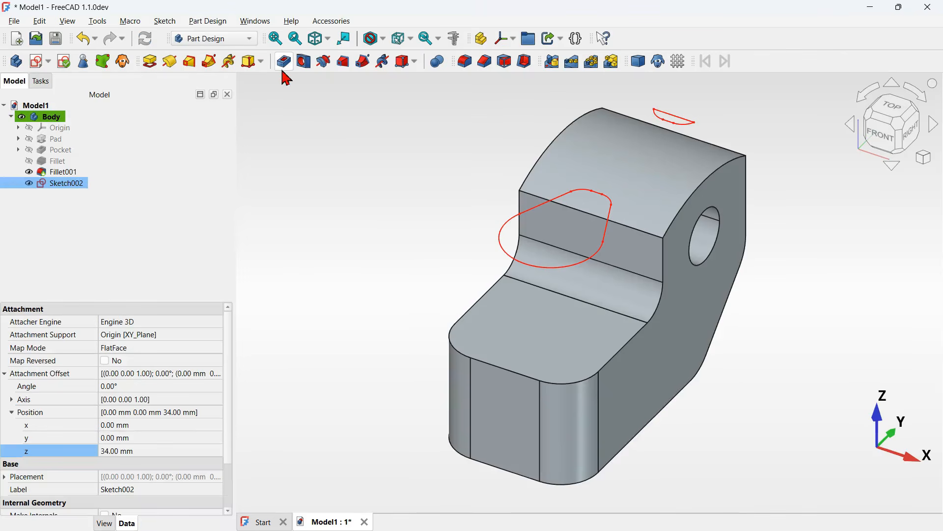
click(282, 70)
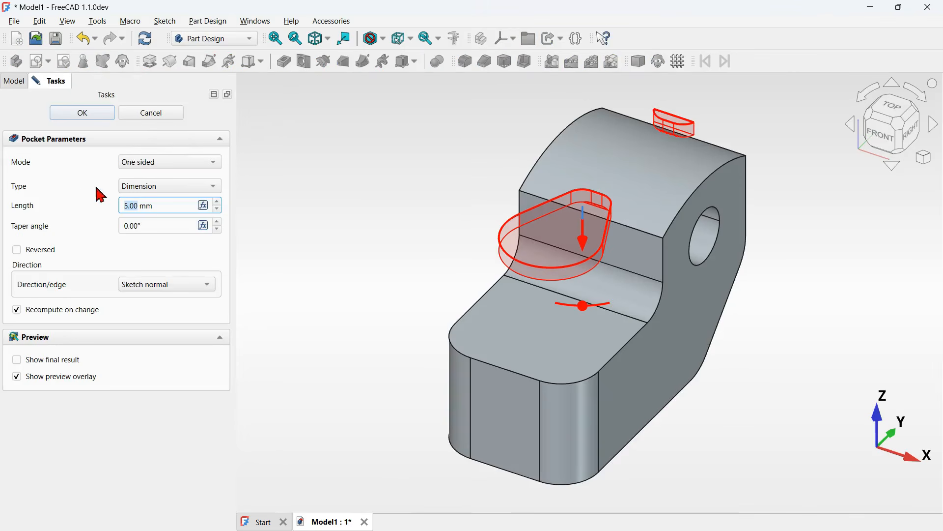
click(182, 194)
click(162, 230)
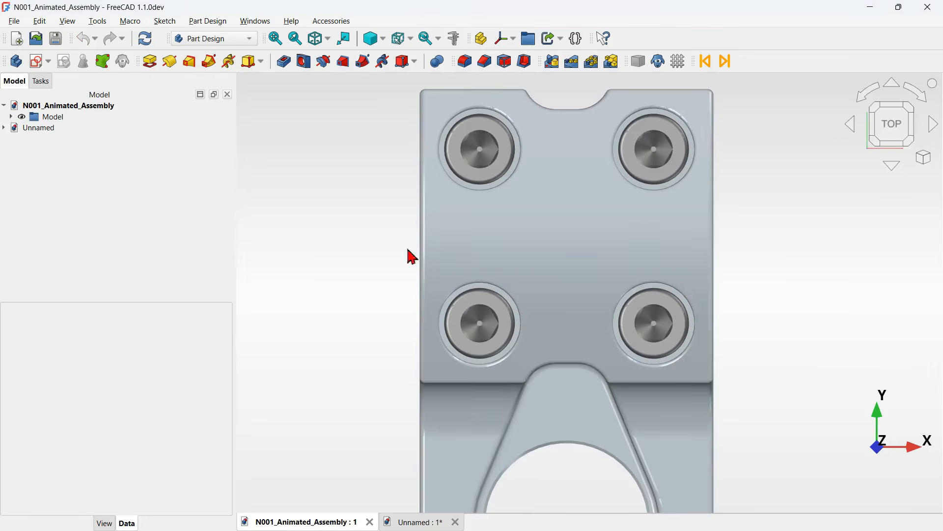
key(Home)
scroll(633, 302, up, 2)
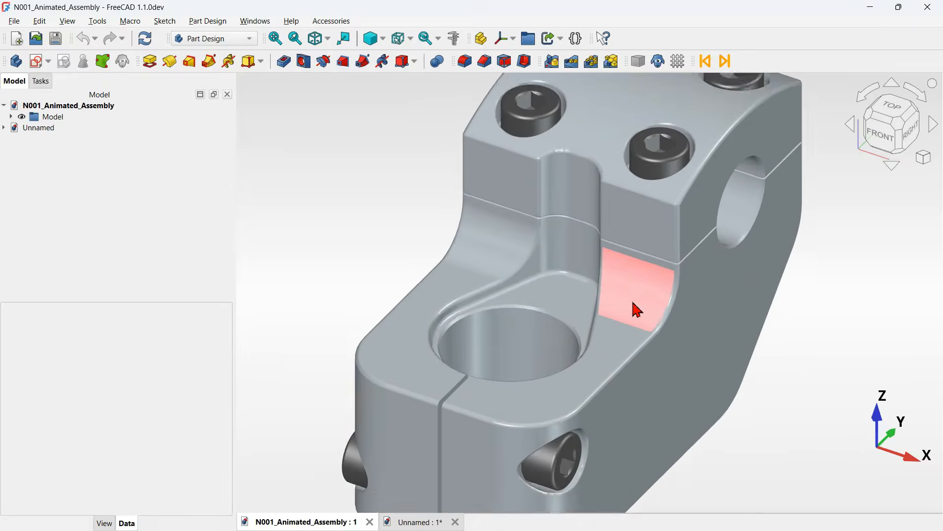
scroll(614, 255, up, 1)
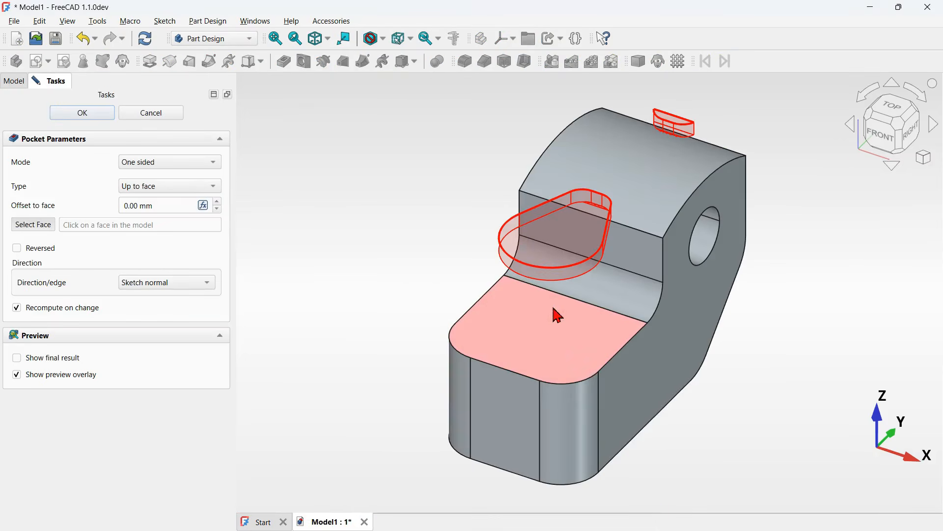
click(624, 317)
scroll(637, 325, up, 4)
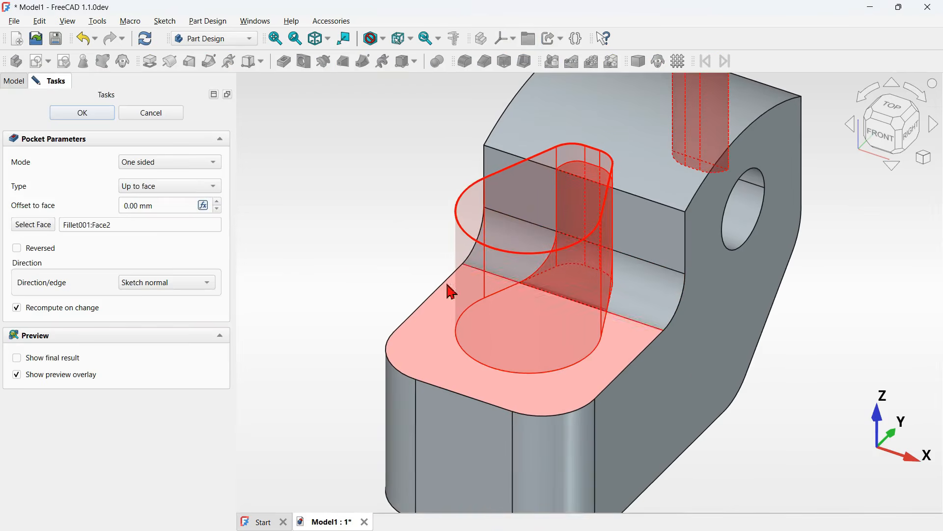
triple_click(172, 206)
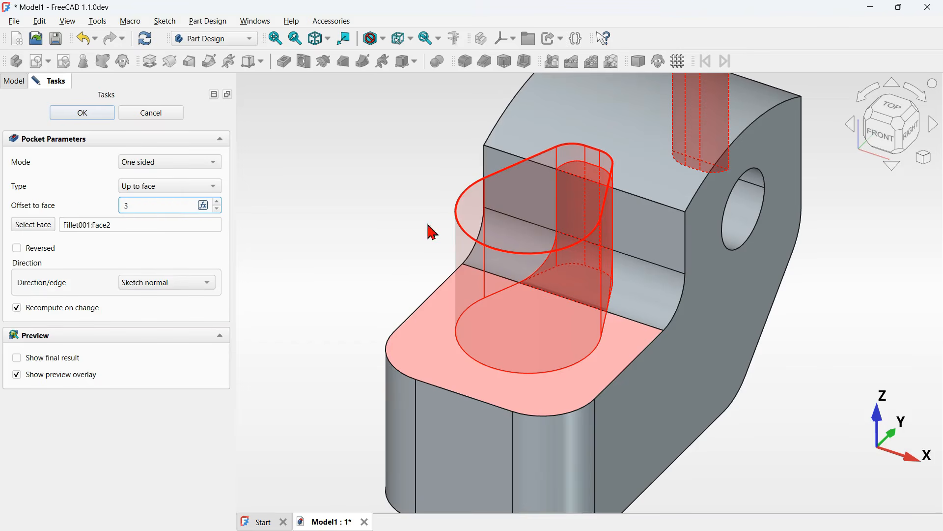
key(Return)
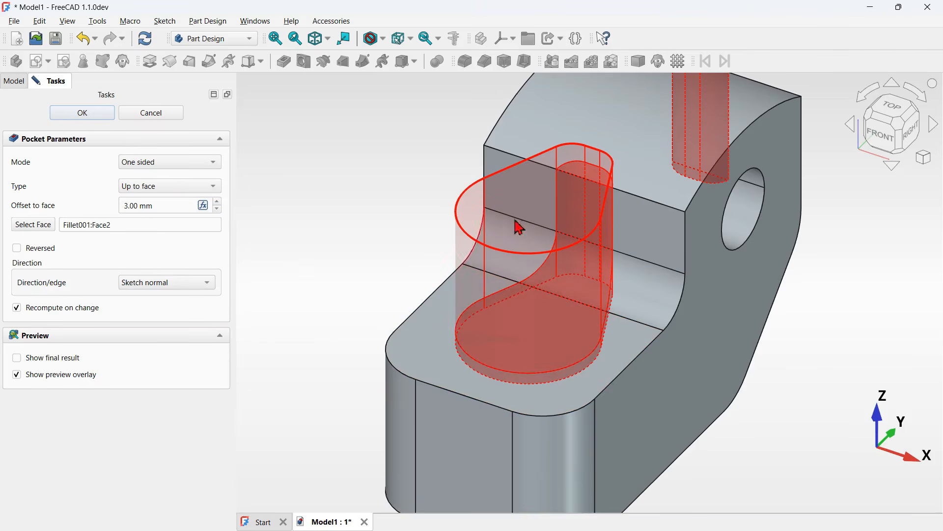
click(83, 113)
- Examine the finished pocket from several angles and compare it with the reference stem assembly
middle_drag(521, 432, 532, 405)
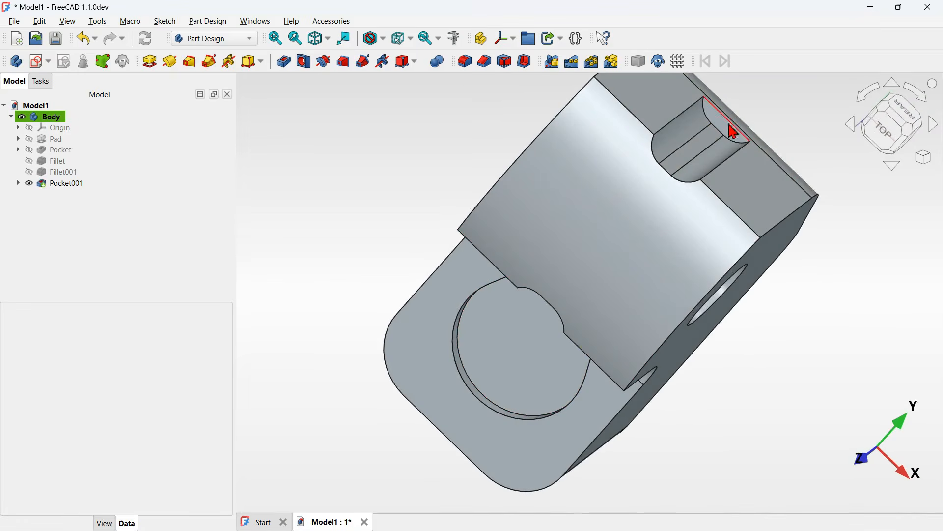
key(0)
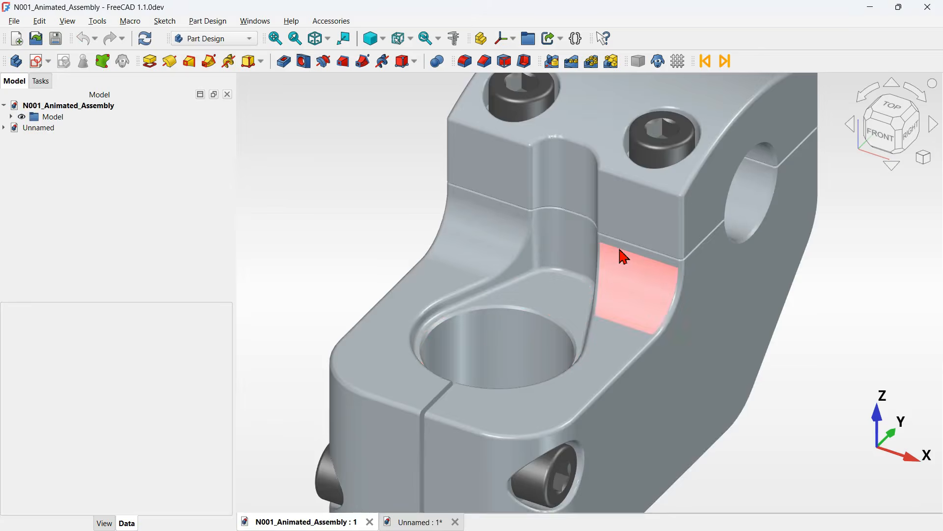
scroll(579, 300, down, 3)
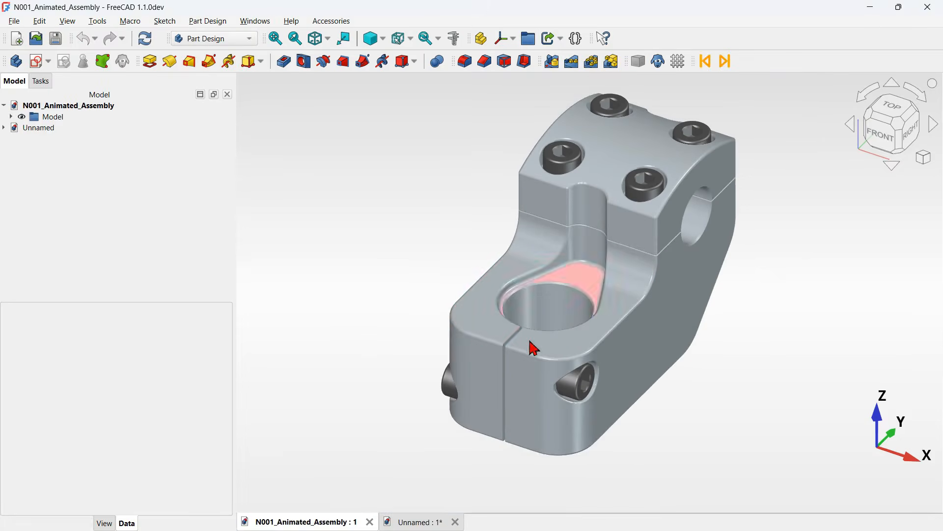
middle_drag(794, 278, 614, 326)
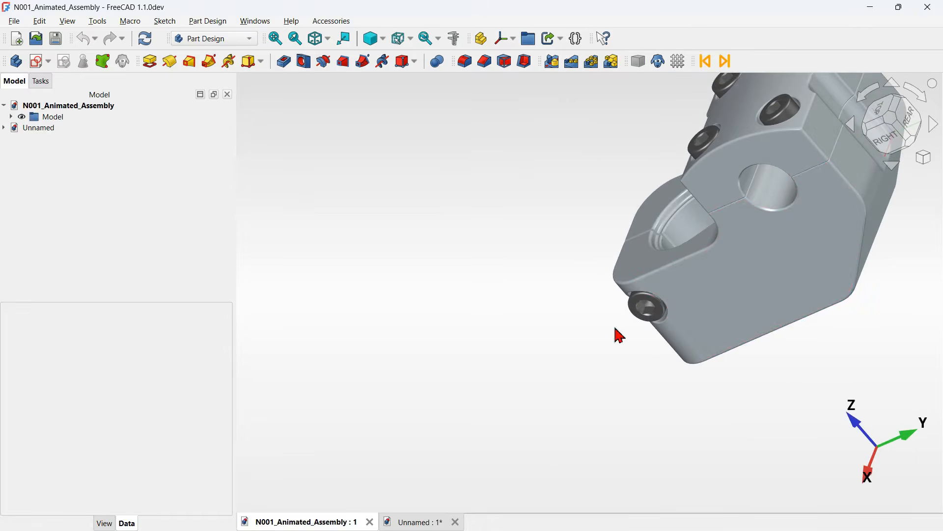
middle_drag(747, 252, 678, 274)
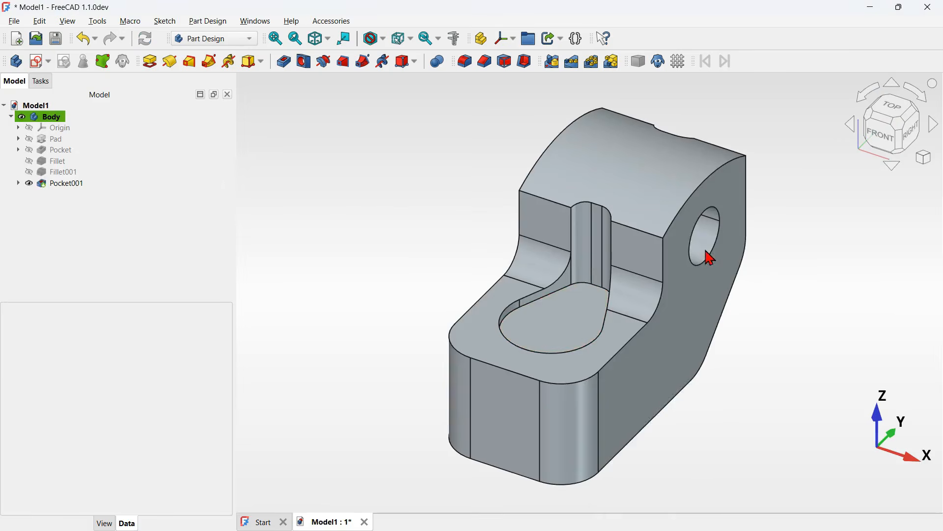
click(555, 314)
click(421, 263)
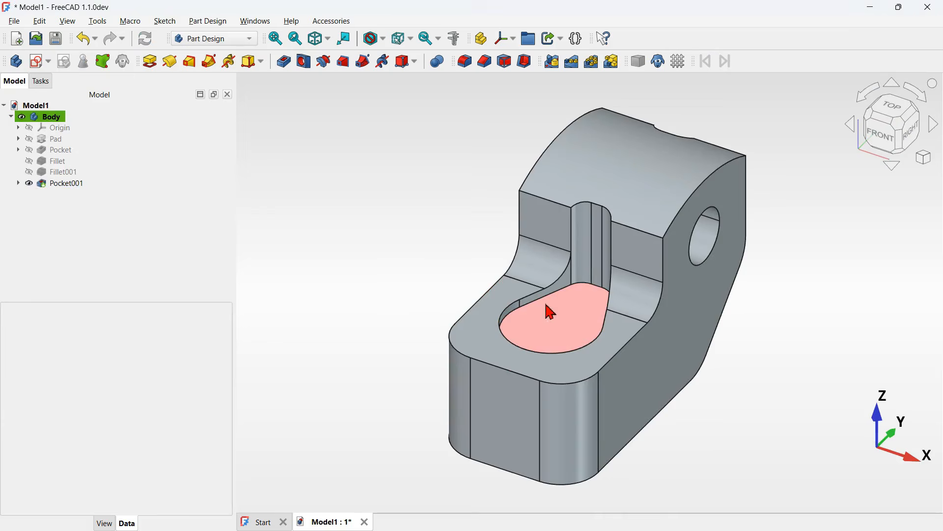
- Start a new sketch on the pocket's floor and draw a centred rectangle along the vertical axis
click(561, 313)
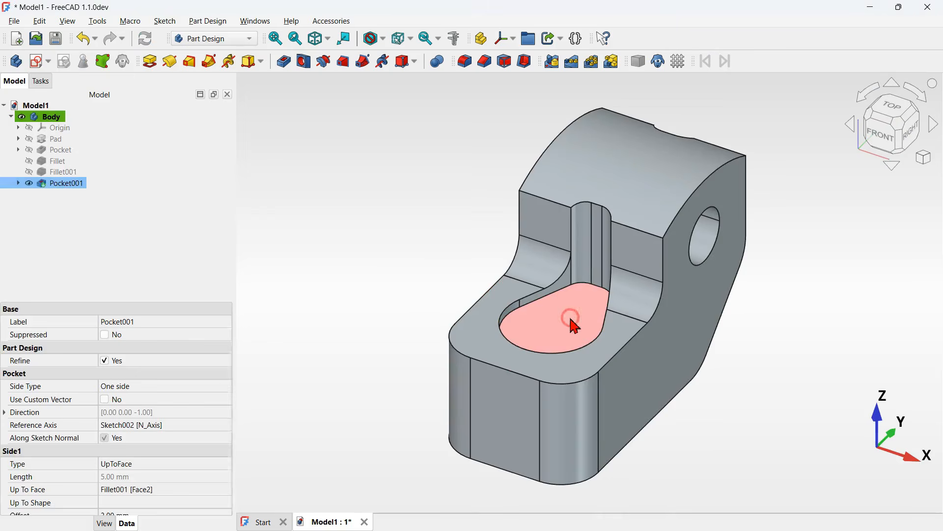
click(38, 63)
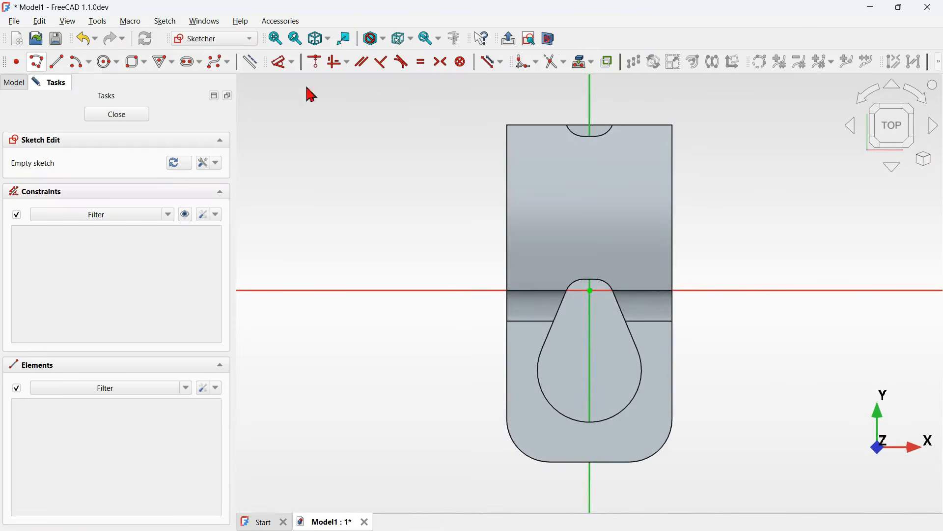
click(146, 66)
click(204, 101)
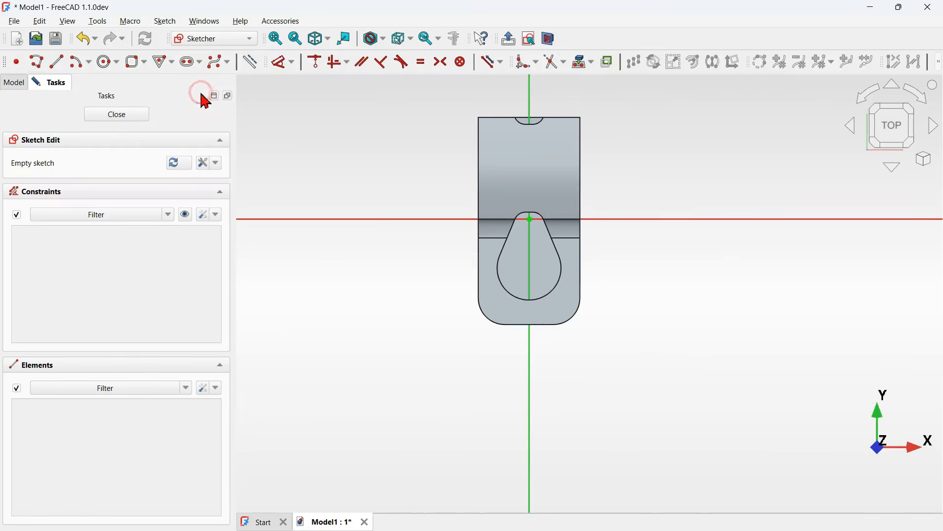
click(530, 424)
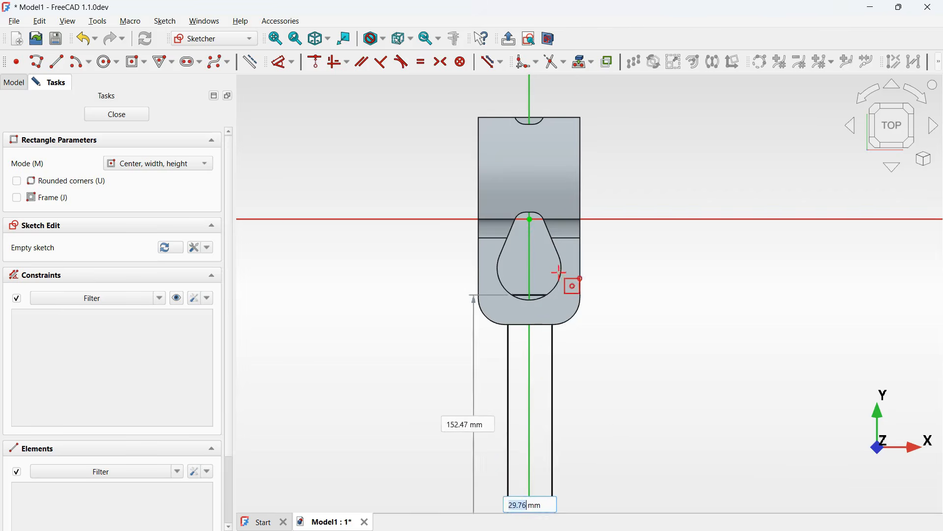
click(541, 257)
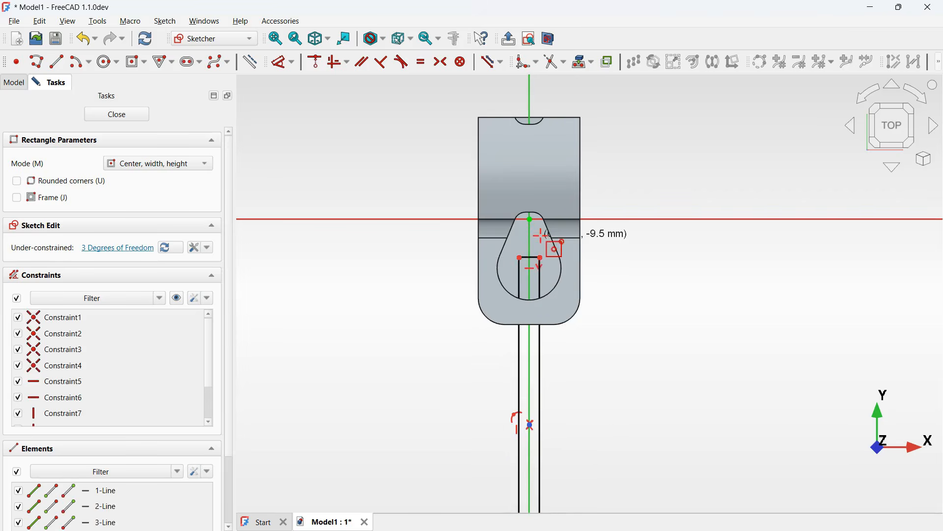
- Constrain the rectangle's width to 1 mm
scroll(549, 250, up, 3)
click(282, 63)
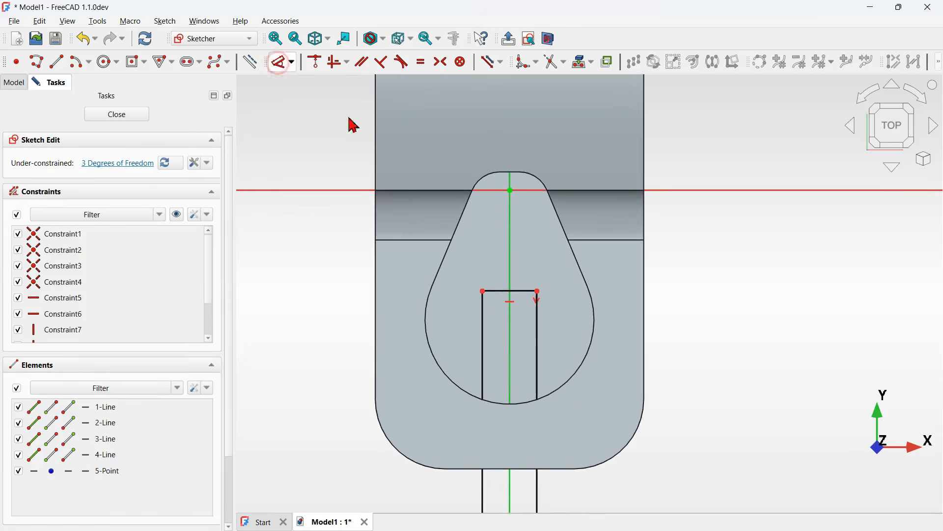
scroll(520, 265, up, 3)
click(525, 304)
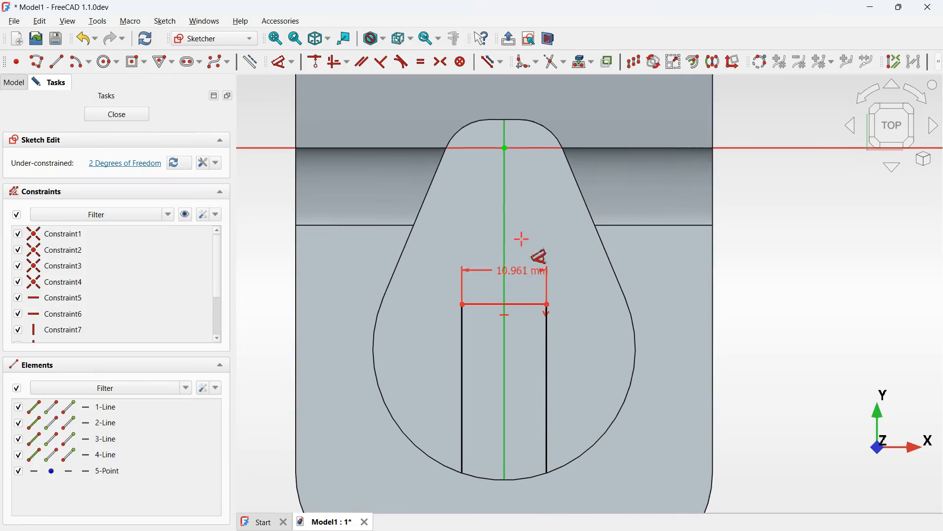
click(523, 246)
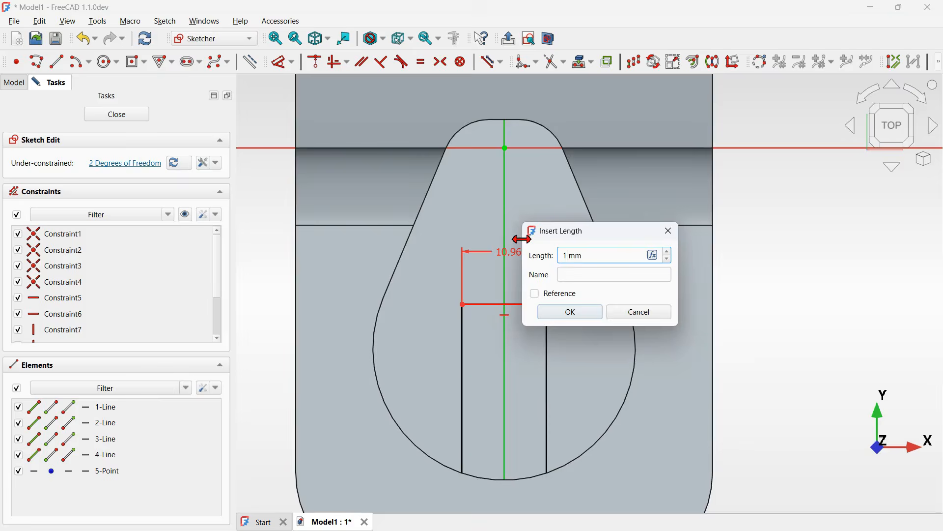
text(1)
key(Return)
- Stretch the 1 mm rectangle from inside the pocket's round end to beyond the body's front edge
scroll(507, 327, down, 4)
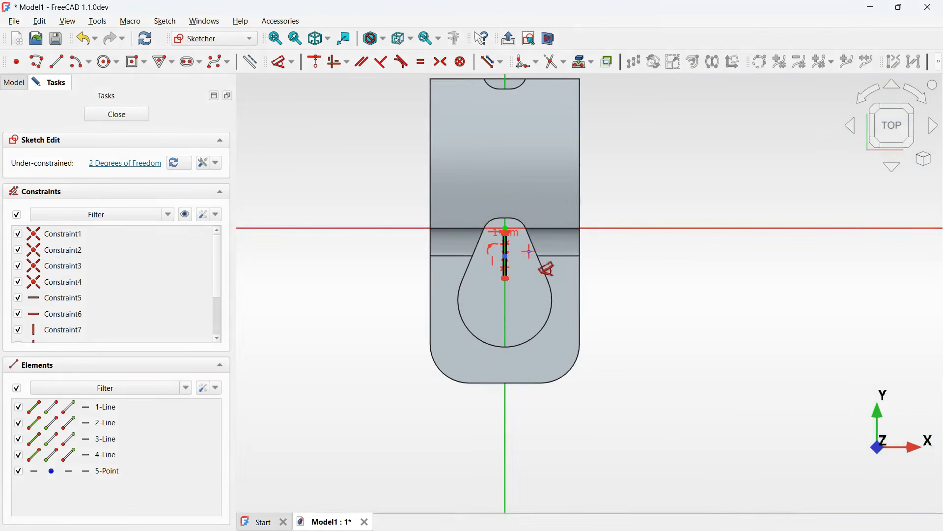
right_click(530, 252)
mouse_move(510, 281)
mouse_down()
mouse_move(506, 459)
mouse_move(526, 508)
mouse_up()
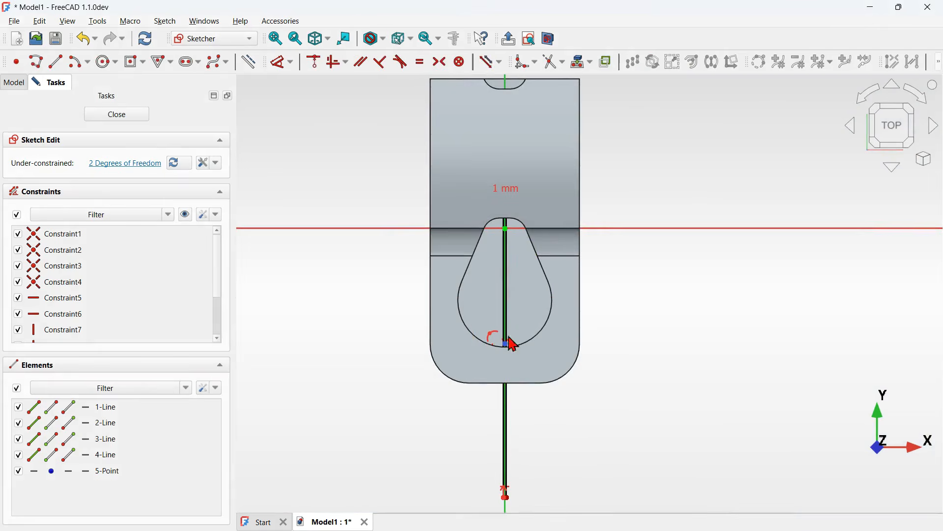
click(549, 39)
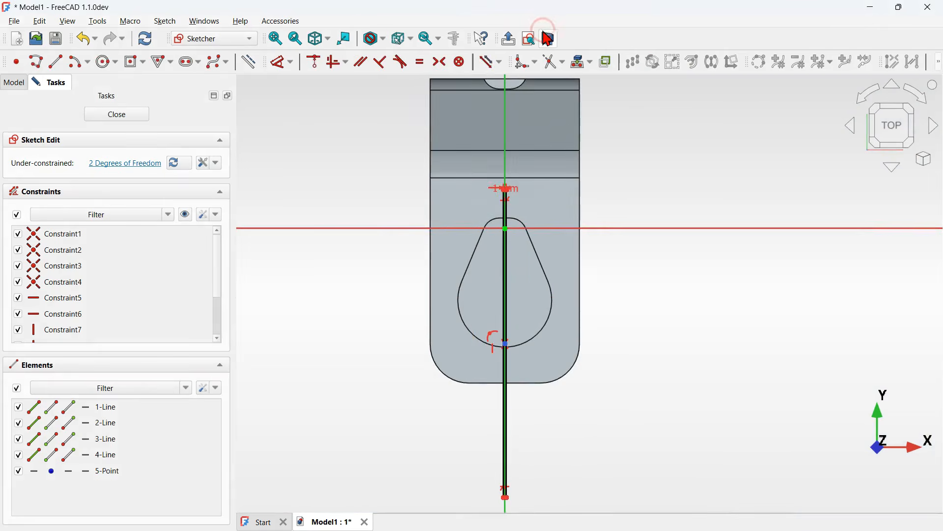
mouse_move(514, 196)
mouse_down()
mouse_move(513, 289)
mouse_move(525, 328)
mouse_up()
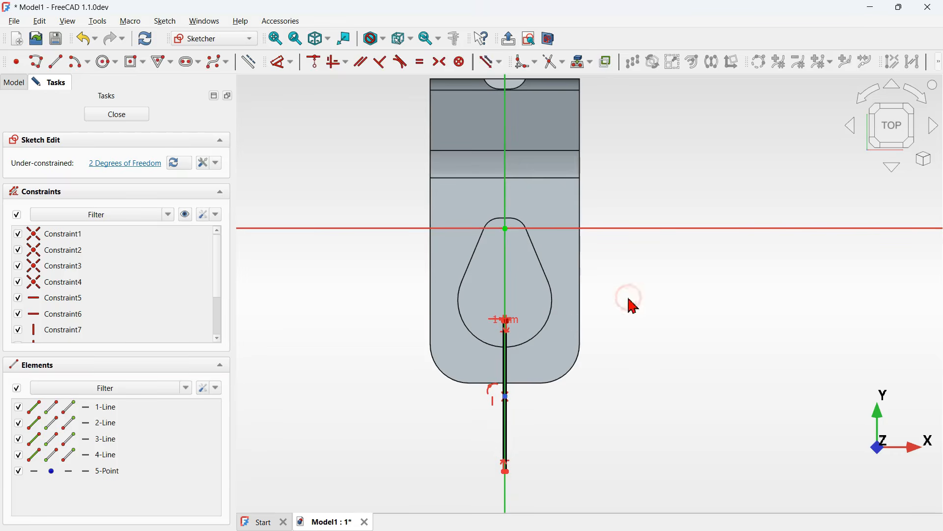
- Project the rear notch's arc into the sketch as external geometry and close the sketch
middle_drag(645, 225, 649, 379)
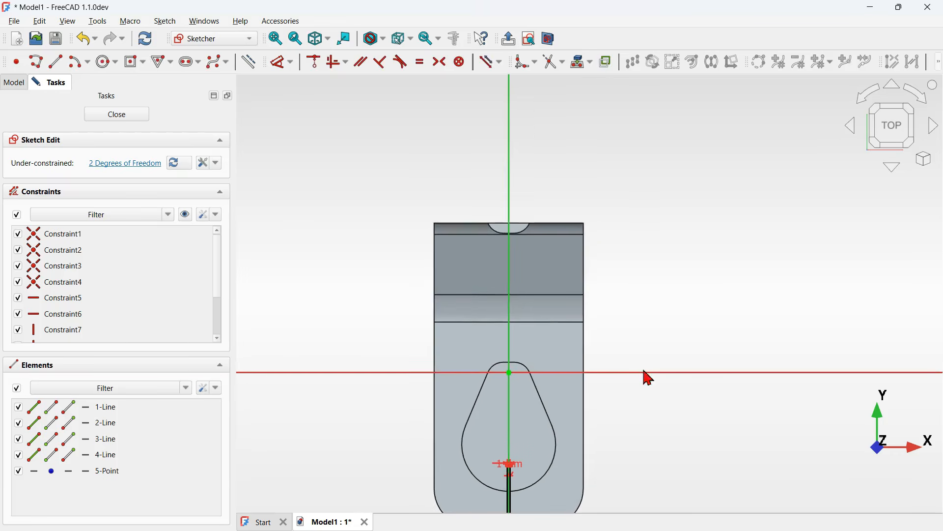
scroll(511, 198, up, 5)
click(511, 199)
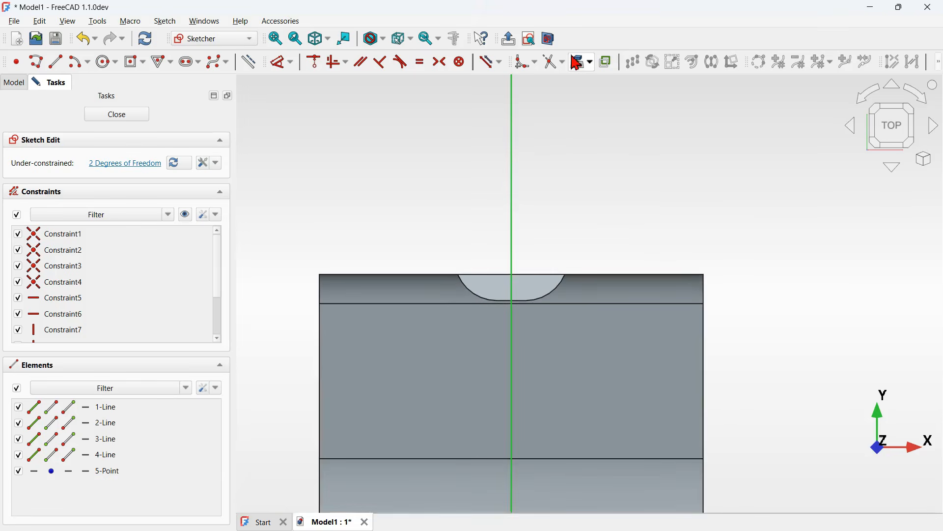
click(580, 67)
click(531, 284)
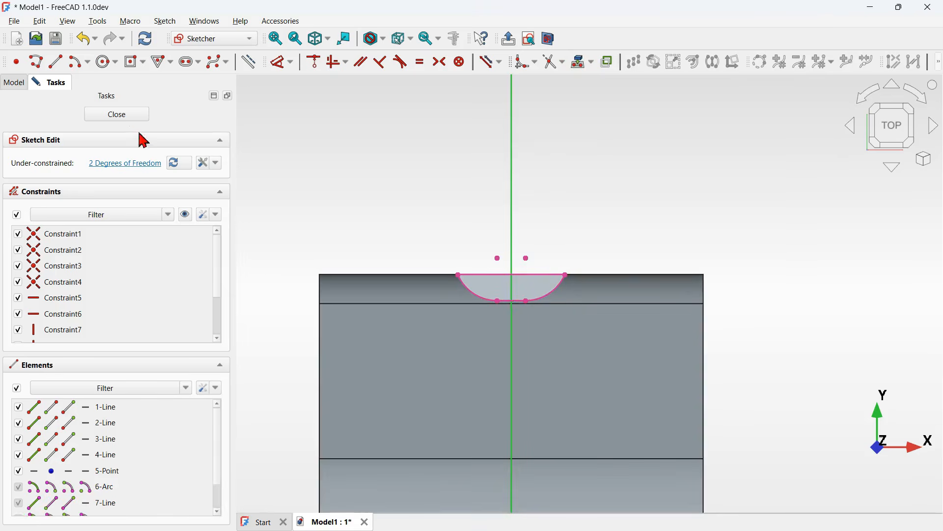
click(129, 113)
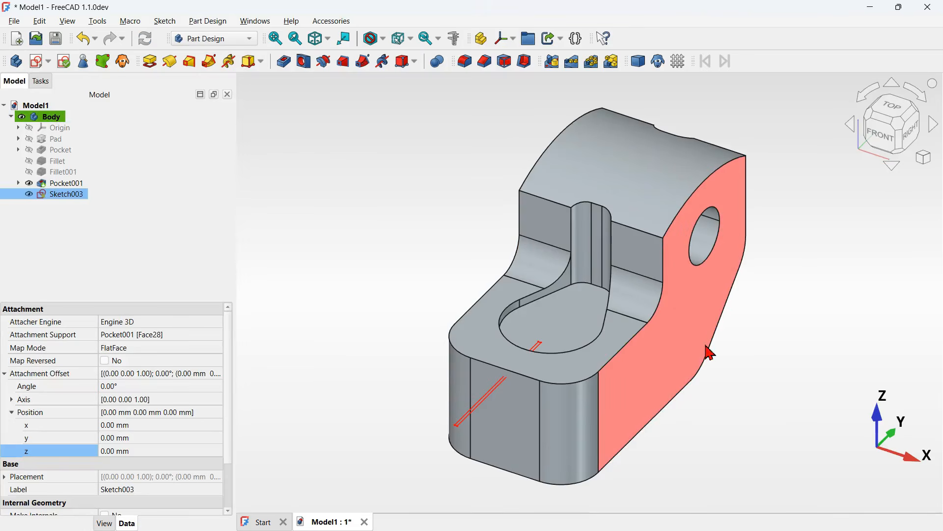
- Inspect the new sketch by orbiting the model and toggling the pocket's visibility
middle_drag(603, 359, 464, 367)
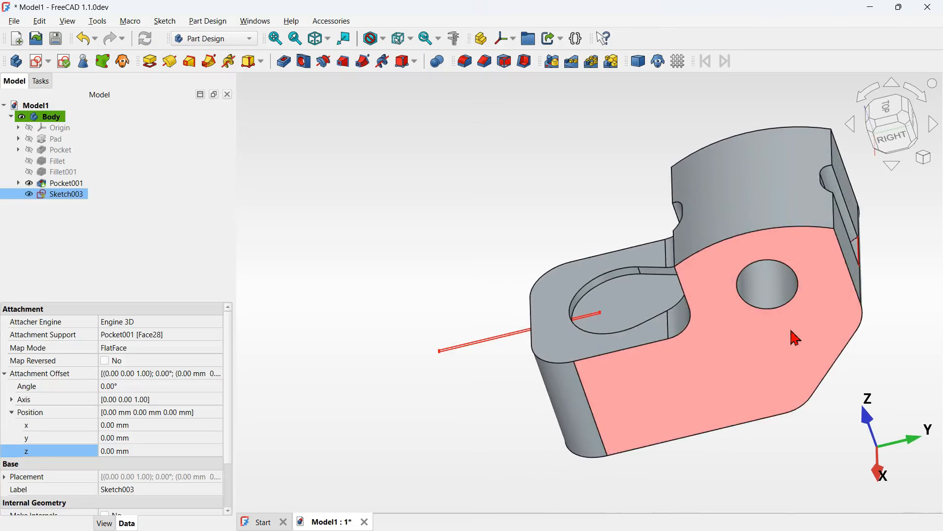
middle_drag(791, 329, 659, 352)
scroll(678, 293, up, 5)
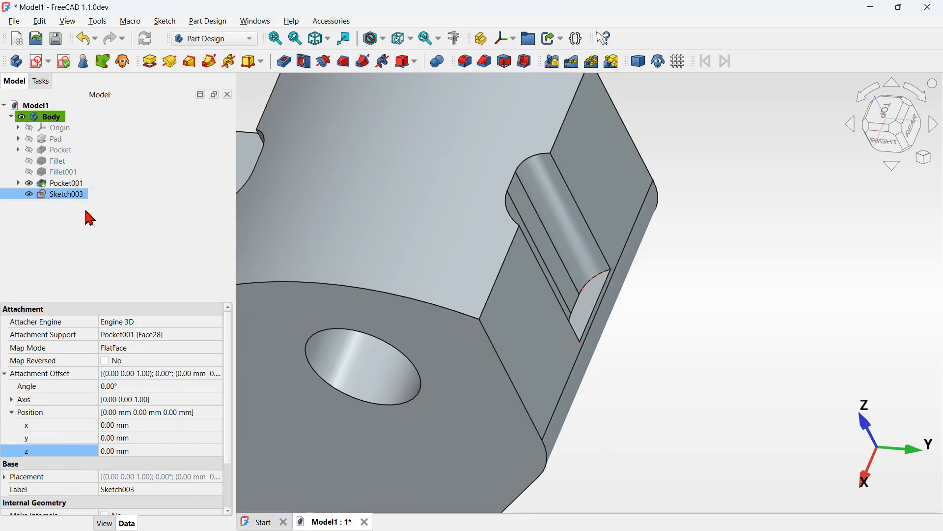
click(30, 183)
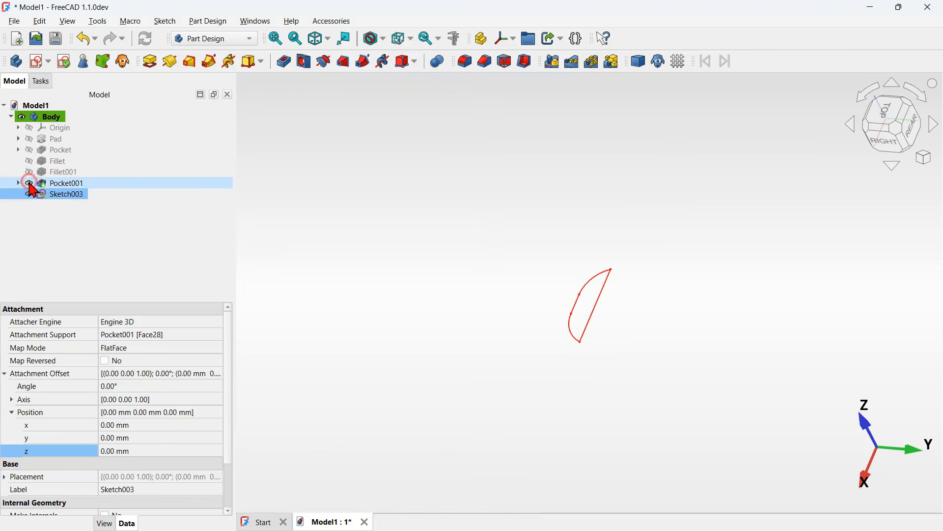
click(620, 190)
scroll(624, 193, down, 3)
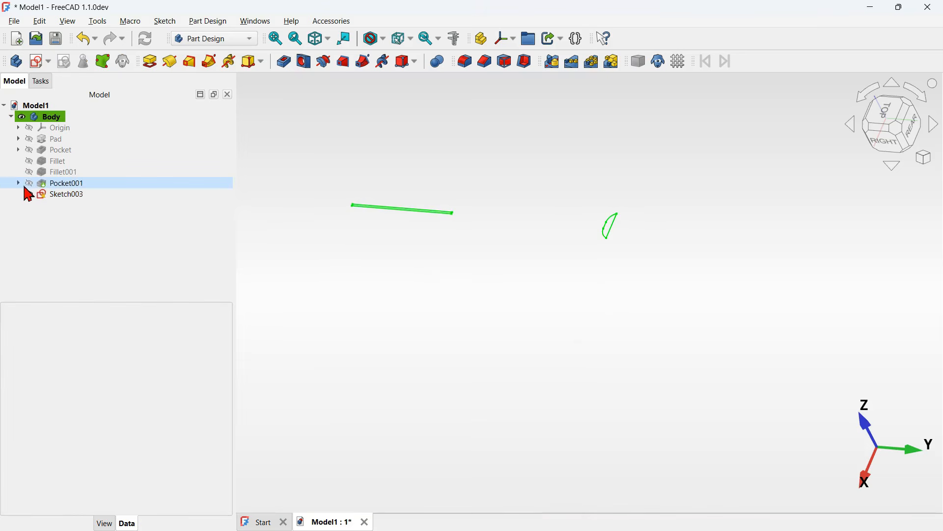
click(29, 185)
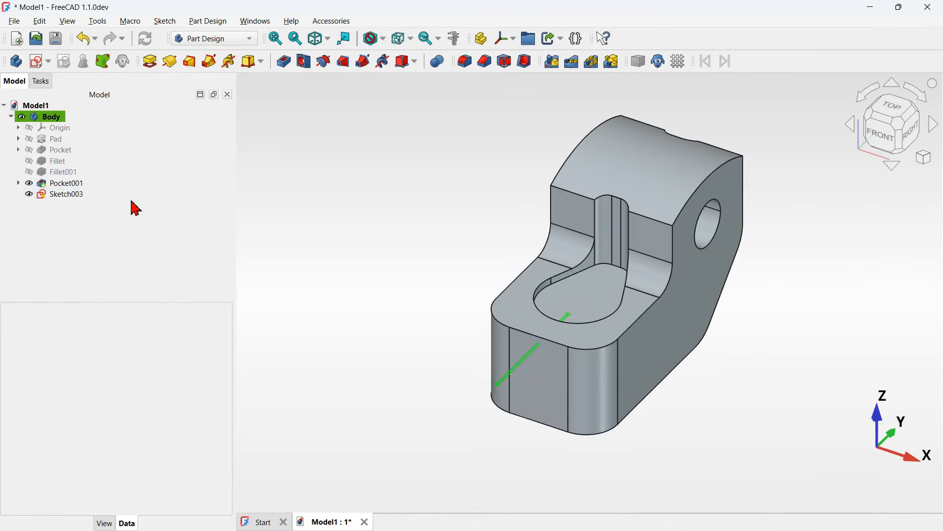
- Pocket the slot sketch symmetrically, through all
click(114, 195)
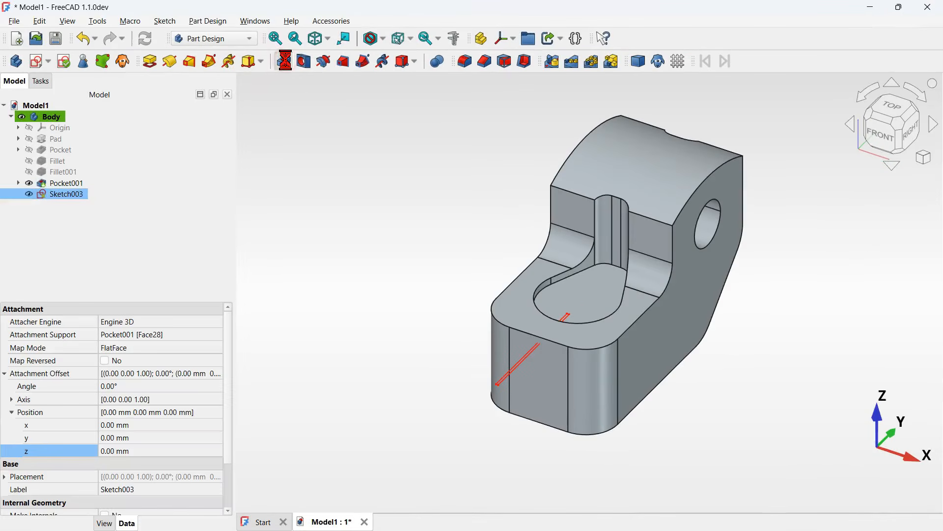
click(288, 66)
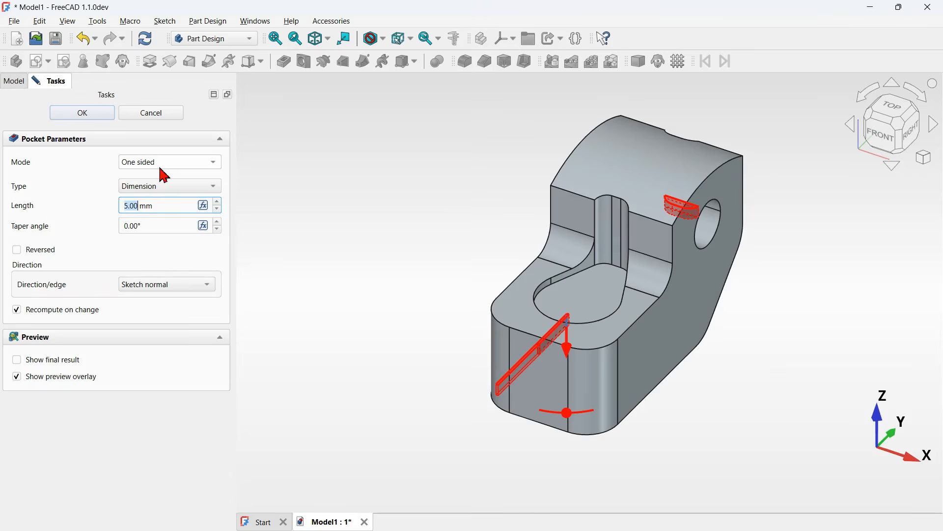
click(181, 170)
click(193, 190)
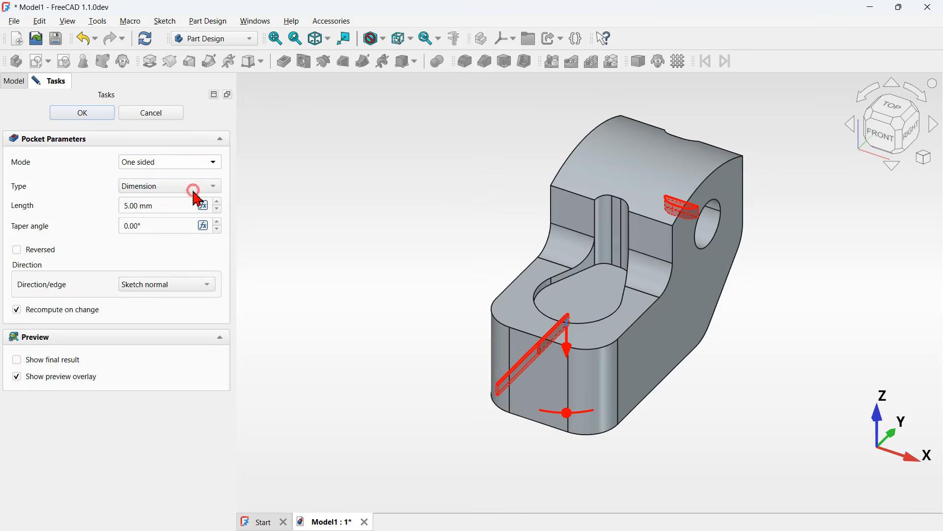
click(192, 195)
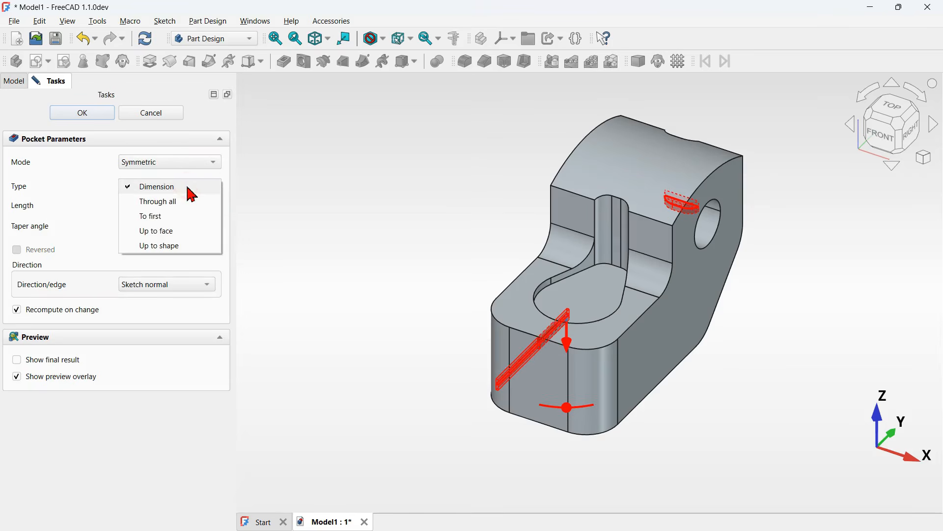
click(171, 202)
click(82, 112)
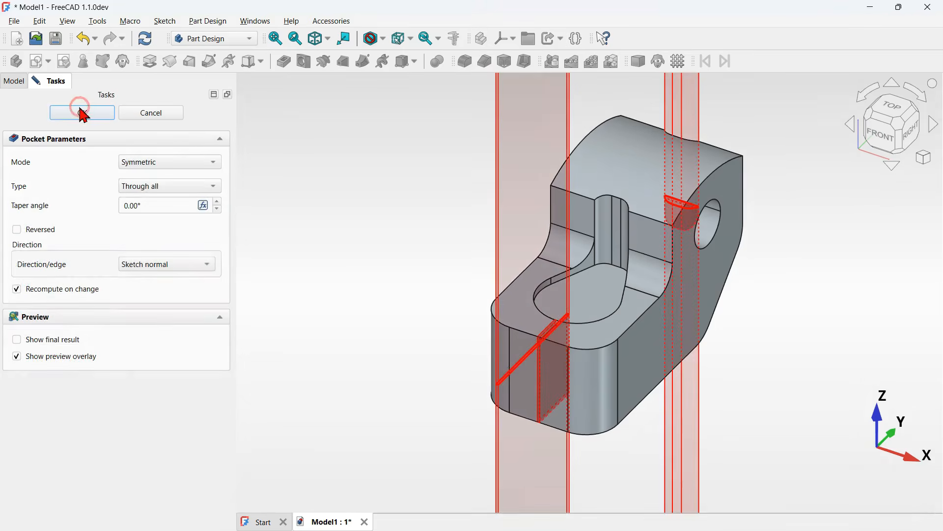
- Create a hole on the pocket's arc edge with a 30 mm diameter and a depth of about 77 mm
middle_drag(688, 373, 574, 376)
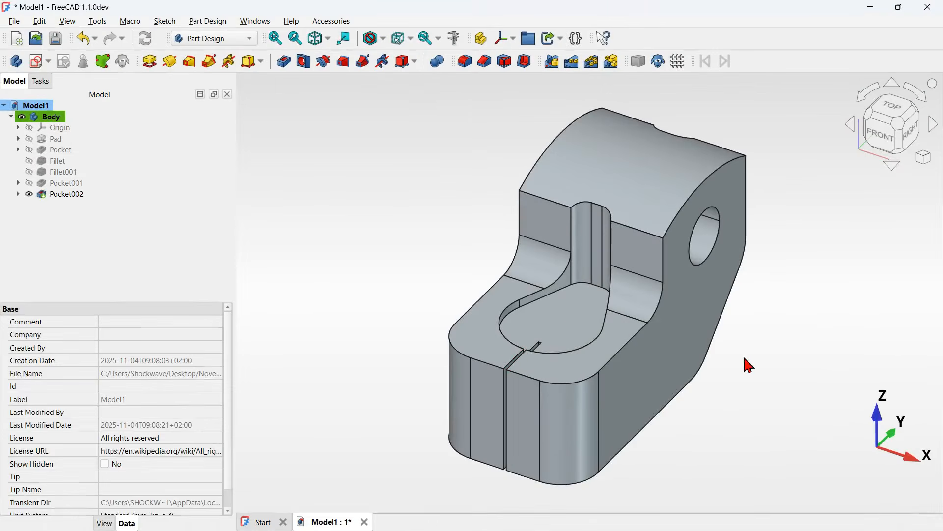
mouse_move(744, 357)
middle_down()
mouse_move(645, 373)
mouse_move(733, 362)
middle_up()
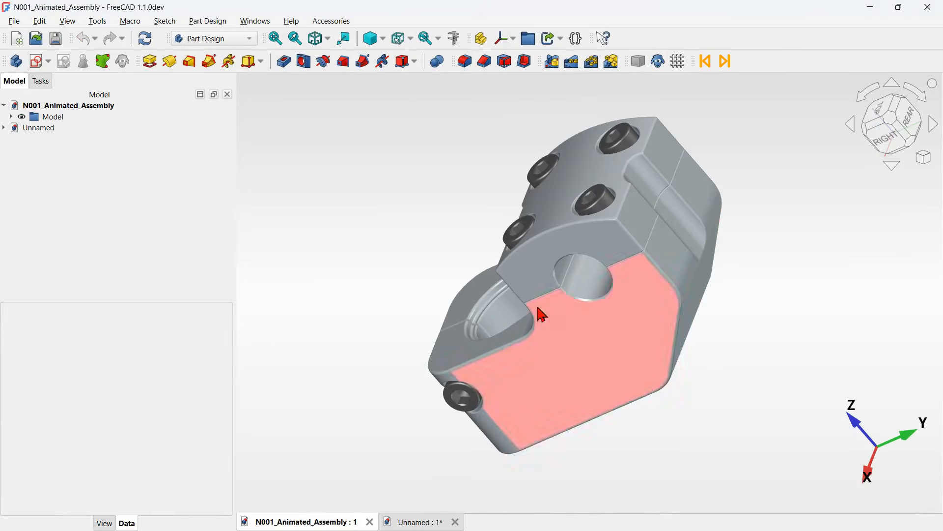
middle_drag(539, 312, 607, 314)
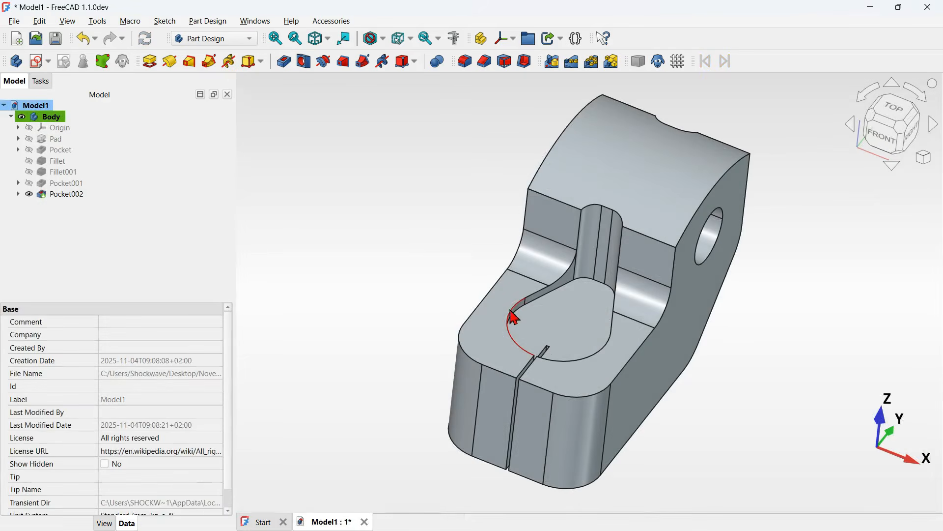
click(606, 357)
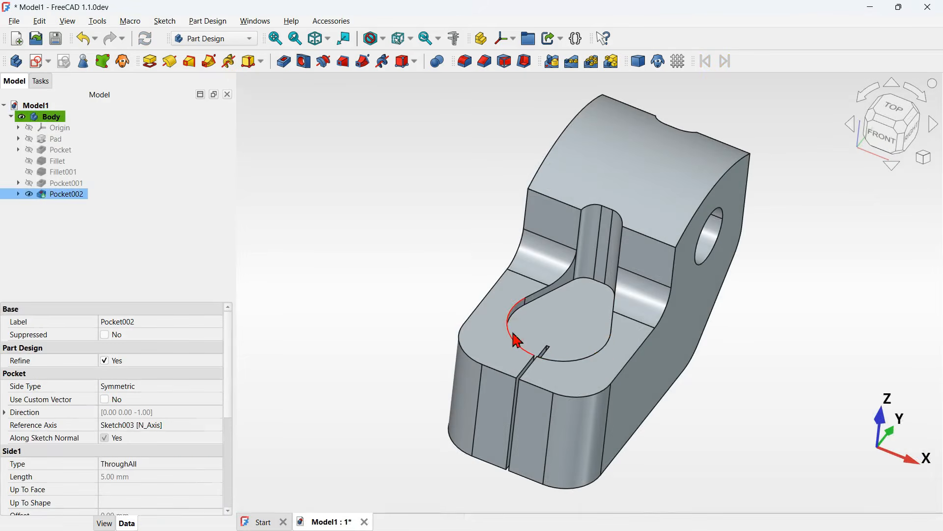
click(303, 65)
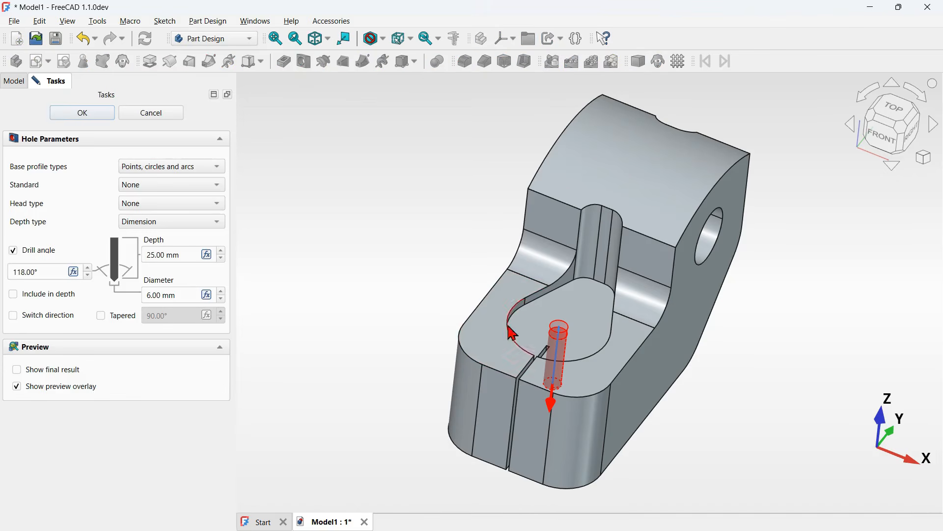
click(185, 295)
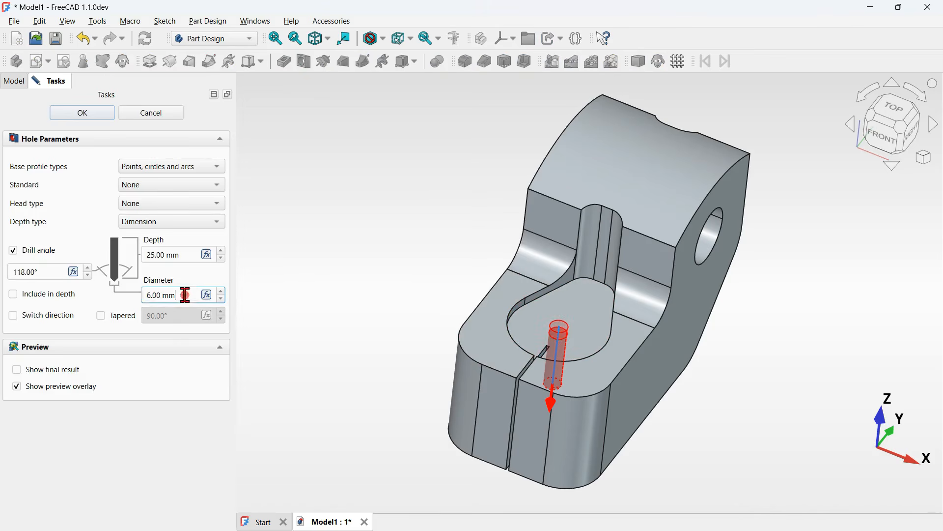
drag(185, 295, 125, 297)
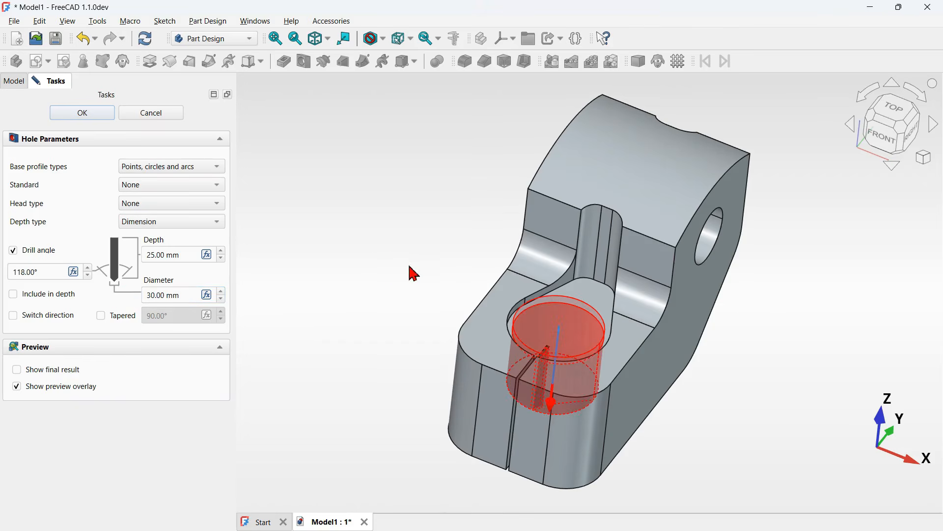
click(882, 151)
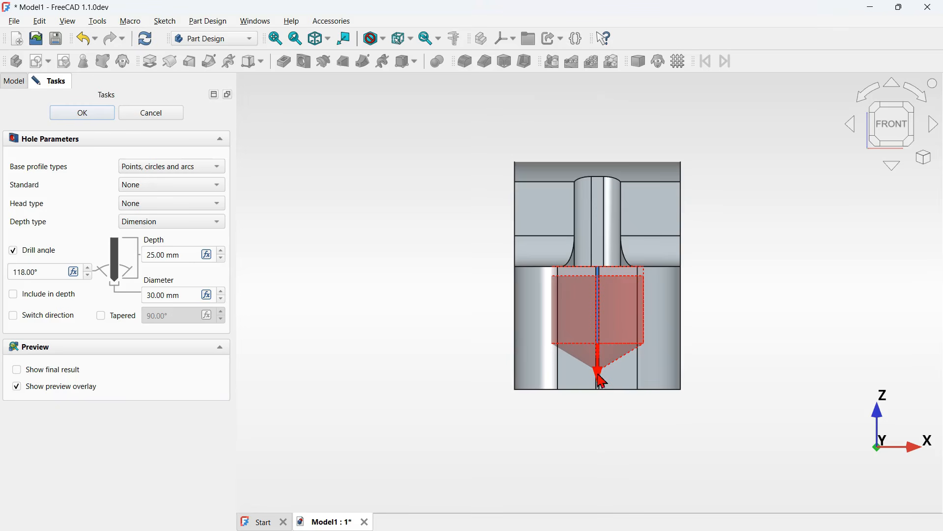
drag(602, 381, 601, 530)
middle_drag(729, 297, 635, 355)
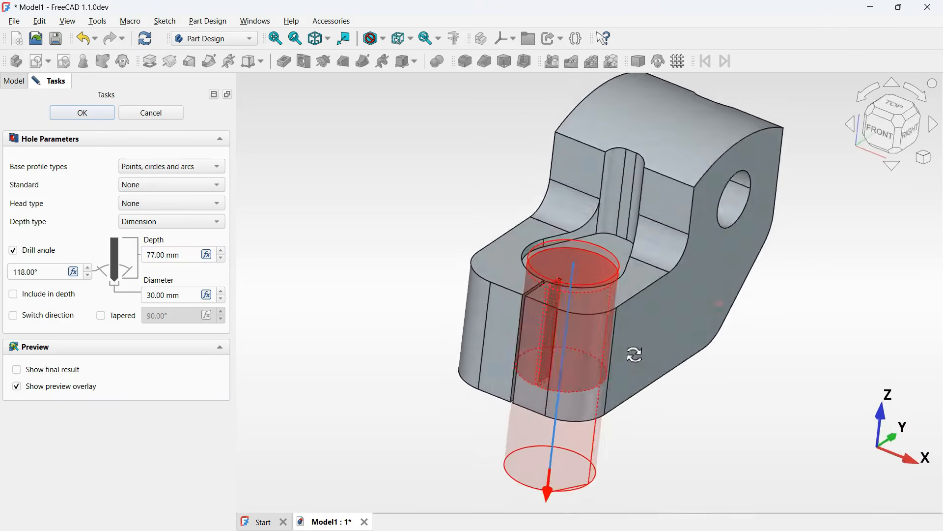
click(83, 112)
middle_drag(404, 274, 437, 251)
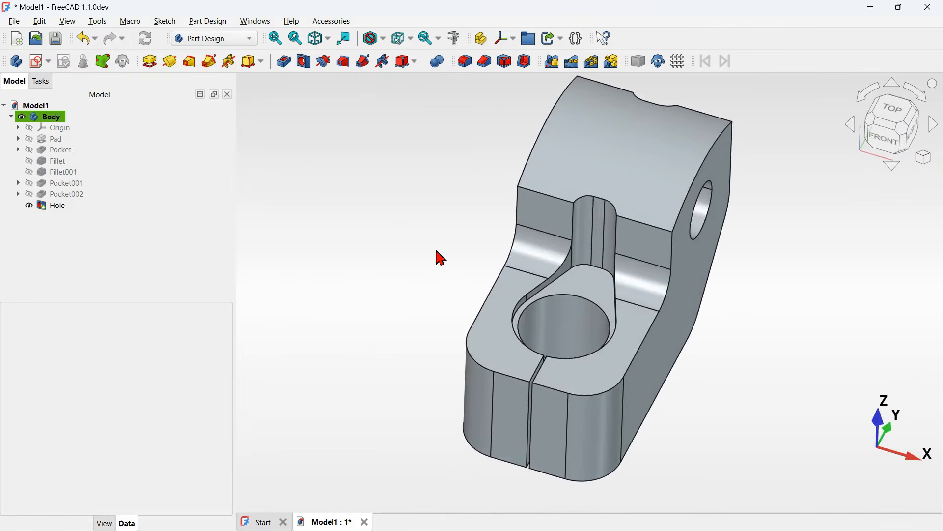
key(Home)
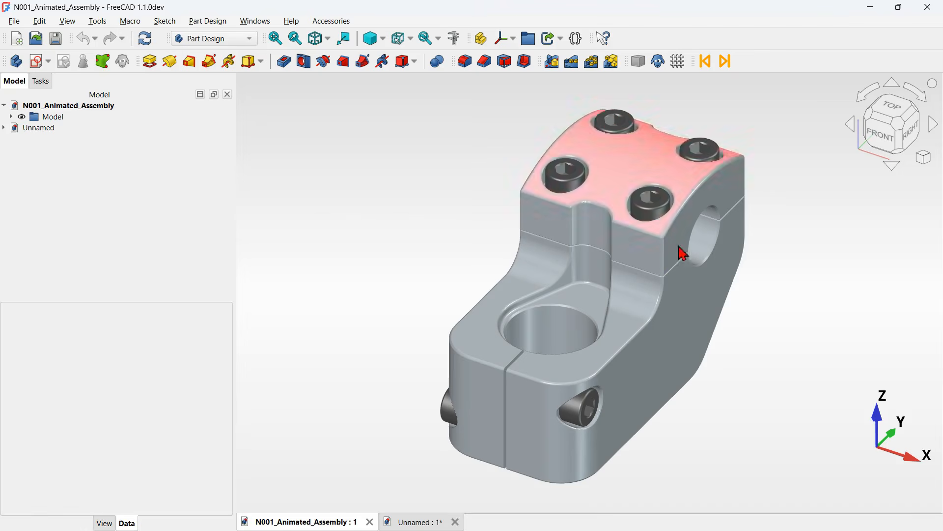
mouse_move(789, 329)
middle_down()
mouse_move(661, 317)
mouse_move(779, 332)
middle_up()
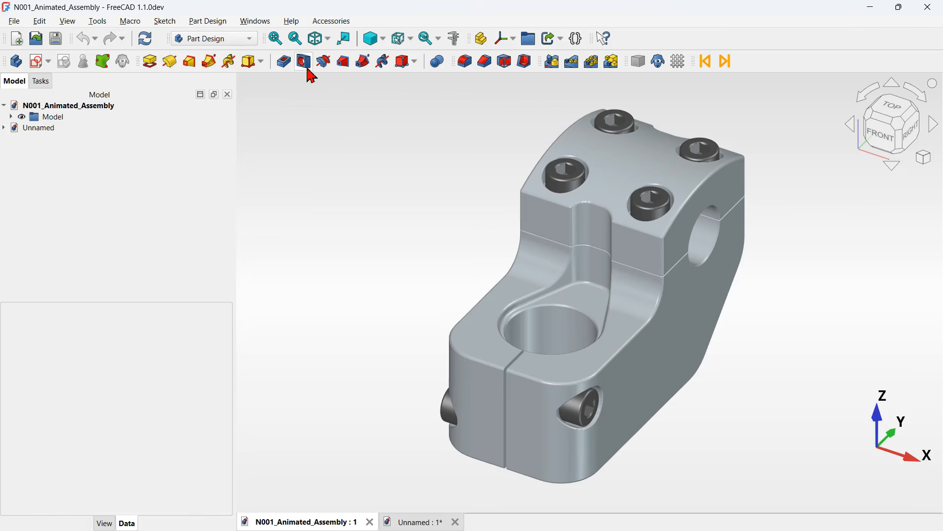
click(375, 199)
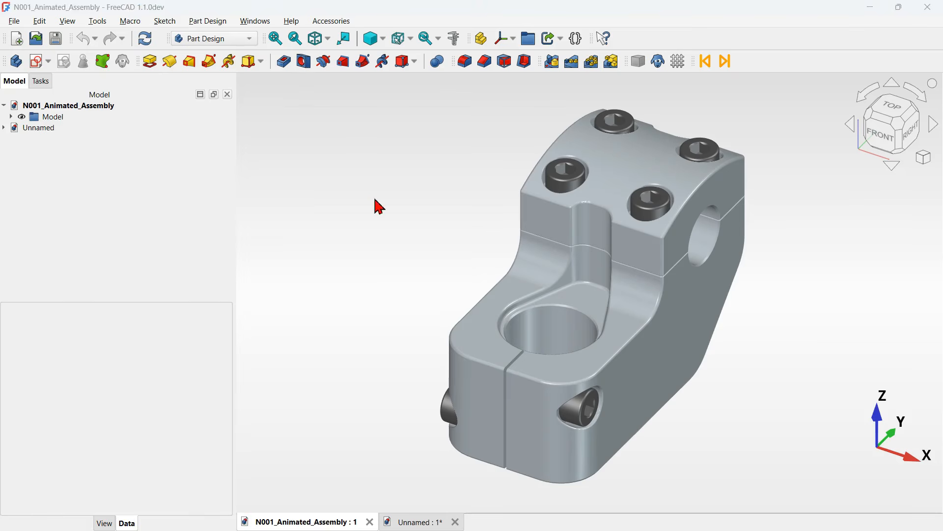
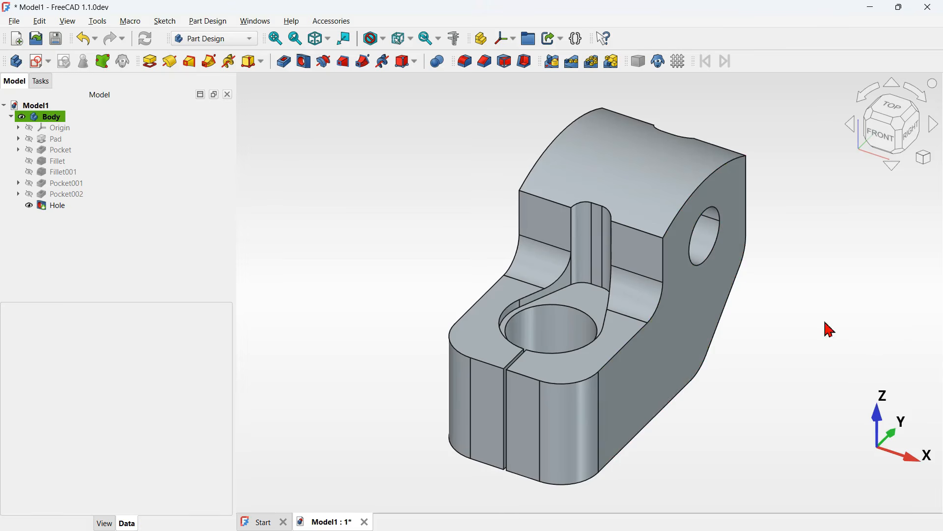
- Create a new sketch attached to the XY base plane
click(38, 62)
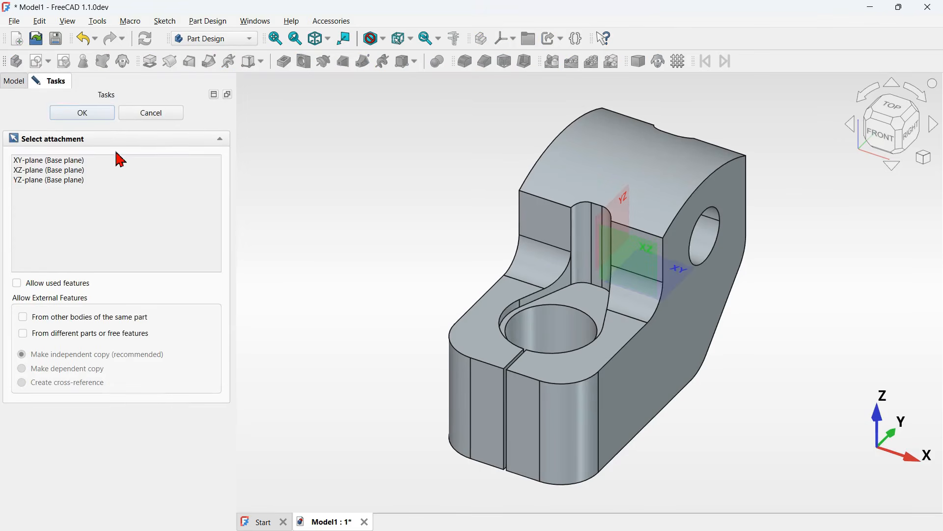
click(133, 161)
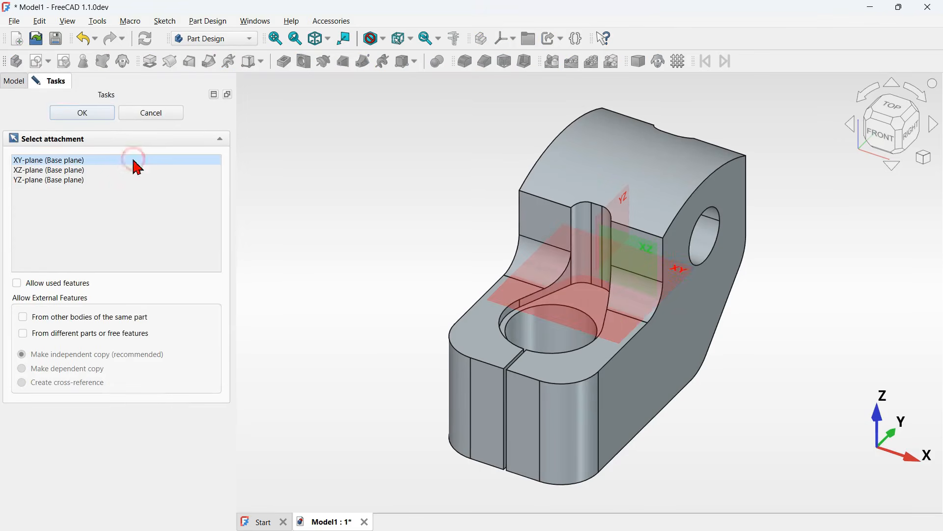
double_click(131, 163)
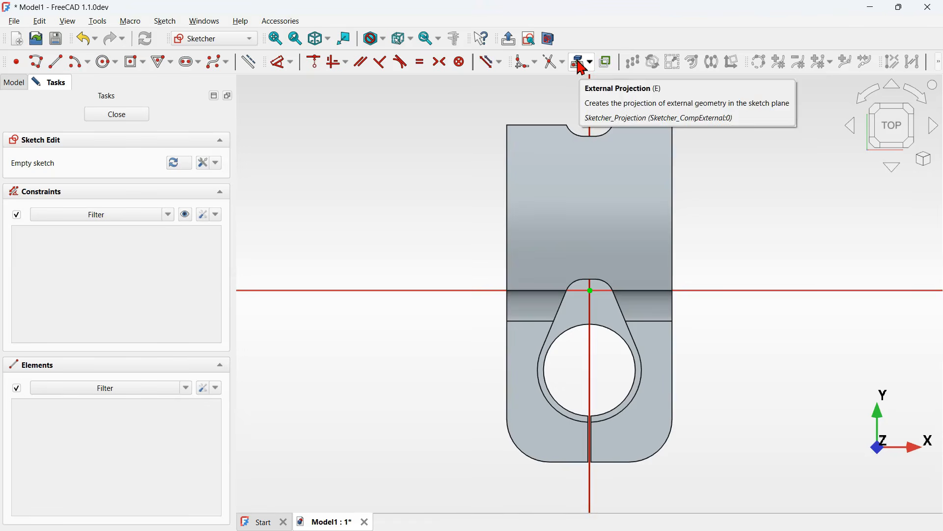
- Project the body's top corner point and the left edge point on the X axis into the sketch as external geometry
click(580, 62)
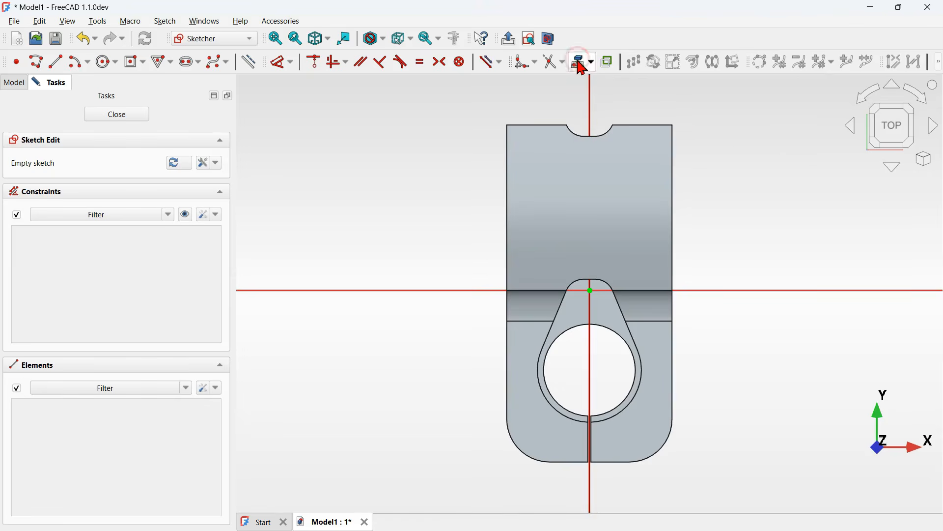
click(673, 126)
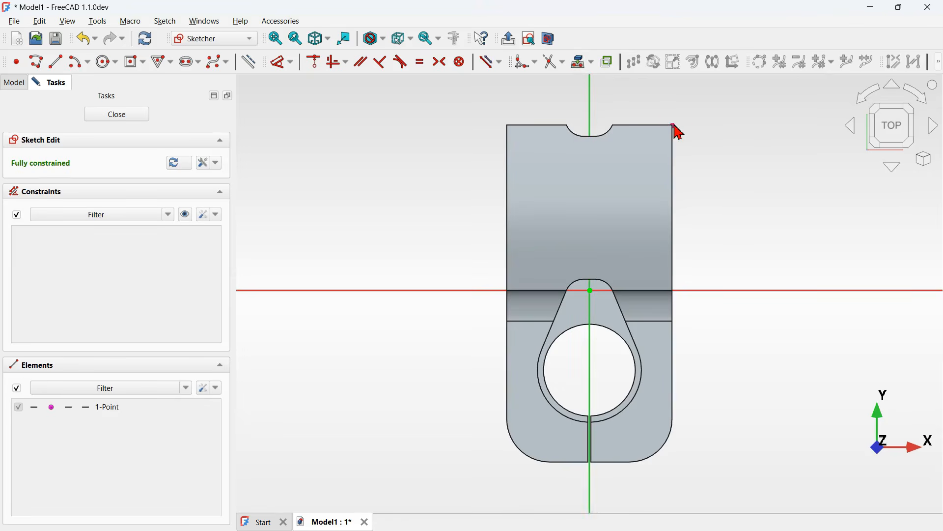
click(508, 290)
click(548, 40)
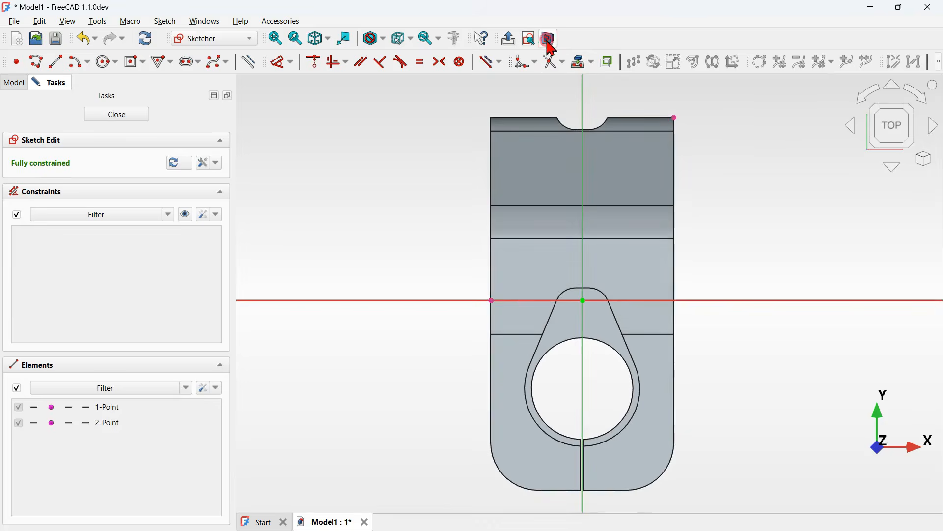
- Draw a 32 mm by 32 mm centre-based construction rectangle on the upper part of the clamp
click(249, 66)
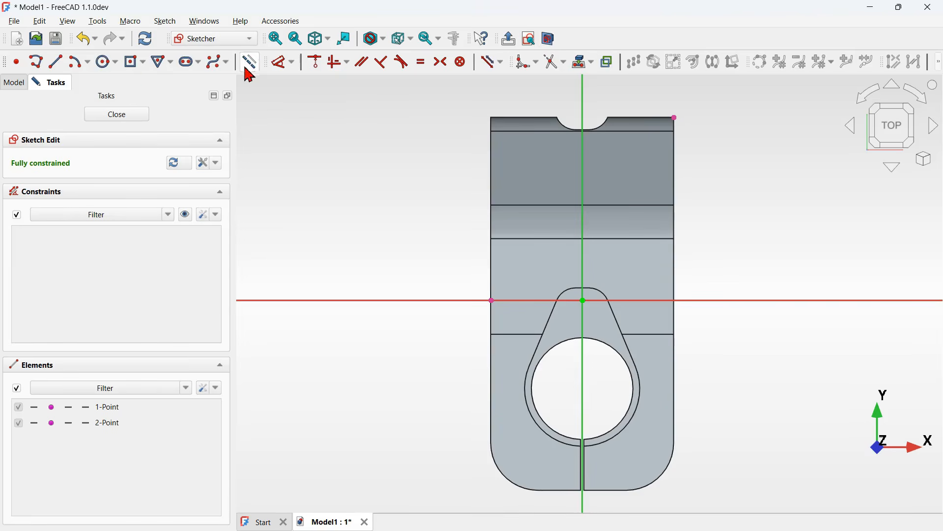
click(132, 63)
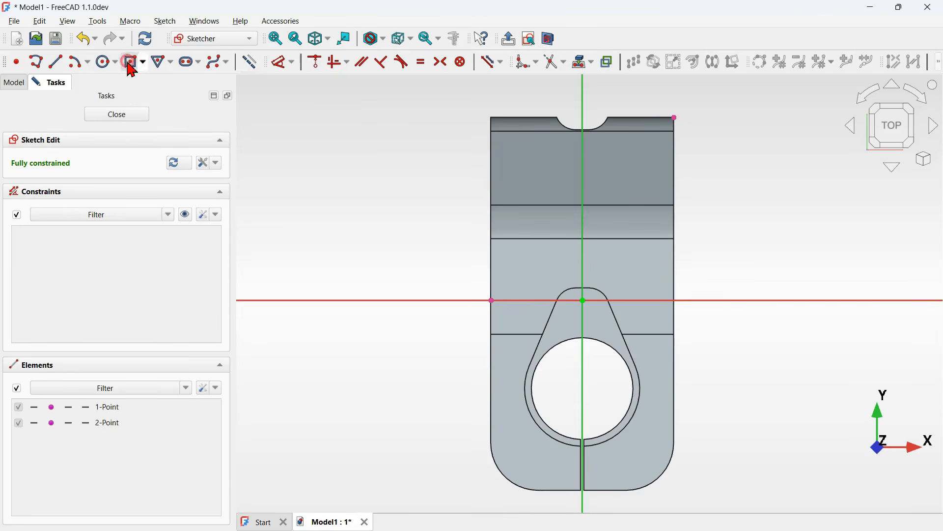
click(582, 196)
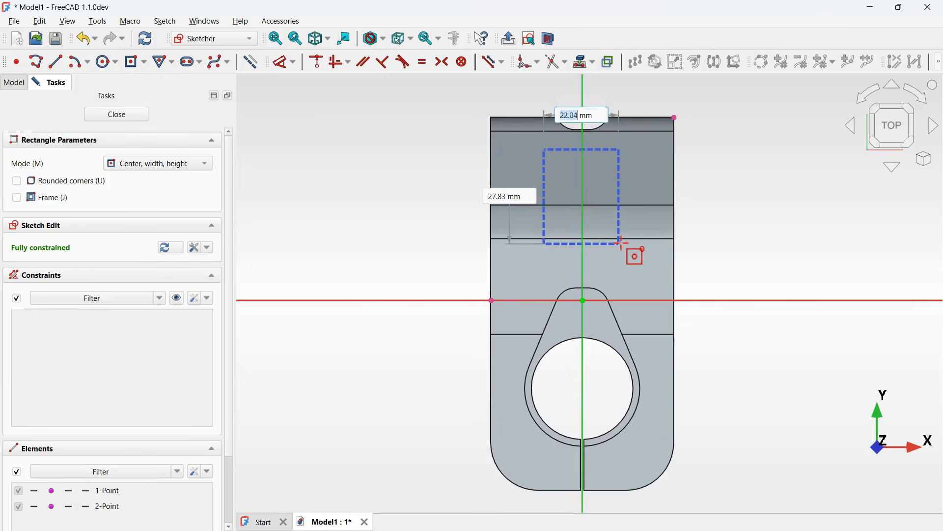
text(32)
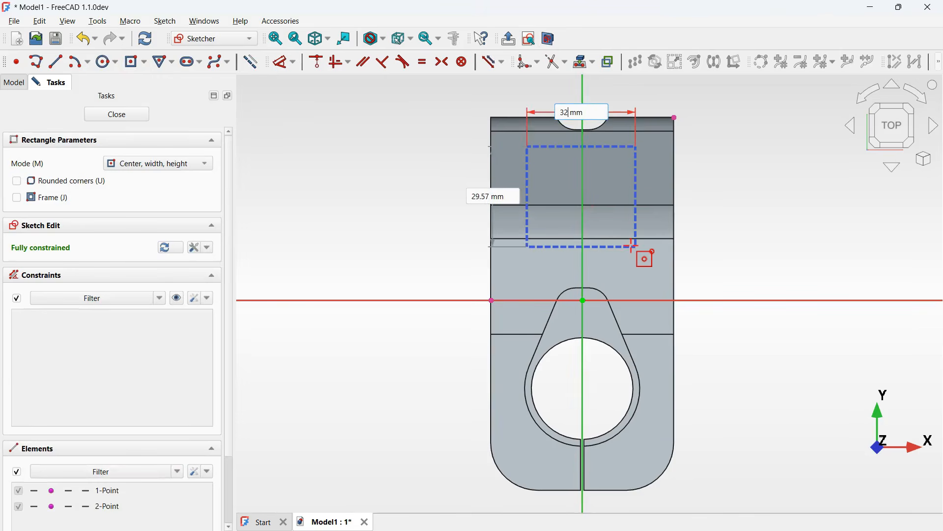
key(Tab)
text(32)
key(Return)
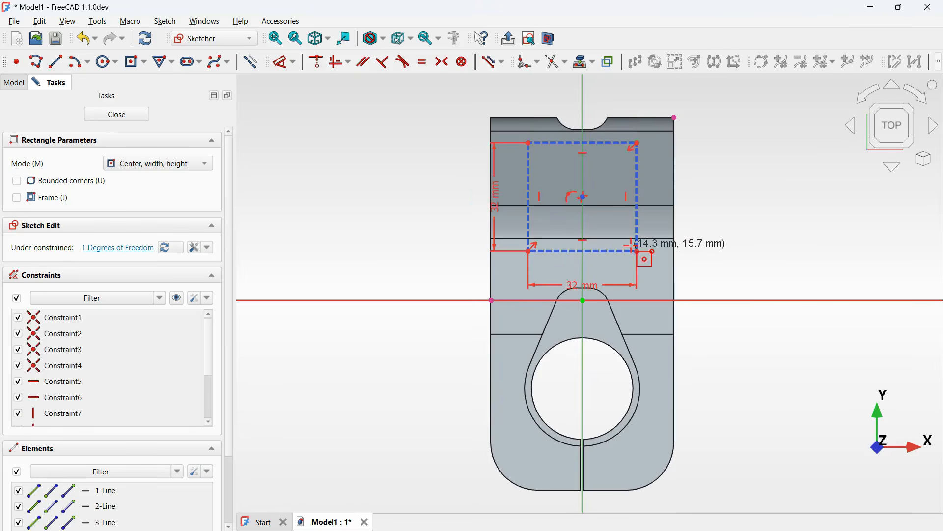
- Constrain the rectangle's centre symmetric between the two projected points
right_click(519, 208)
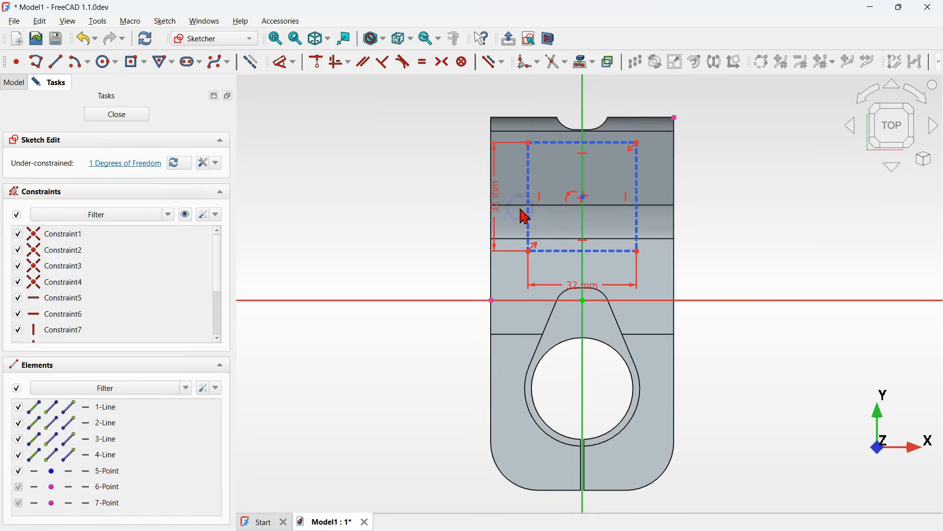
click(445, 67)
click(676, 118)
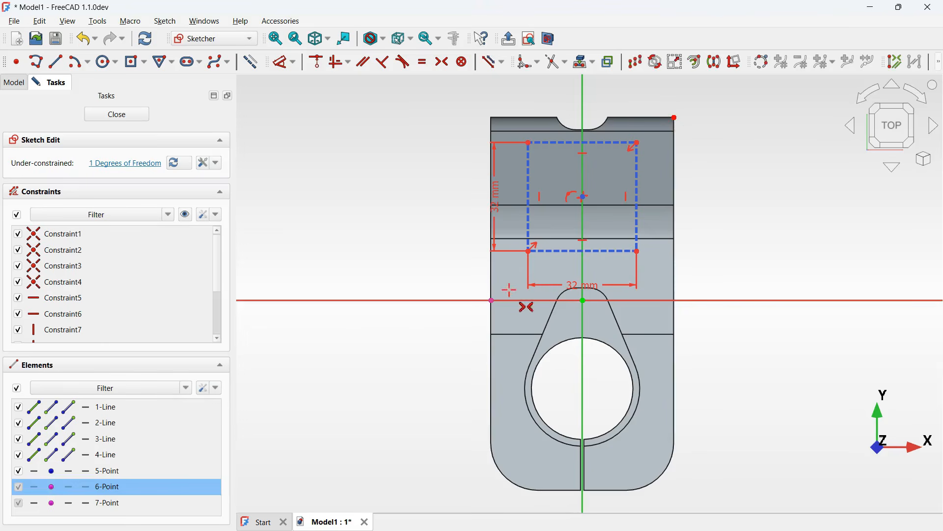
click(493, 299)
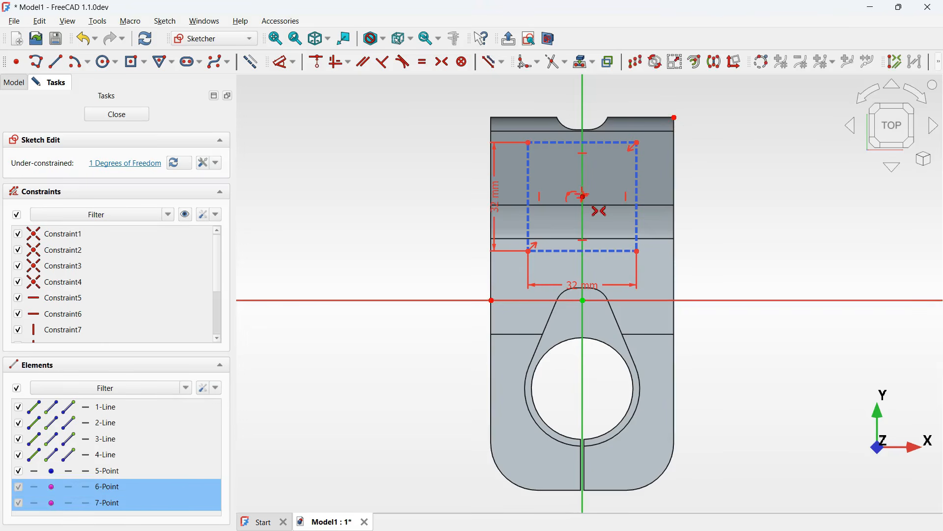
click(583, 196)
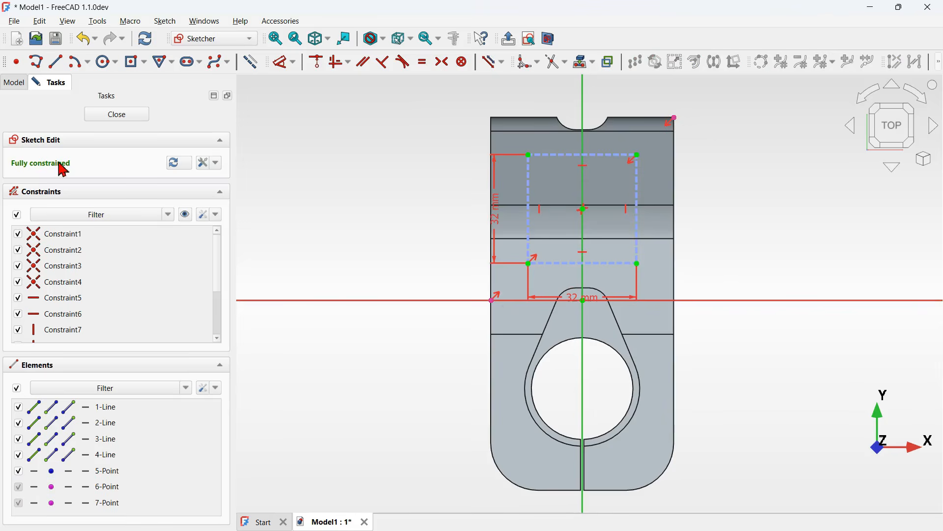
- Zoom in and hide the constraint symbols in the sketch view
key(Escape)
scroll(507, 152, up, 2)
click(185, 214)
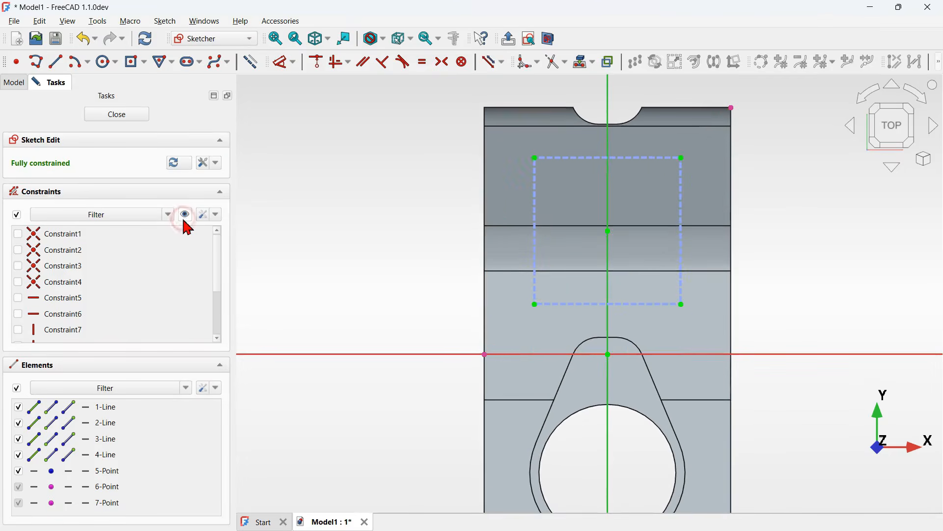
- Draw four circles centred on the four corners of the construction rectangle
click(105, 65)
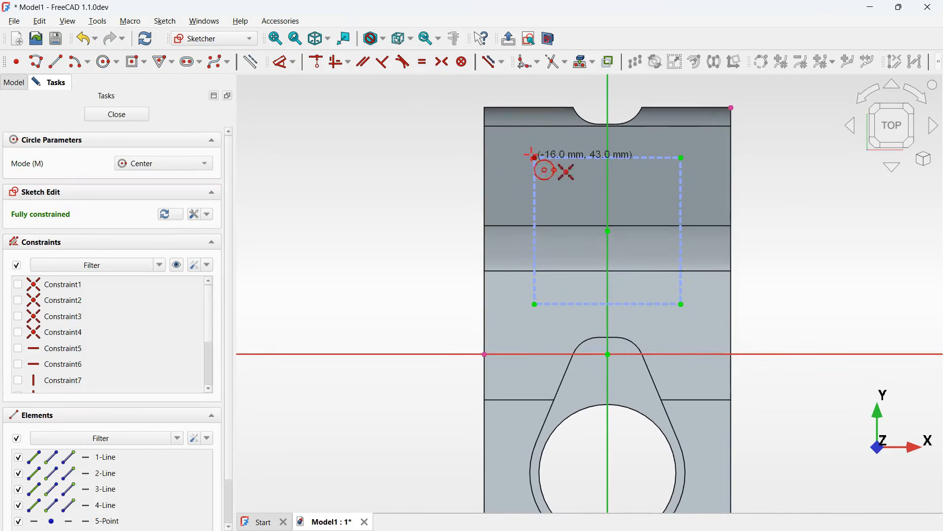
click(535, 158)
click(565, 194)
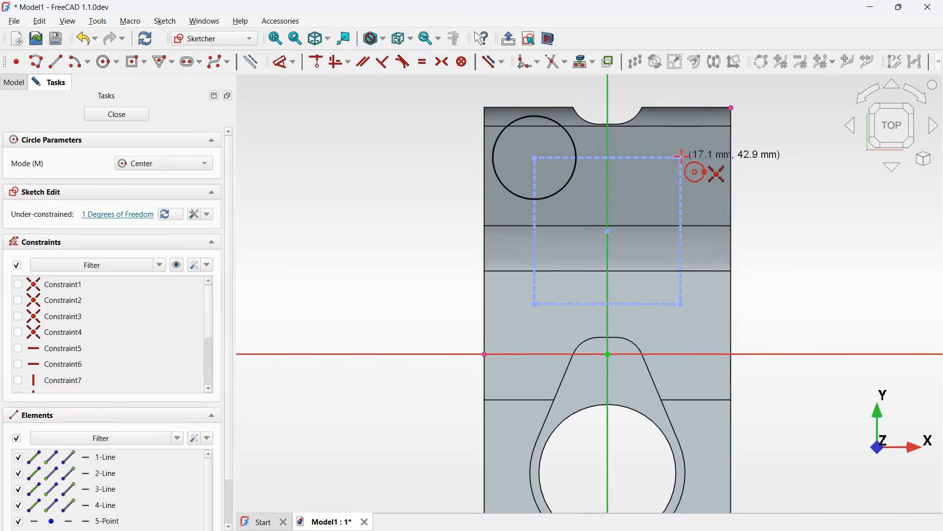
click(681, 157)
click(703, 192)
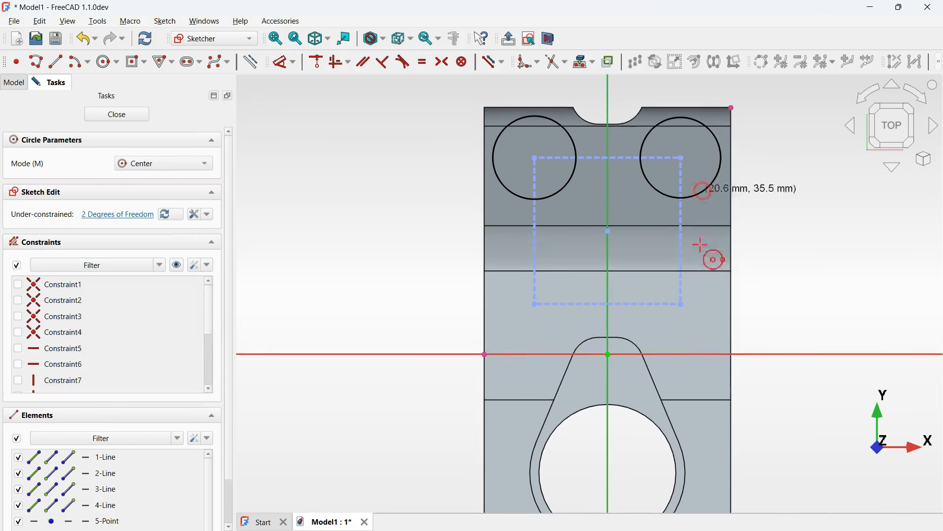
click(682, 304)
click(702, 330)
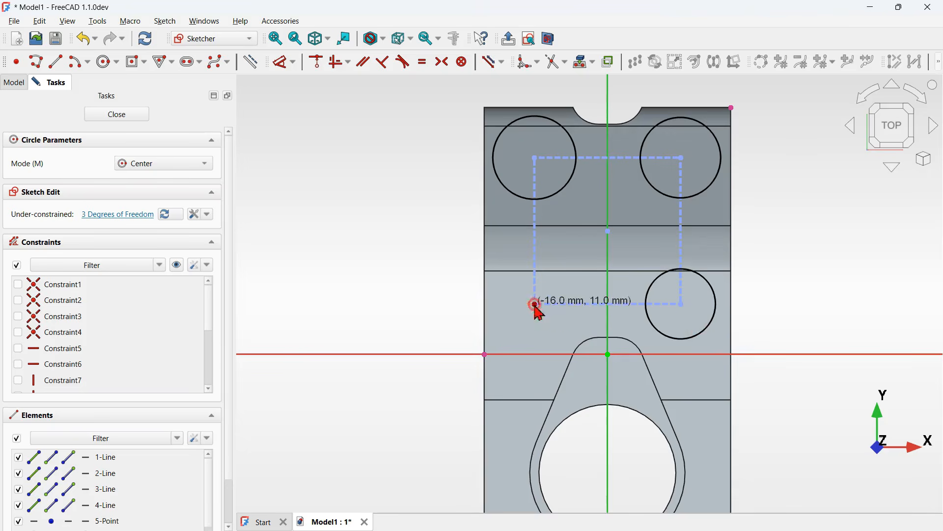
click(535, 304)
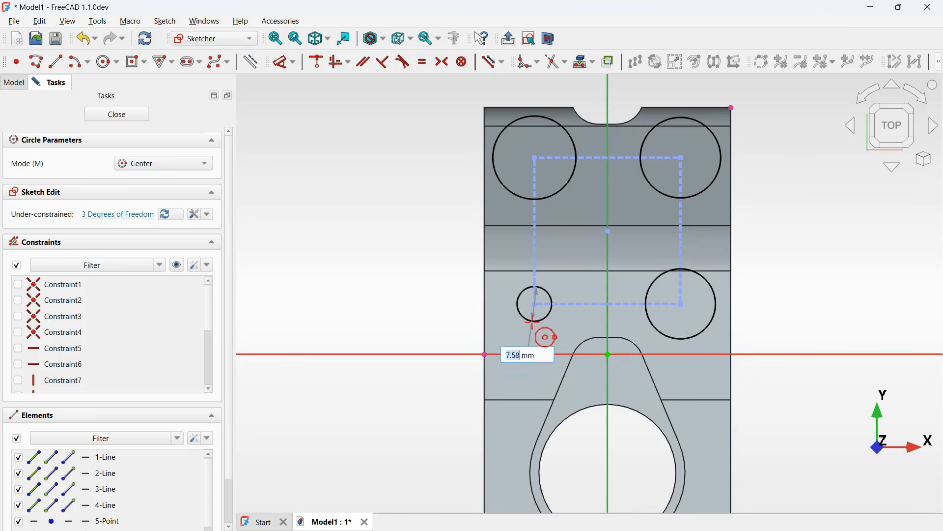
right_click(810, 215)
- Dimension all four circles as equal with a 14 mm diameter and close the sketch
click(711, 162)
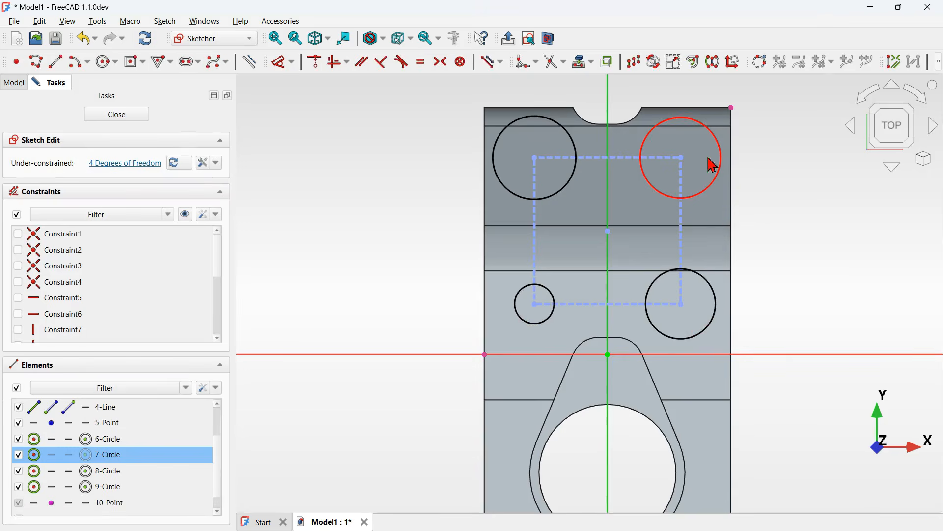
click(716, 297)
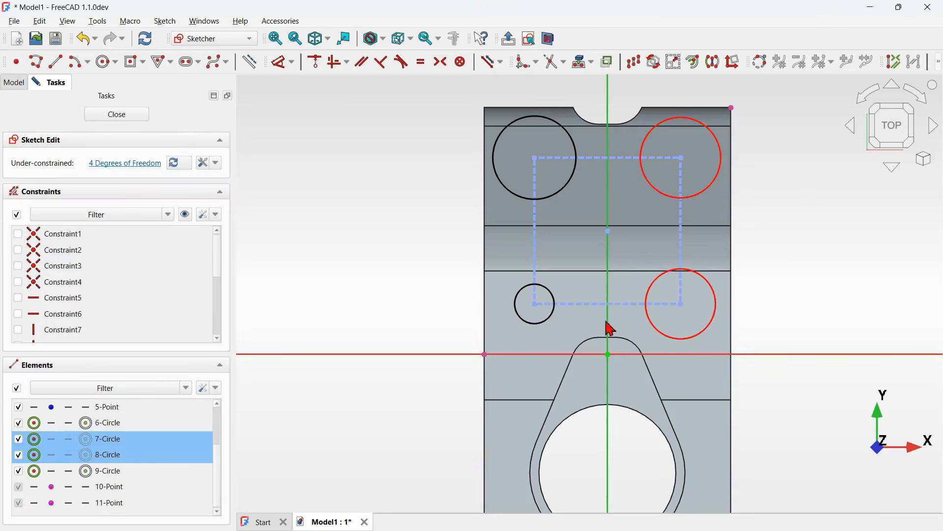
click(554, 320)
click(561, 193)
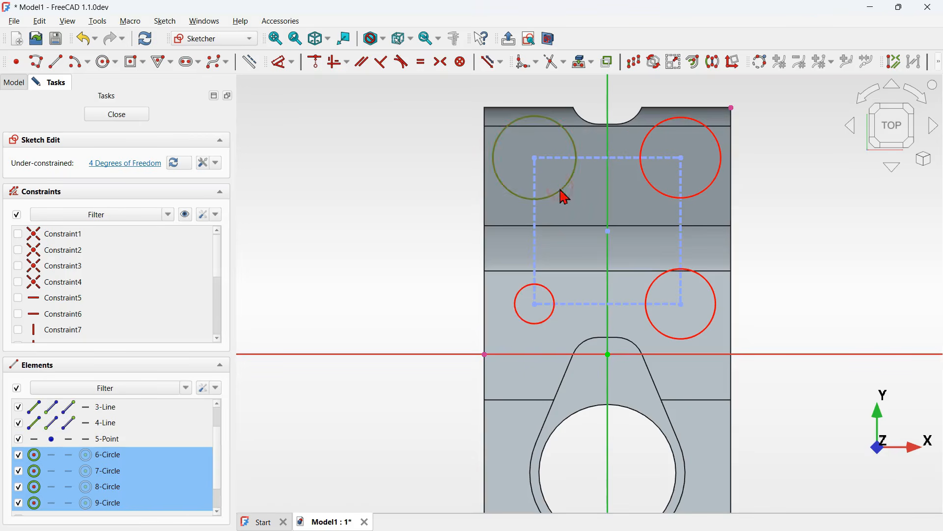
click(295, 63)
click(350, 172)
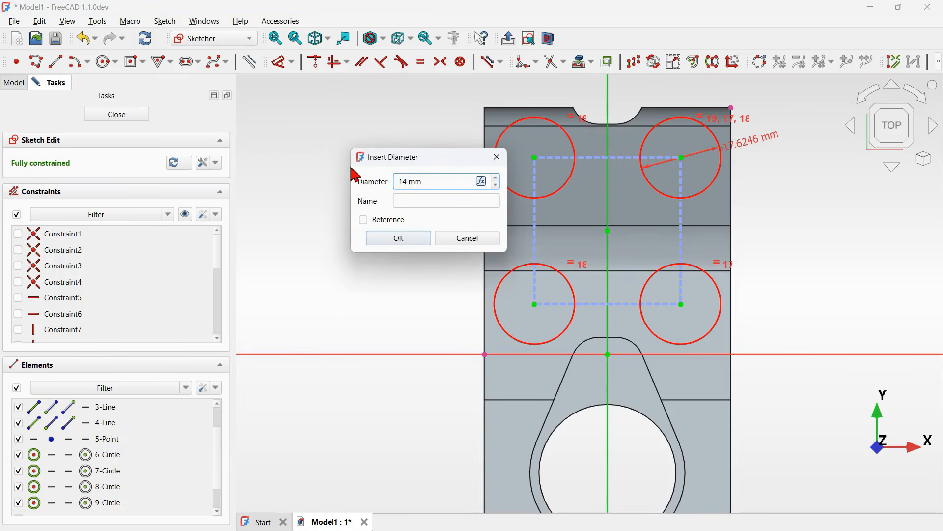
key(Return)
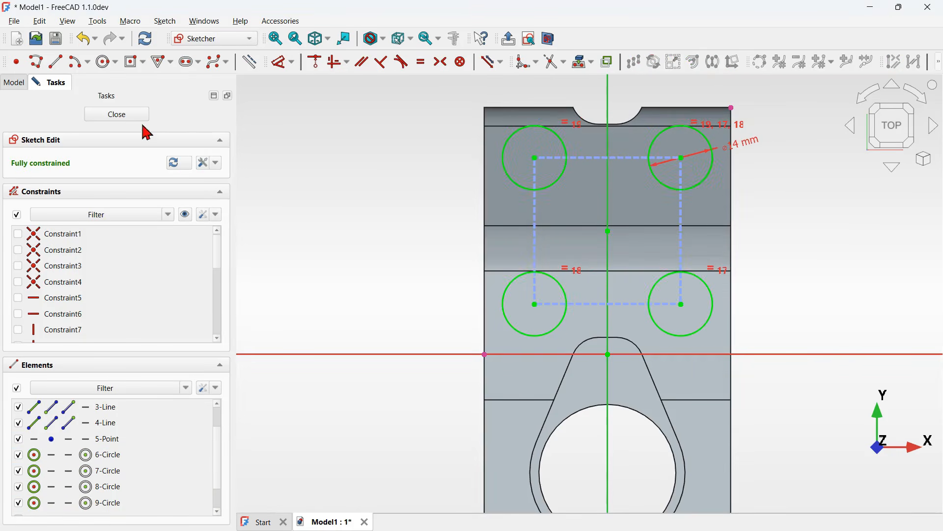
click(126, 118)
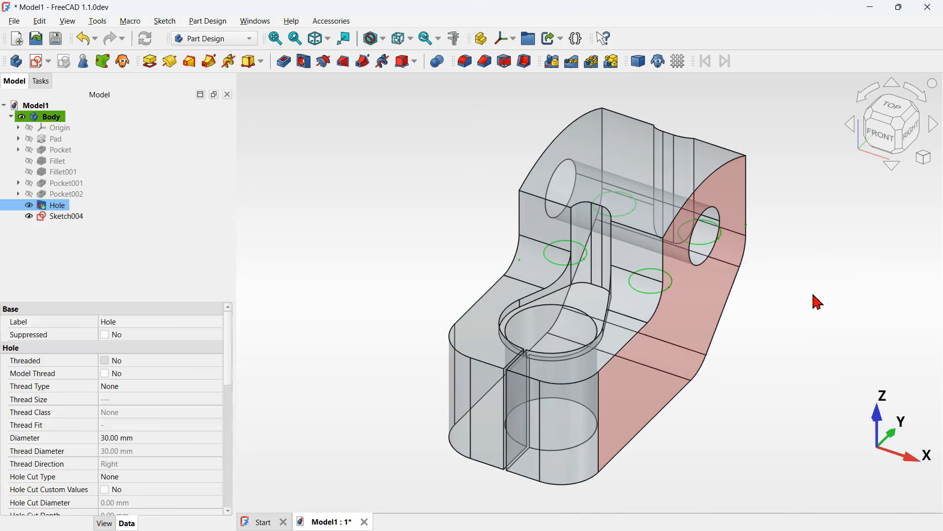
- Offset the new sketch's attachment position along z to 34 mm
click(783, 304)
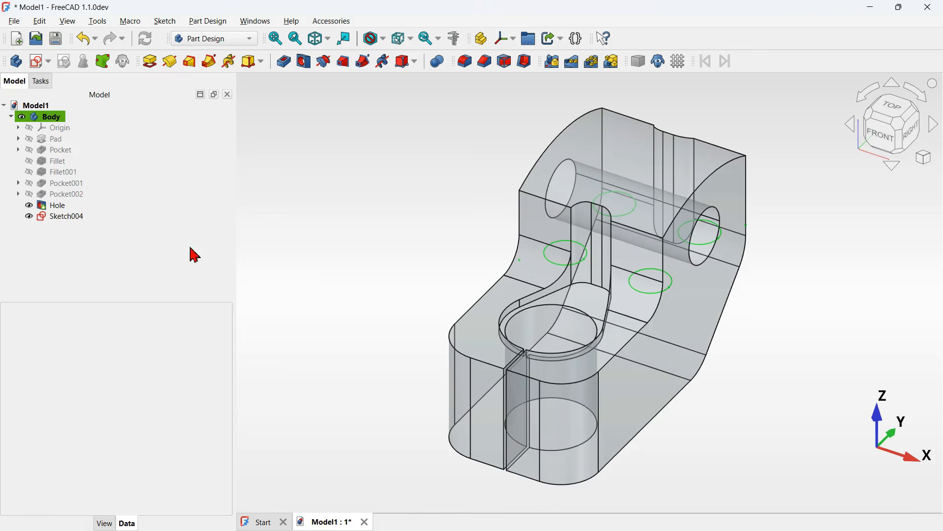
middle_drag(514, 242, 537, 330)
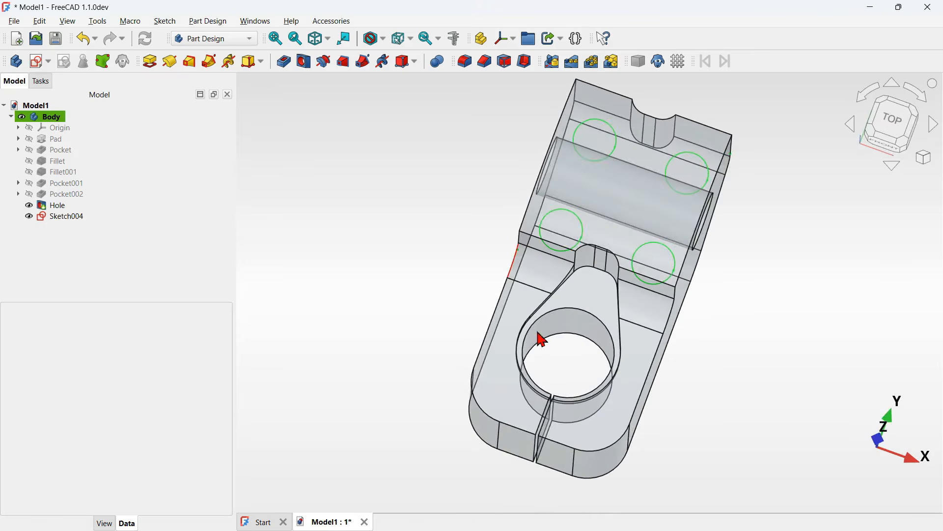
key(0)
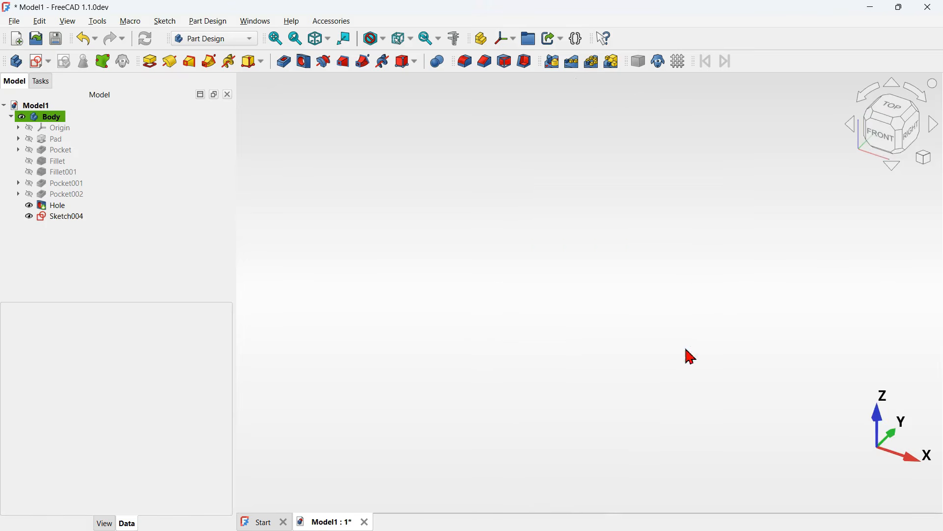
click(914, 141)
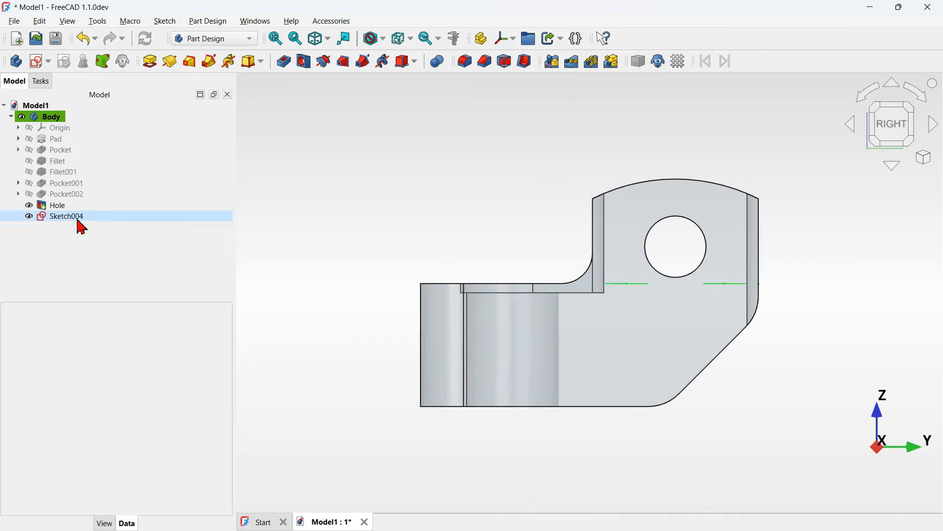
click(108, 217)
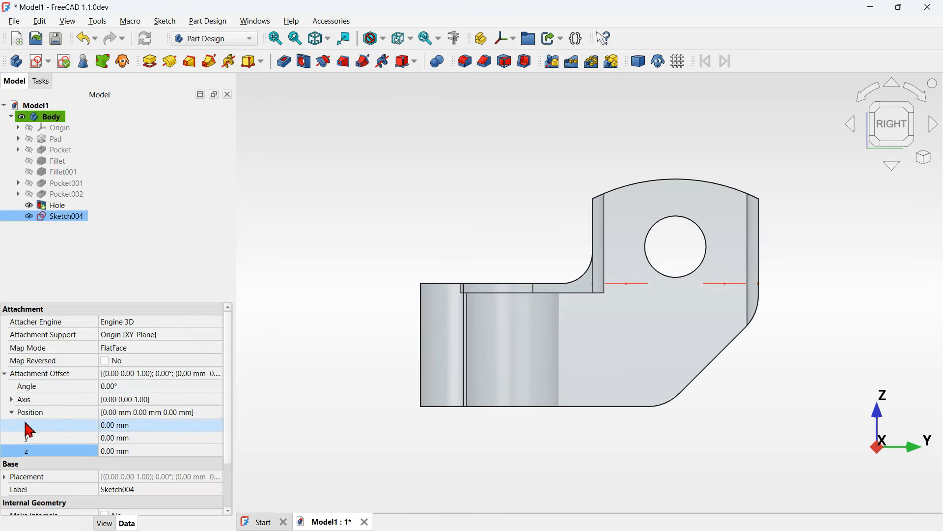
click(168, 452)
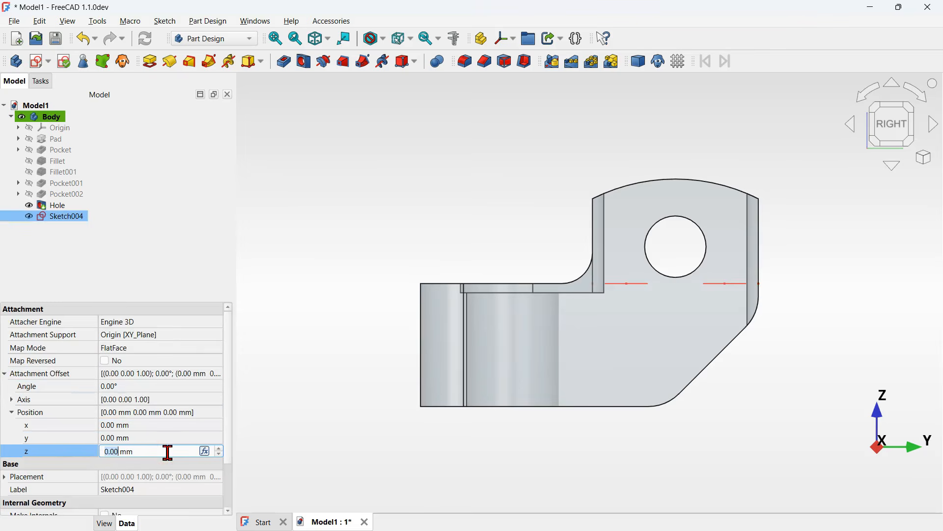
text(34)
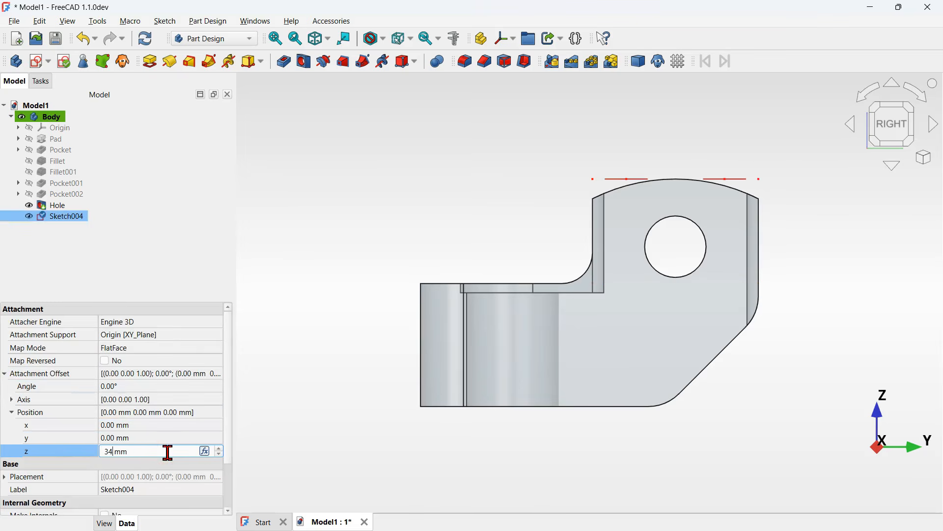
key(Return)
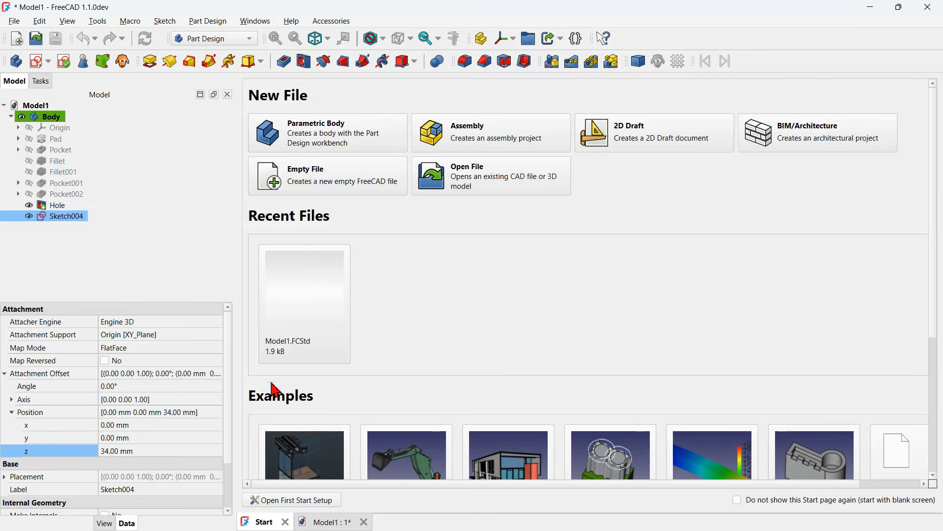
- Open the offset bolt-hole sketch to check its circles against the part, then close it
click(286, 522)
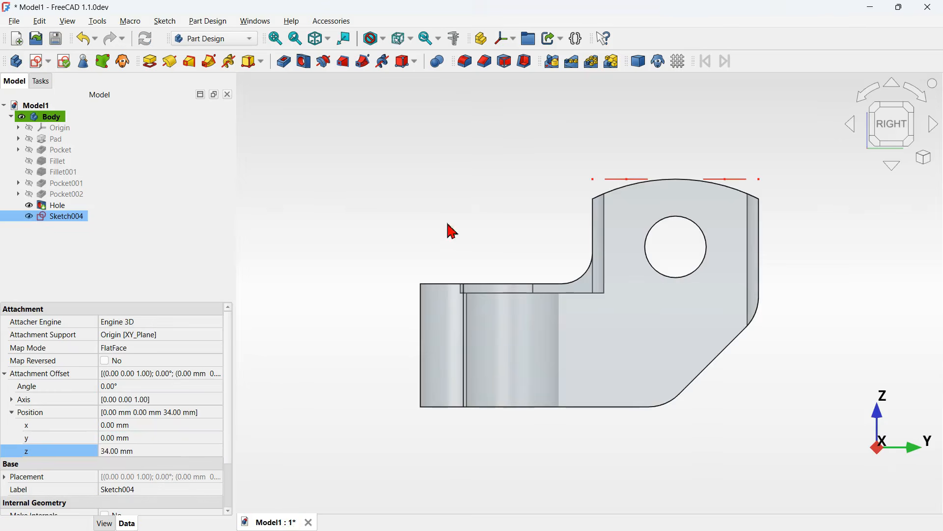
click(468, 197)
mouse_move(524, 187)
middle_down()
mouse_move(551, 208)
mouse_move(526, 212)
mouse_move(521, 196)
middle_up()
scroll(744, 141, up, 4)
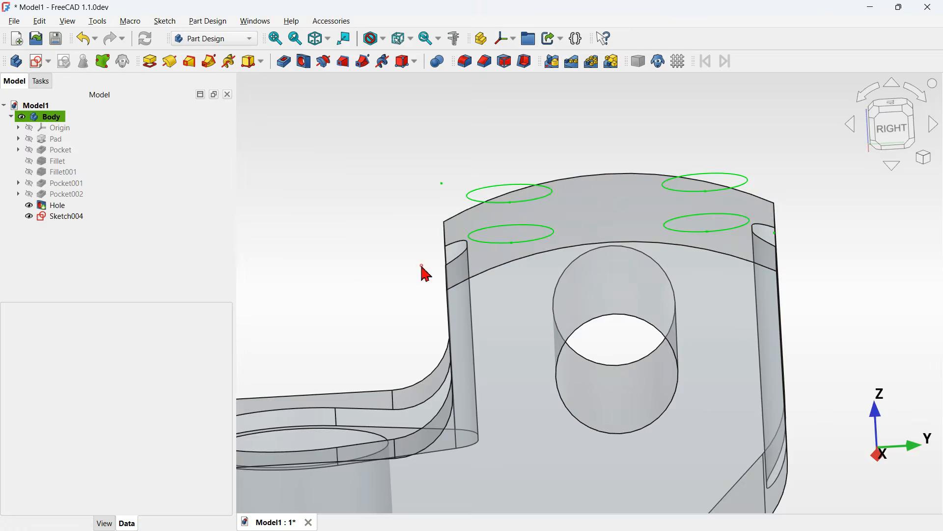
mouse_move(421, 266)
mouse_down()
mouse_move(488, 263)
mouse_move(447, 263)
mouse_up()
click(91, 217)
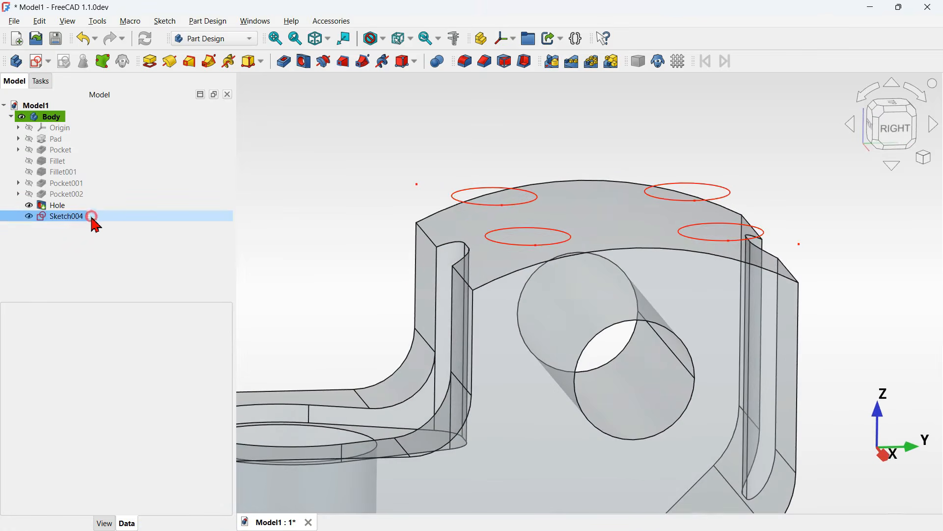
double_click(93, 216)
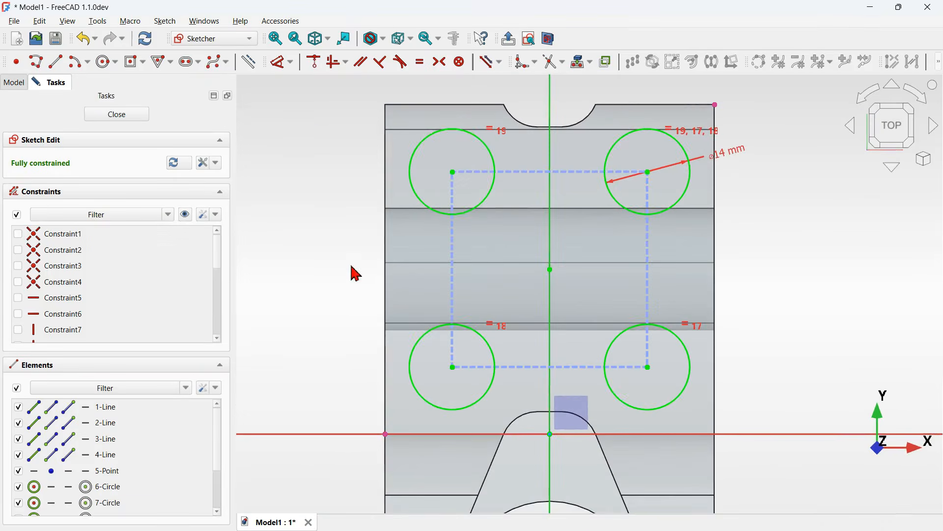
drag(364, 392, 424, 481)
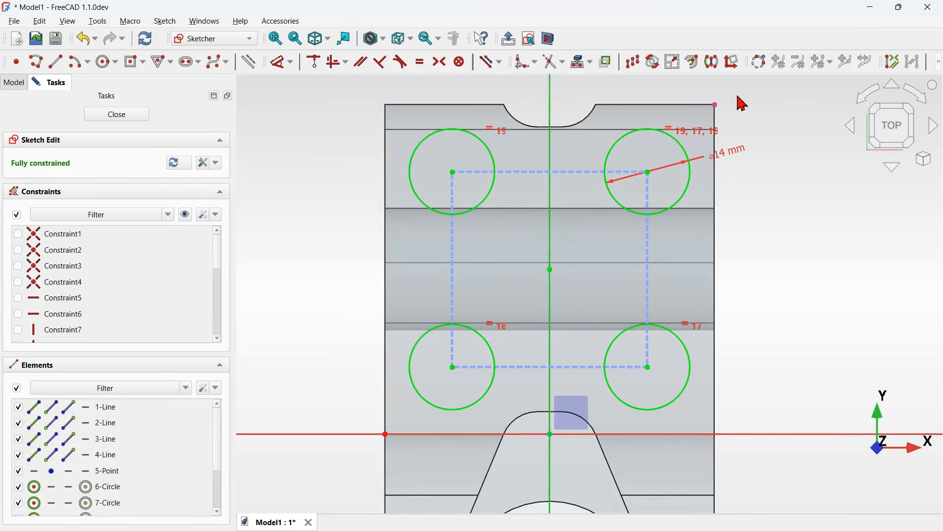
click(250, 62)
click(128, 117)
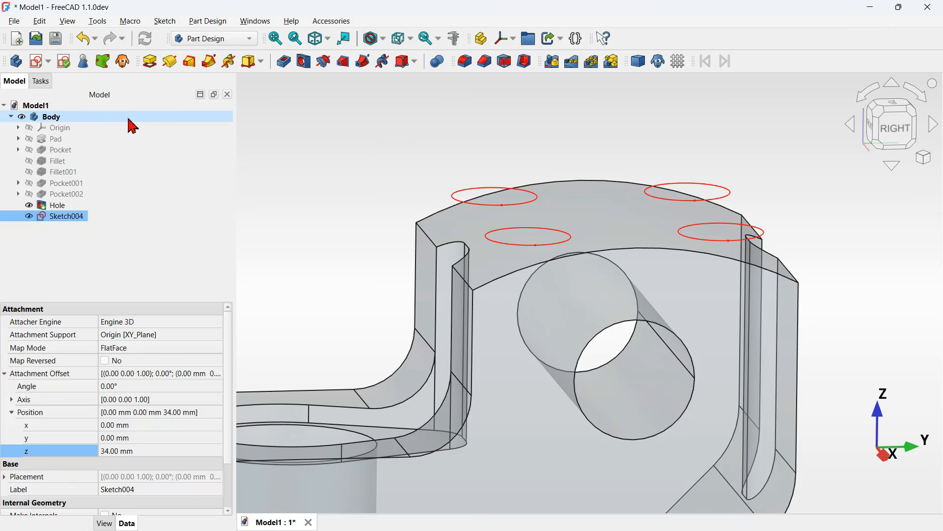
- Create a Hole feature from the four-circle sketch with 6 mm diameter and 25 mm depth
click(498, 123)
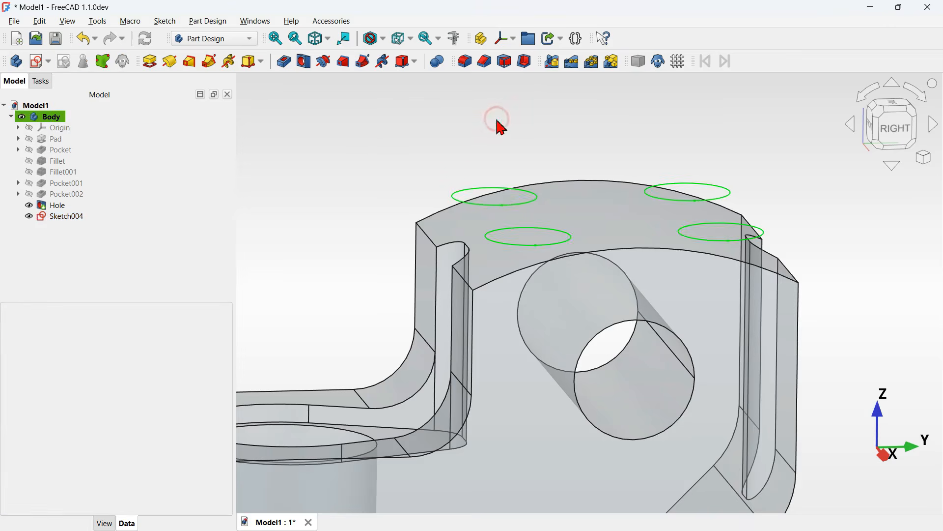
click(893, 129)
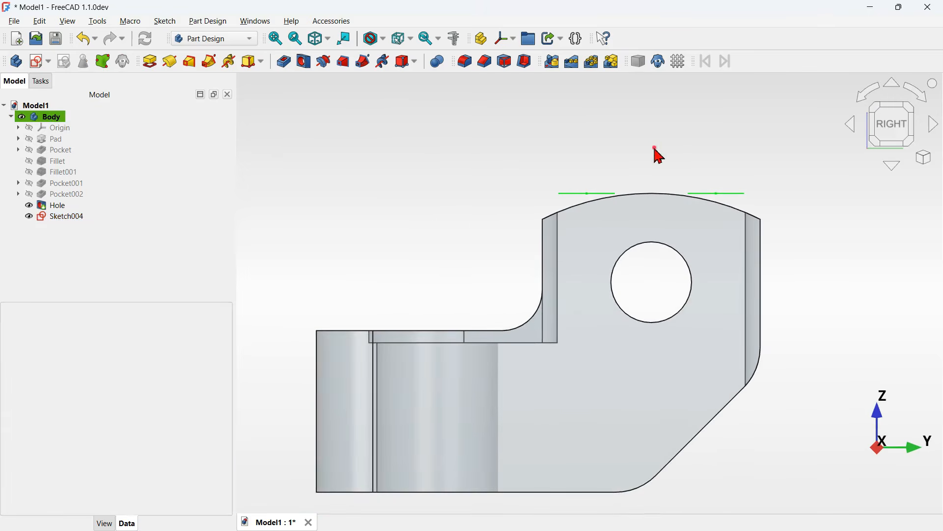
middle_drag(657, 150, 688, 179)
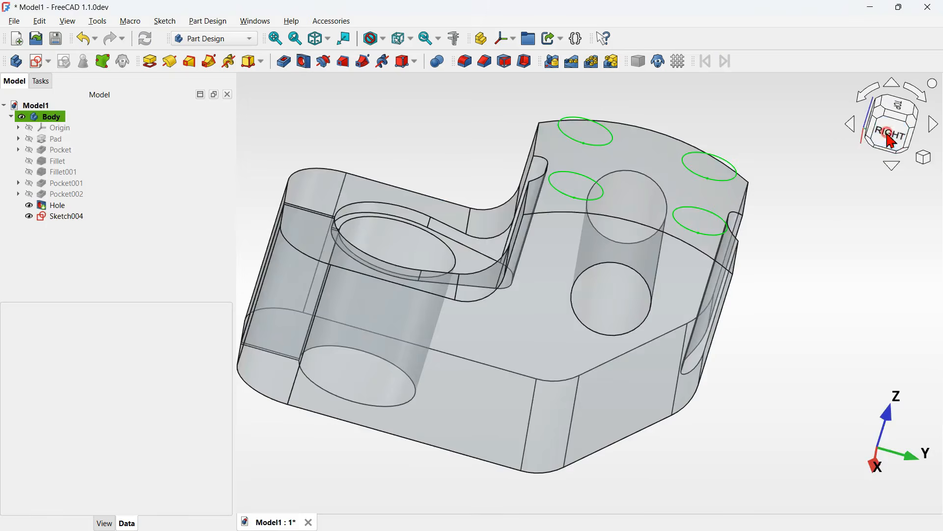
click(886, 135)
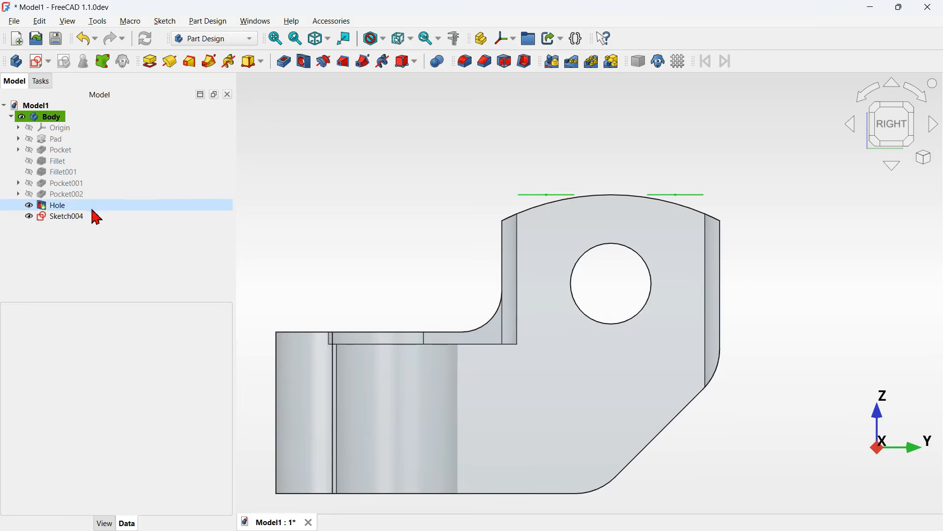
click(107, 219)
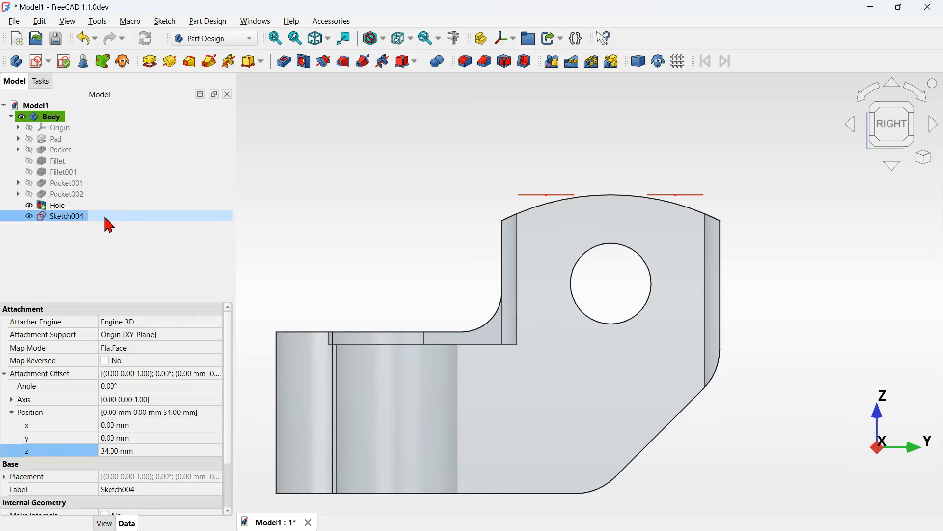
click(305, 63)
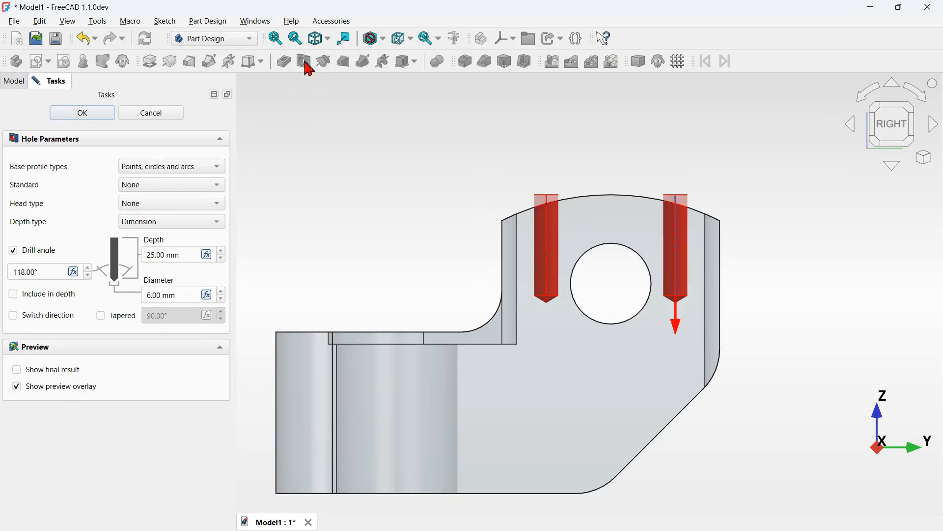
click(93, 116)
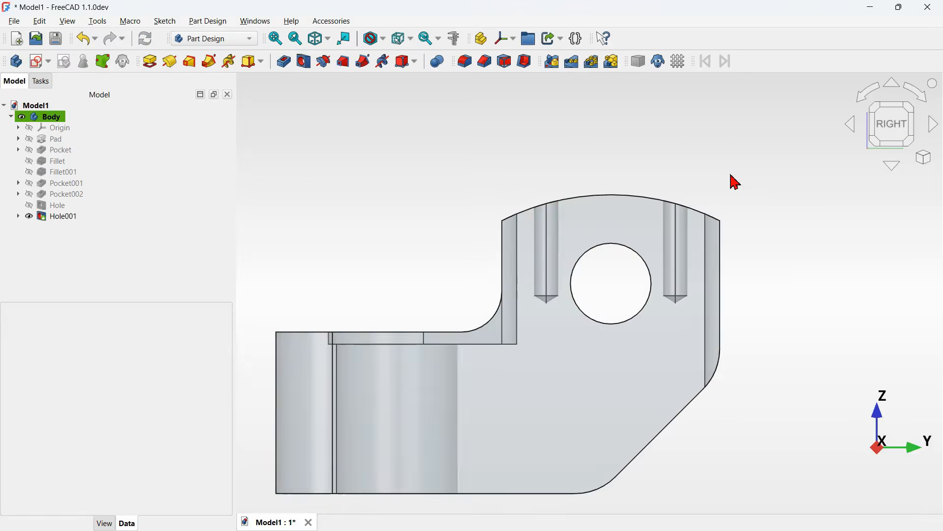
- Create a new sketch on the clamp's side face
click(465, 158)
key(0)
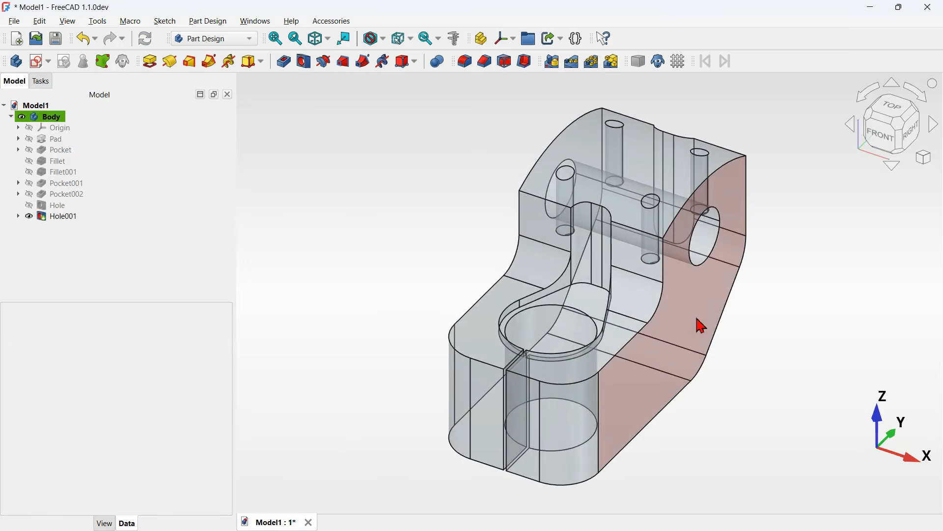
click(655, 388)
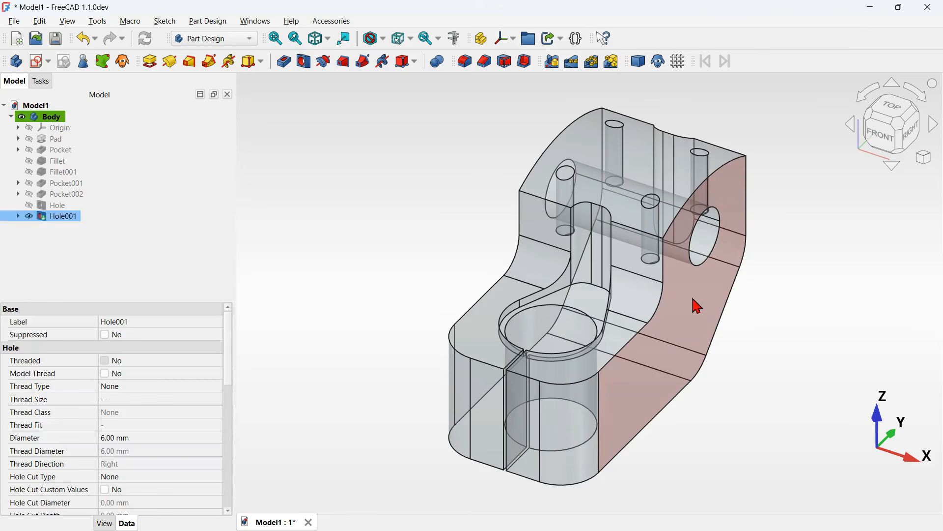
click(38, 63)
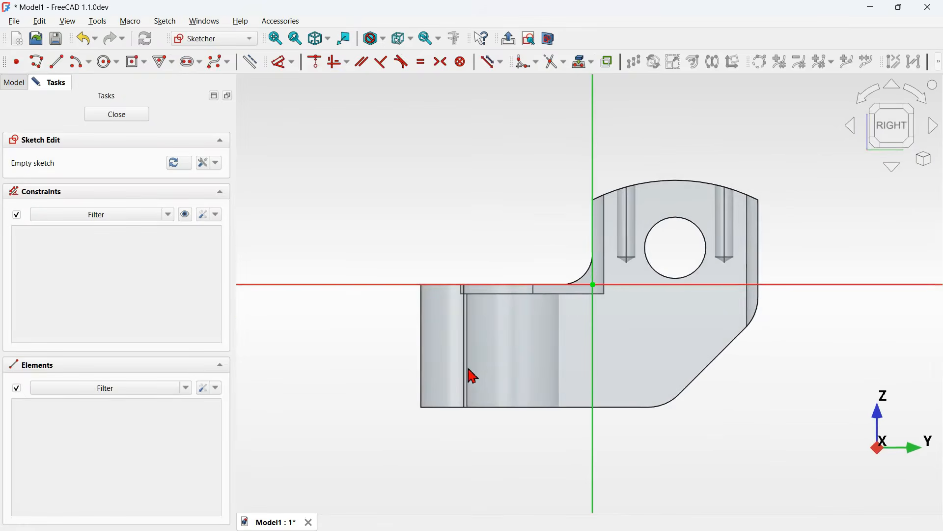
- Project the rear clamp face's outline into the sketch as external geometry
scroll(479, 379, up, 4)
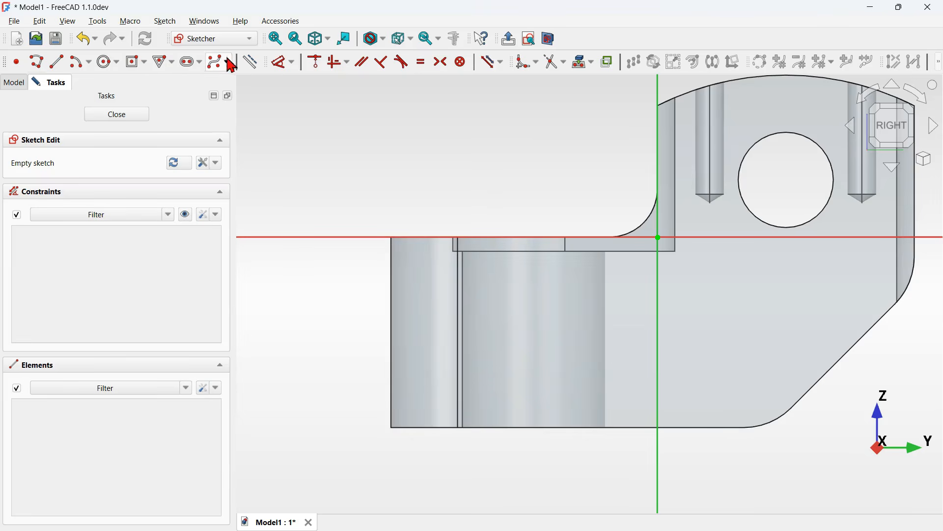
click(252, 63)
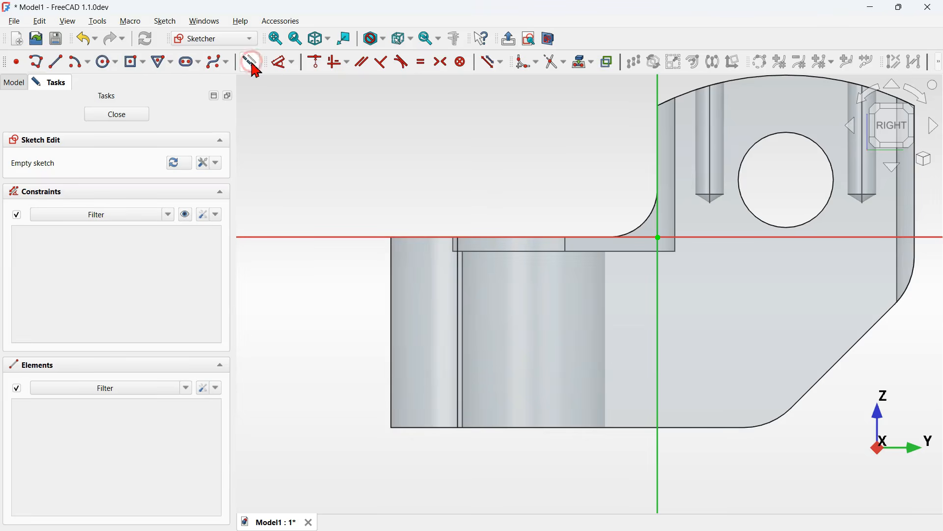
click(580, 63)
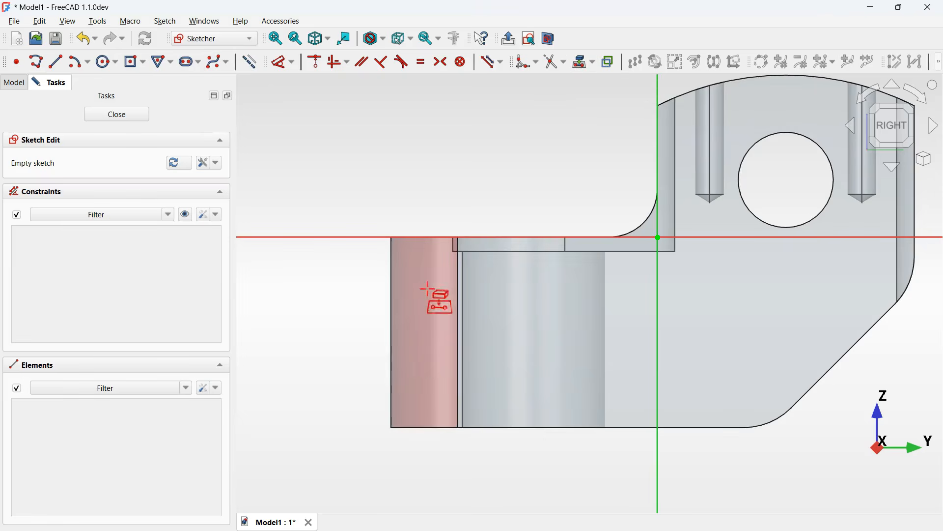
click(419, 327)
scroll(413, 317, up, 2)
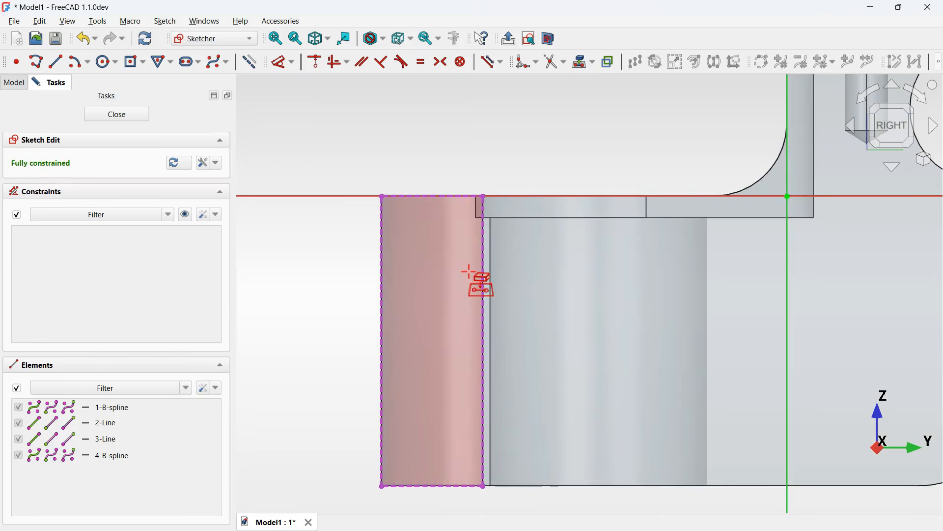
click(242, 61)
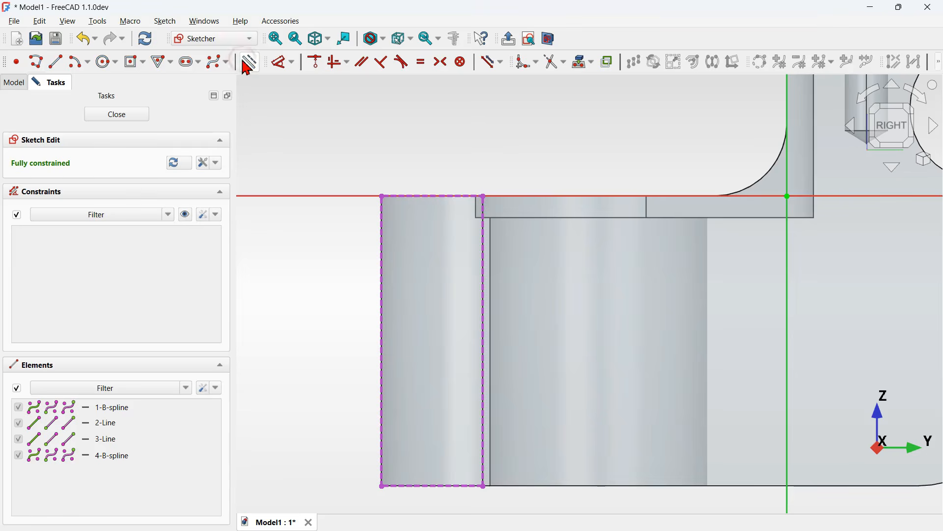
- Draw two 14 mm circles stacked vertically inside the projected rear face
click(104, 62)
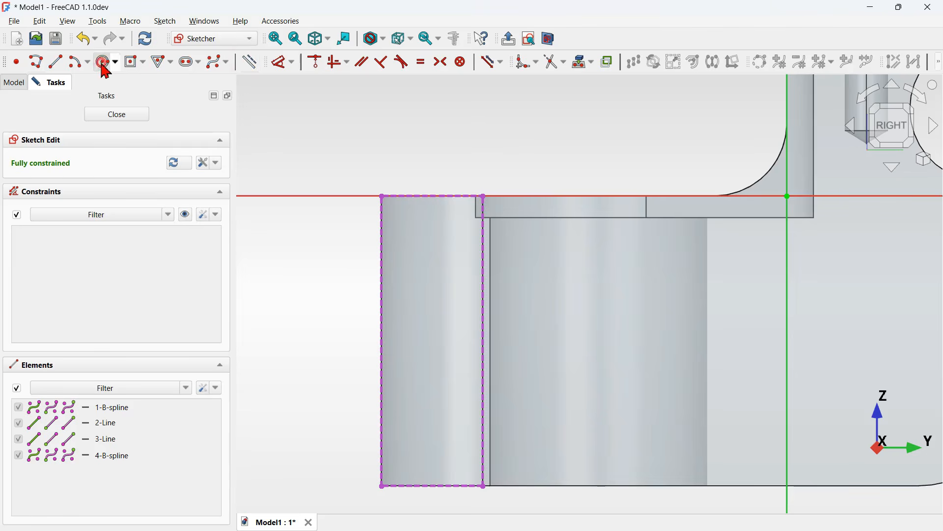
click(433, 254)
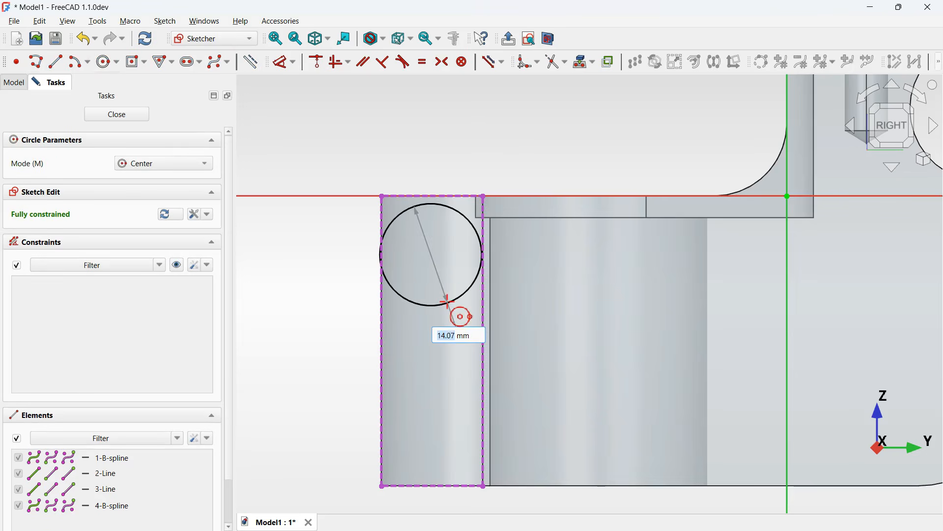
key(Return)
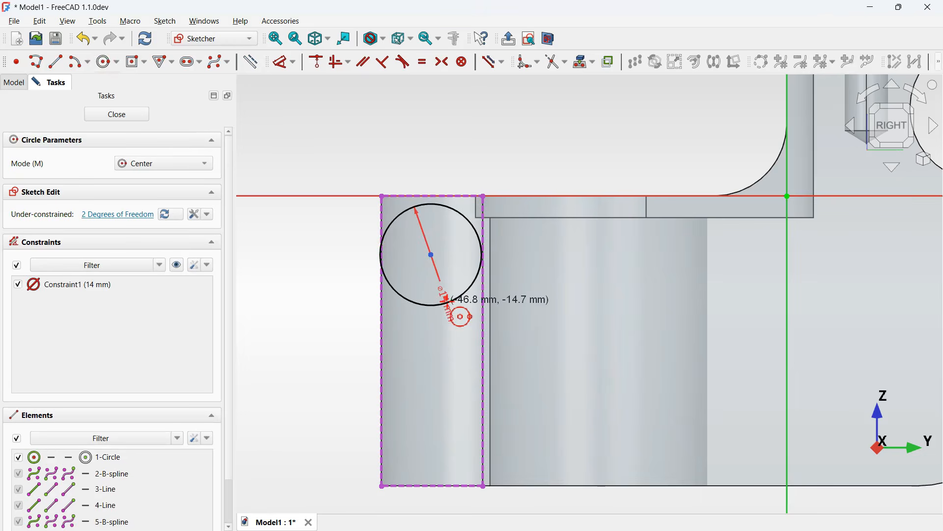
click(430, 399)
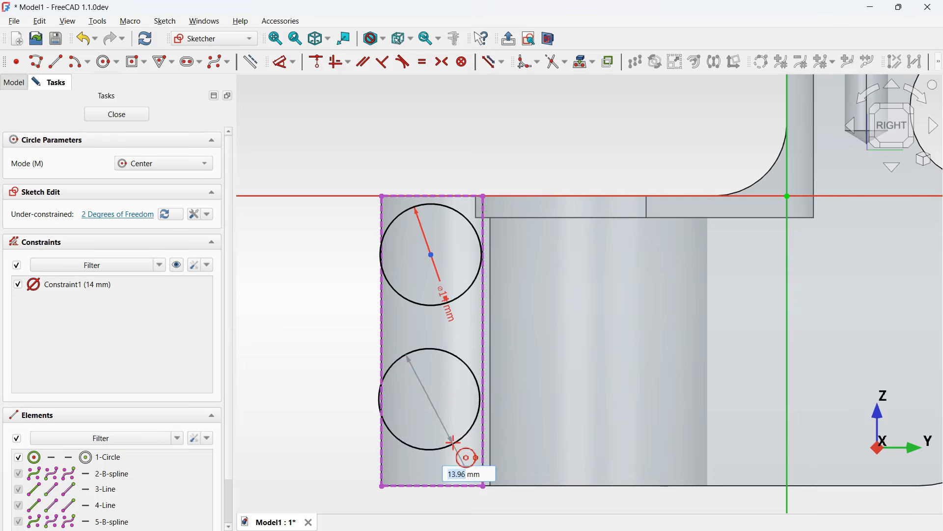
text(14)
key(Return)
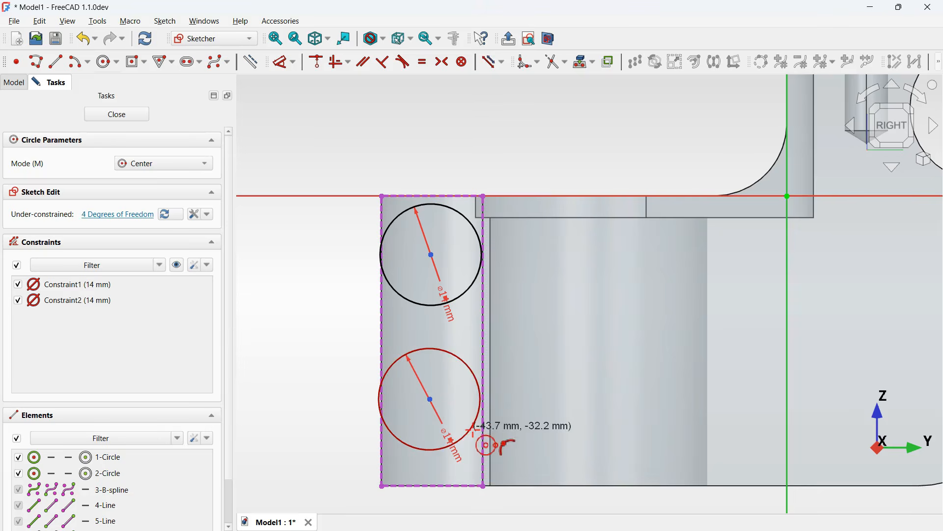
key(Escape)
- Constrain the two circle centres to be vertically aligned
drag(449, 415, 422, 396)
click(446, 204)
click(347, 63)
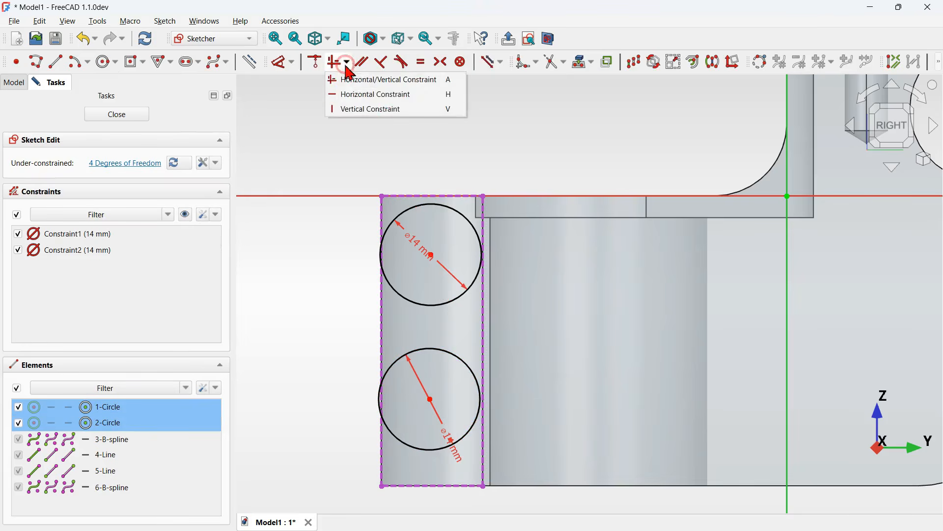
click(388, 110)
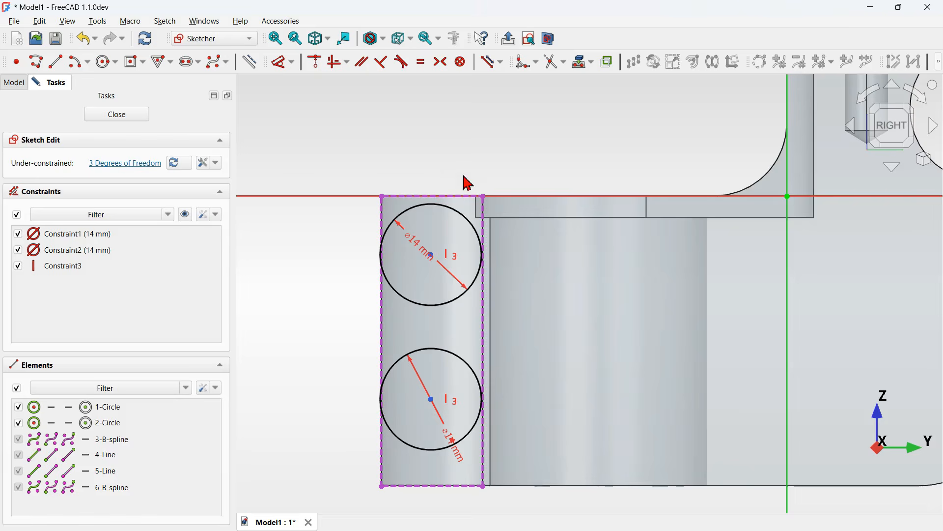
- Dimension the upper circle's centre 9.5 mm horizontally from the projected face's top corner
scroll(434, 160, down, 2)
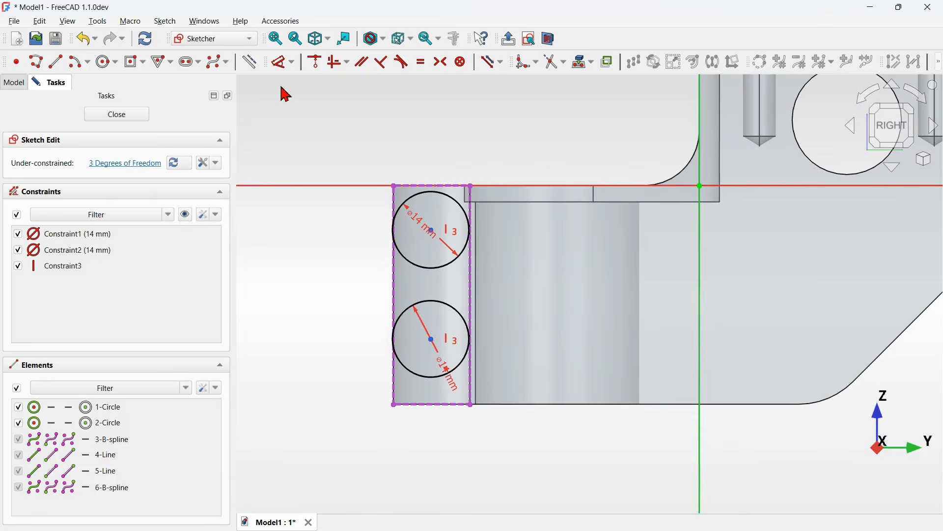
click(283, 62)
scroll(427, 94, up, 2)
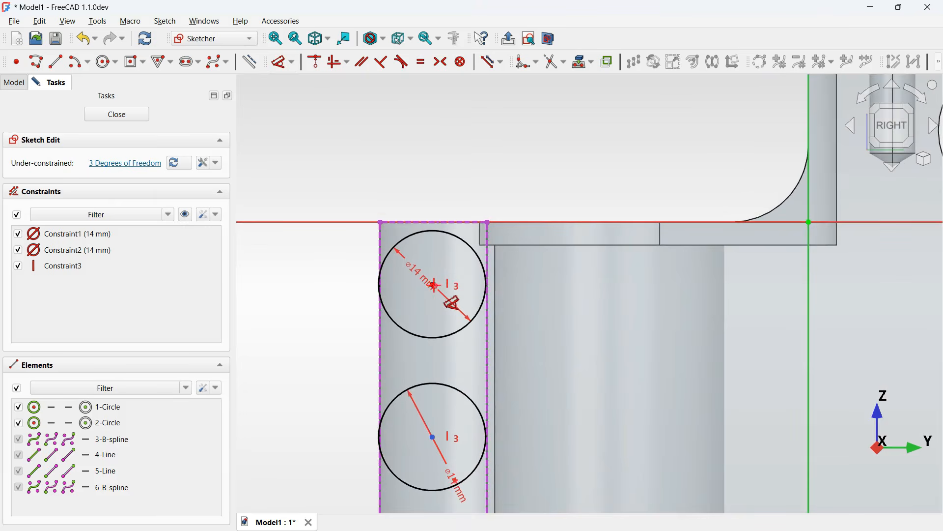
click(434, 285)
click(382, 220)
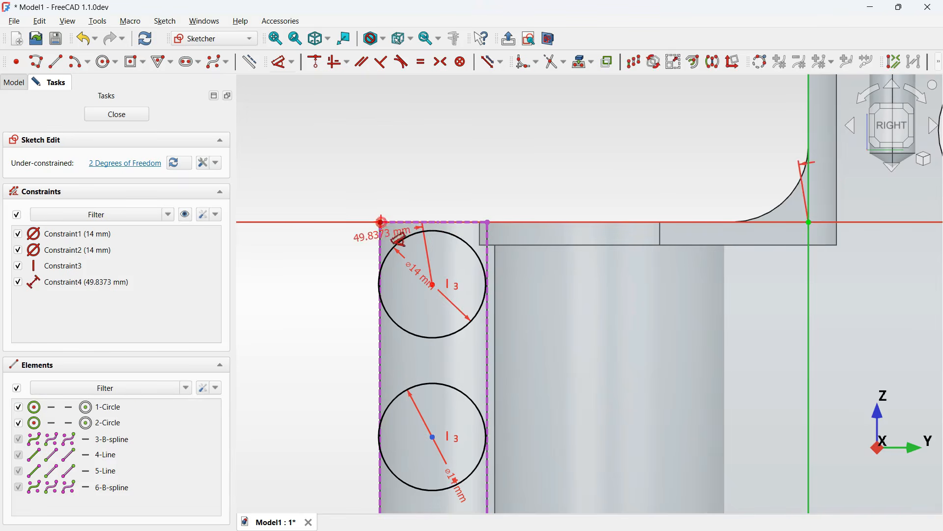
click(418, 156)
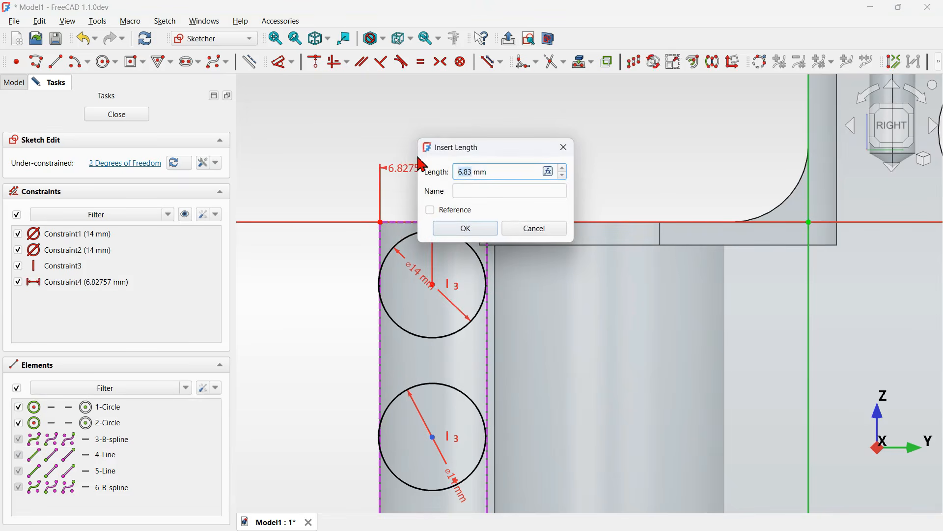
key(Return)
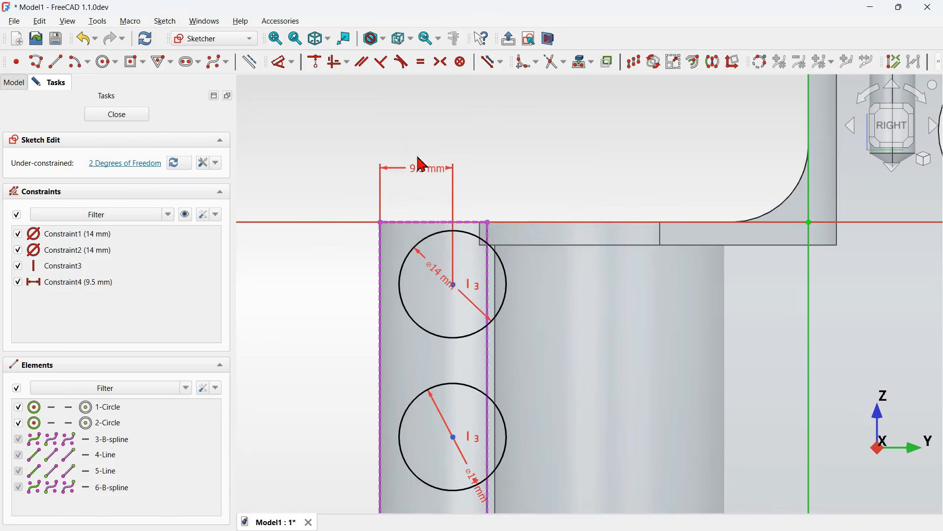
- Dimension the upper circle's centre 12 mm vertically from the projected face's top edge
scroll(480, 141, down, 3)
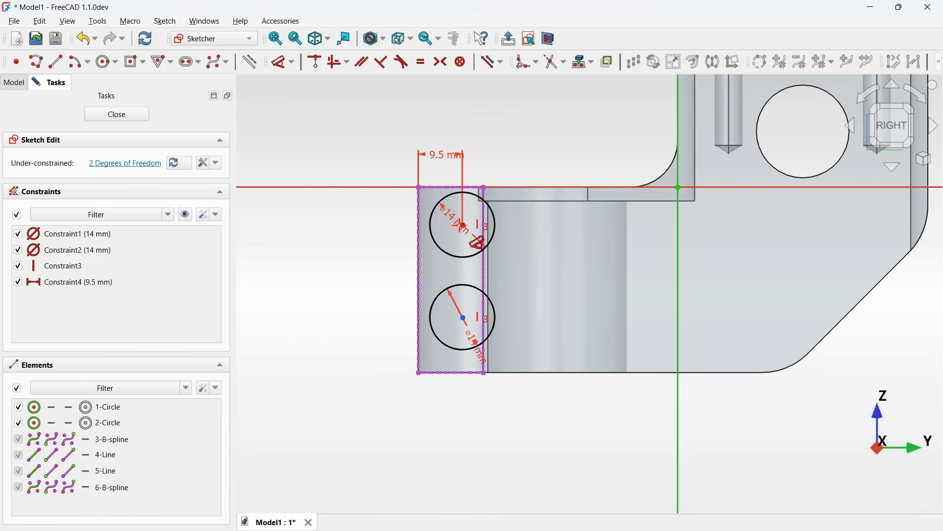
click(463, 226)
click(456, 201)
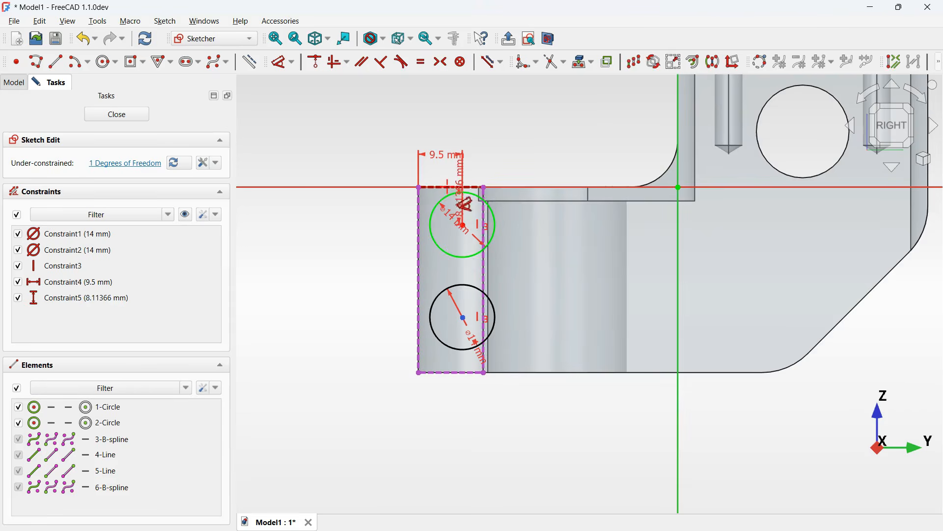
click(358, 217)
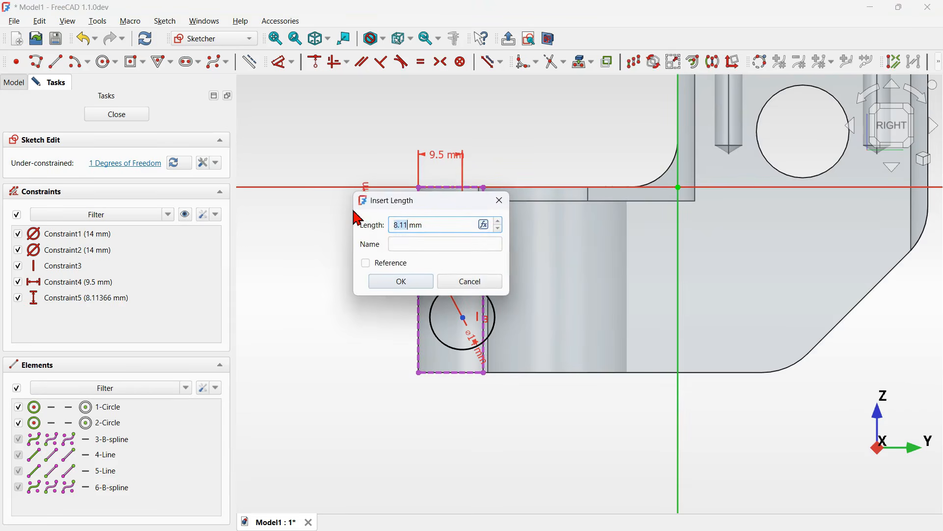
text(12)
key(Return)
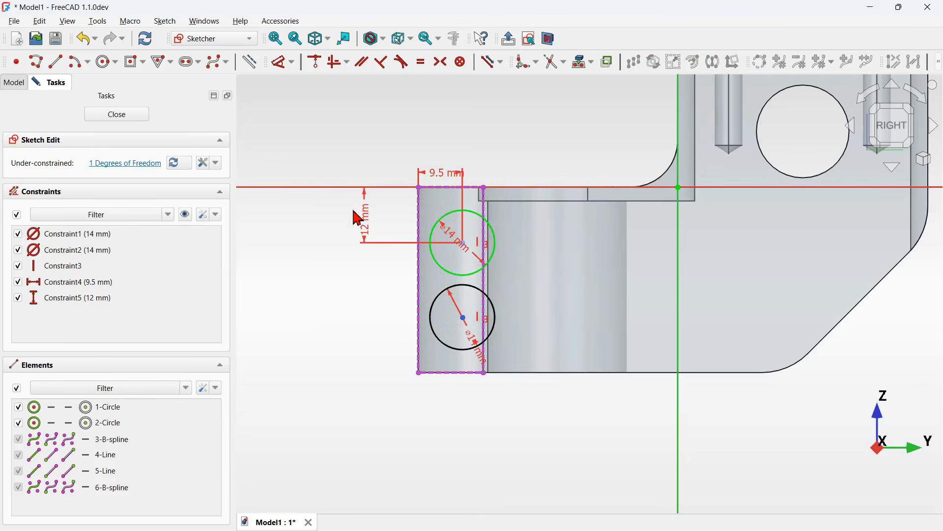
- Dimension the lower circle's centre 12 mm vertically from the projected face's bottom corner
scroll(461, 343, up, 3)
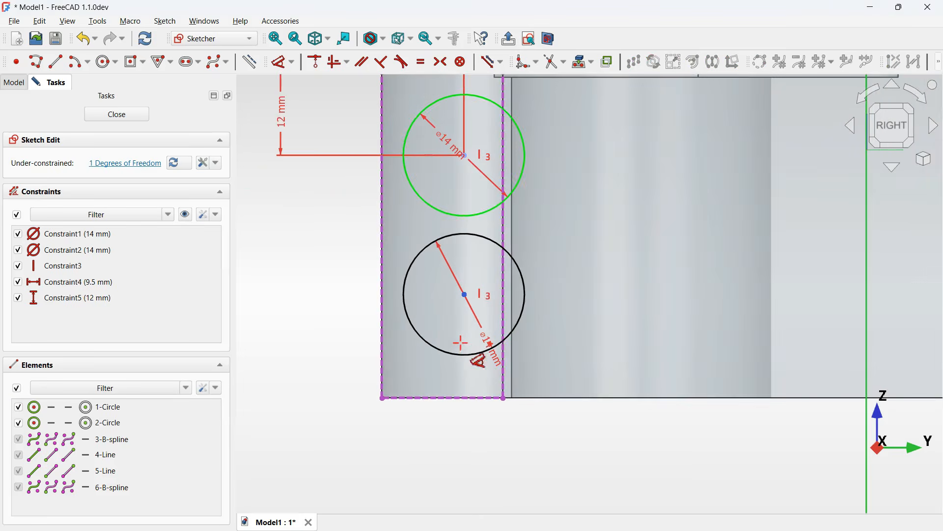
click(465, 295)
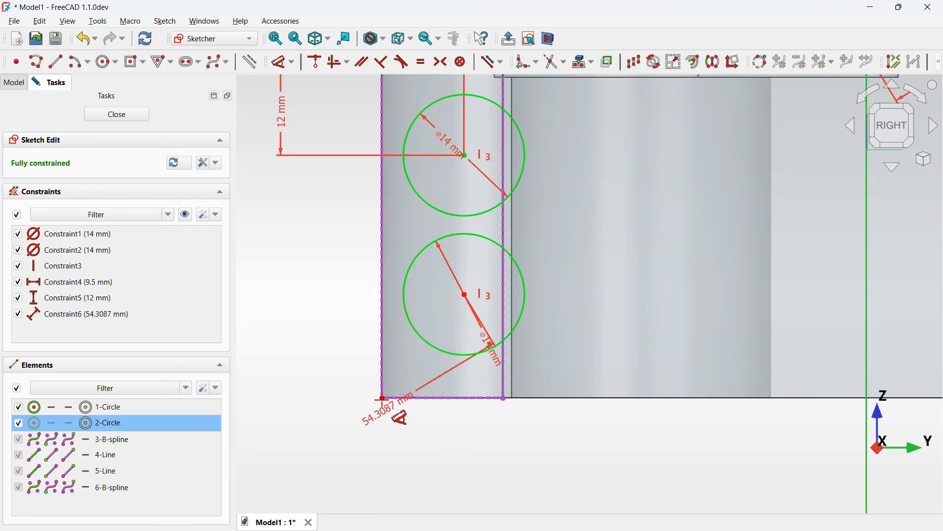
click(383, 398)
click(311, 347)
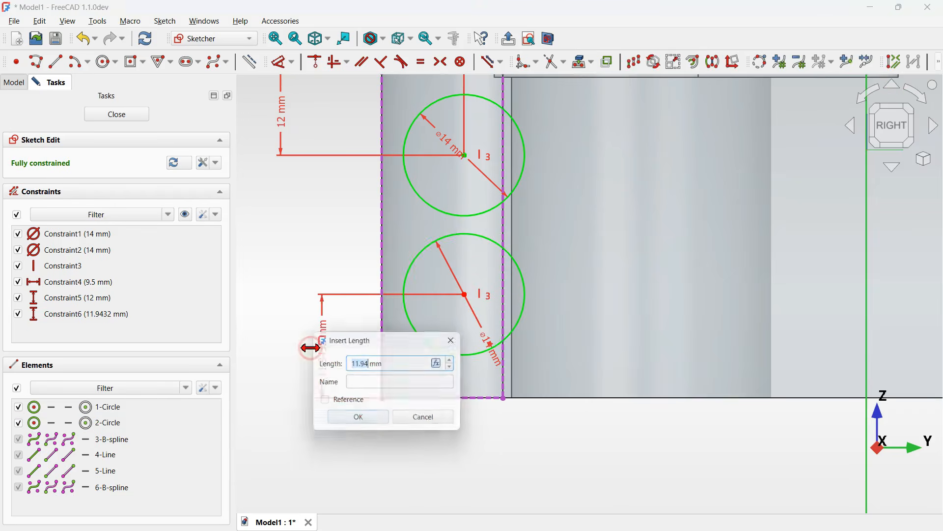
text(12)
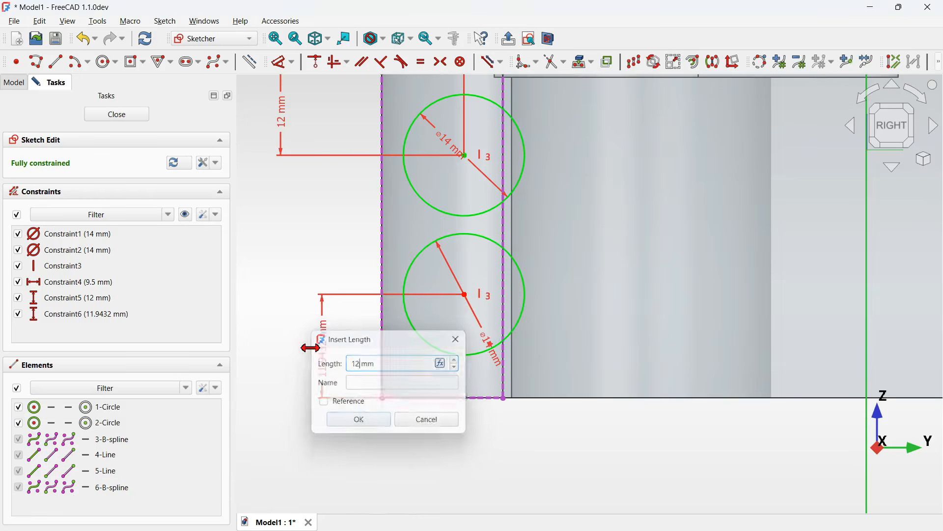
key(Return)
- Convert the lower circle to construction geometry and close the sketch
scroll(446, 408, down, 2)
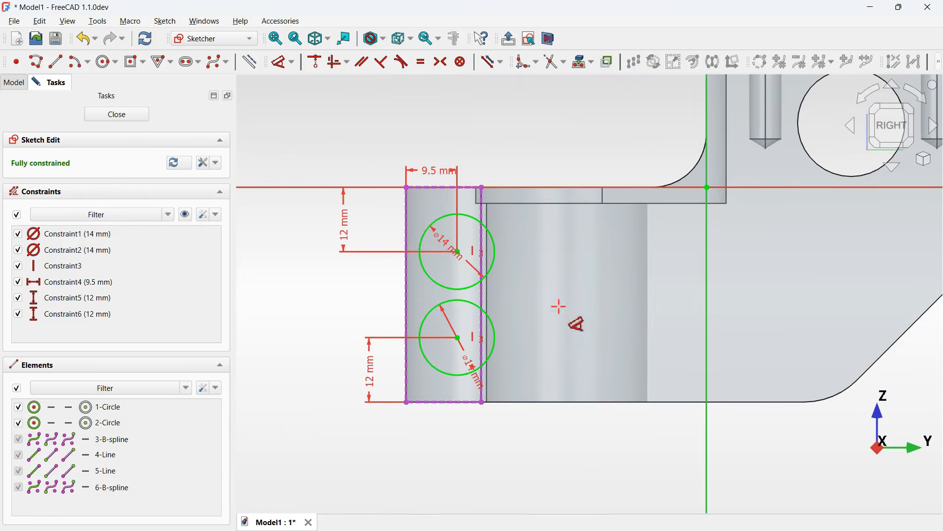
right_click(500, 304)
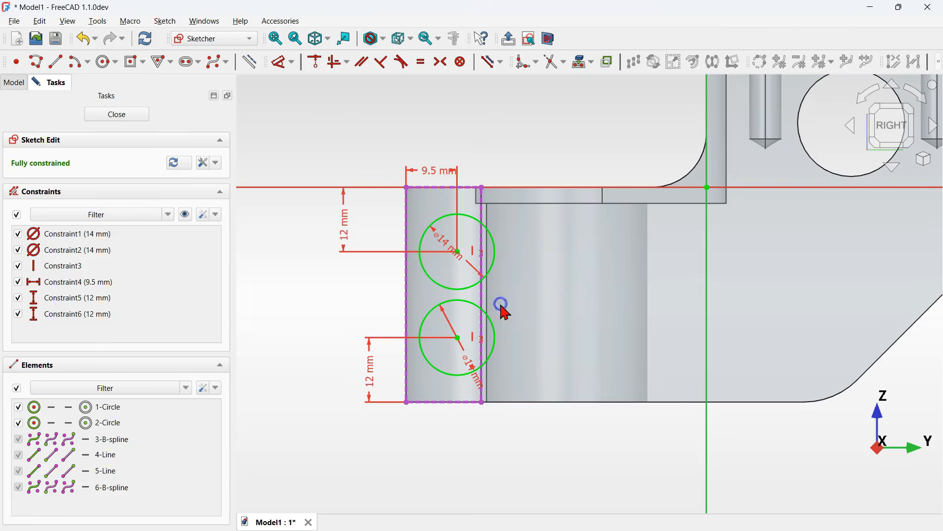
click(503, 352)
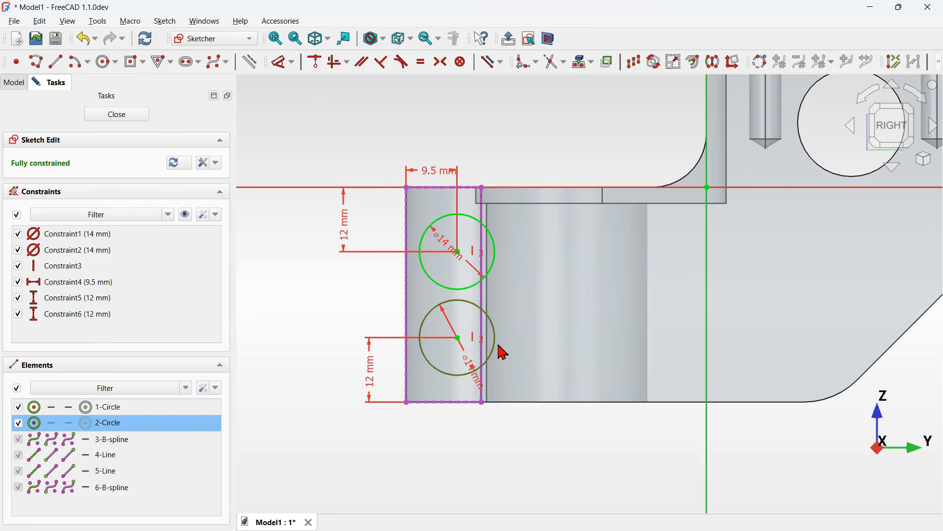
click(252, 64)
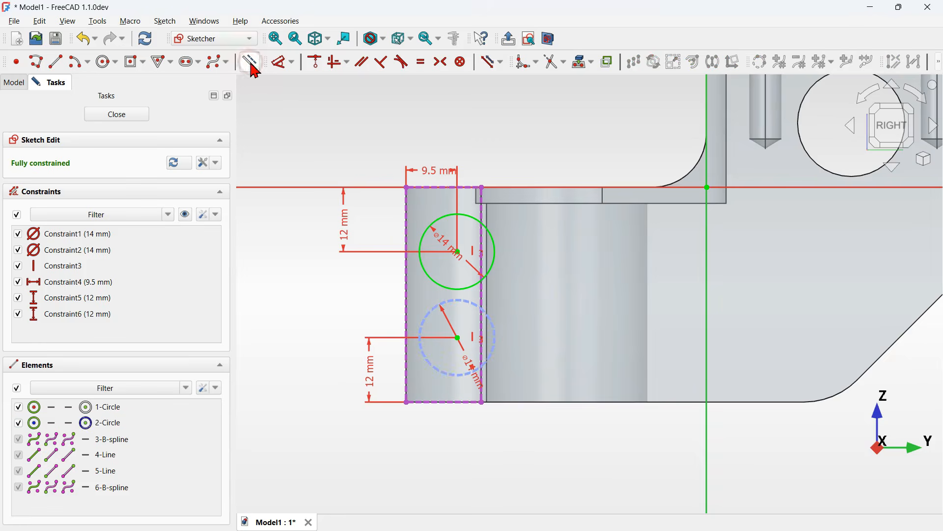
click(113, 112)
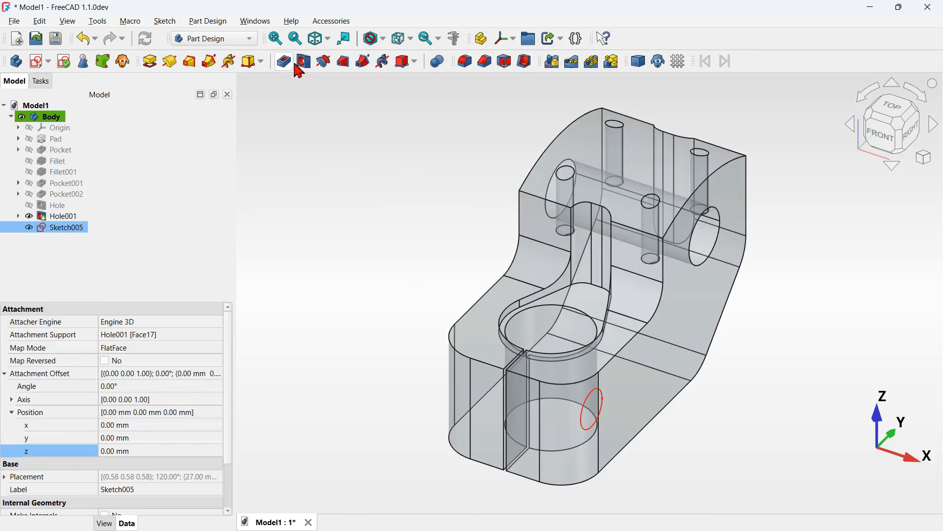
- Create a Hole feature from the sketch, accepting the default hole parameters
click(304, 62)
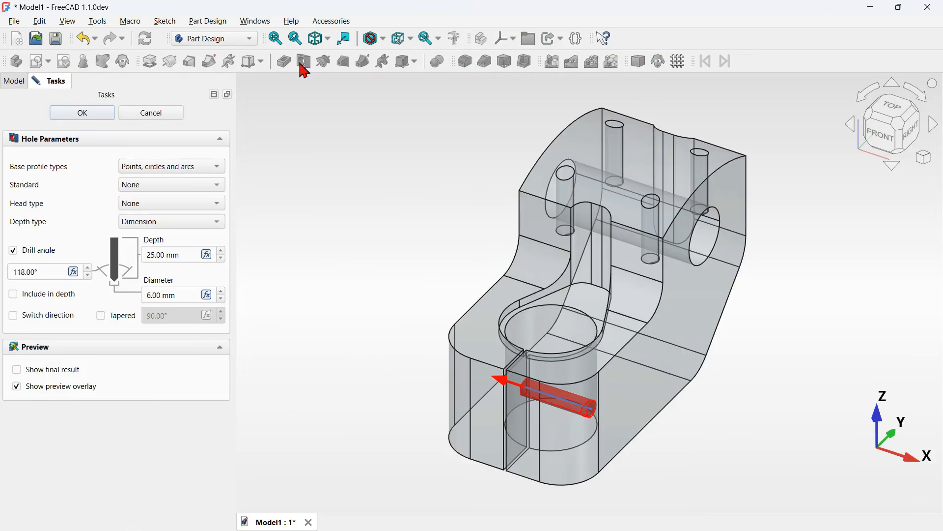
click(84, 111)
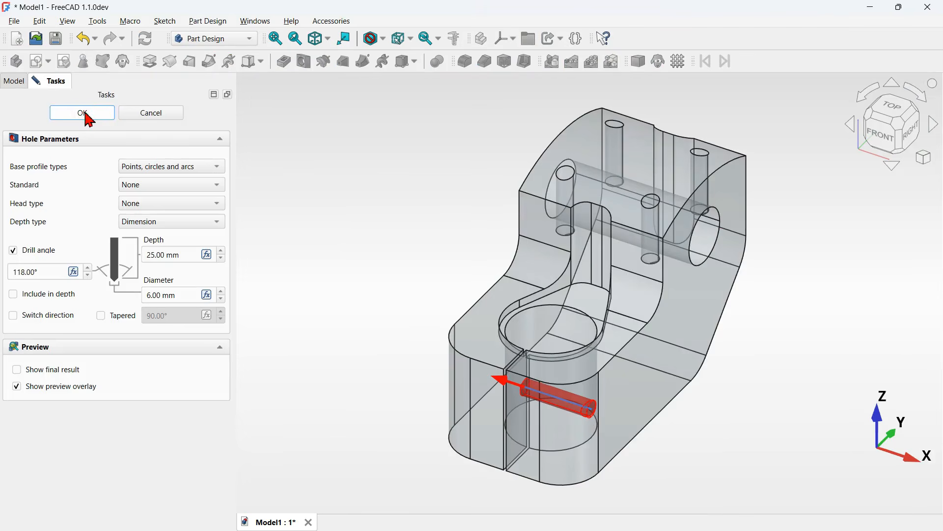
- Duplicate the new hole's sketch and move the copy into the body
click(94, 228)
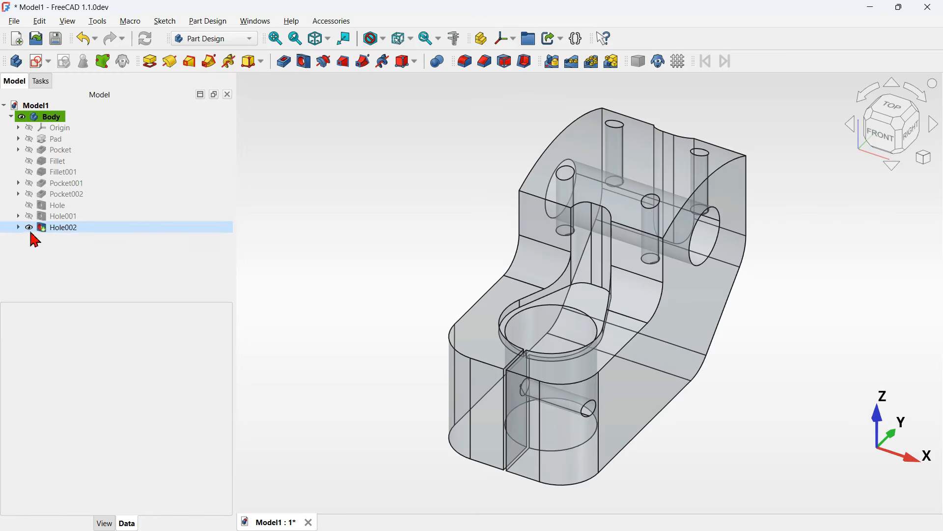
click(18, 228)
click(72, 239)
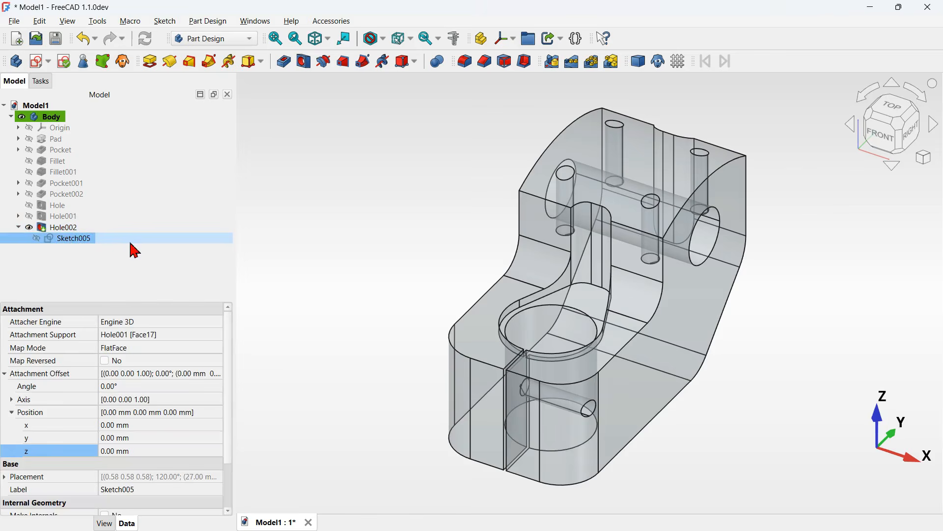
key(ctrl+e)
click(475, 369)
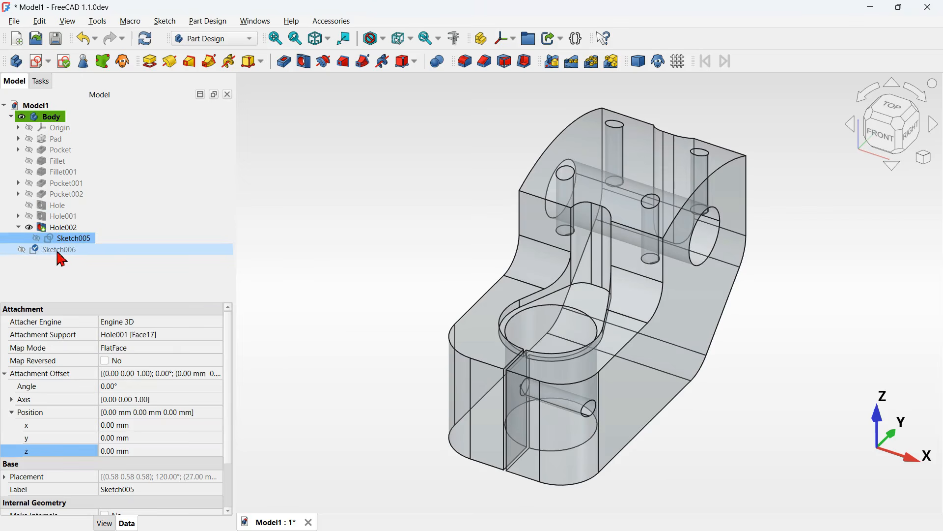
mouse_move(57, 253)
mouse_down()
mouse_move(179, 251)
mouse_move(148, 122)
mouse_up()
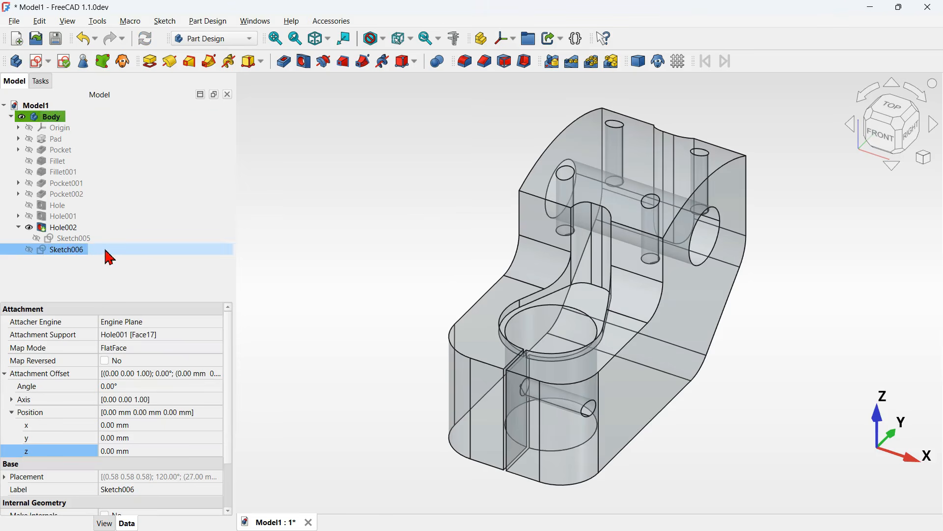
click(405, 303)
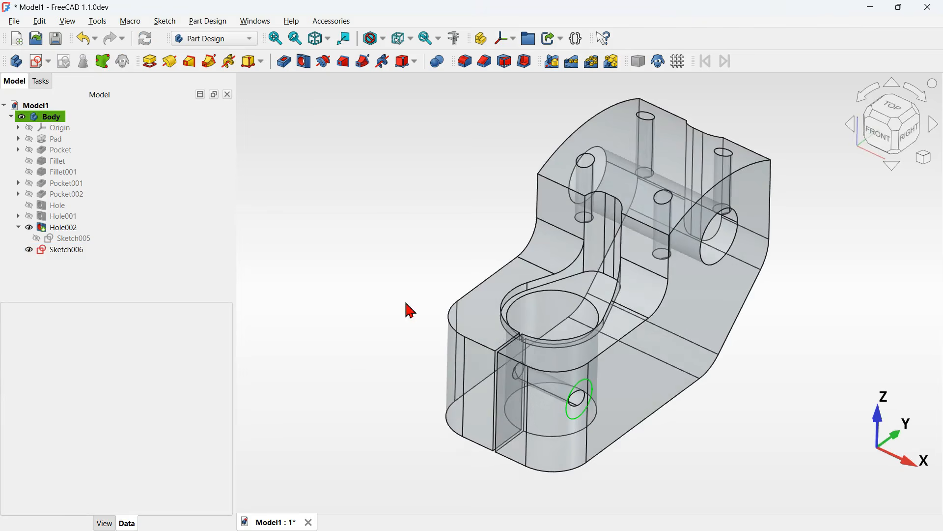
mouse_move(410, 370)
middle_down()
mouse_move(573, 376)
mouse_move(415, 396)
mouse_move(419, 404)
middle_up()
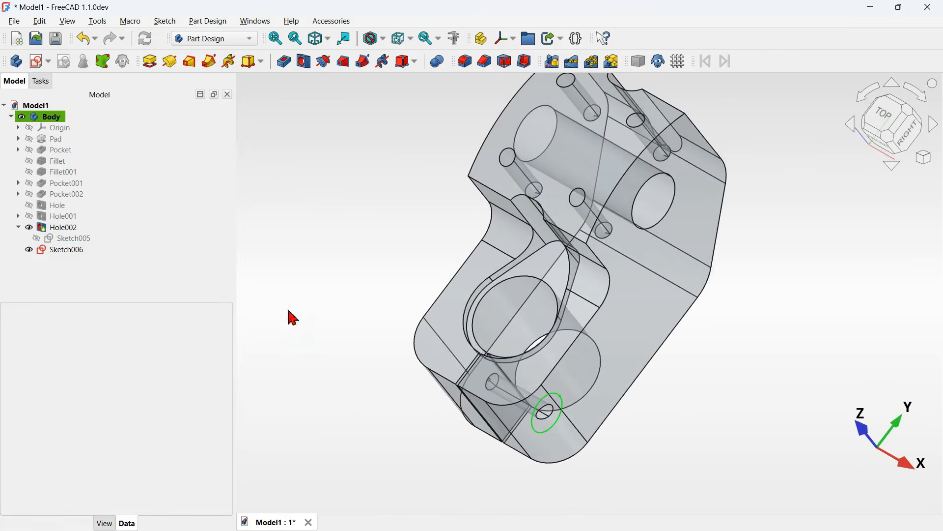
mouse_move(345, 372)
middle_down()
mouse_move(341, 362)
mouse_move(453, 375)
middle_up()
key(0)
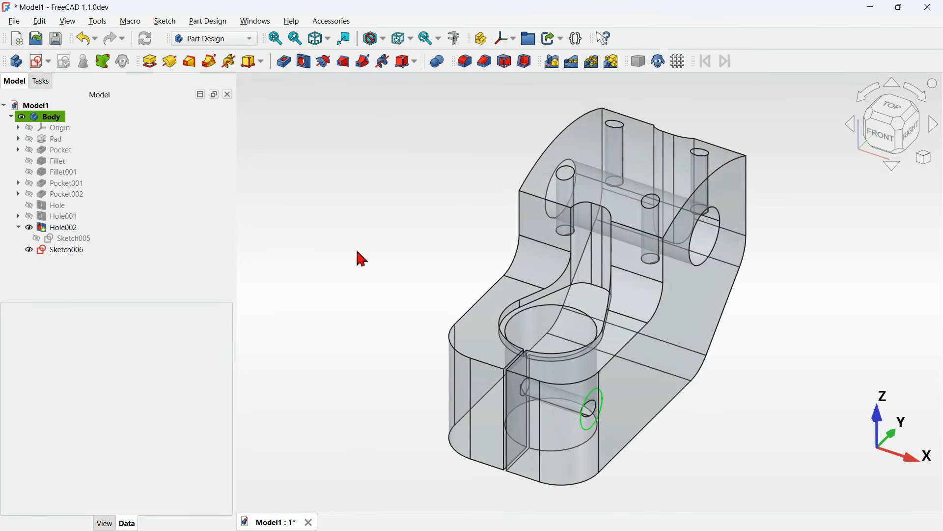
- Reattach the copied sketch to the clamp's opposite outer side face and flip its sides
click(94, 252)
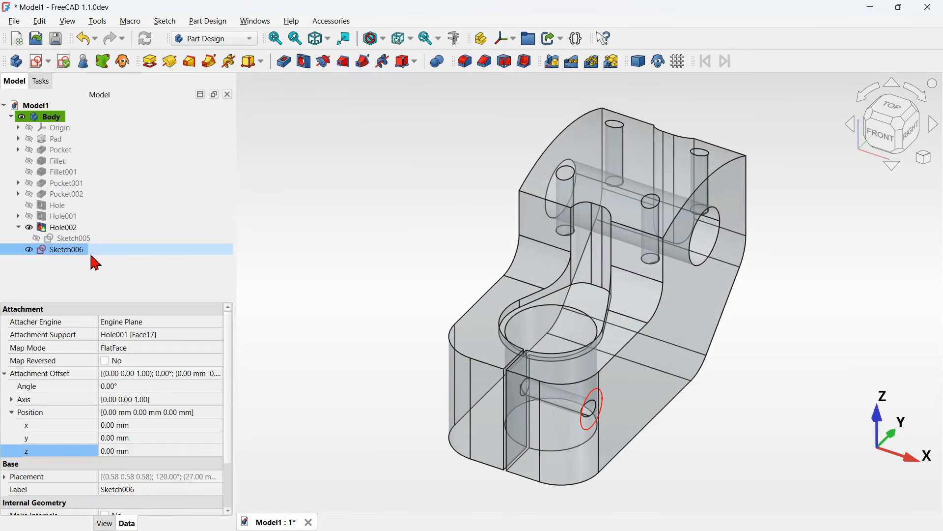
right_click(94, 263)
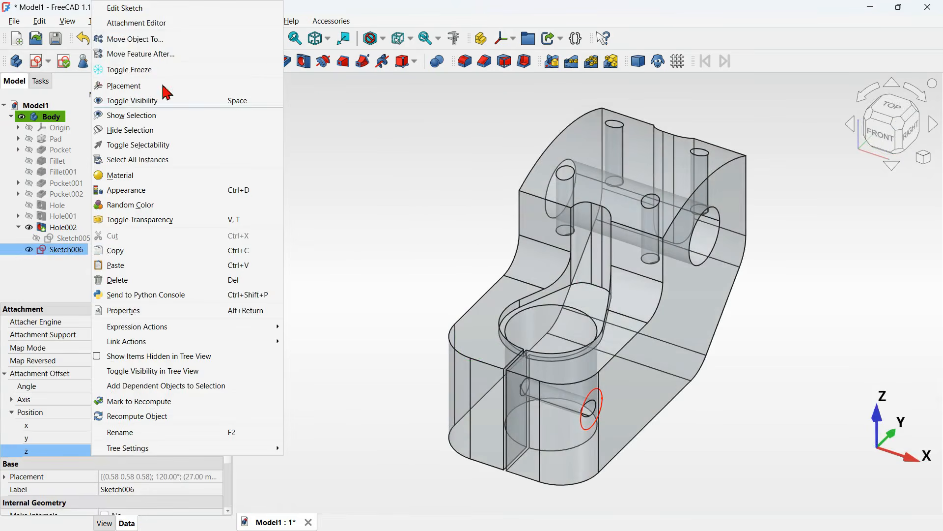
click(172, 24)
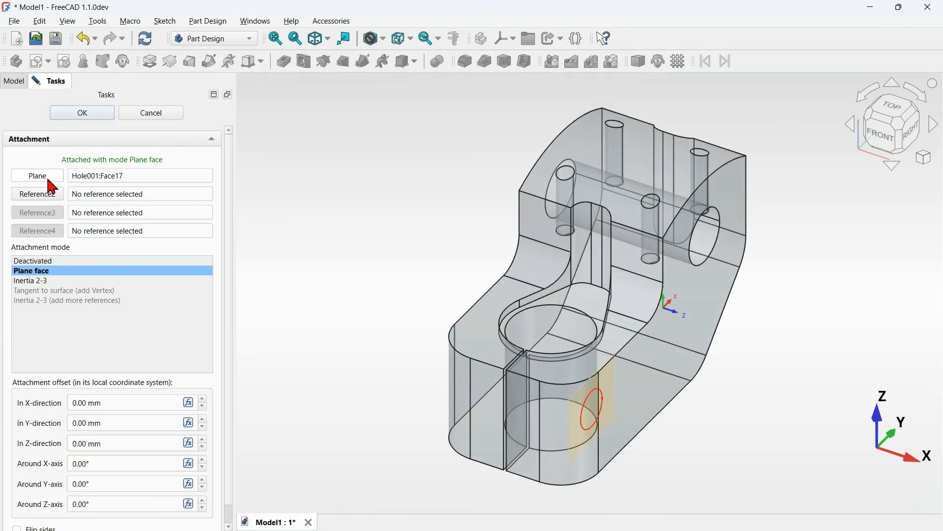
click(39, 175)
middle_drag(414, 360, 561, 351)
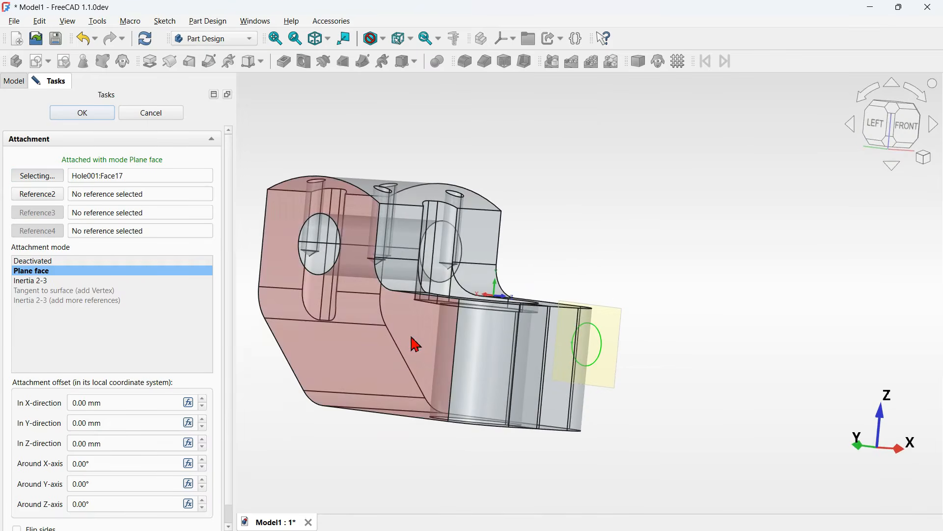
click(413, 338)
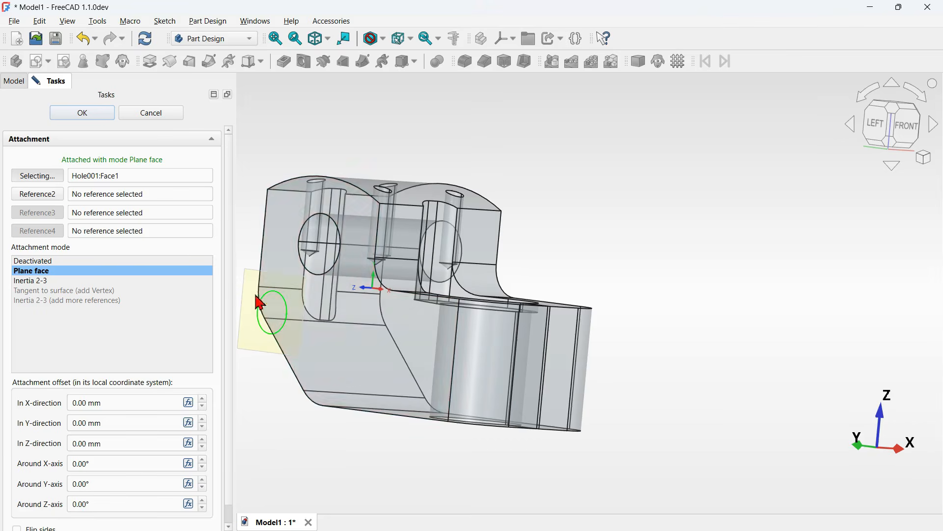
scroll(229, 287, down, 1)
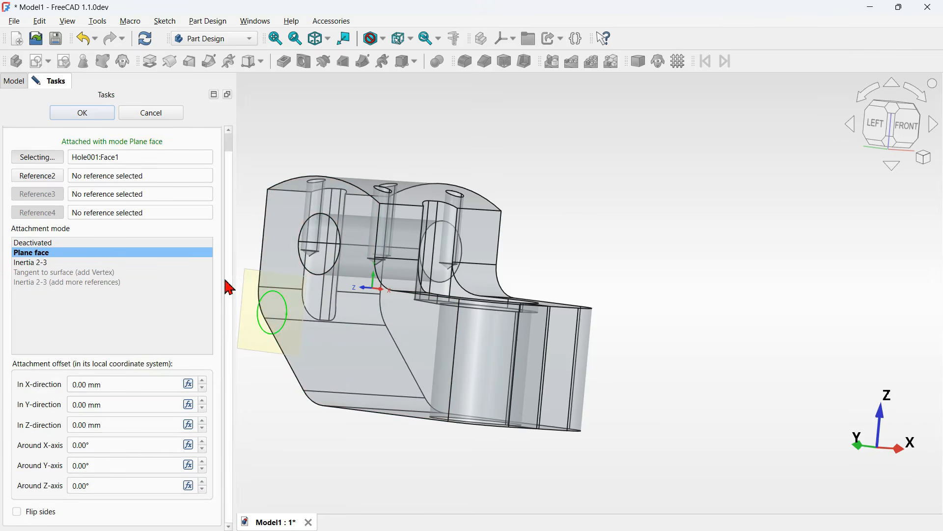
click(40, 514)
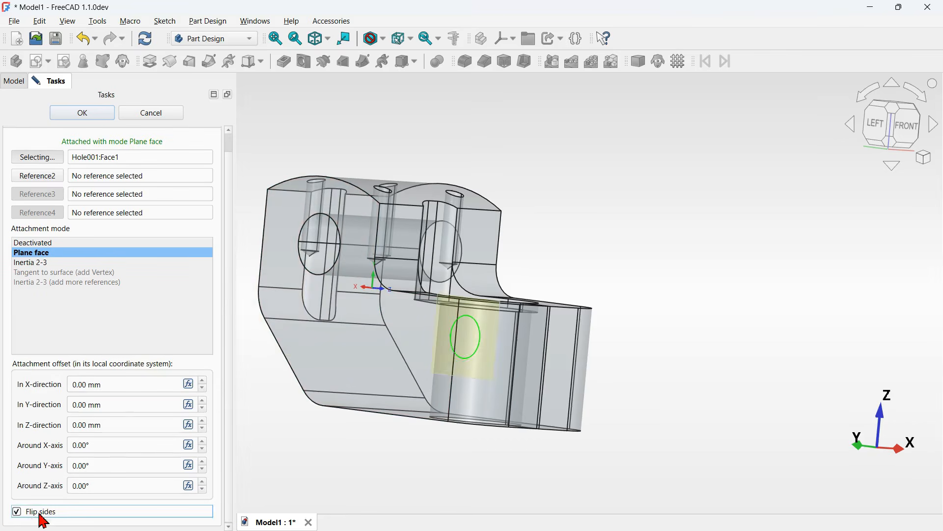
click(97, 112)
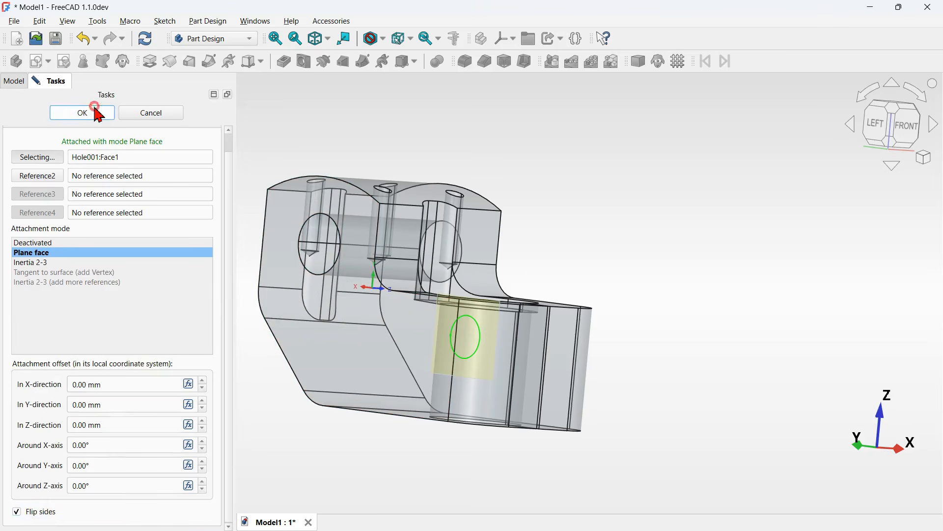
- Accept the attachment, then in the copied sketch toggle construction on both circles so the lower circle becomes real geometry, and close it
click(111, 249)
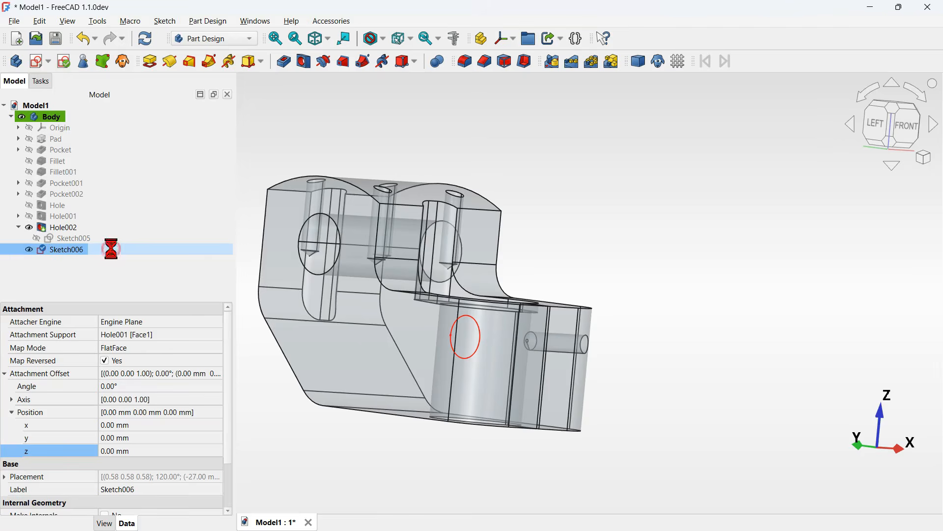
double_click(115, 252)
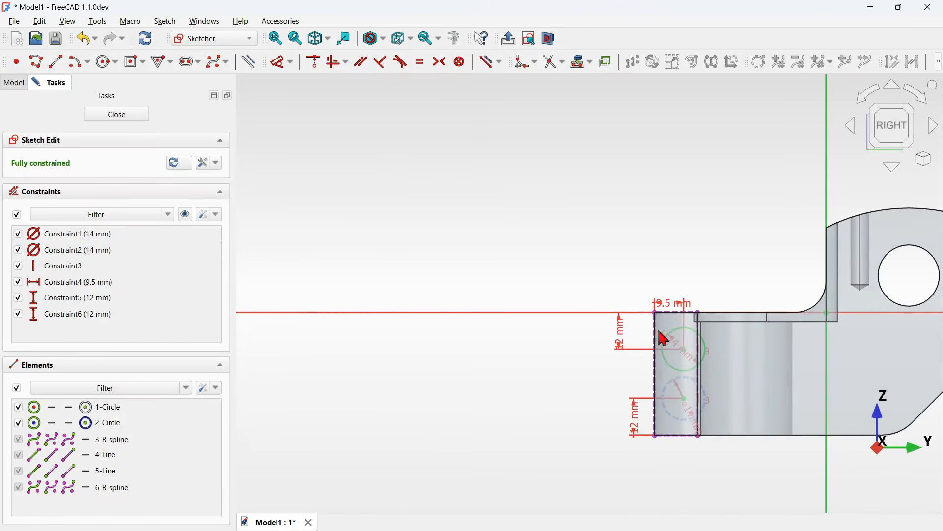
scroll(853, 390, up, 3)
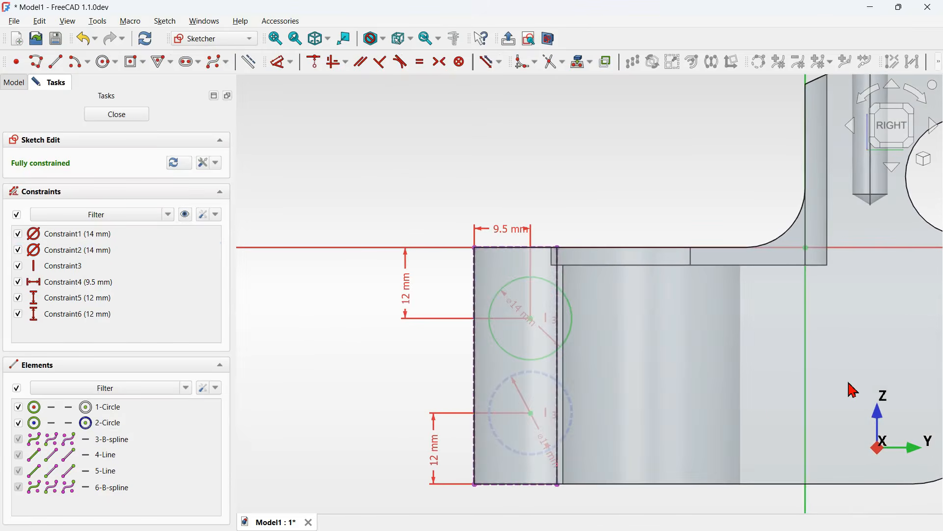
click(565, 295)
click(550, 41)
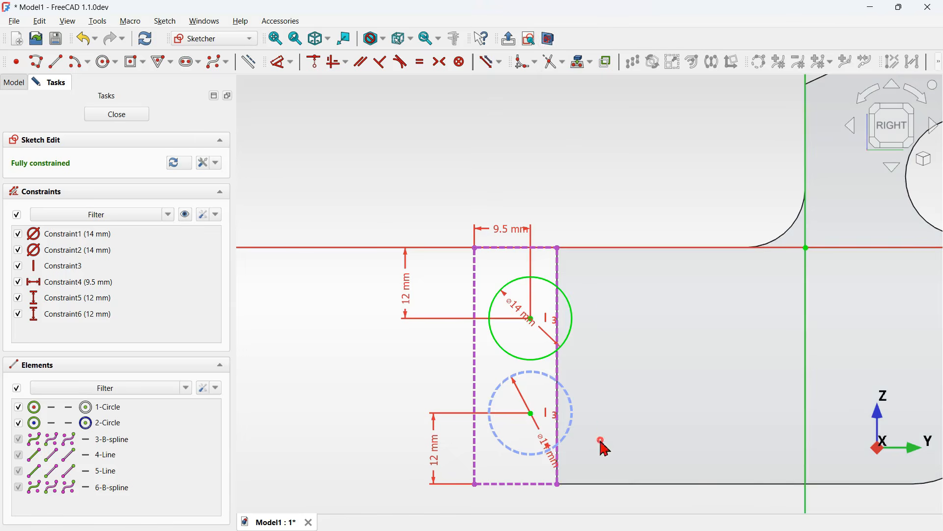
drag(605, 444, 560, 336)
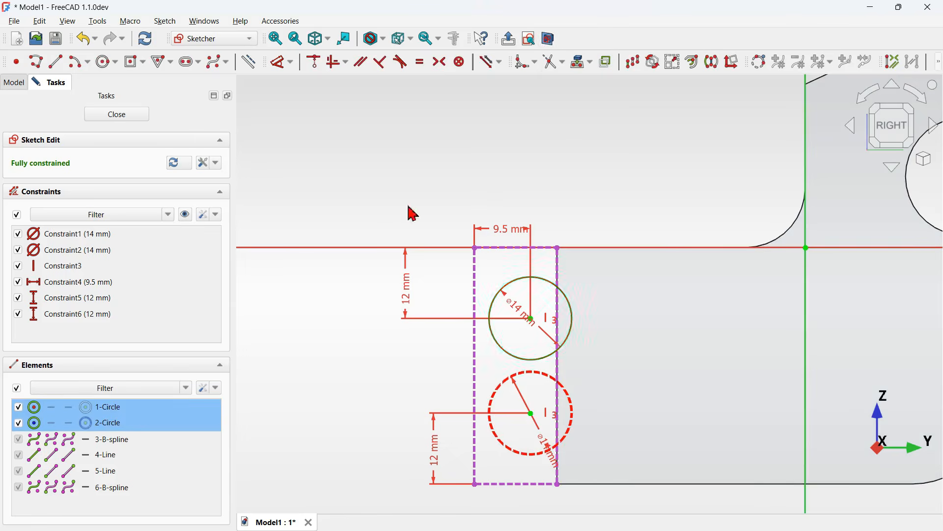
click(250, 66)
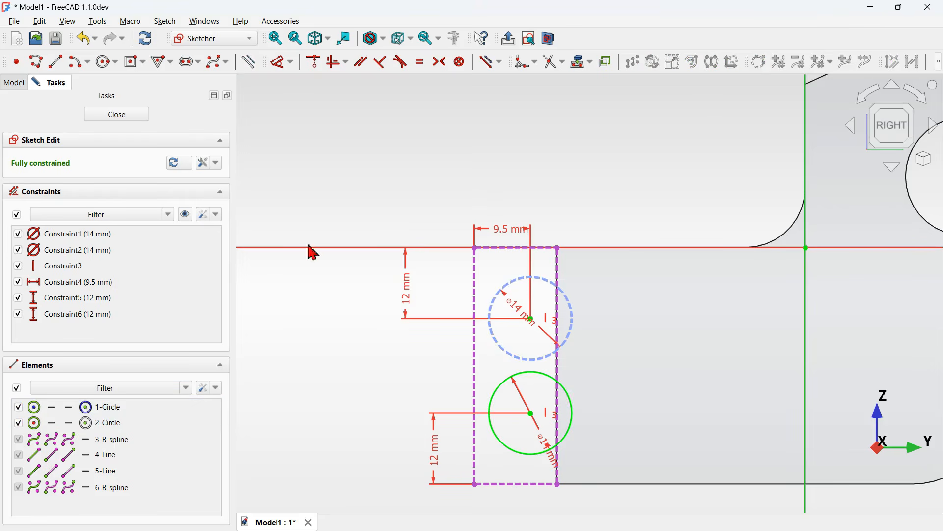
click(137, 123)
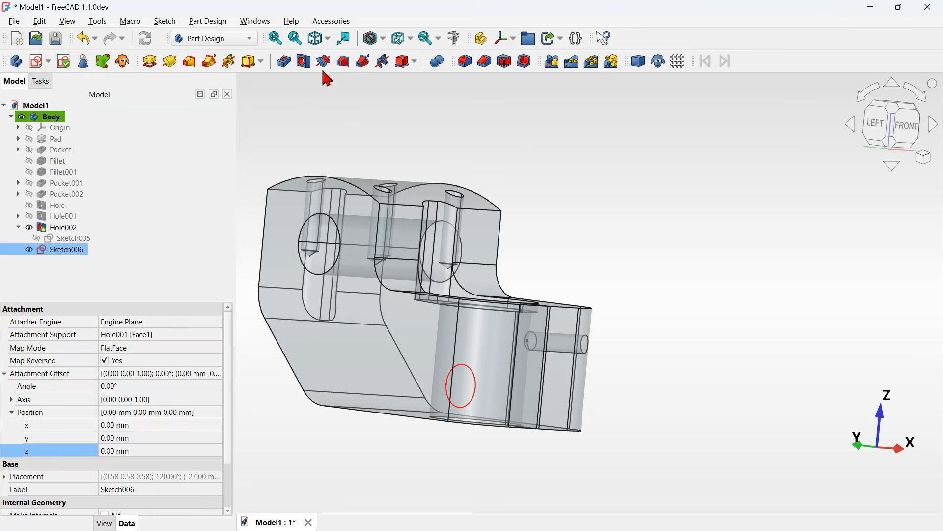
- Create a Hole feature from the copied sketch with its direction switched
click(304, 62)
middle_drag(668, 226, 595, 247)
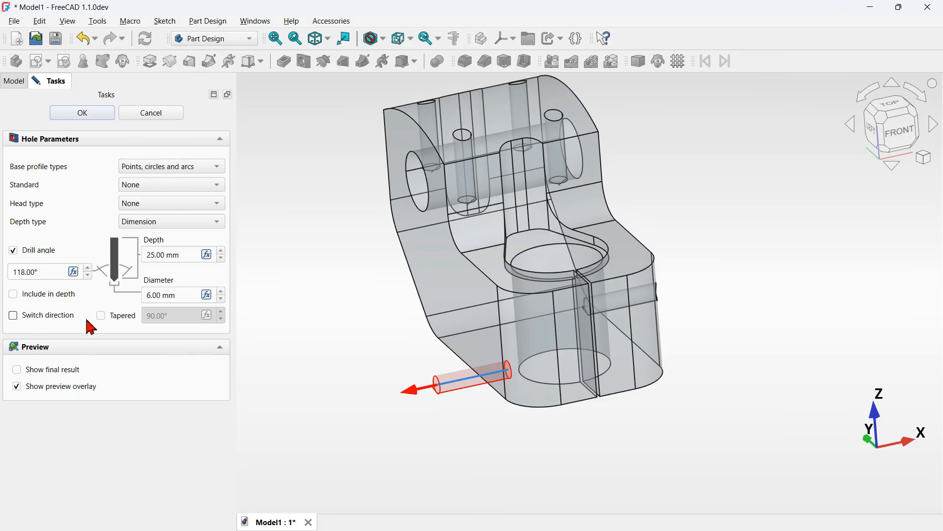
click(57, 315)
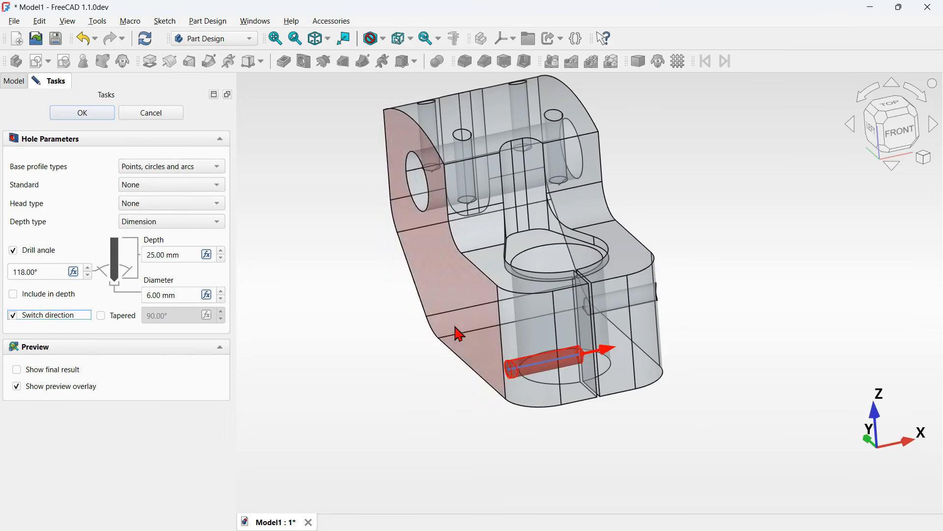
middle_drag(702, 326, 646, 321)
click(105, 116)
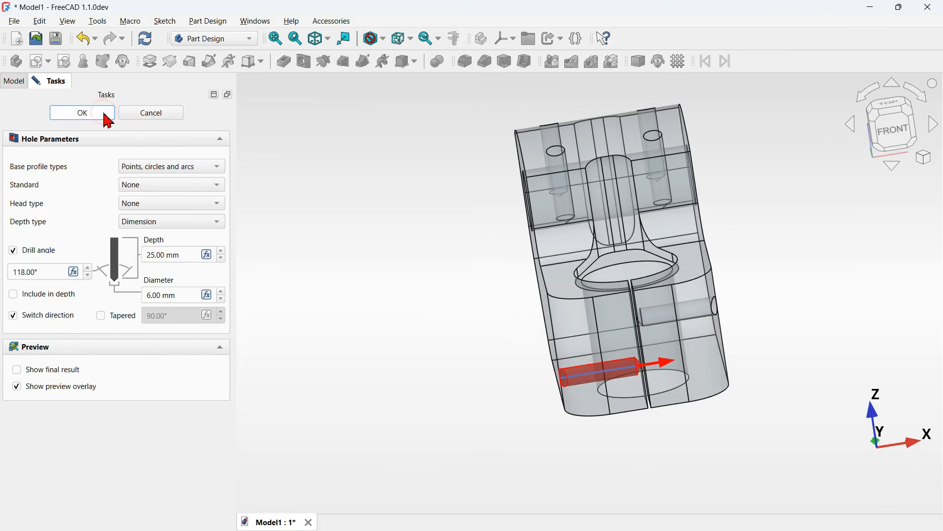
key(0)
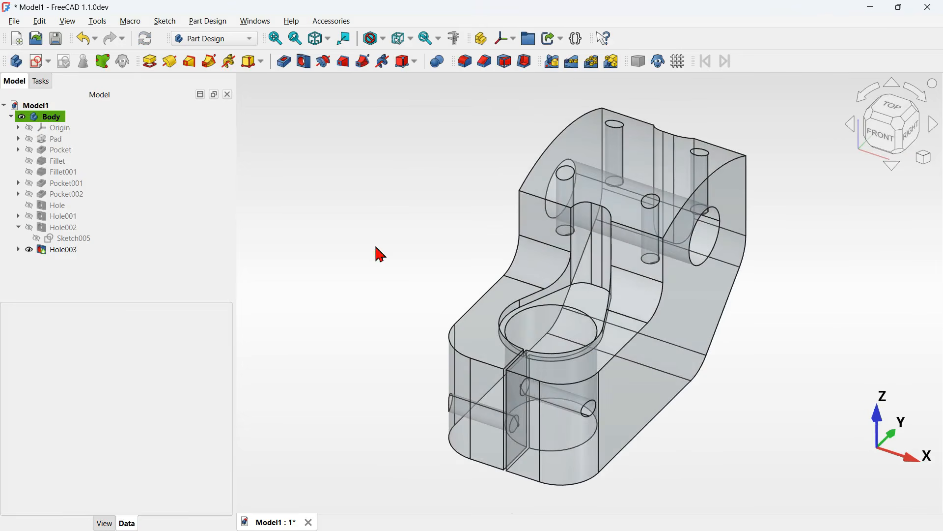
- Select all four Hole features and set their thread type to ISOMetricProfile
click(39, 229)
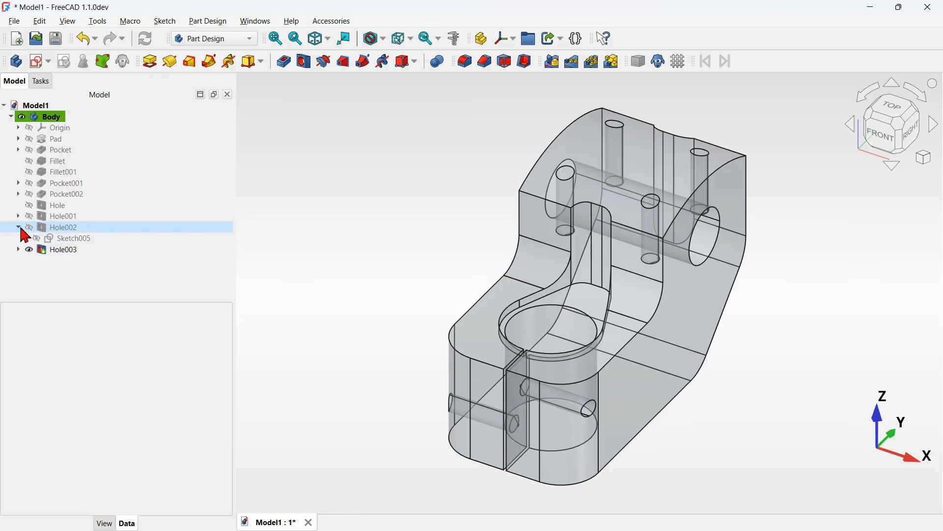
click(18, 227)
click(125, 270)
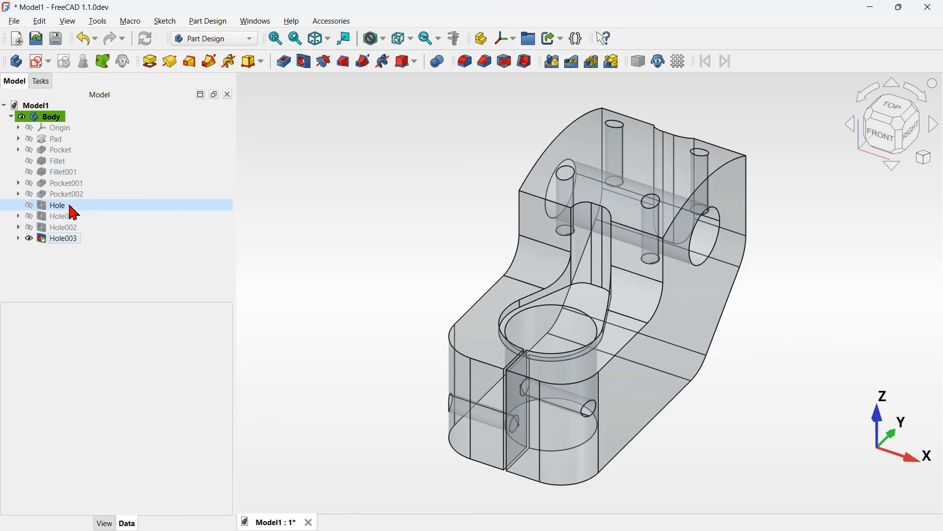
drag(89, 265, 62, 206)
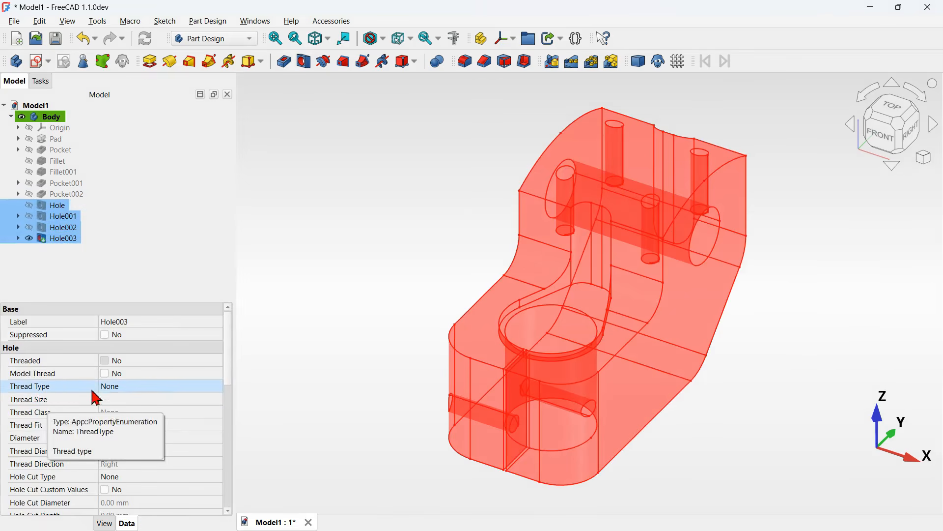
click(166, 388)
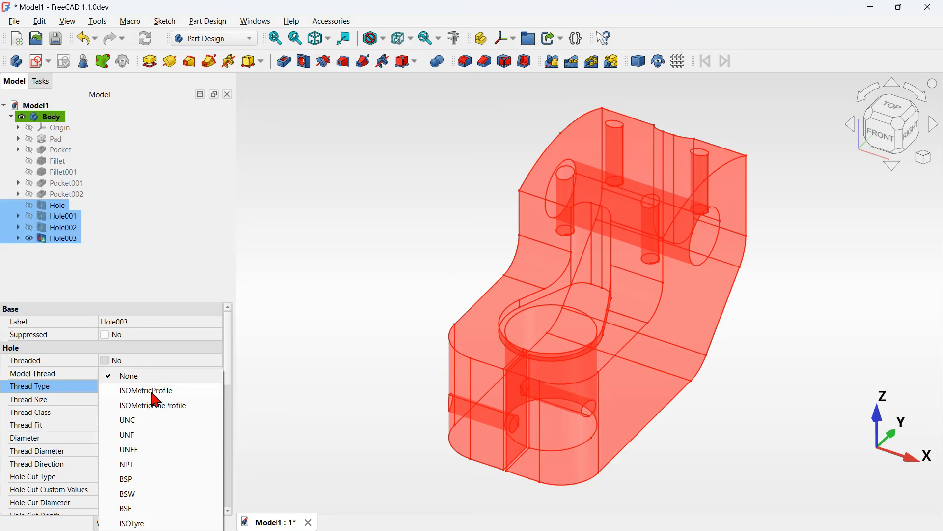
click(153, 393)
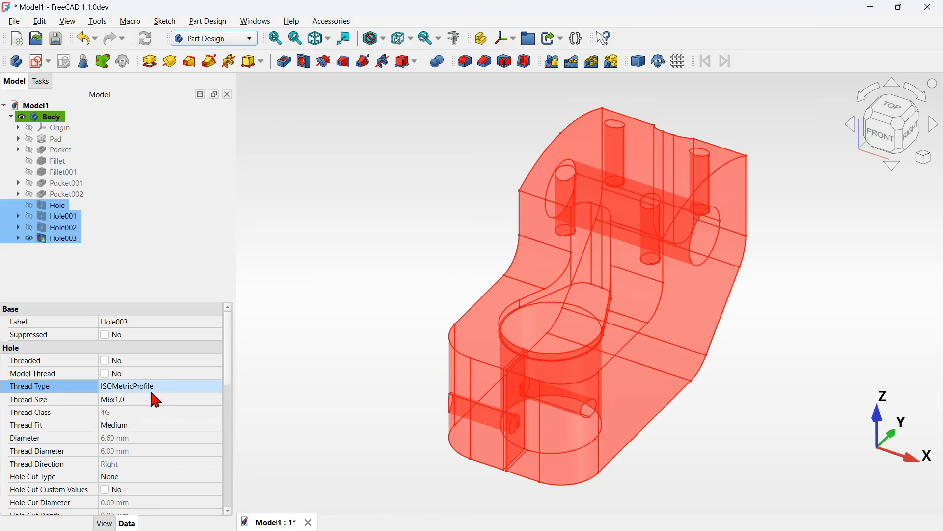
- Set the selected holes' thread size to M8x1.25 and their hole cut type to ISO 4762
click(199, 399)
click(177, 408)
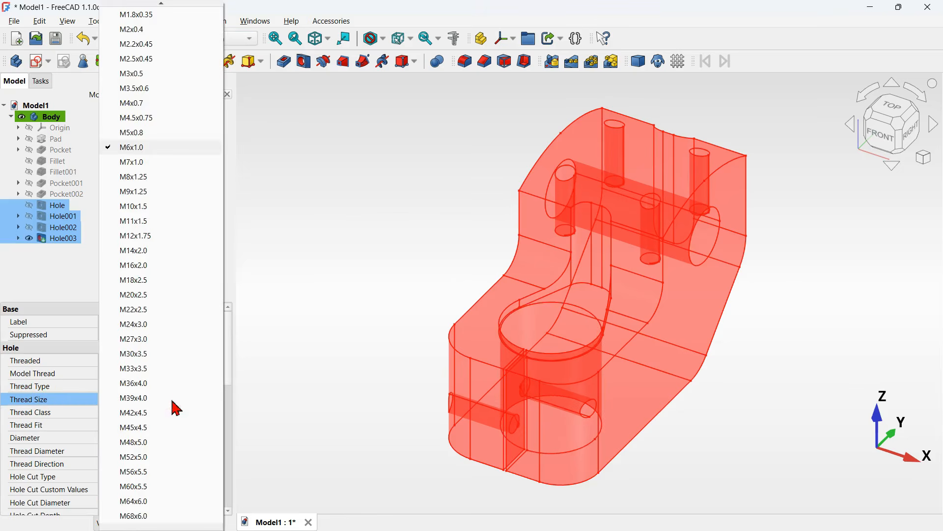
click(168, 178)
scroll(216, 353, down, 3)
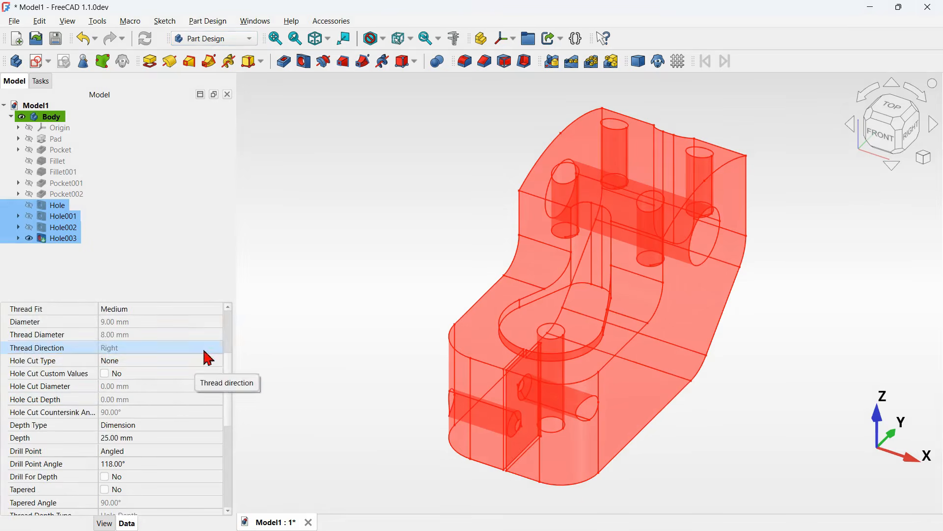
click(153, 366)
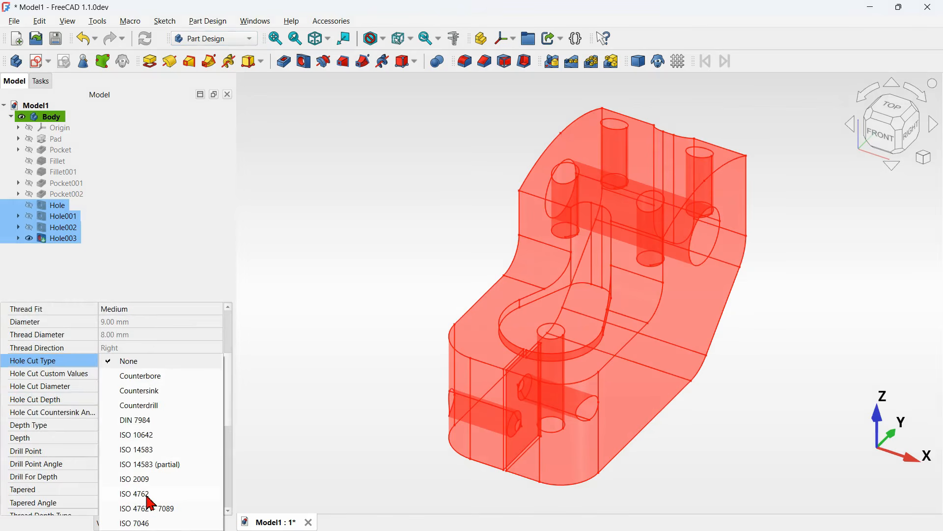
click(147, 494)
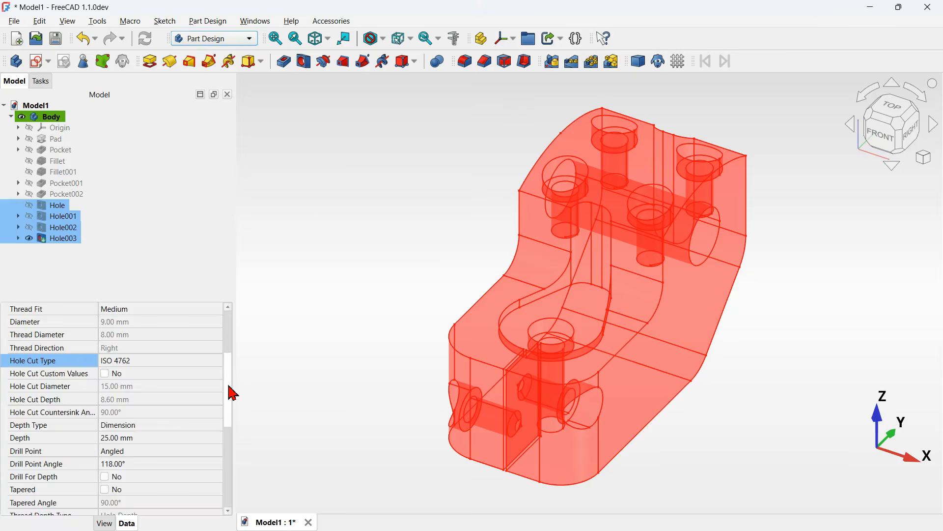
- Set the selected holes' depth to 38 mm and recompute the model
drag(230, 387, 228, 426)
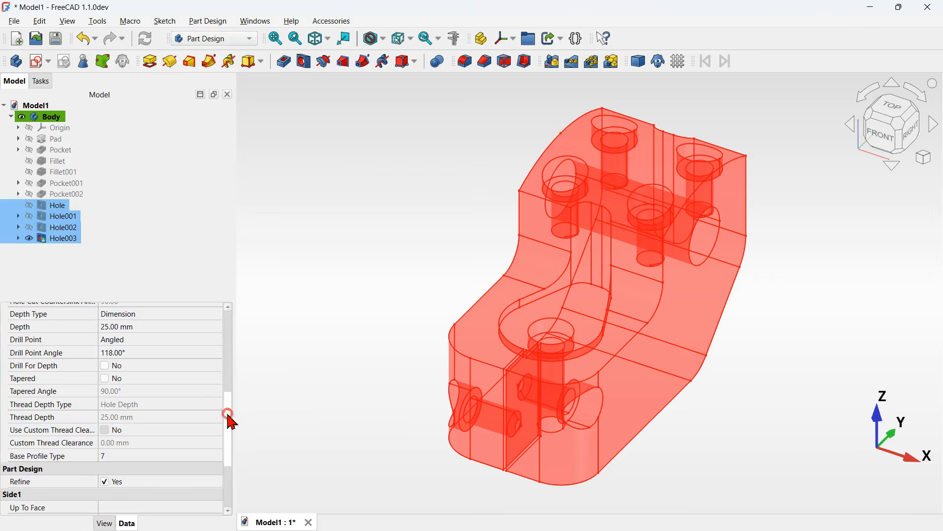
drag(231, 420, 231, 410)
click(164, 361)
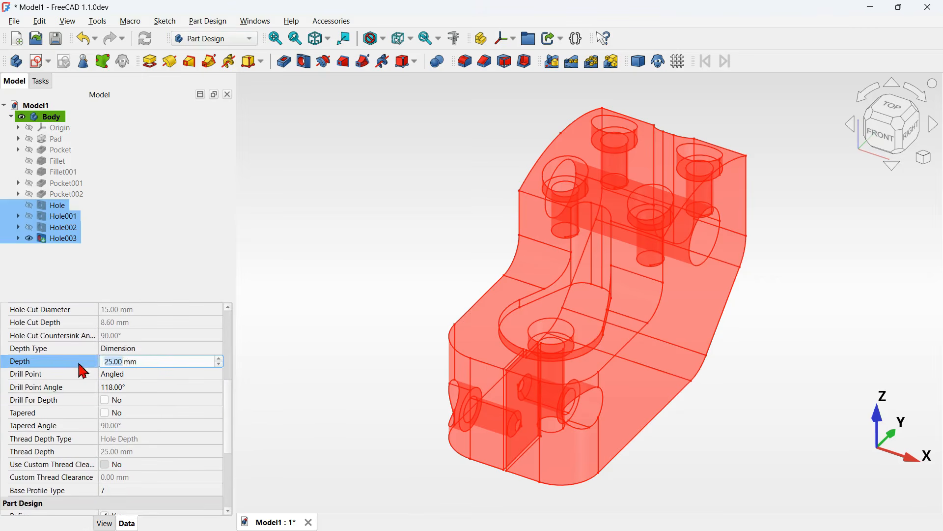
key(BackSpace)
key(BackSpace)
key(BackSpace)
key(BackSpace)
key(BackSpace)
text(38)
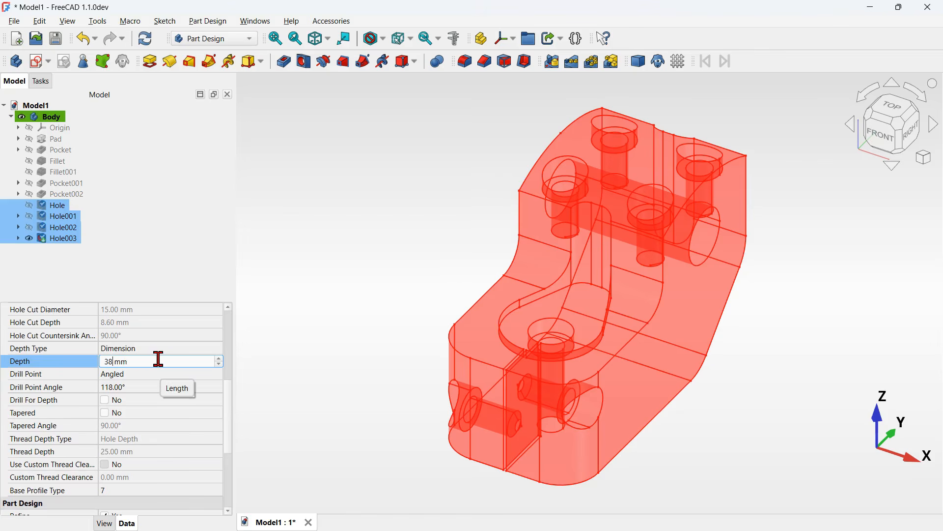
click(147, 39)
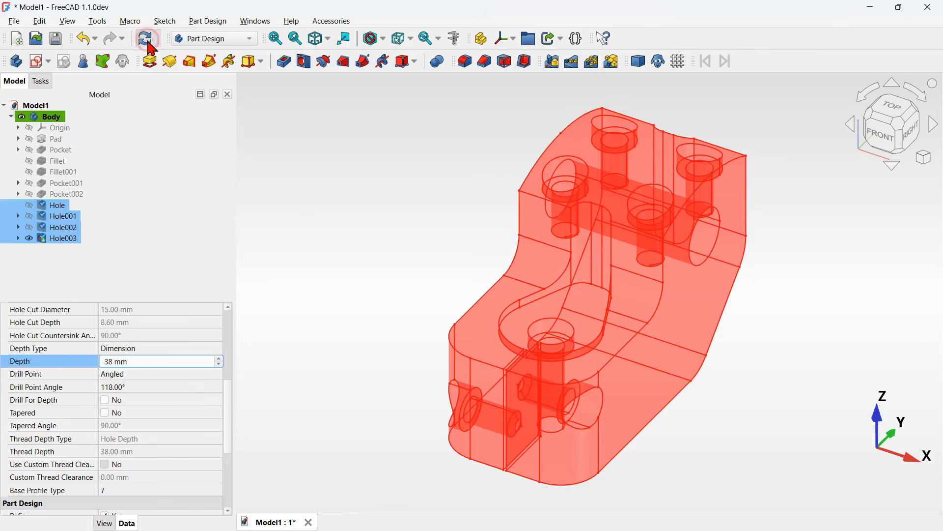
- Check the clamp from the right side and compare it with the reference assembly document
click(909, 132)
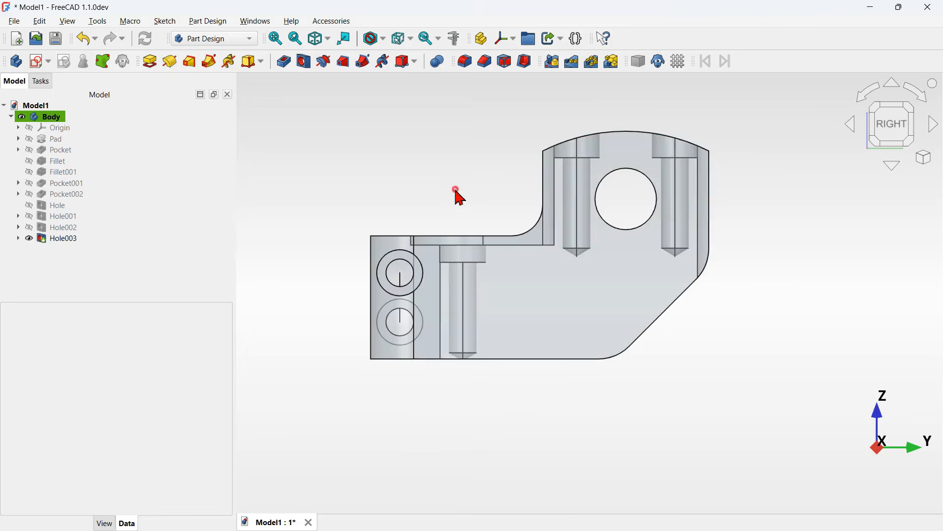
key(0)
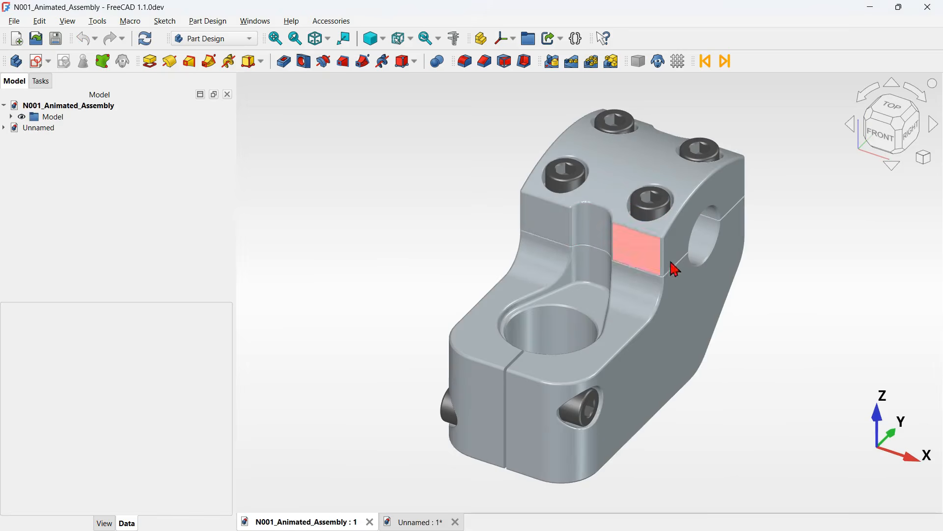
key(alt)
click(764, 227)
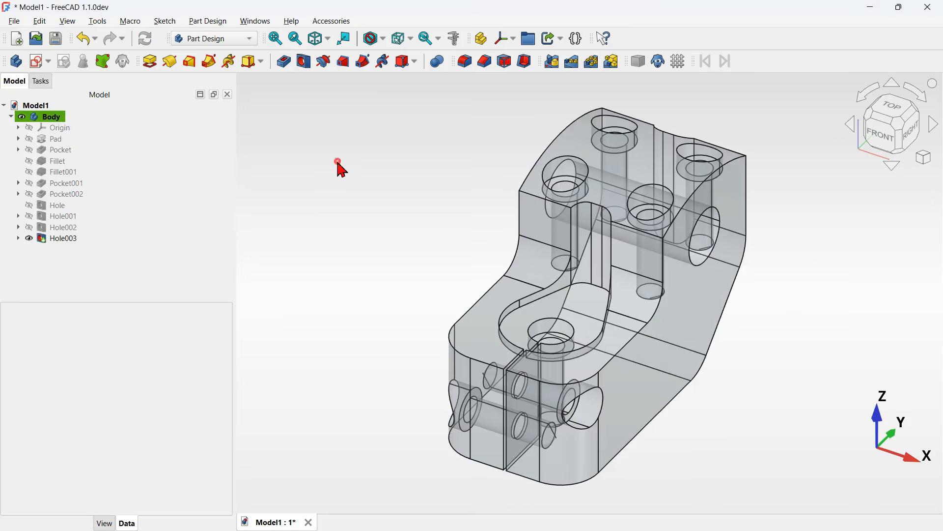
- Turn off the body's transparent display and orbit around to inspect the counterbored holes
click(662, 326)
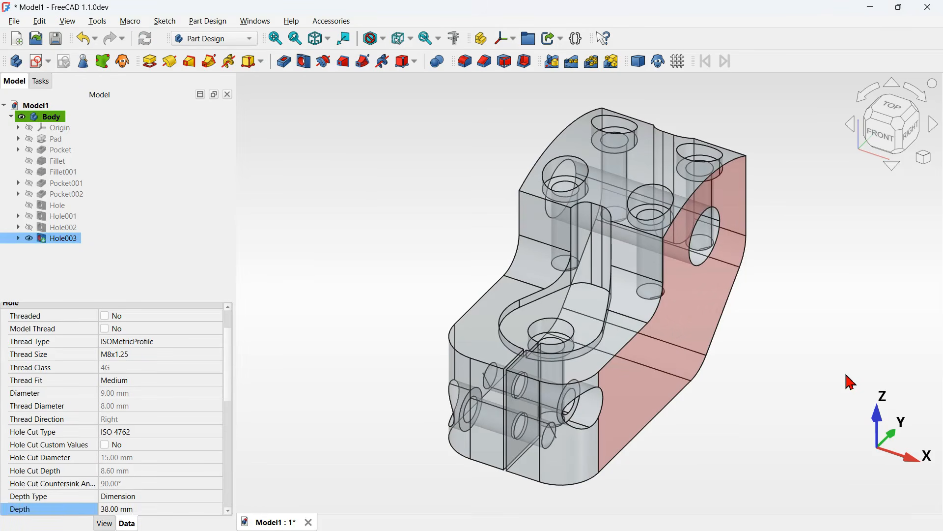
key(v)
key(t)
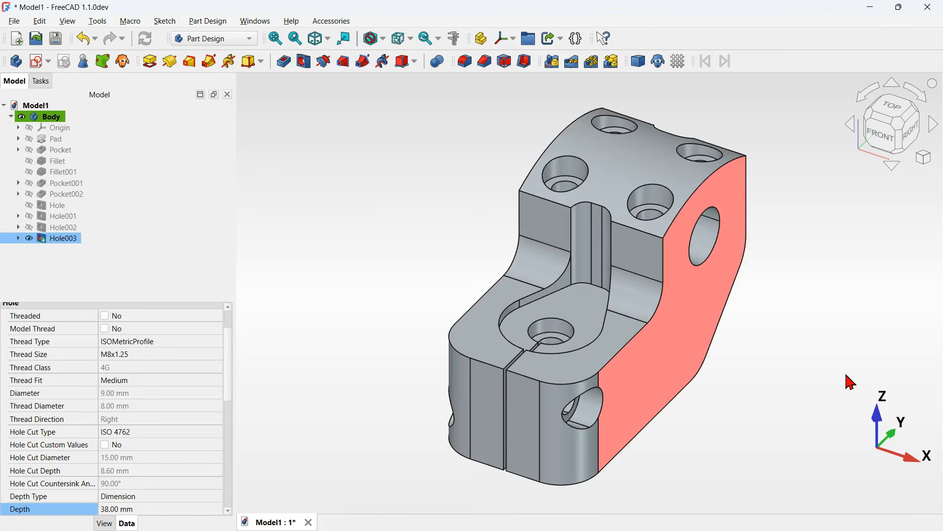
click(806, 305)
middle_drag(807, 304, 708, 364)
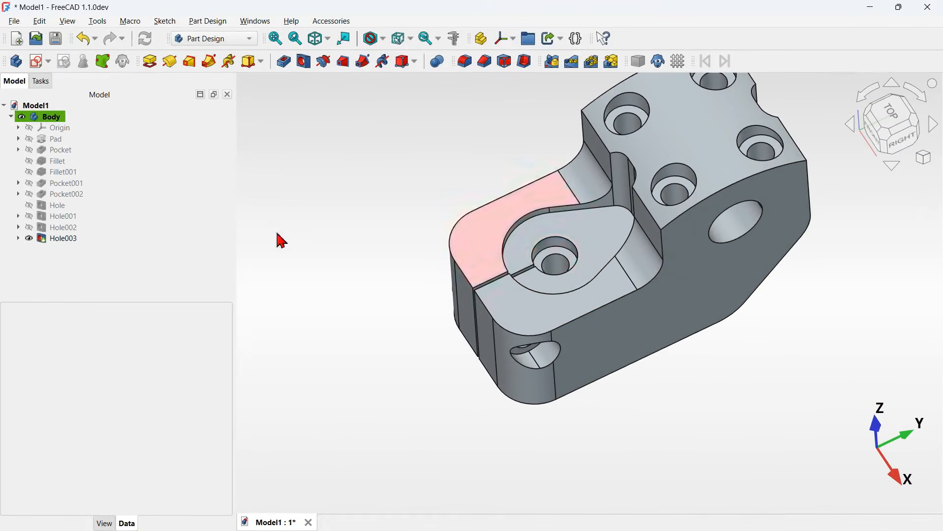
- Change the bore hole to an unthreaded hole of 30 mm diameter and 70 mm depth
click(87, 206)
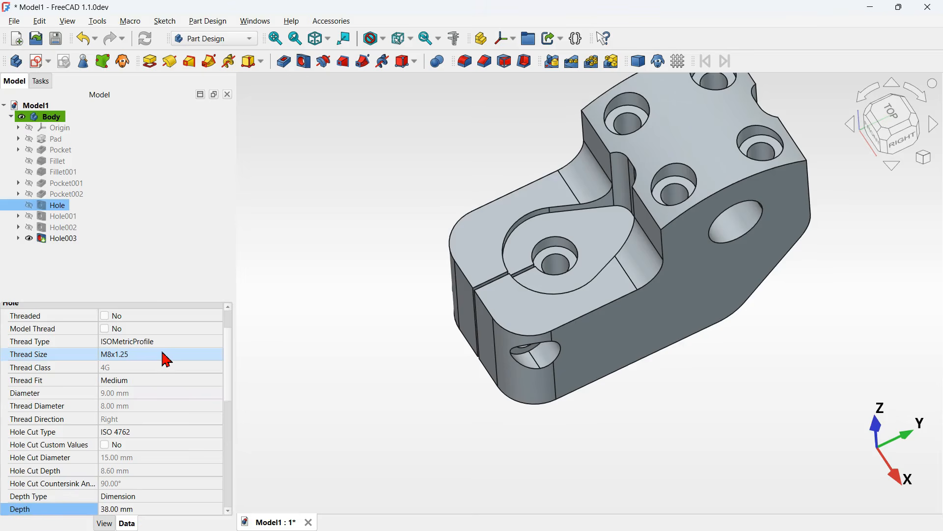
click(196, 342)
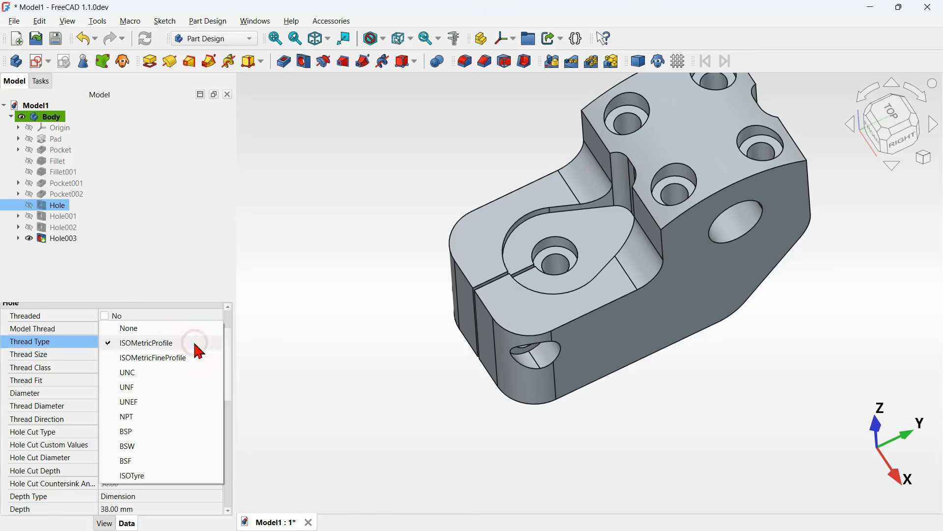
click(166, 341)
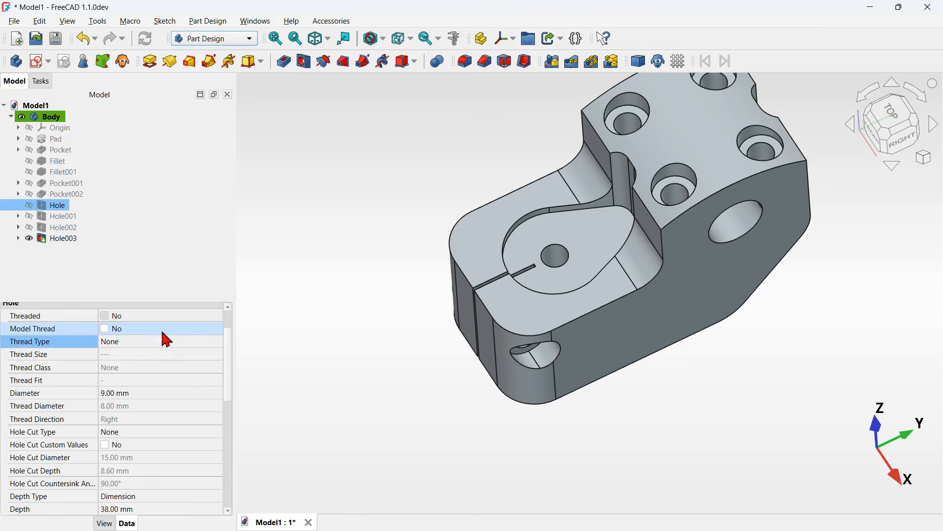
scroll(169, 371, down, 1)
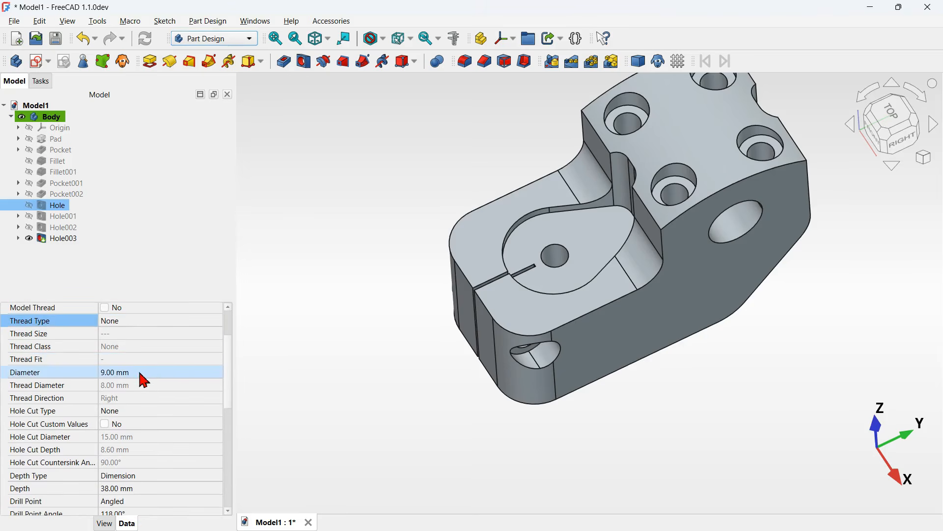
click(174, 377)
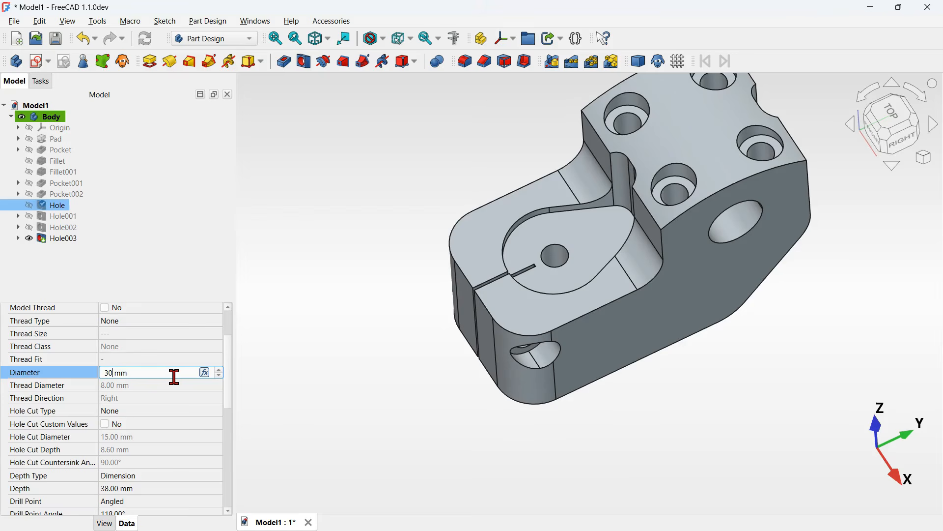
key(Return)
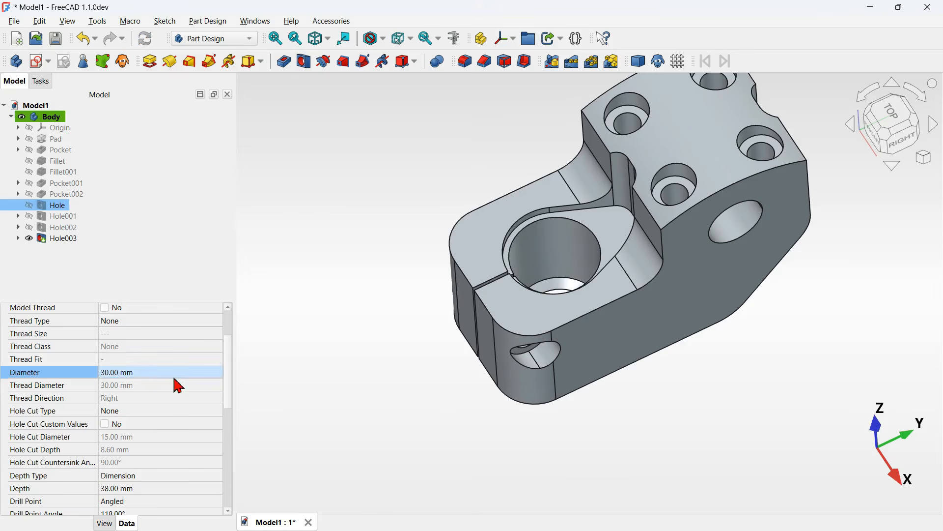
scroll(143, 400, down, 2)
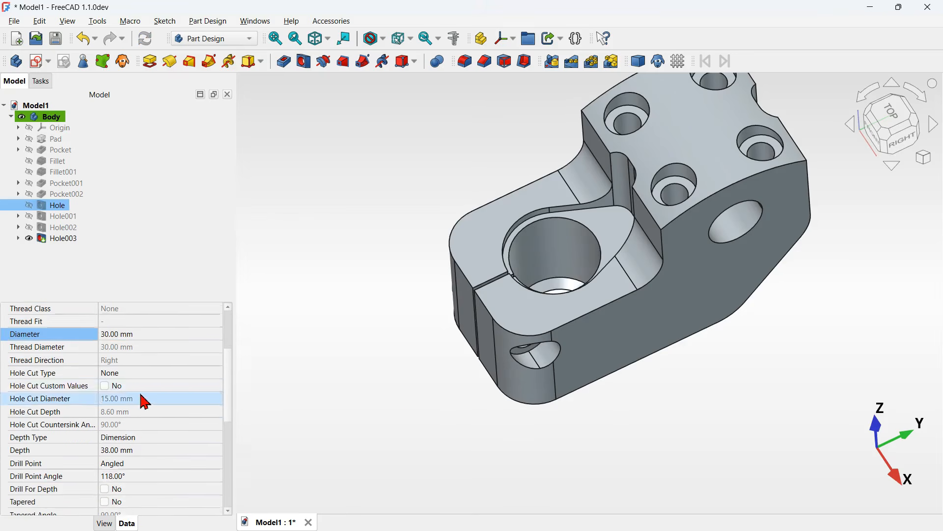
click(171, 433)
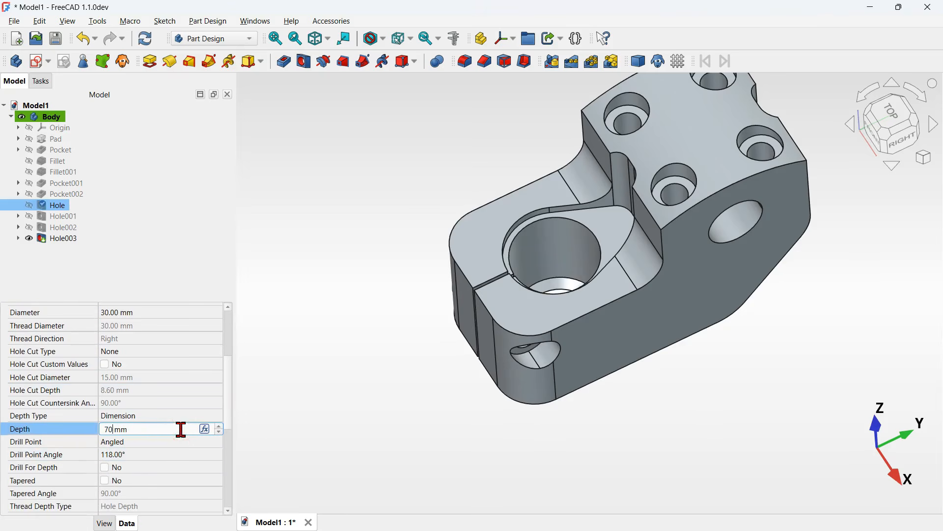
key(Return)
- Save the document
middle_drag(446, 425, 451, 490)
click(593, 415)
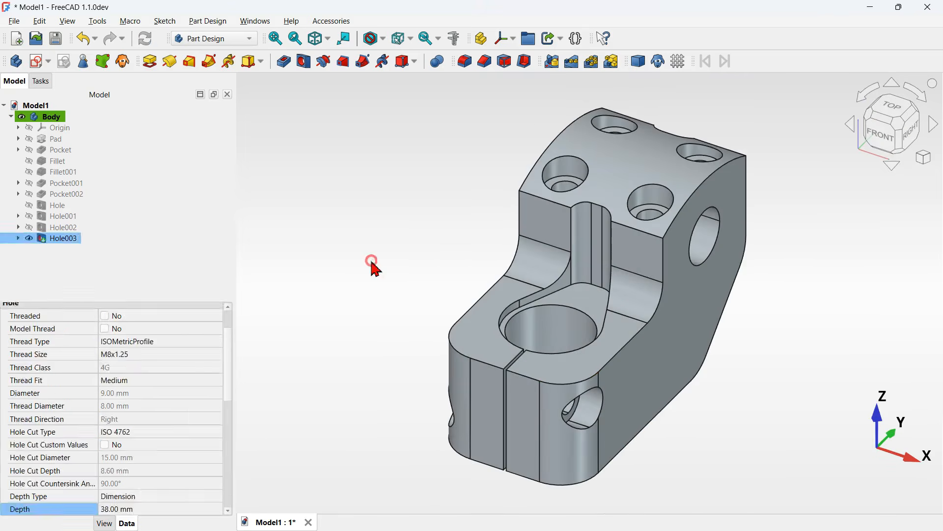
click(371, 261)
click(56, 38)
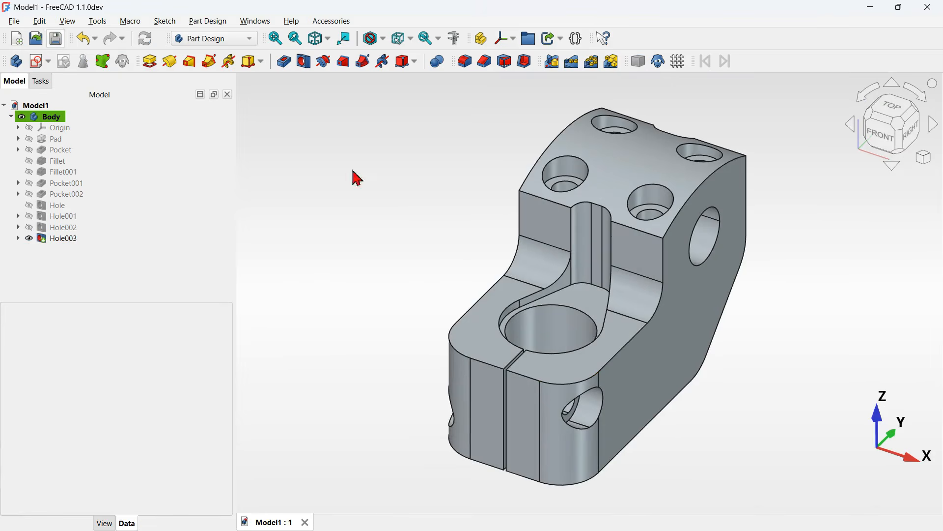
- Start a Fillet and select the clamp's top outline, slot and upper face edges
click(402, 204)
click(589, 391)
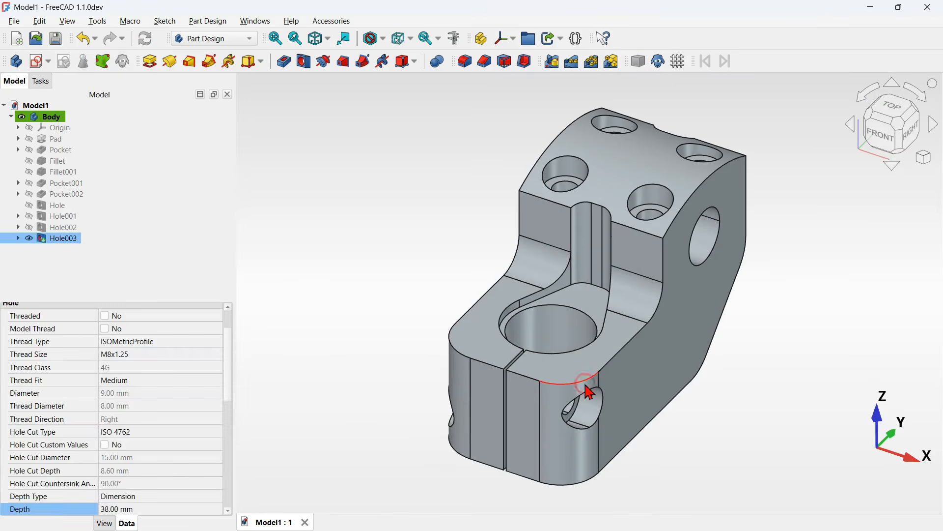
click(470, 63)
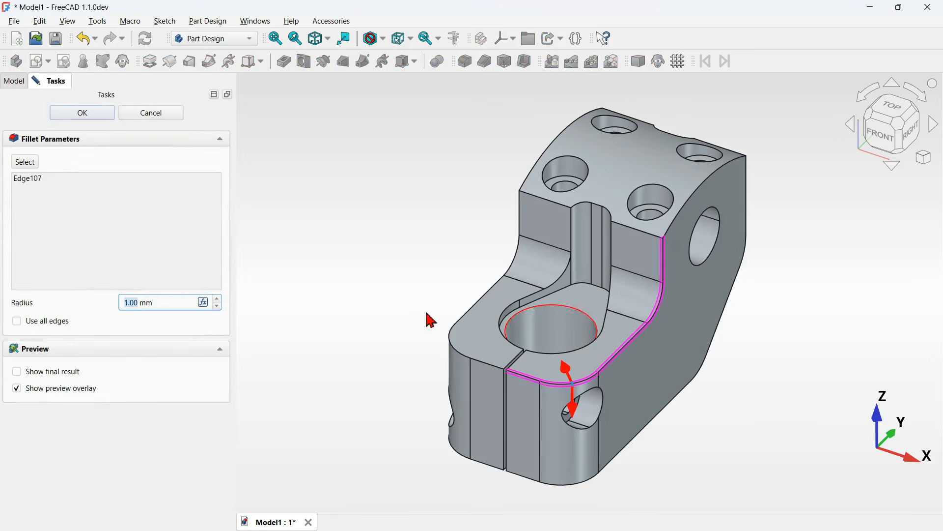
click(29, 164)
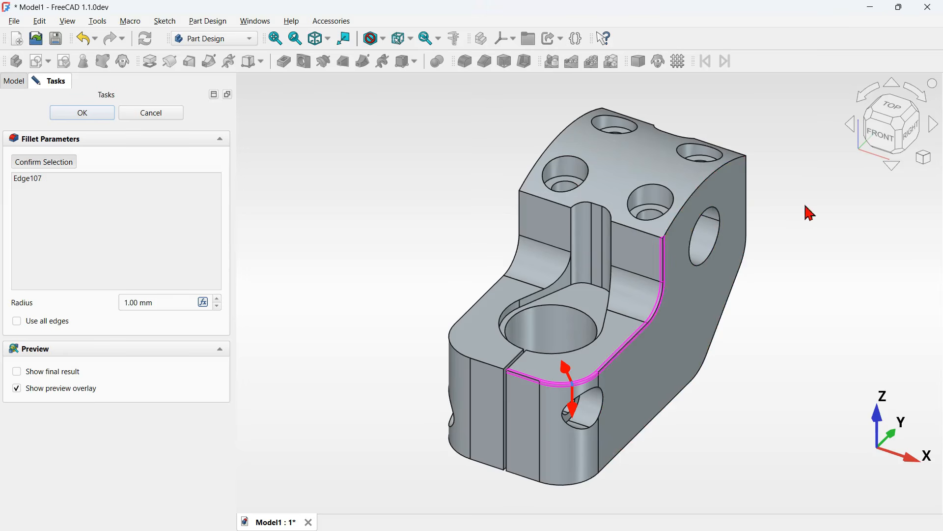
click(484, 372)
click(521, 303)
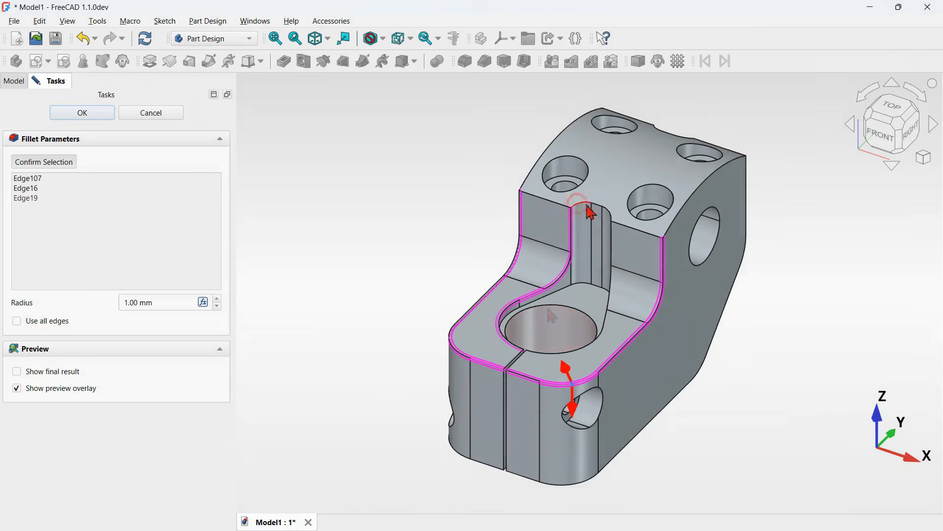
click(589, 209)
click(620, 242)
click(556, 158)
click(693, 173)
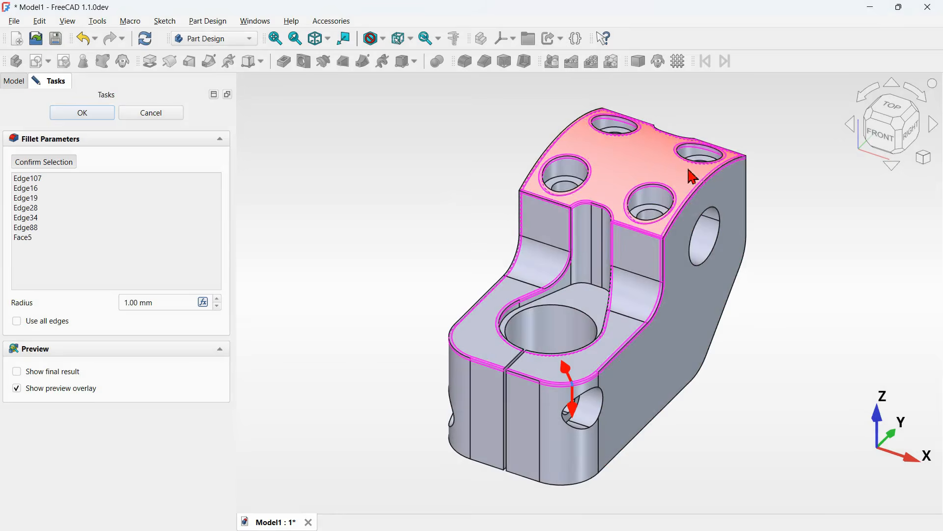
click(726, 168)
click(721, 178)
click(639, 122)
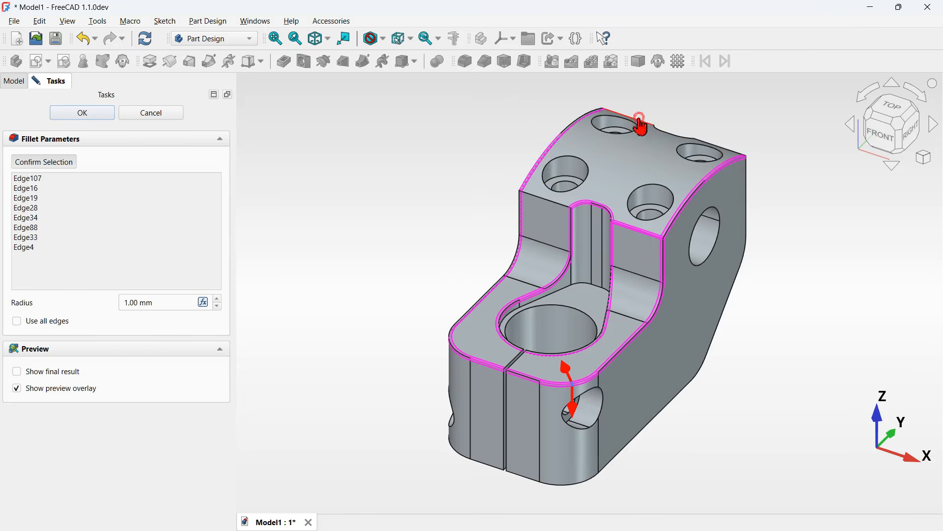
click(724, 153)
- Add the remaining edges near the top slot to the 1 mm fillet and confirm it
scroll(740, 130, up, 7)
click(729, 237)
click(483, 167)
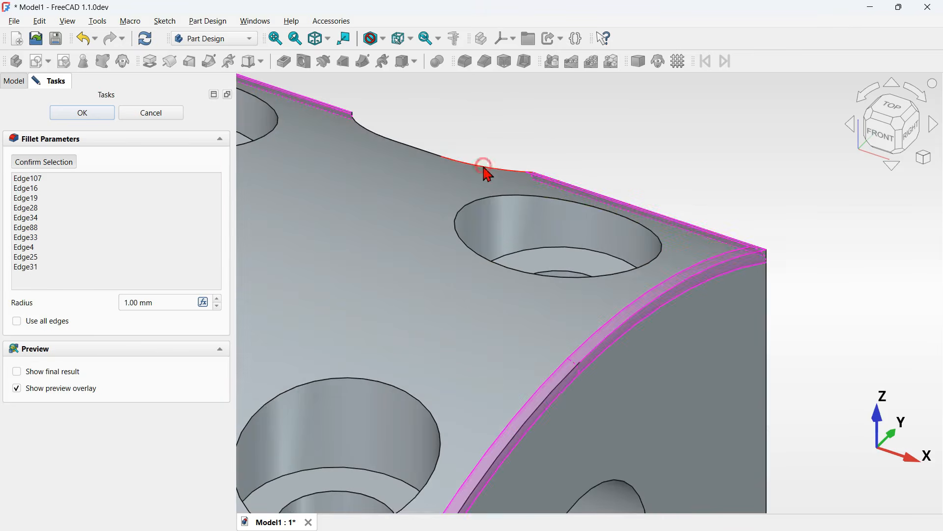
scroll(665, 132, down, 3)
scroll(670, 141, down, 3)
scroll(480, 332, up, 6)
click(498, 349)
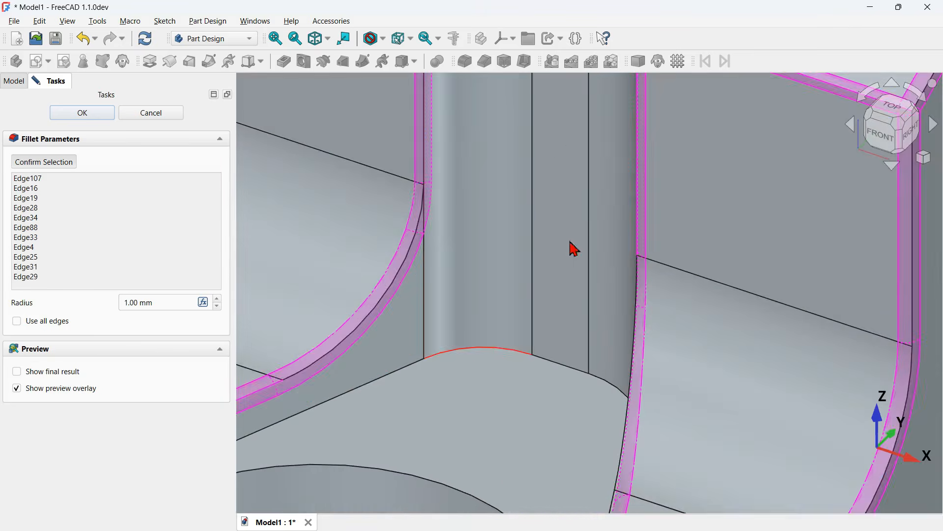
scroll(573, 248, down, 3)
scroll(574, 257, down, 3)
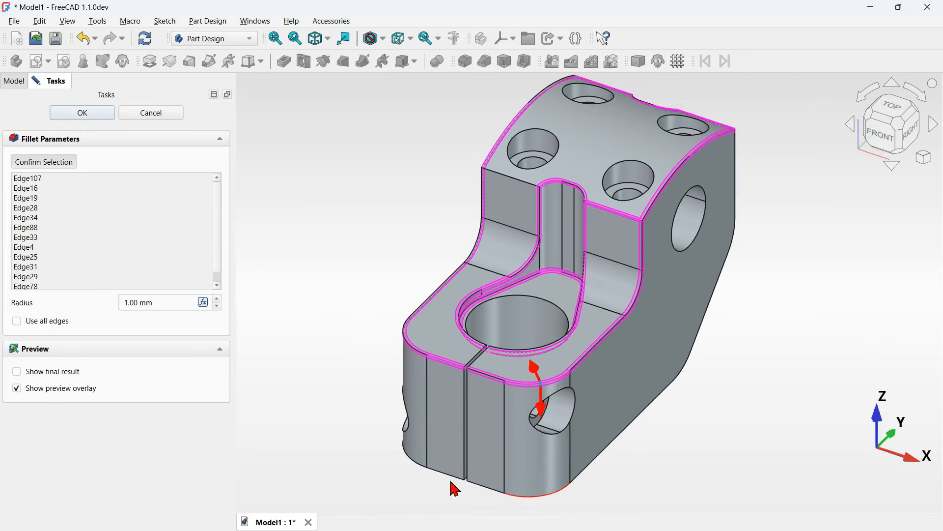
middle_drag(701, 385, 467, 386)
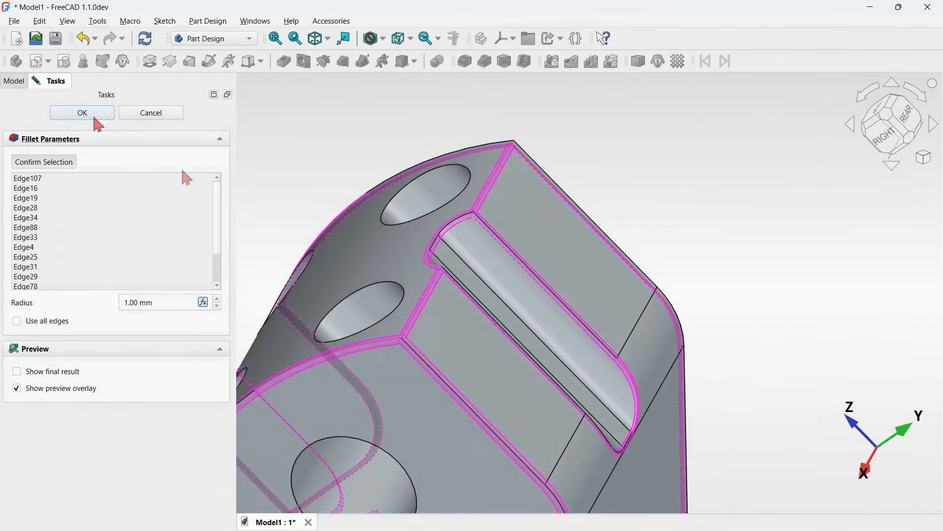
click(82, 114)
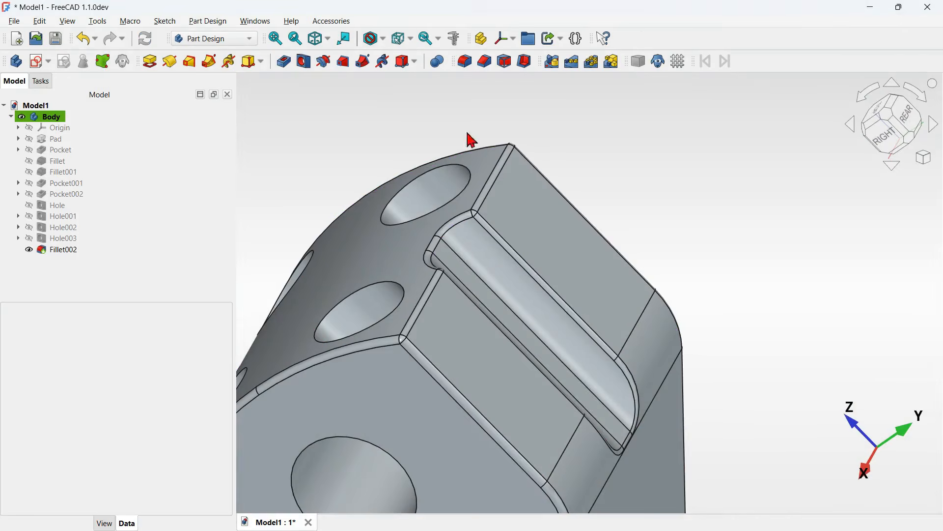
- Start a 0.5 mm Fillet on the four counterbore rim edges on the top face
key(0)
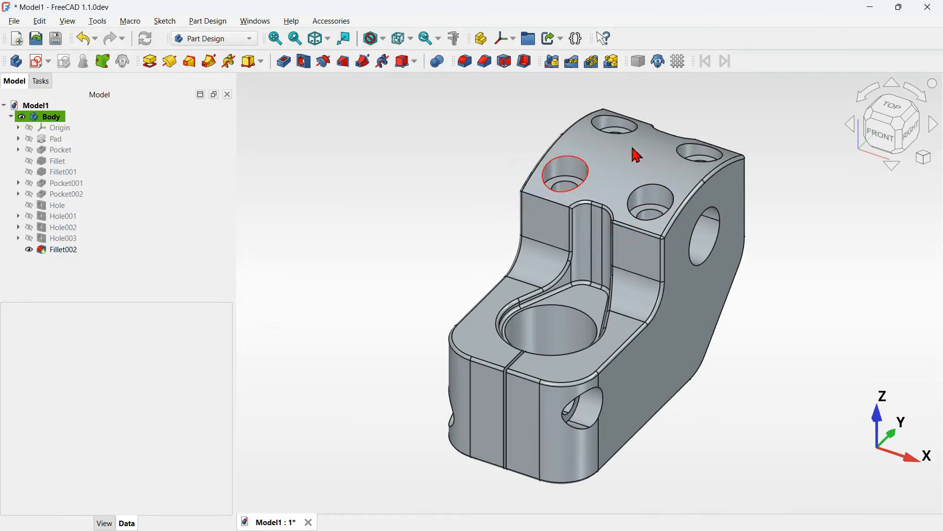
click(654, 212)
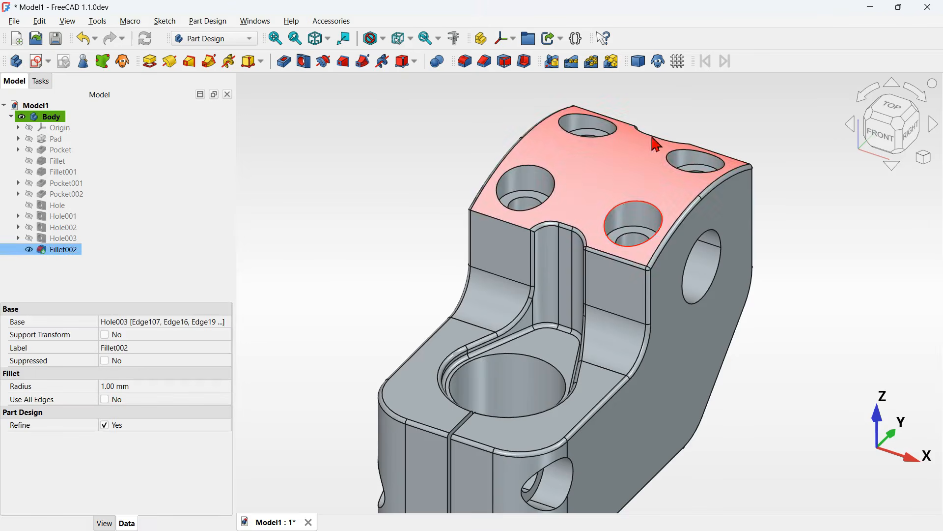
click(467, 64)
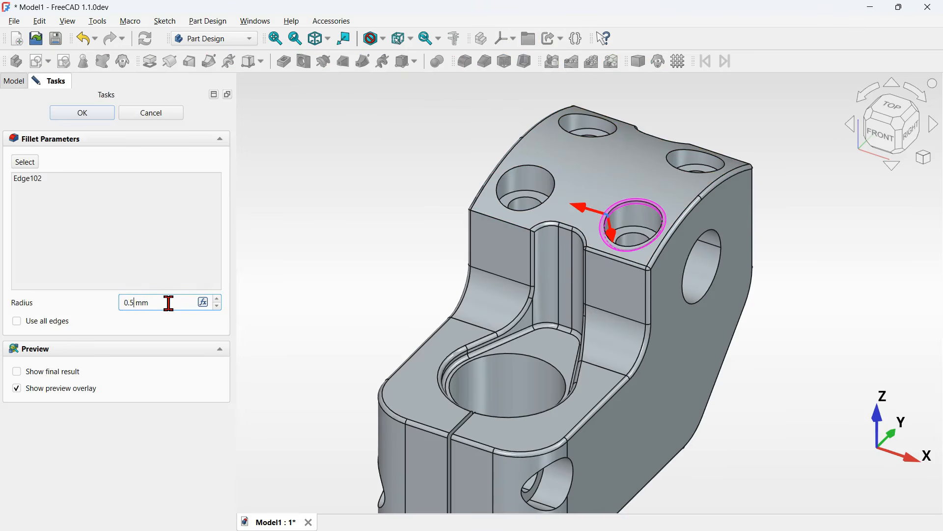
click(22, 163)
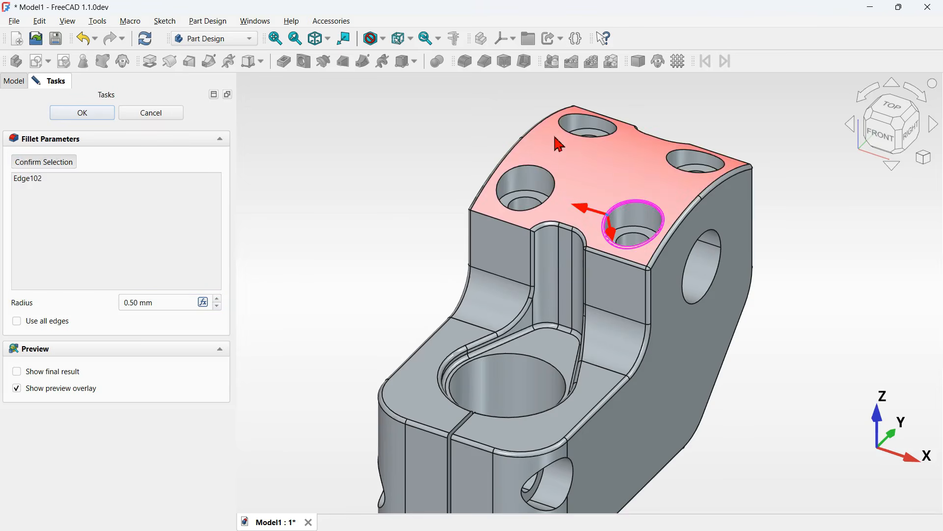
click(571, 133)
click(535, 175)
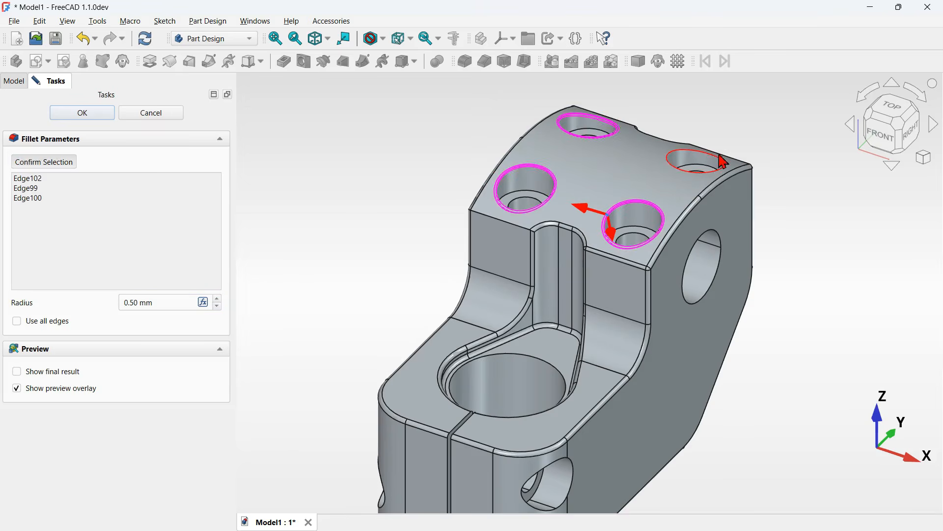
click(720, 162)
- Add the side hole edges to the 0.5 mm fillet and confirm it
scroll(610, 294, down, 5)
scroll(516, 409, up, 3)
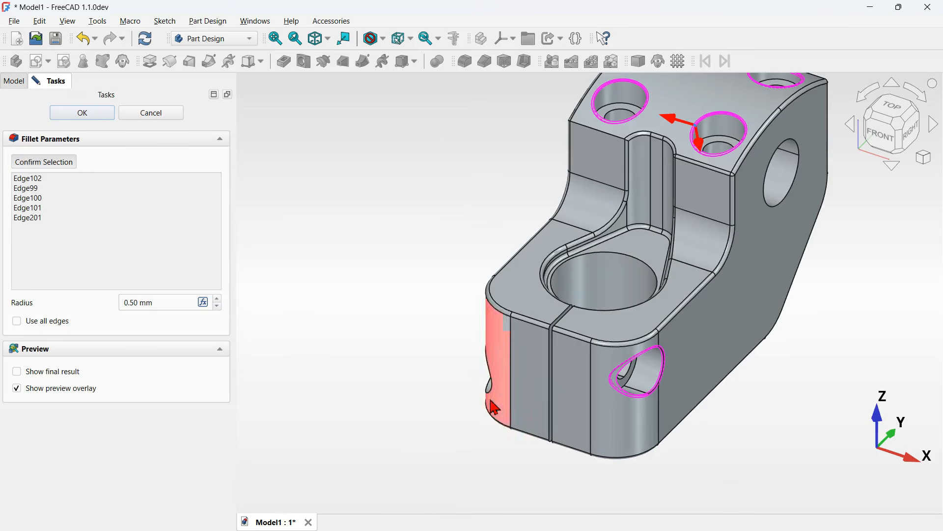
click(492, 401)
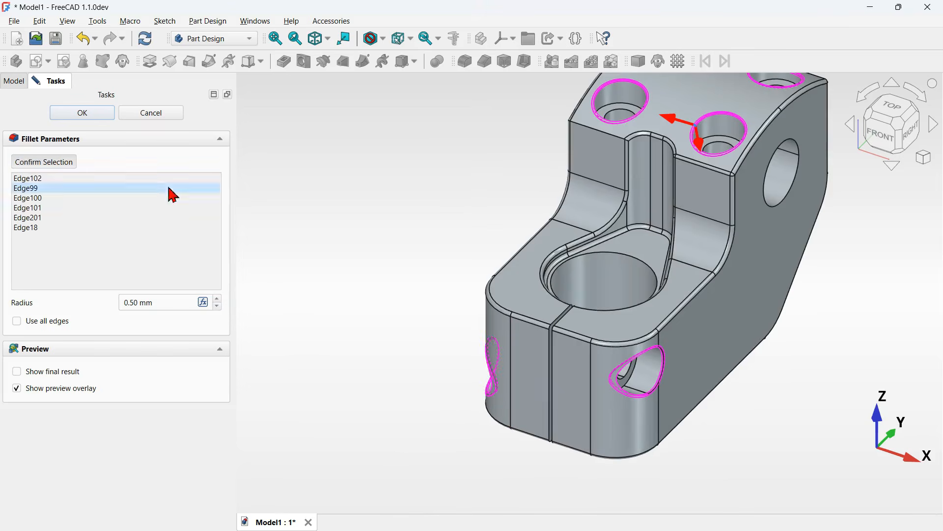
click(83, 116)
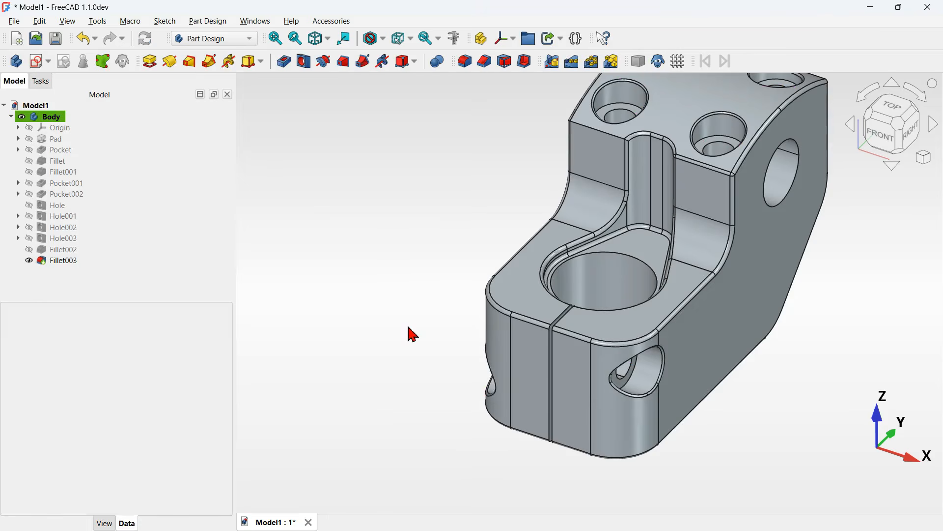
- Chamfer the bore and side hole faces with an equal-distance size of 0.5 mm
scroll(413, 334, down, 3)
scroll(573, 228, up, 2)
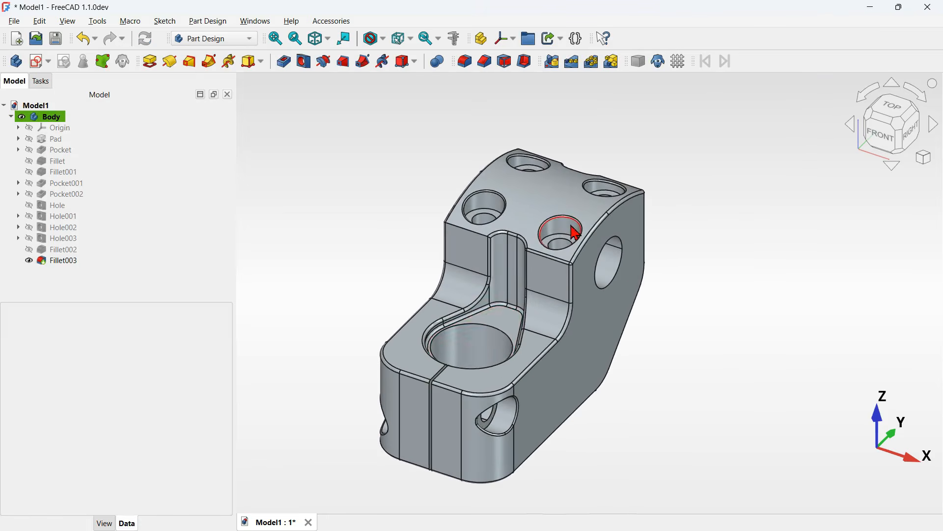
click(481, 352)
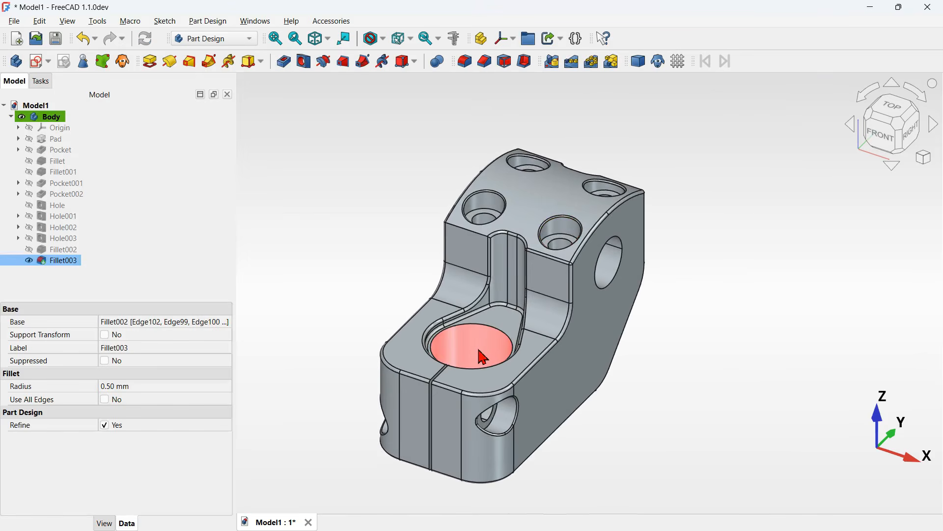
click(609, 272)
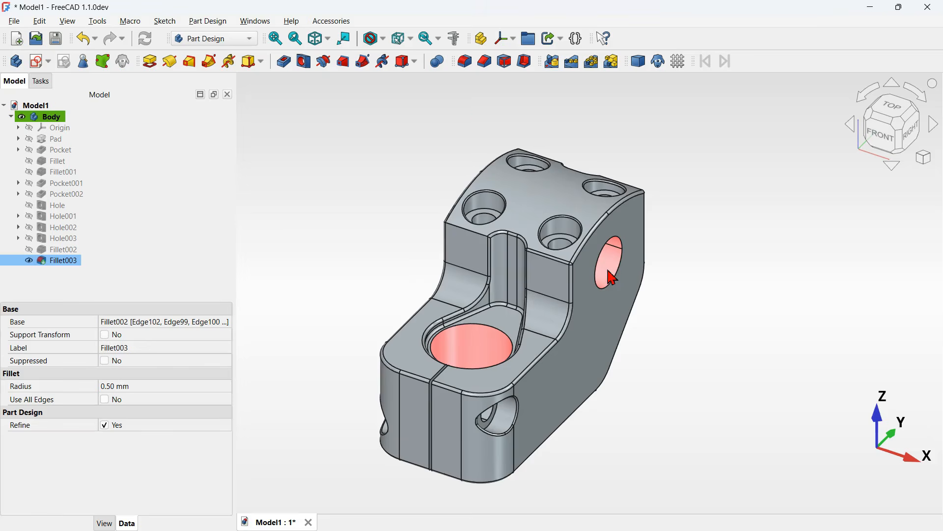
click(491, 69)
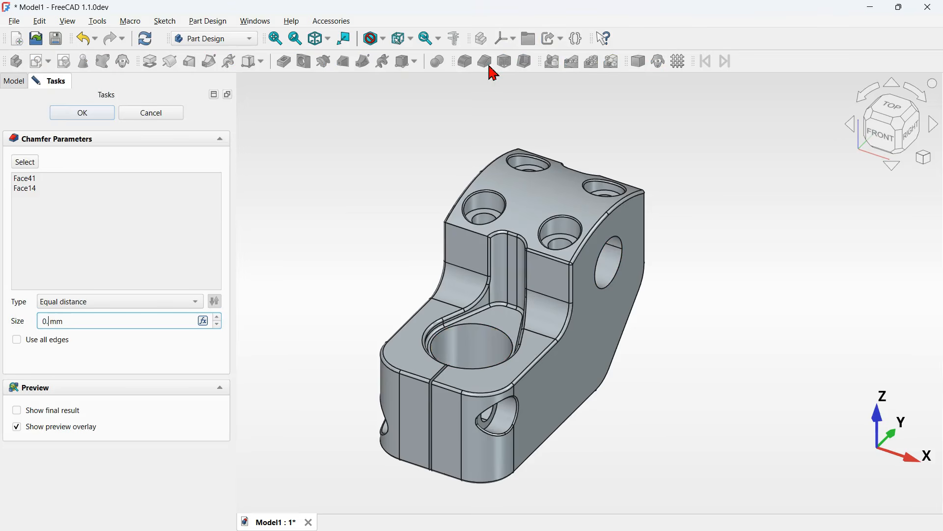
click(406, 188)
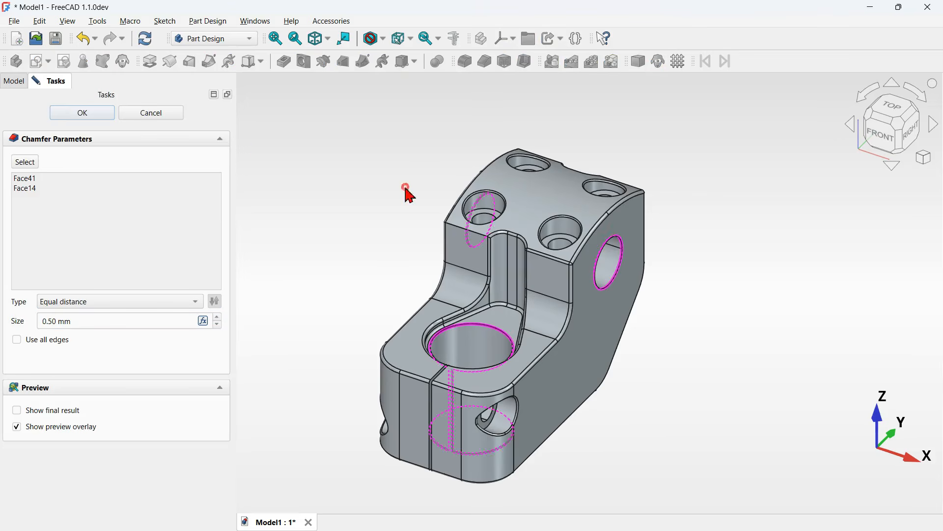
click(97, 117)
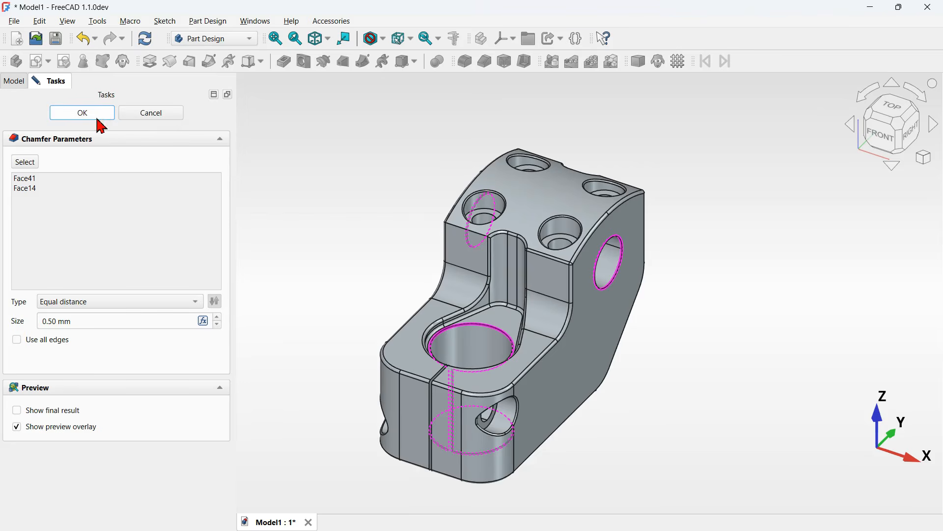
drag(718, 336, 552, 394)
key(0)
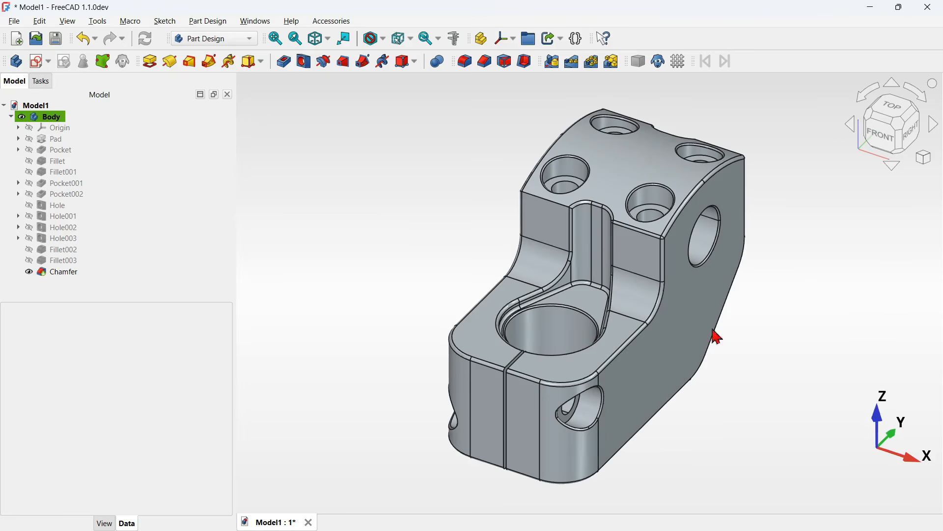
- Create a new sketch on the XY plane containing a centered rectangle about 154 × 151 mm, then close it
click(42, 63)
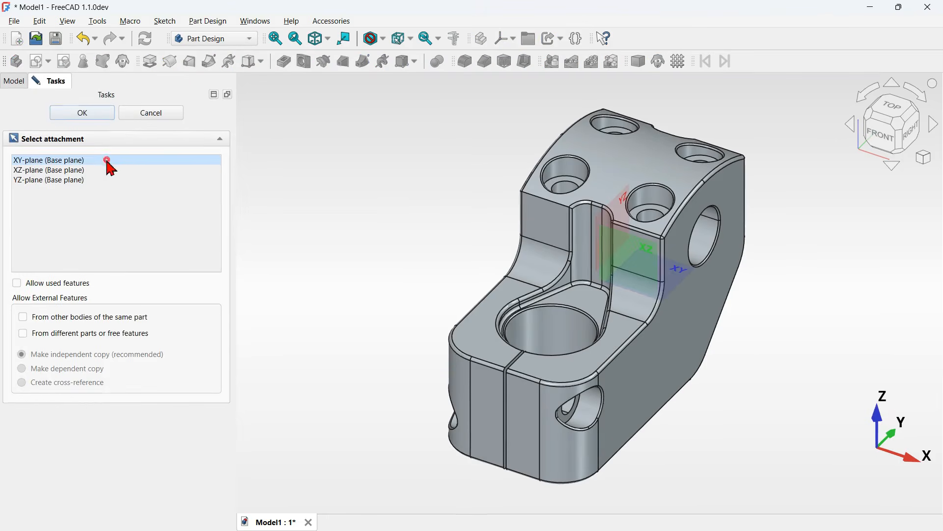
click(108, 161)
double_click(107, 161)
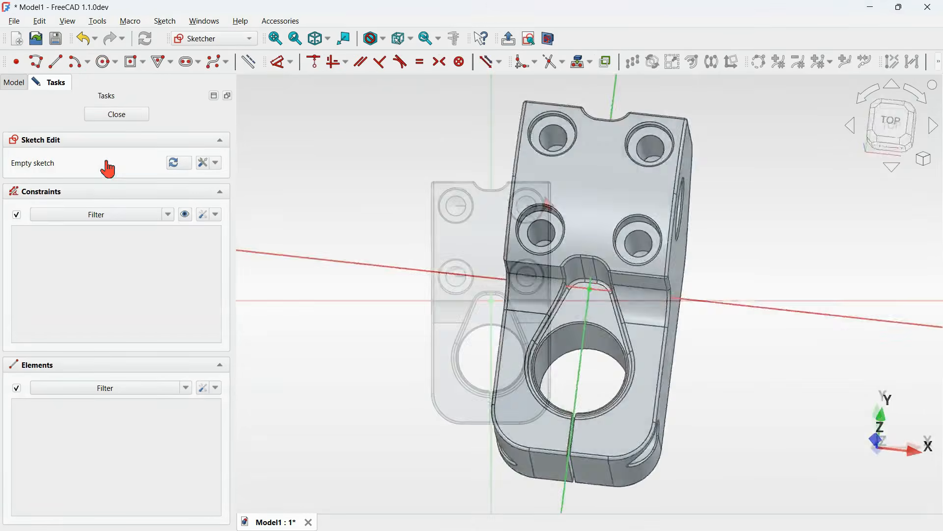
click(131, 62)
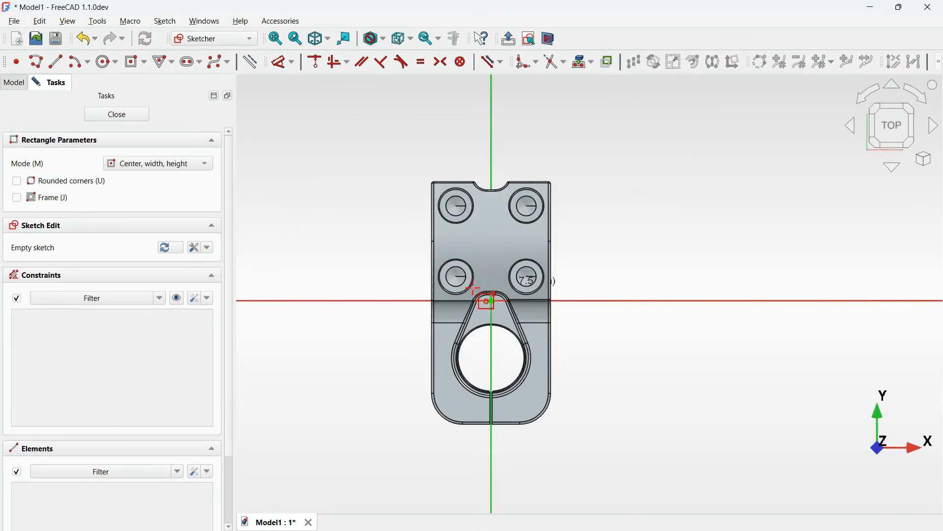
click(492, 301)
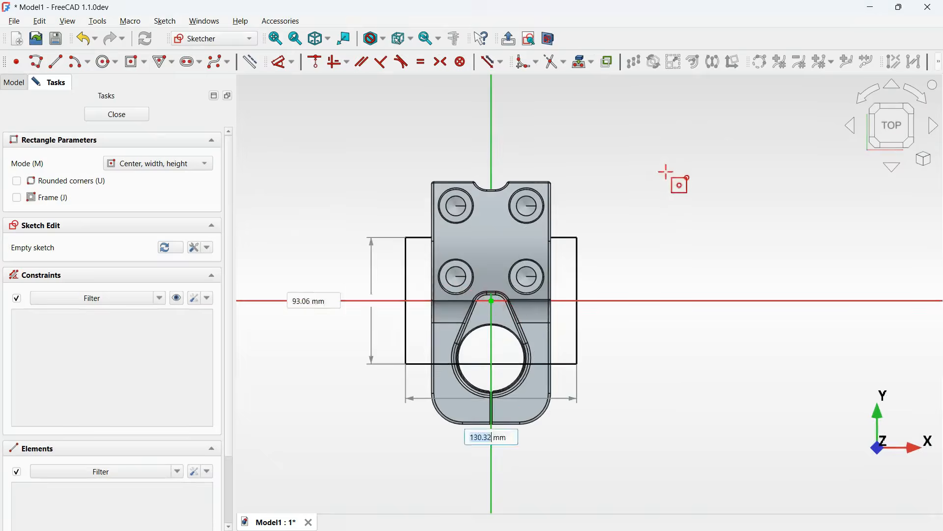
click(668, 115)
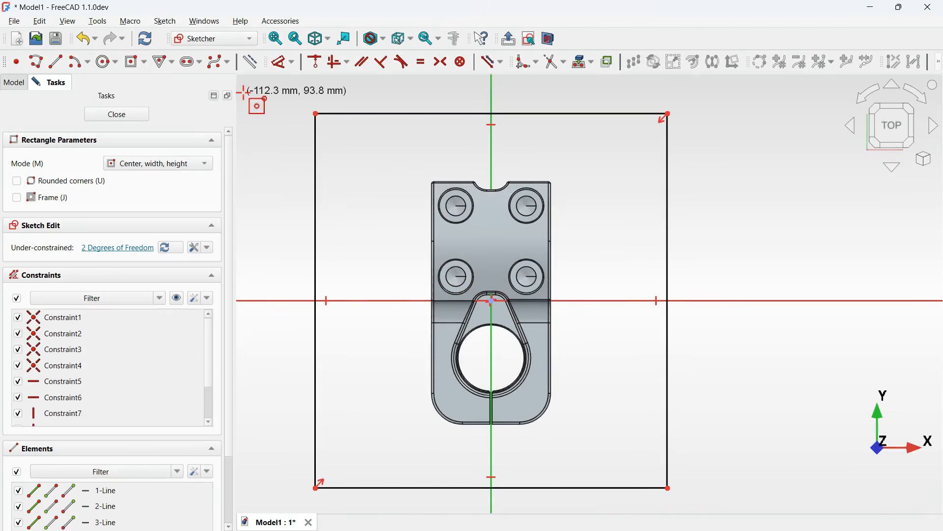
click(137, 110)
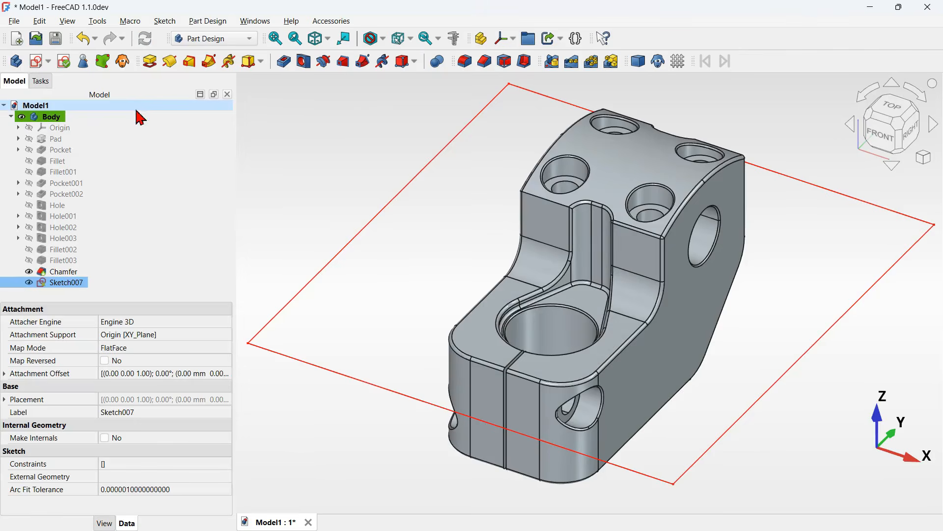
- Offset the sketch's attachment position along z to 12 mm
click(918, 141)
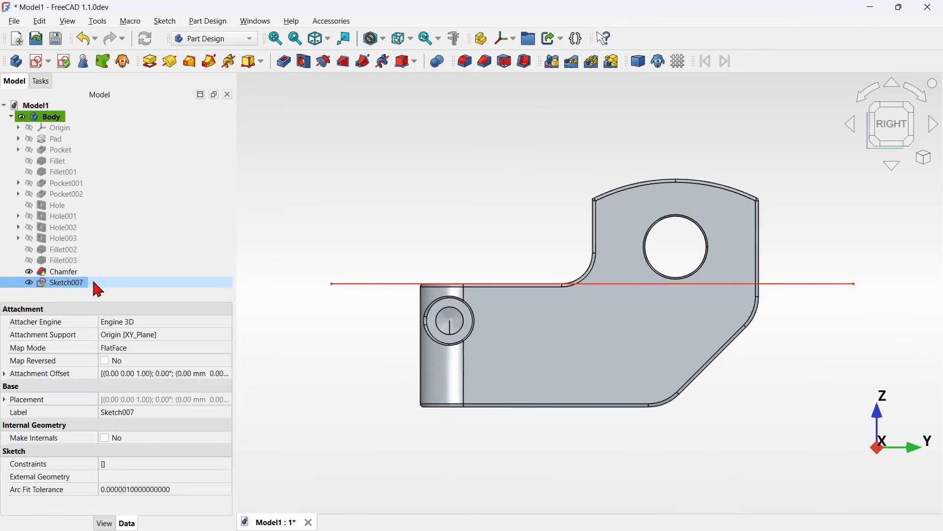
click(4, 374)
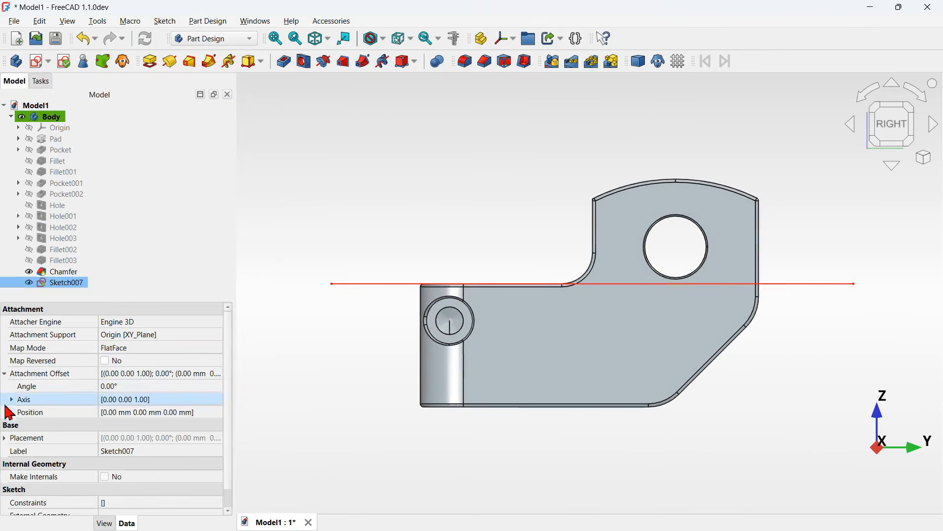
click(9, 412)
click(11, 413)
click(157, 452)
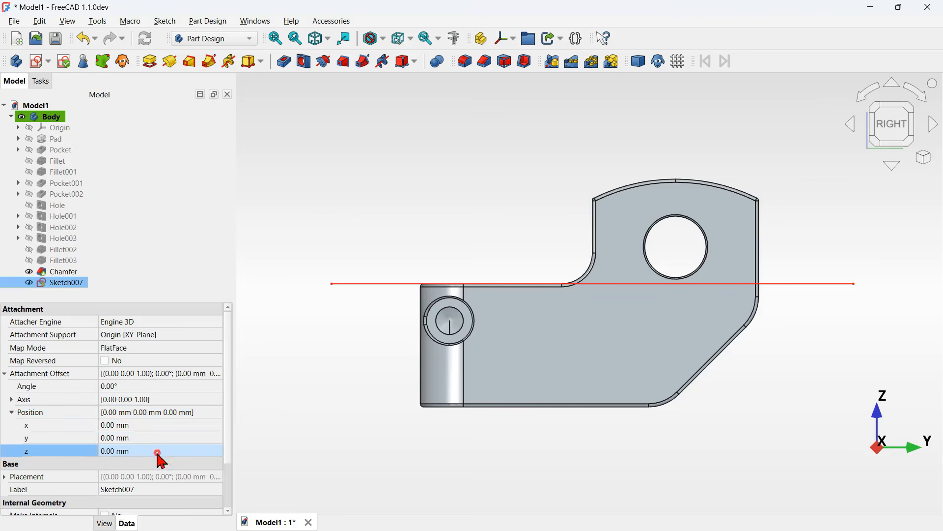
text(12)
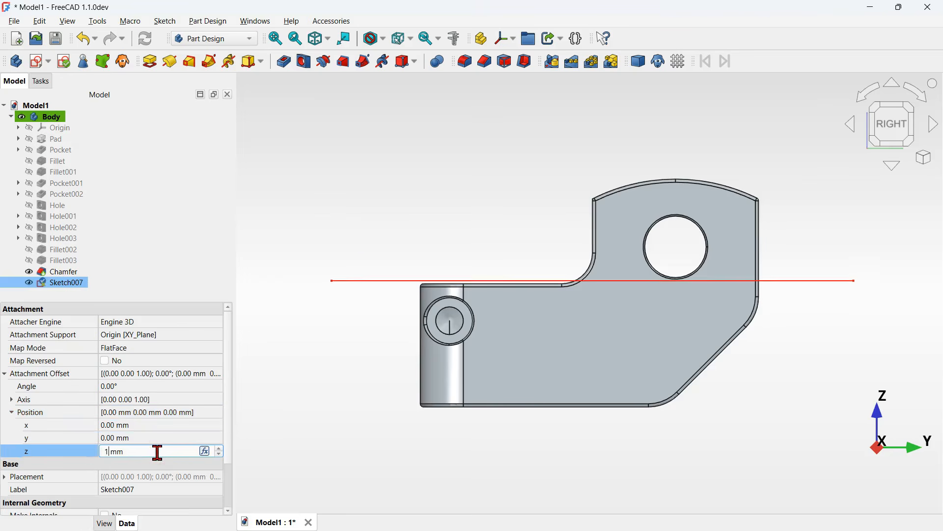
key(Return)
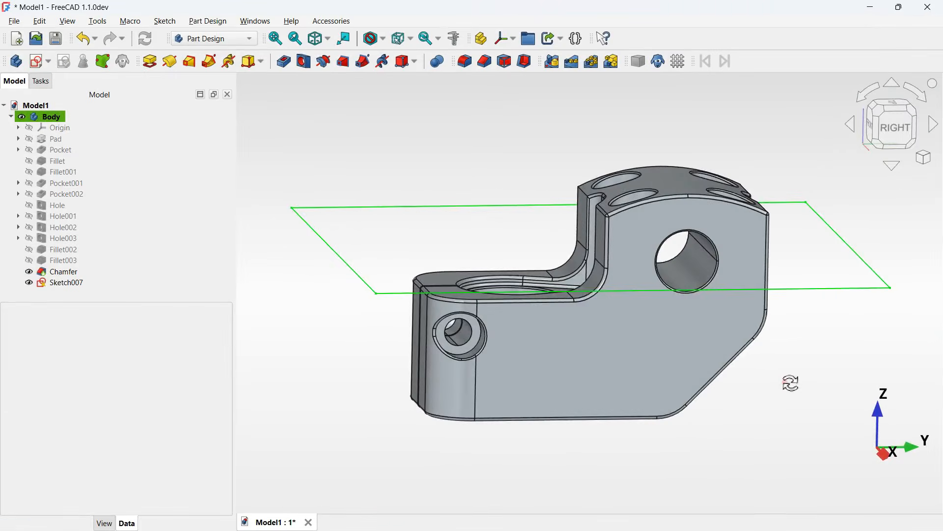
- Open the 1 mm fillet to review its edge selection and close it again
middle_drag(791, 383, 810, 392)
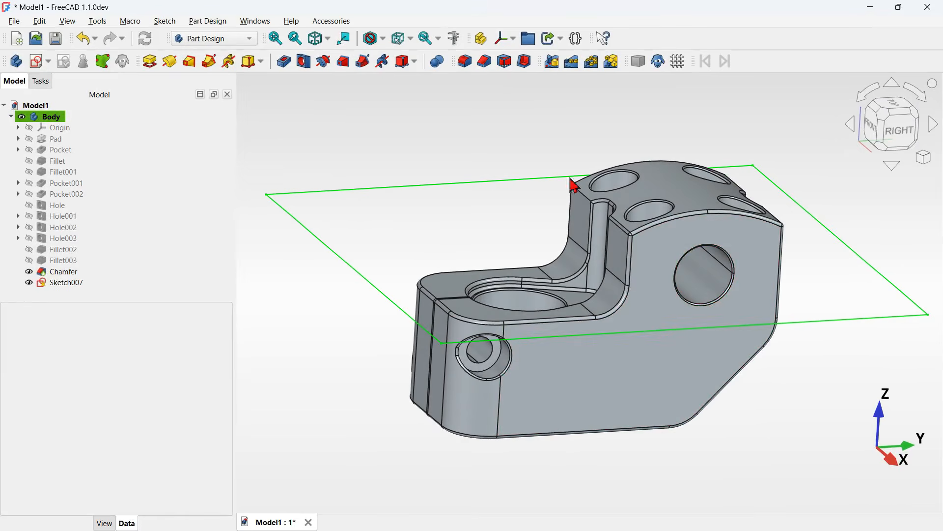
scroll(585, 177, up, 3)
middle_drag(499, 241, 553, 263)
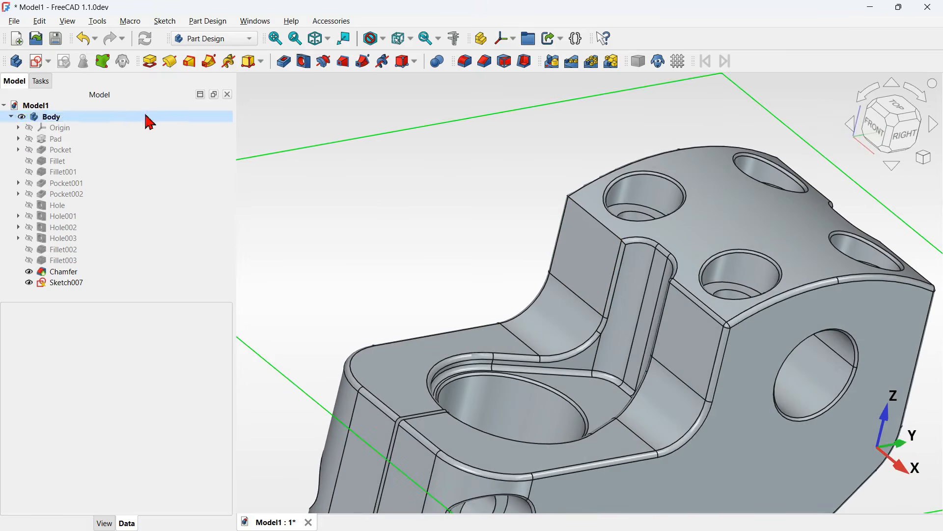
double_click(69, 249)
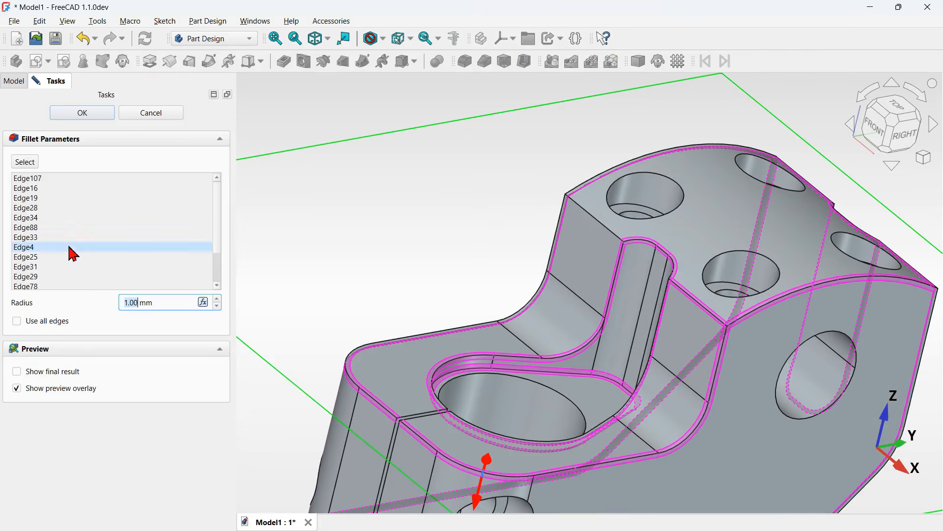
click(25, 161)
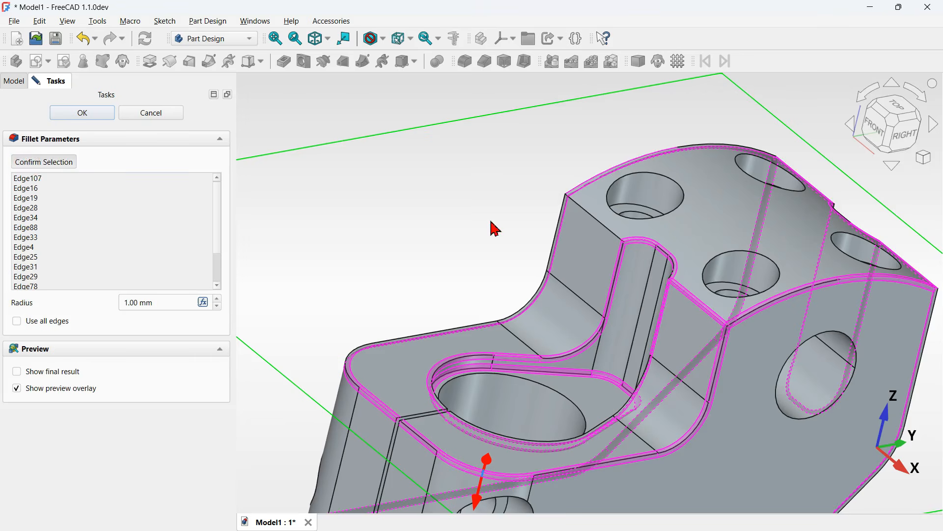
click(82, 114)
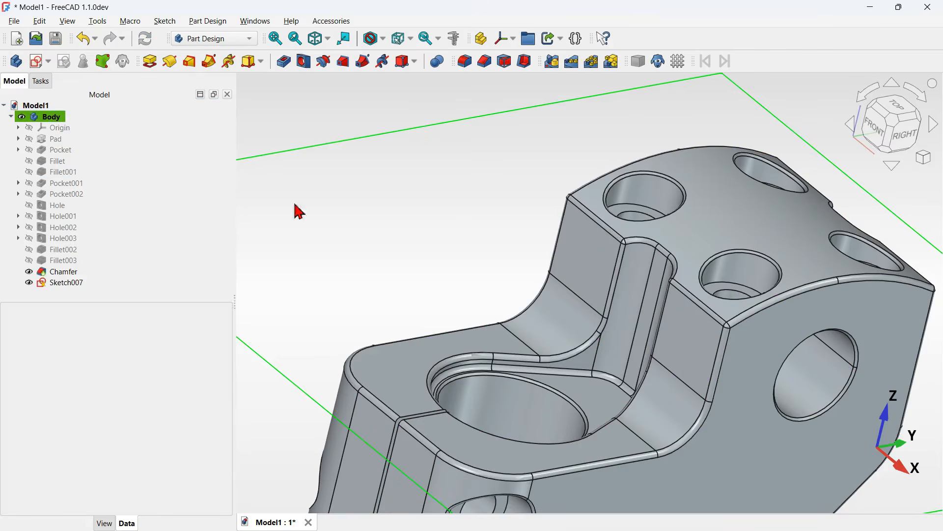
- Switch to the Part workbench in an isometric view
scroll(379, 220, down, 3)
click(419, 239)
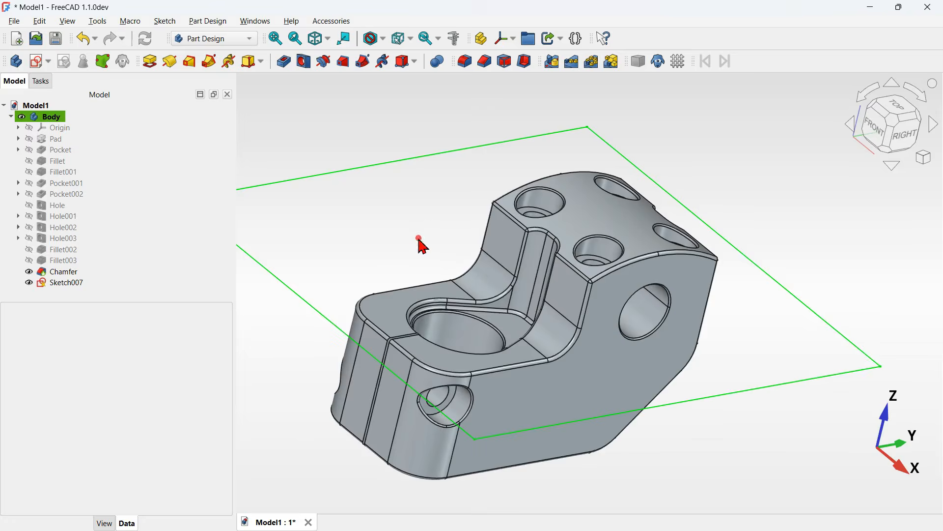
key(0)
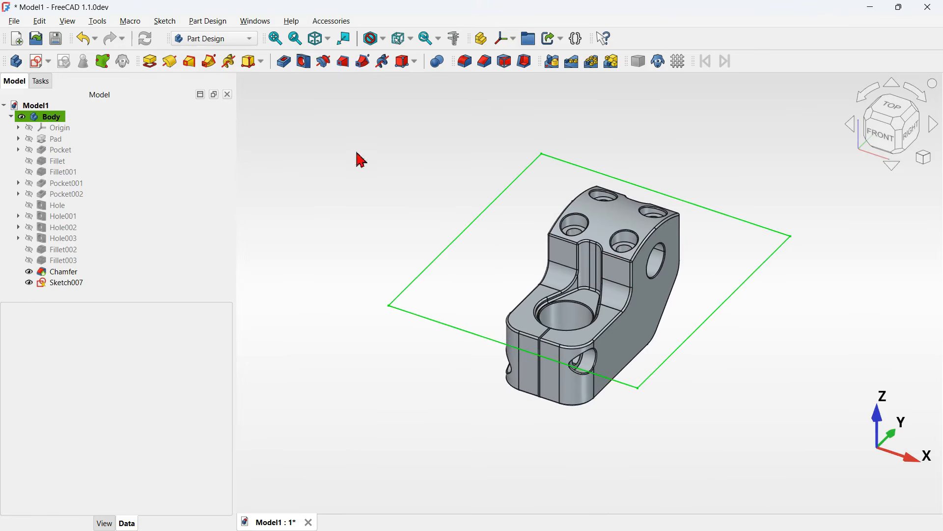
click(207, 48)
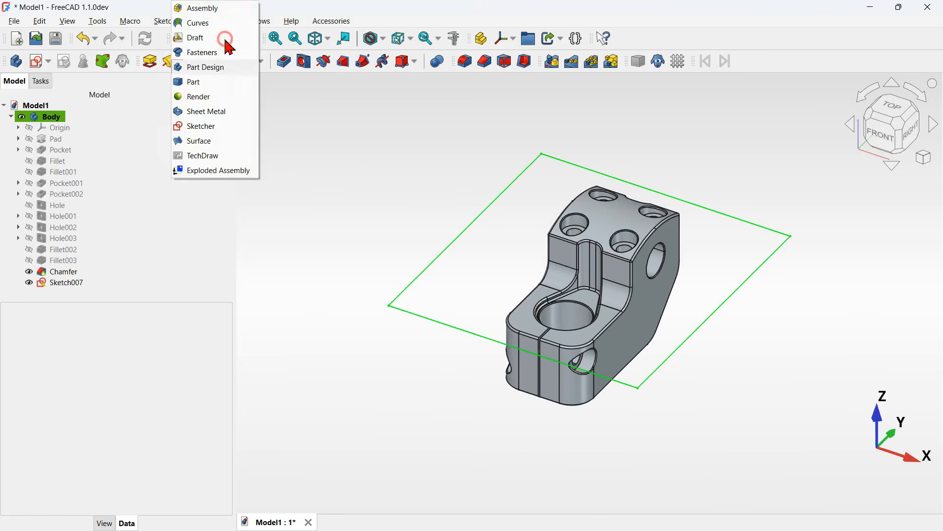
click(215, 81)
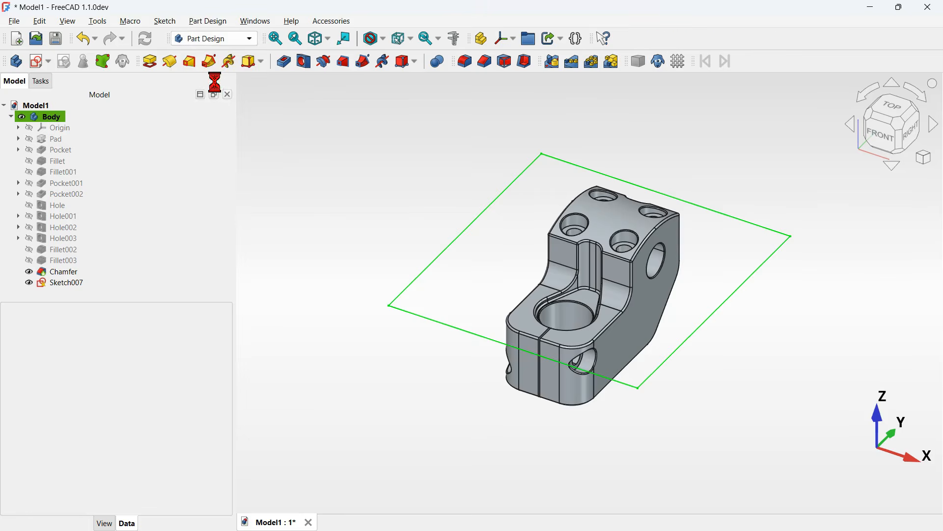
- Create a face from the offset rectangle sketch with Face From Wires
click(98, 285)
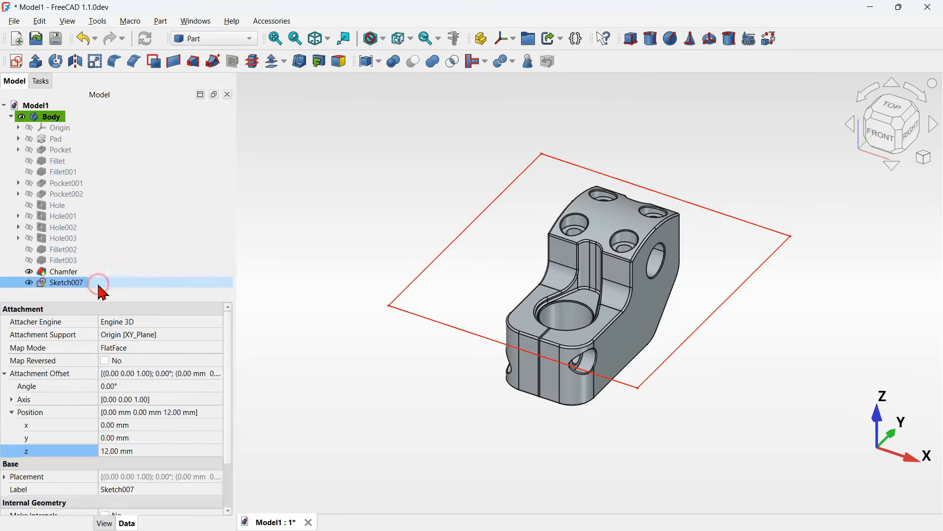
click(156, 67)
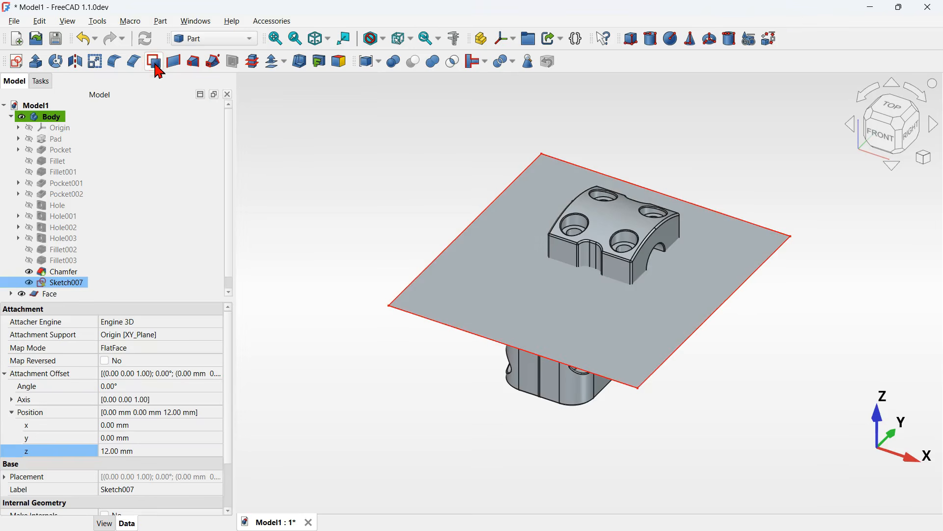
click(392, 254)
- Select the Body and the face, and split the body with Slice Apart
click(49, 117)
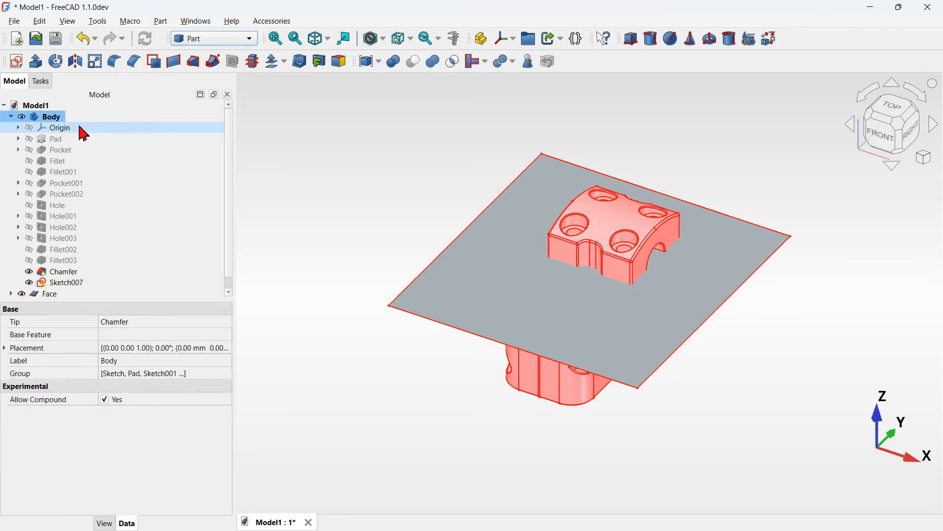
double_click(119, 118)
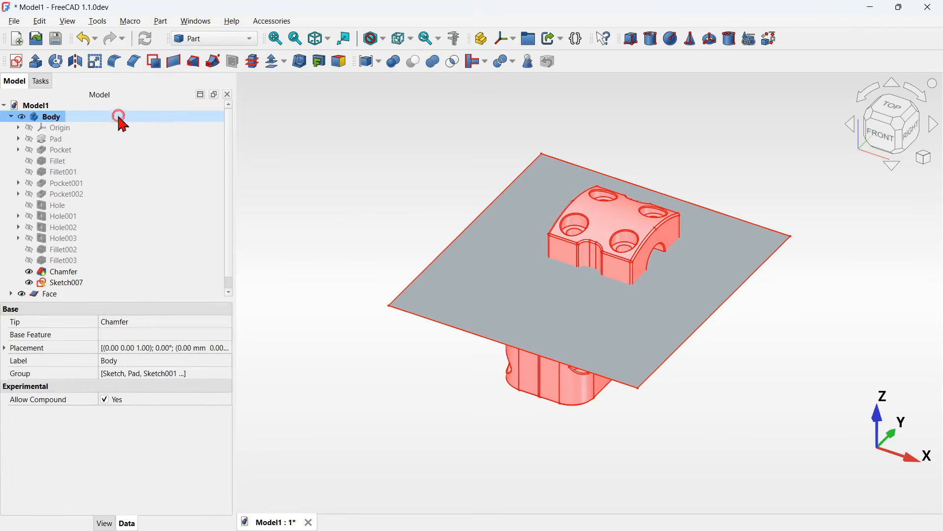
click(11, 117)
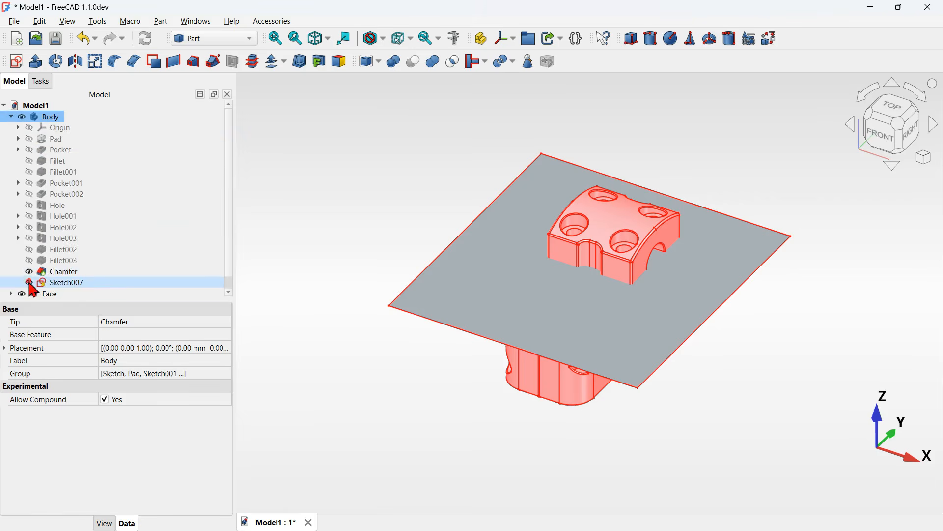
click(11, 117)
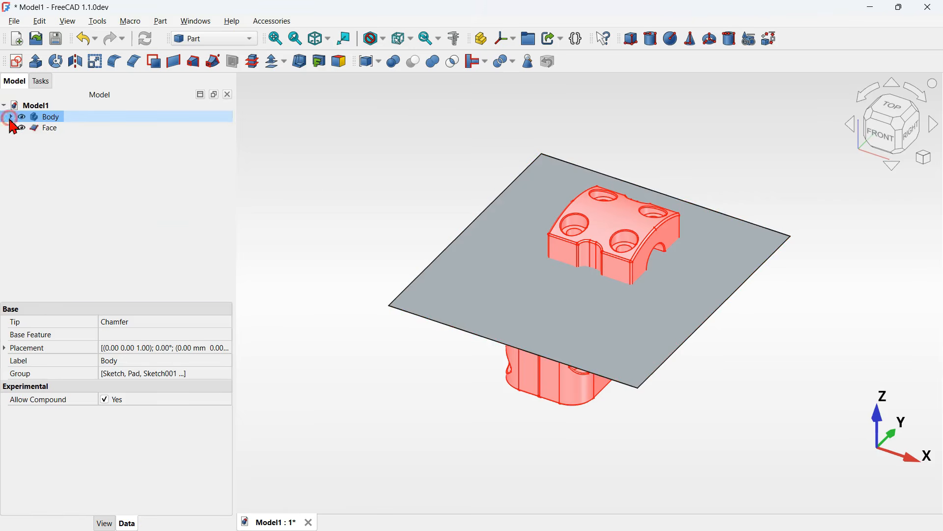
click(312, 175)
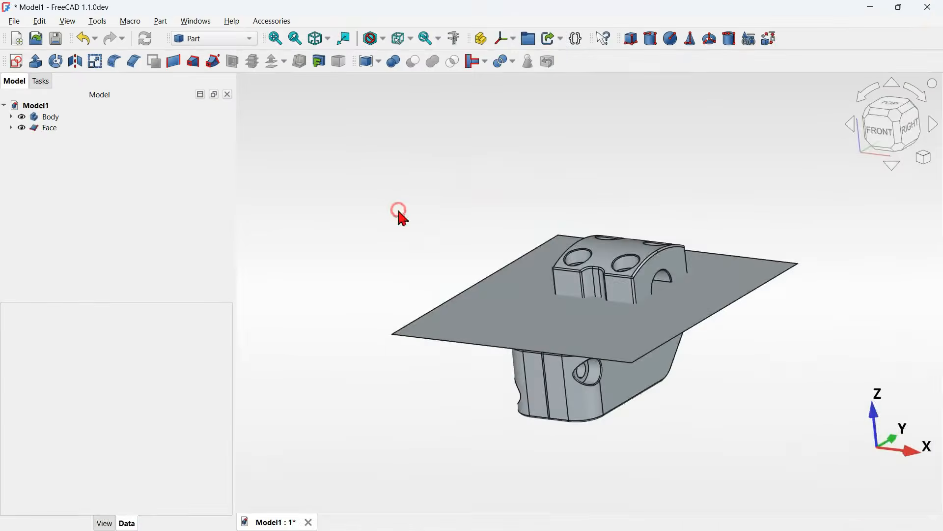
mouse_move(399, 214)
middle_down()
mouse_move(374, 224)
mouse_move(436, 214)
mouse_move(398, 226)
middle_up()
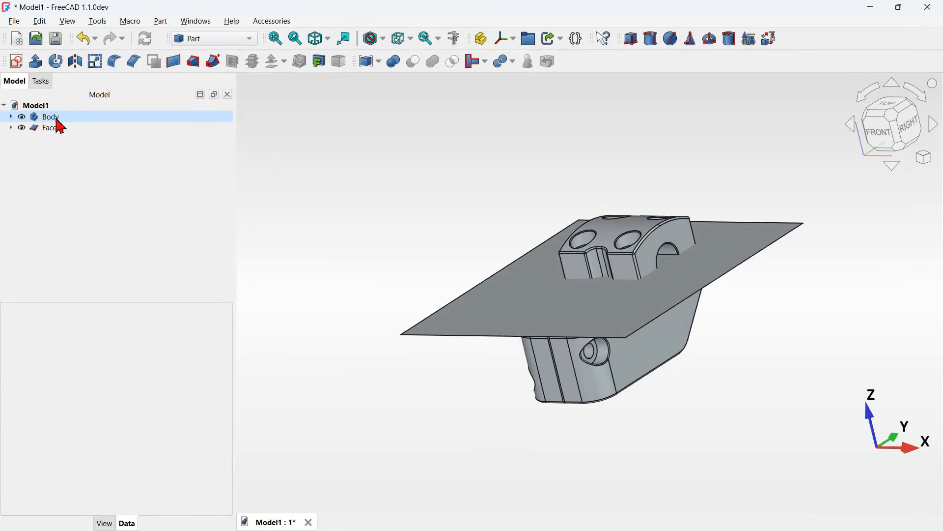
click(84, 127)
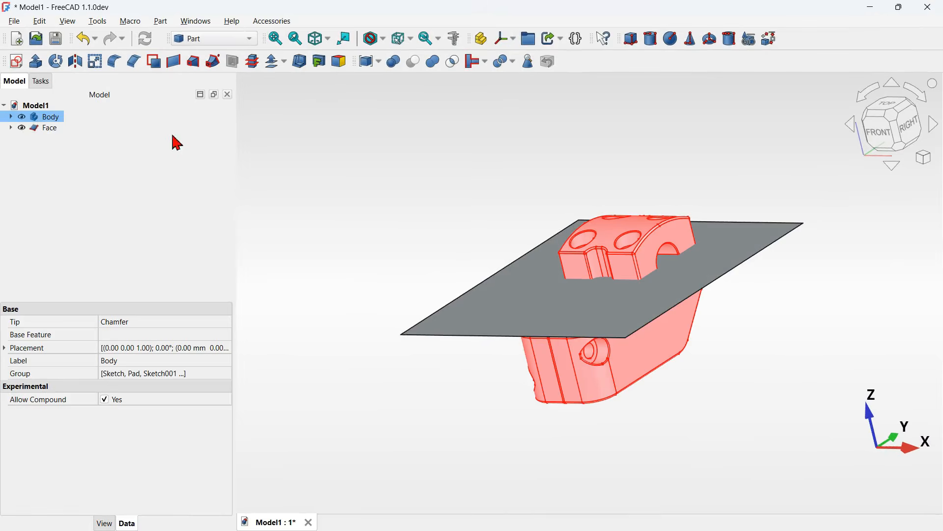
ctrl+click(59, 129)
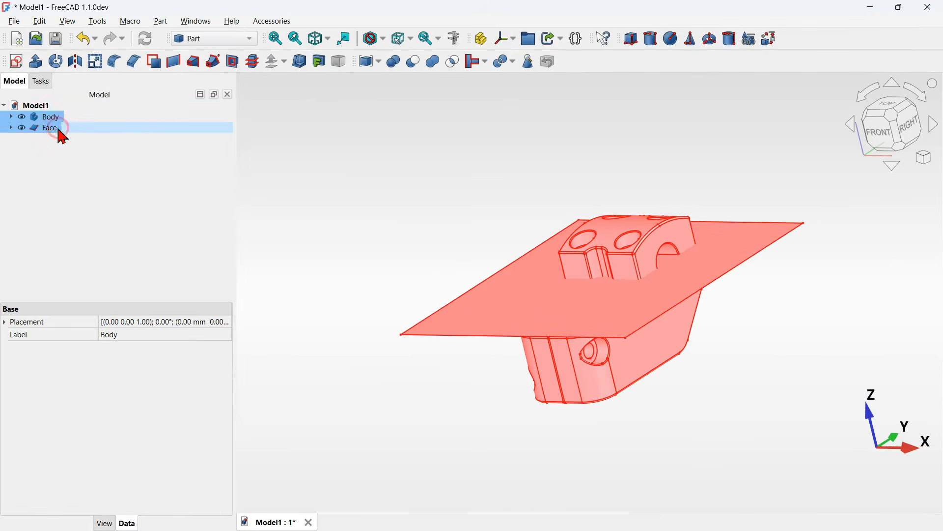
click(514, 65)
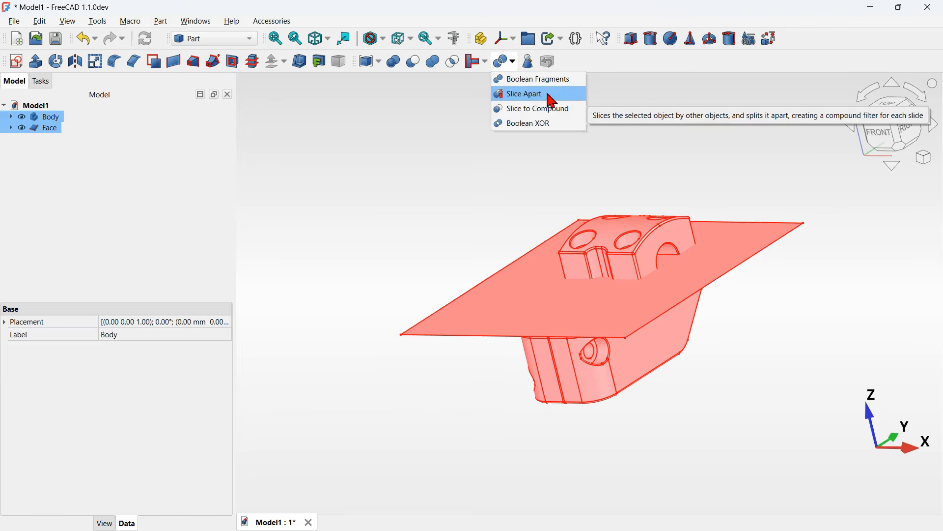
click(568, 98)
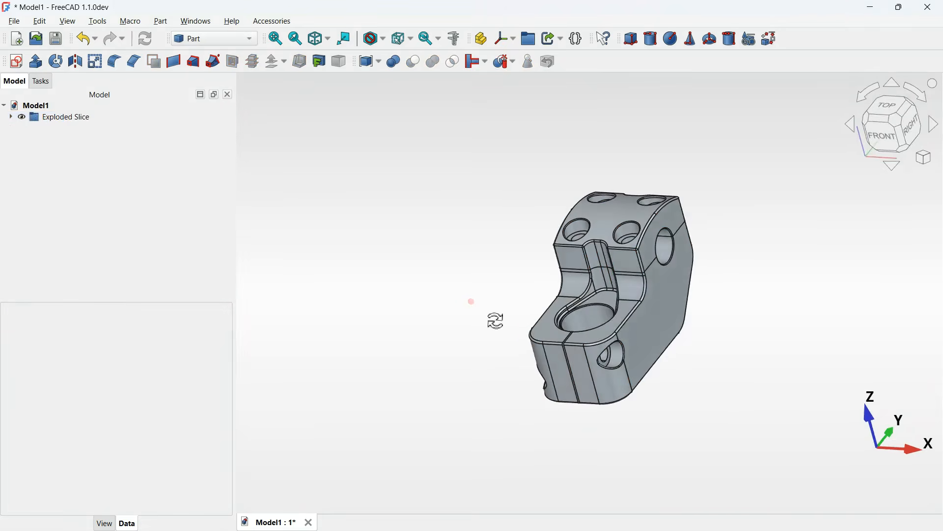
- Hide the lower slice to view the separated top clamp cap on its own
scroll(499, 329, up, 4)
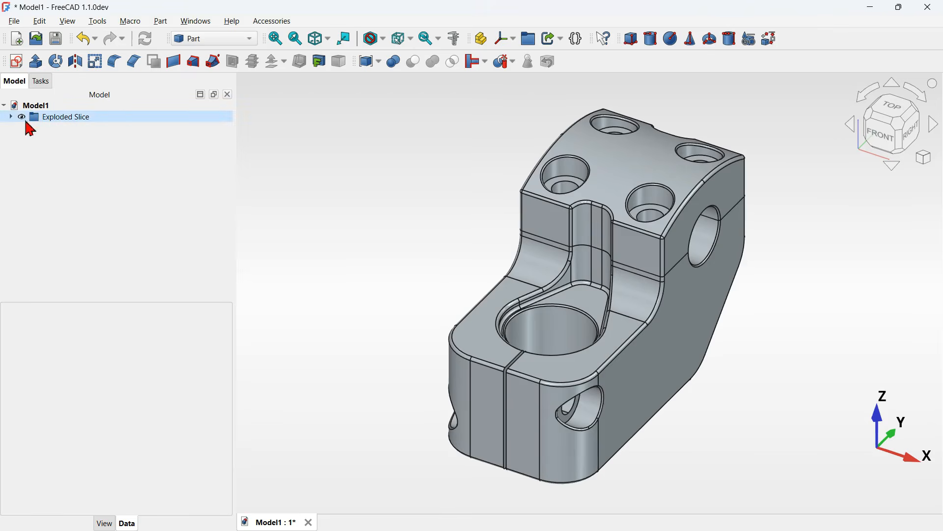
click(11, 117)
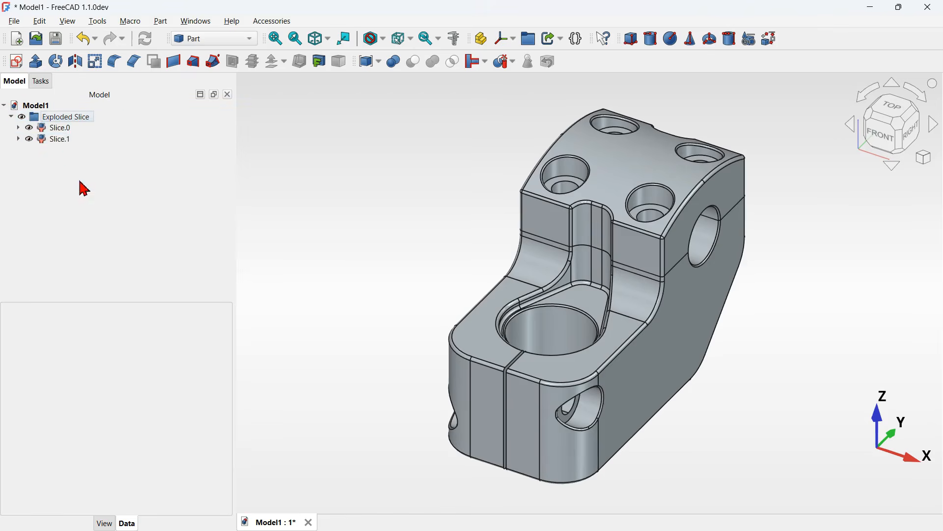
click(74, 129)
key(space)
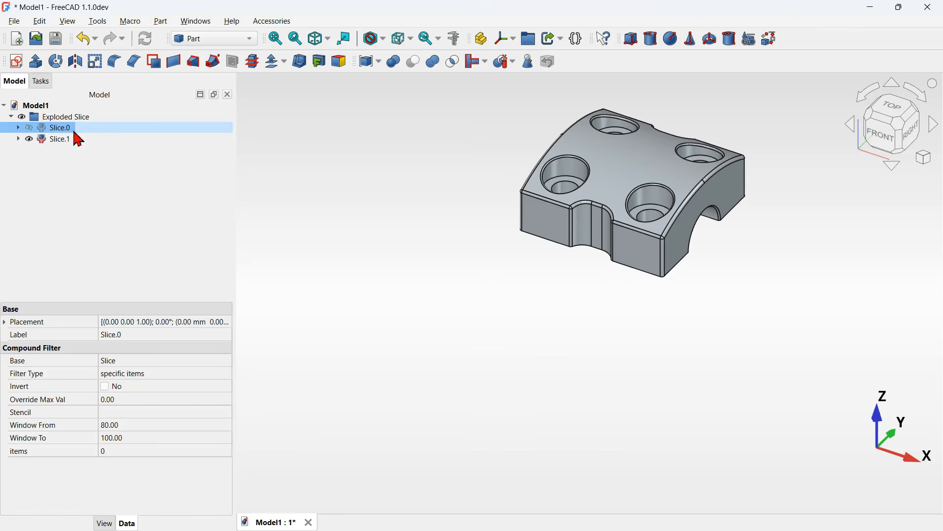
middle_drag(584, 320, 629, 290)
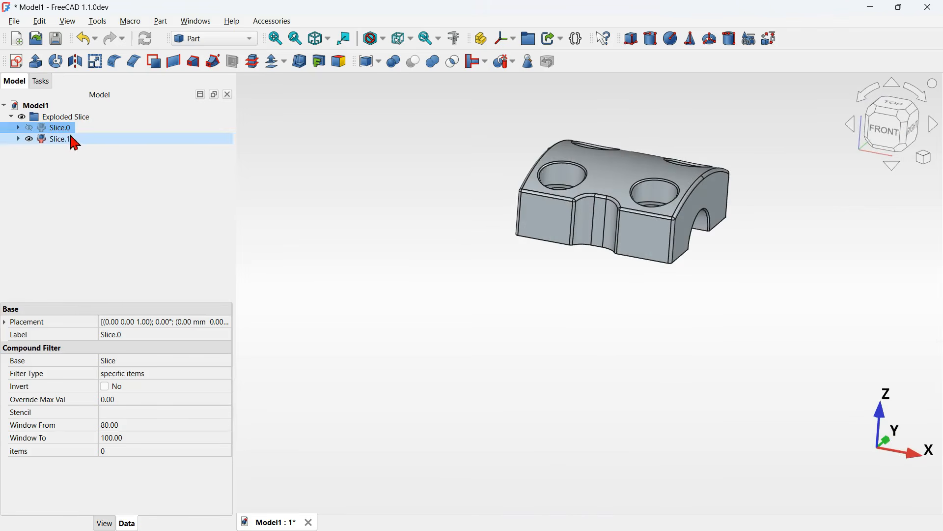
- Show the lower slice and hide the top clamp cap slice
ctrl+click(63, 139)
key(space)
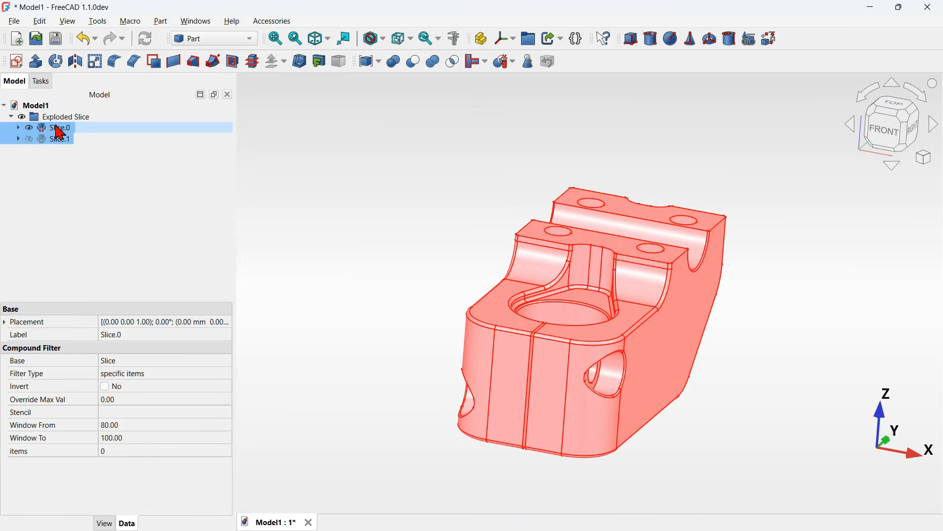
click(738, 208)
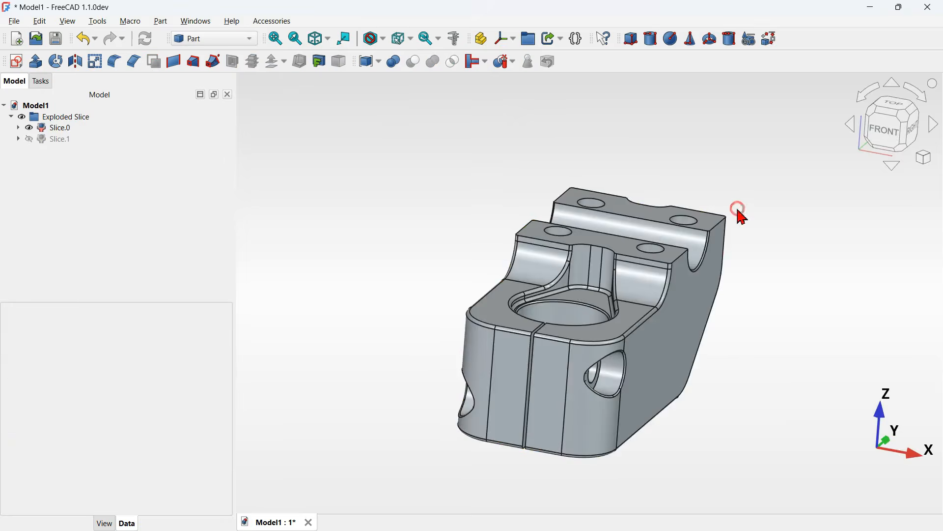
- Chamfer the two upper clamp-face edges of the lower slice with an equal distance of 0.25 mm
middle_drag(738, 208, 732, 279)
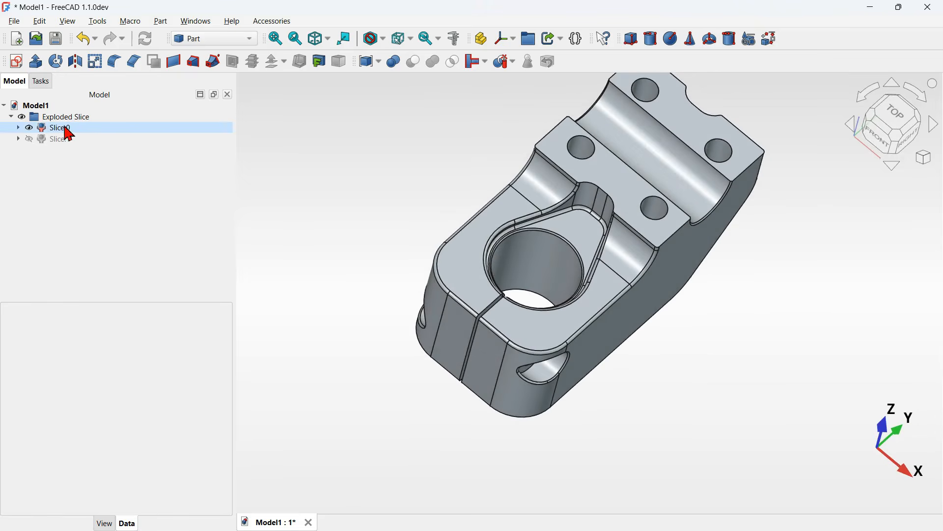
key(0)
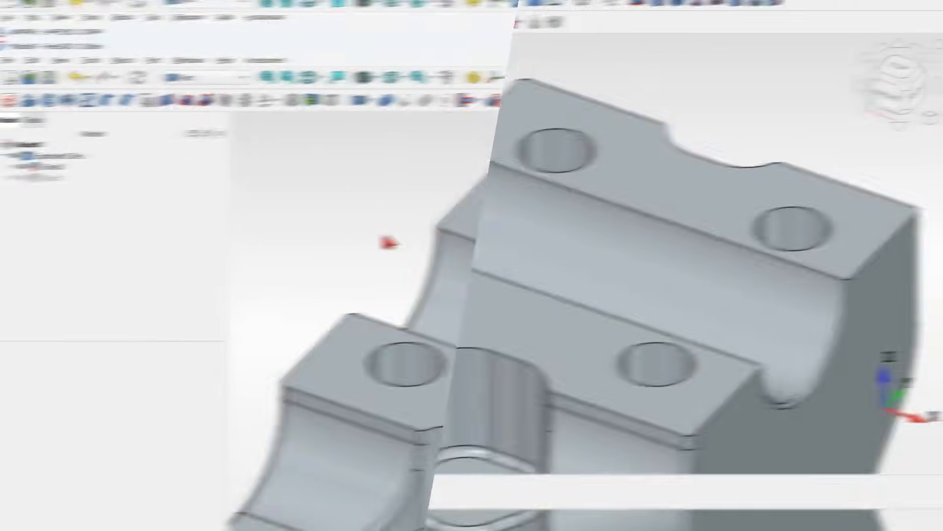
scroll(513, 224, down, 5)
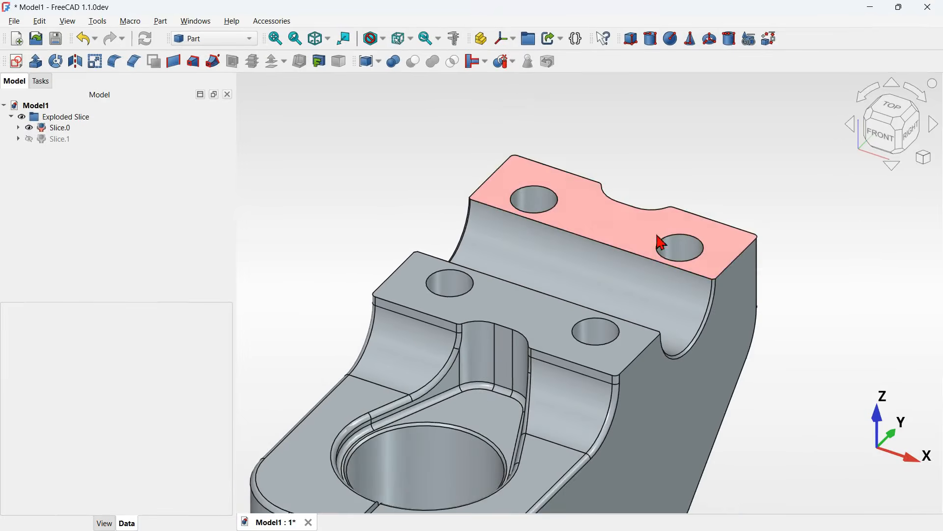
middle_drag(804, 342, 593, 303)
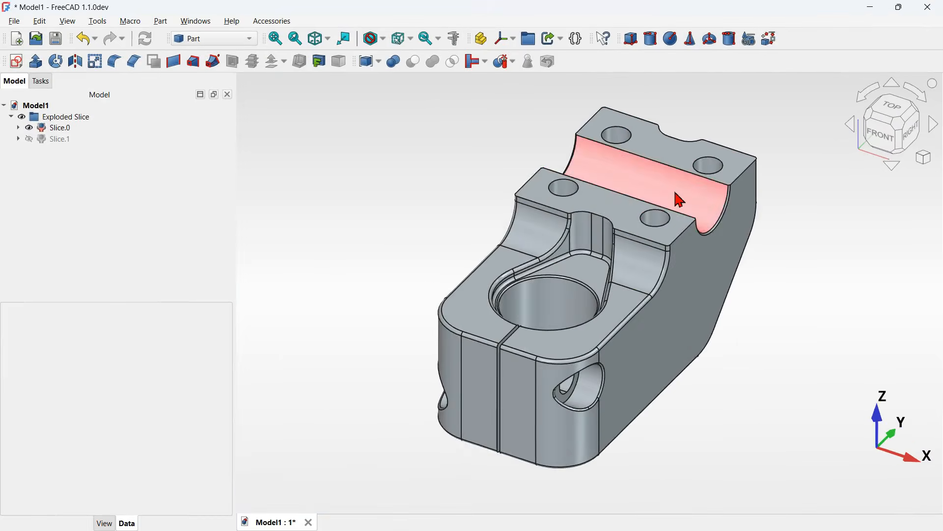
scroll(676, 198, up, 5)
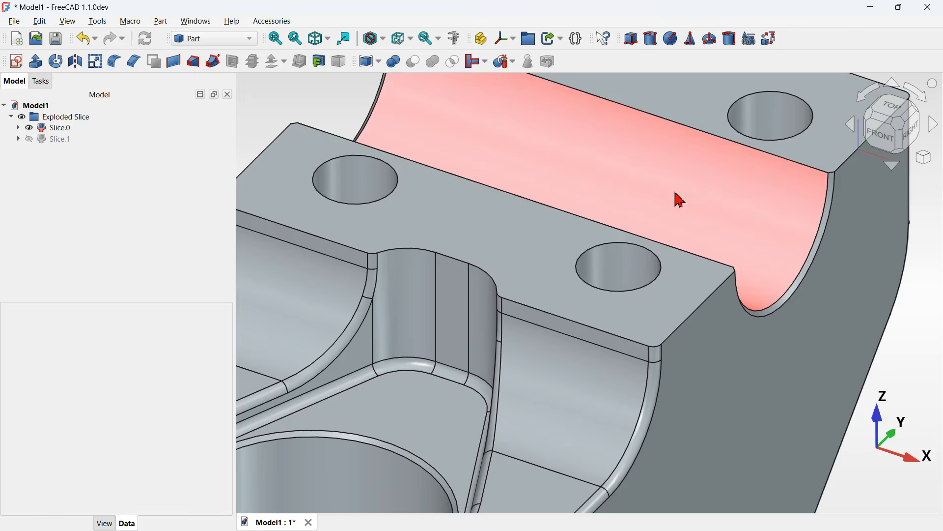
click(626, 343)
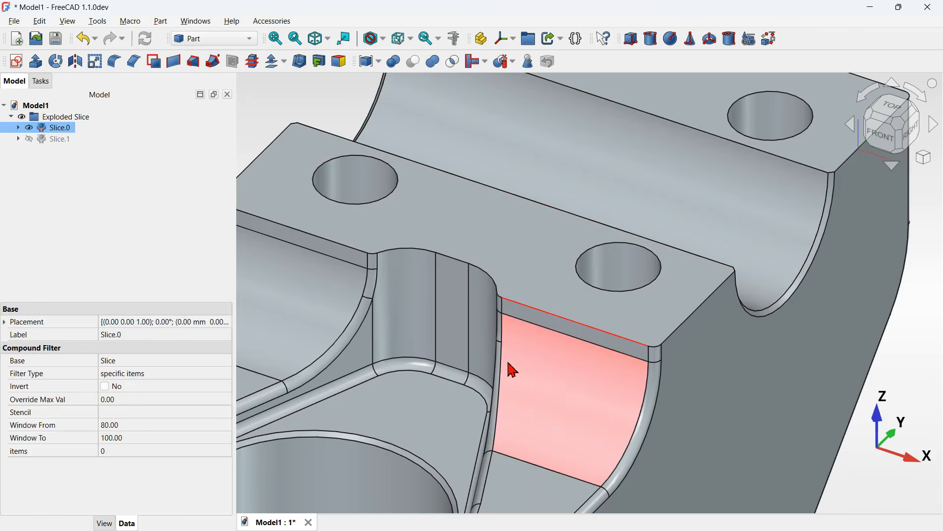
scroll(512, 360, down, 3)
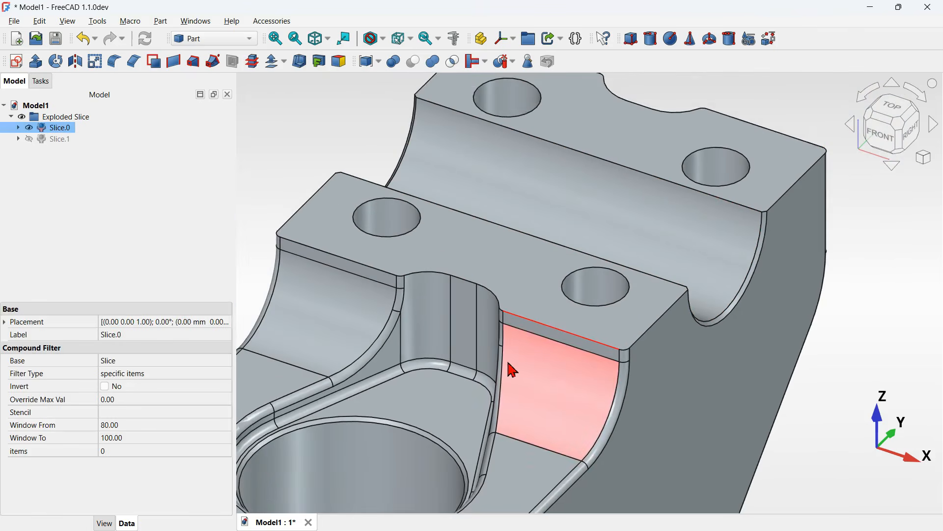
ctrl+click(777, 130)
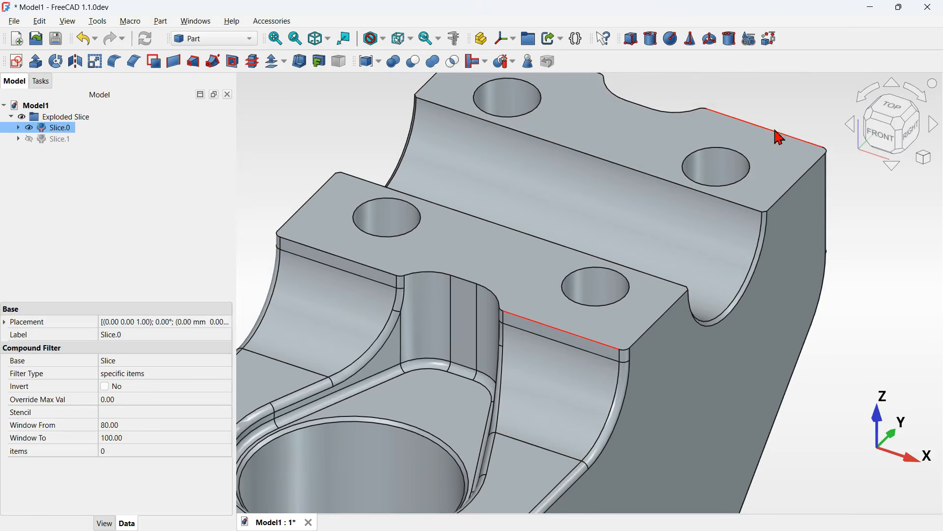
click(134, 62)
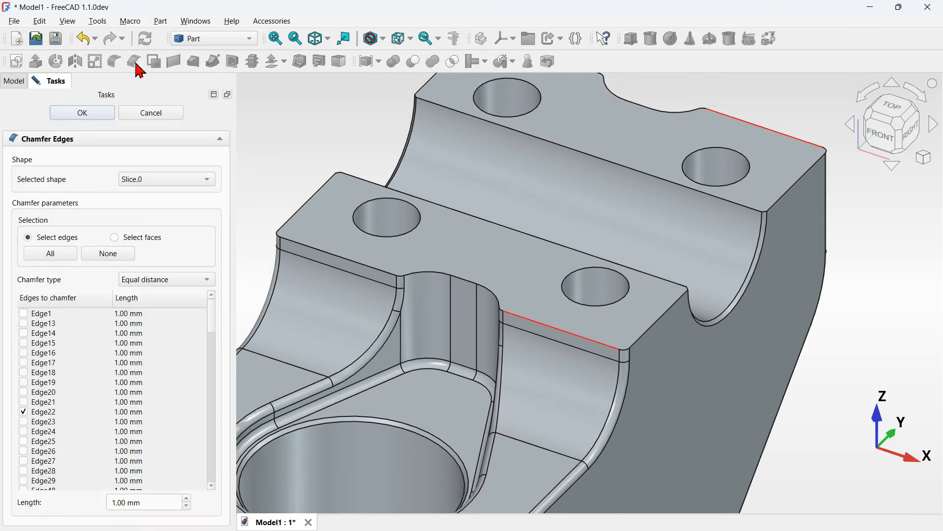
click(165, 497)
text(0.25)
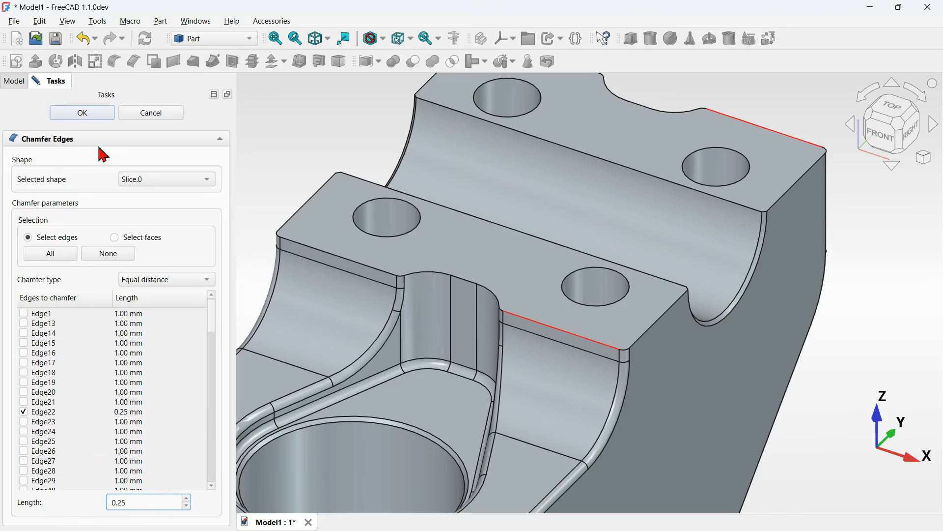
scroll(547, 356, down, 3)
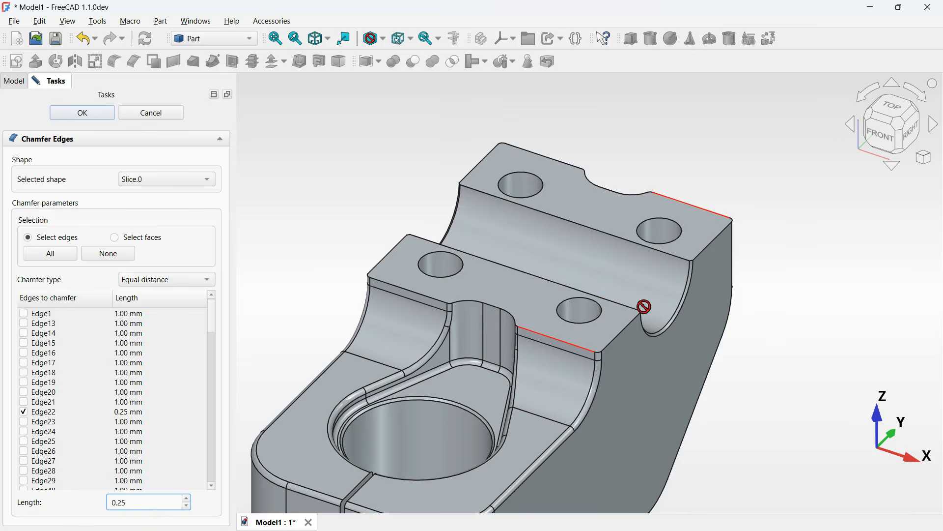
click(91, 115)
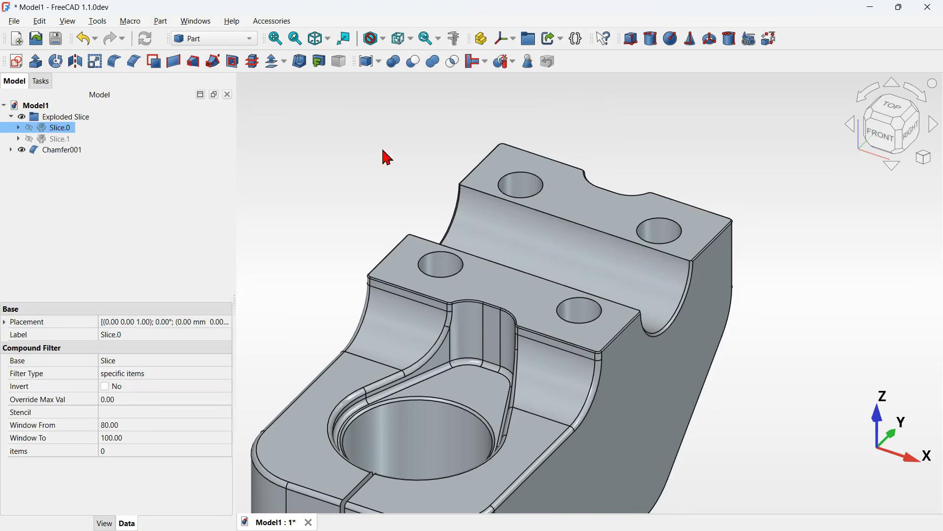
- Show the top cap slice again and hide the chamfered lower body
scroll(638, 211, up, 4)
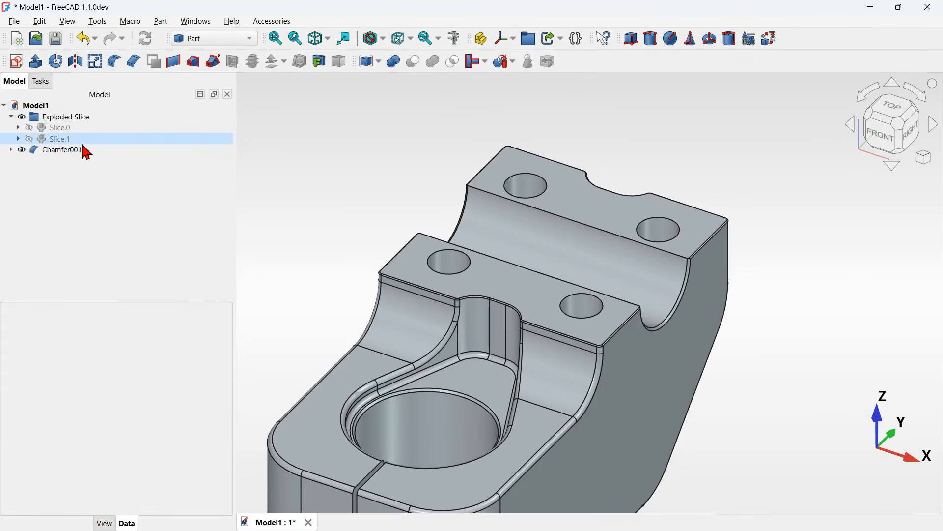
click(30, 139)
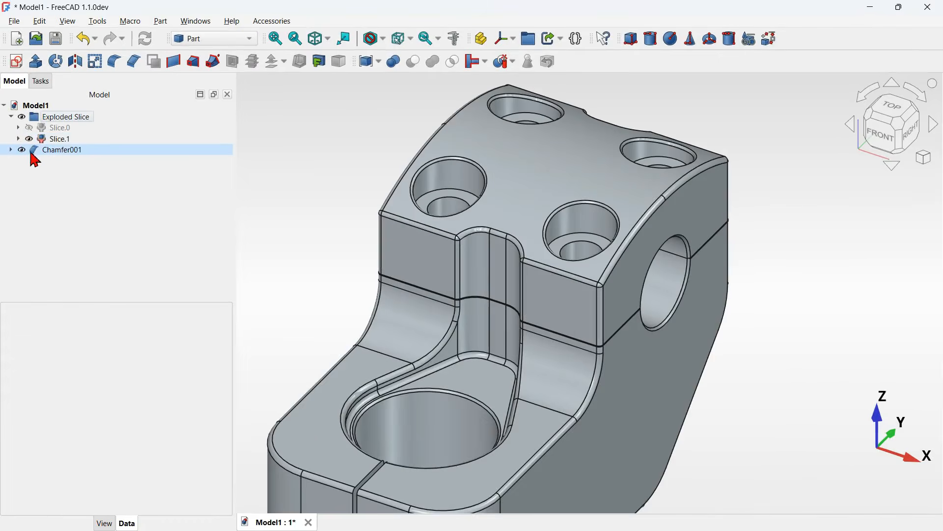
click(23, 151)
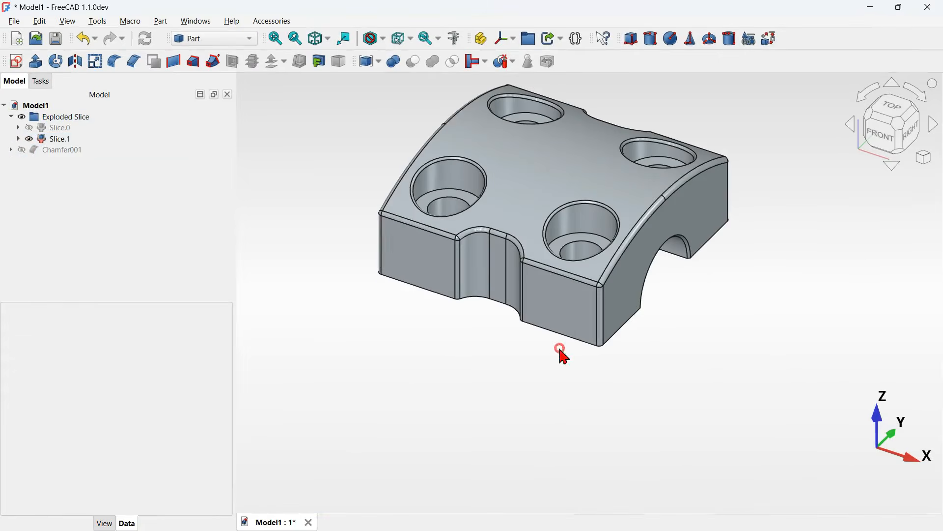
- Chamfer the two lower split-face edges of the top cap with an equal distance of 0.25 mm
drag(560, 349, 609, 202)
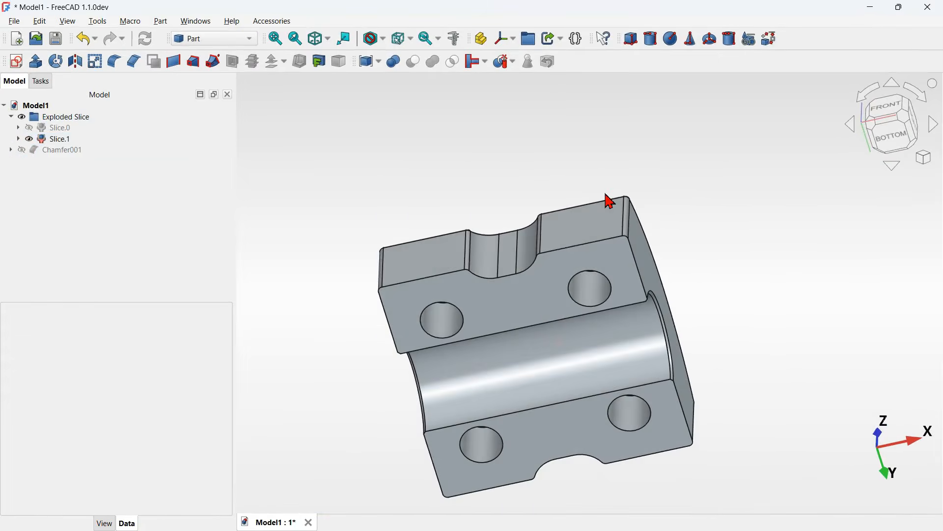
click(575, 251)
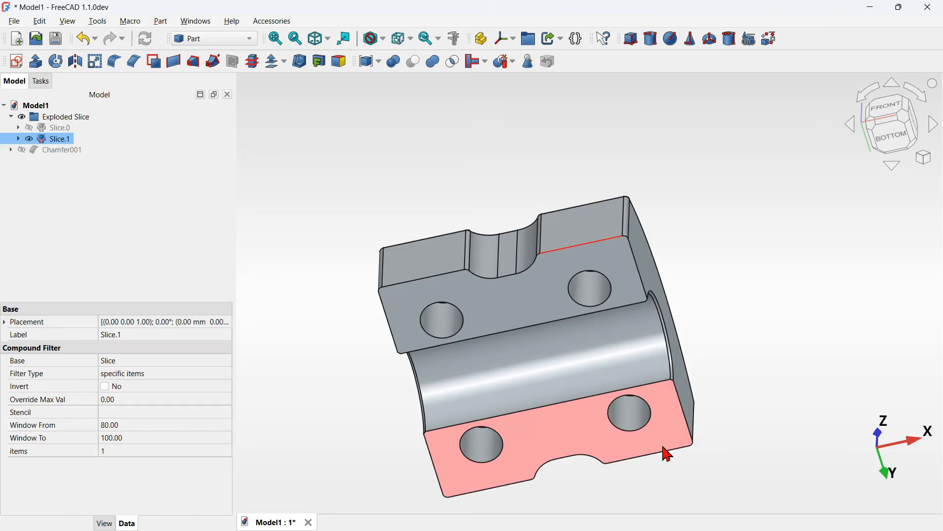
ctrl+click(668, 461)
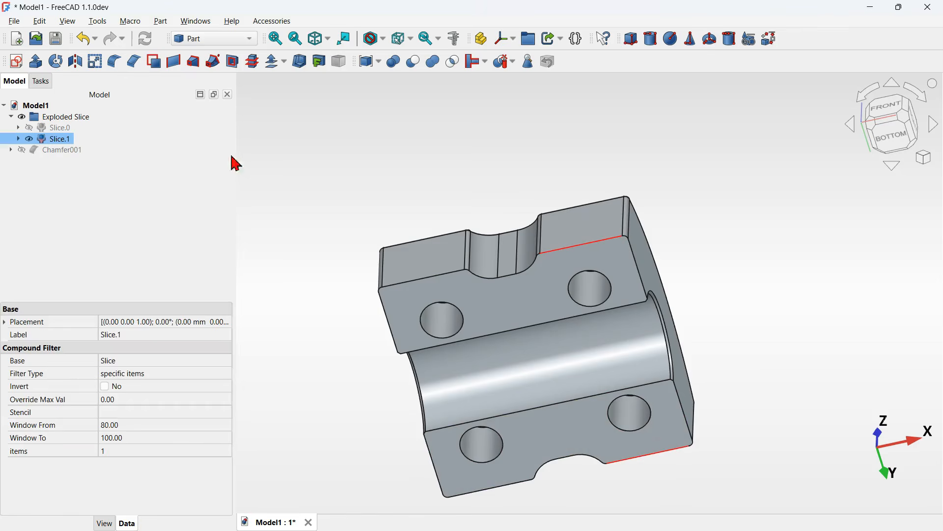
click(133, 62)
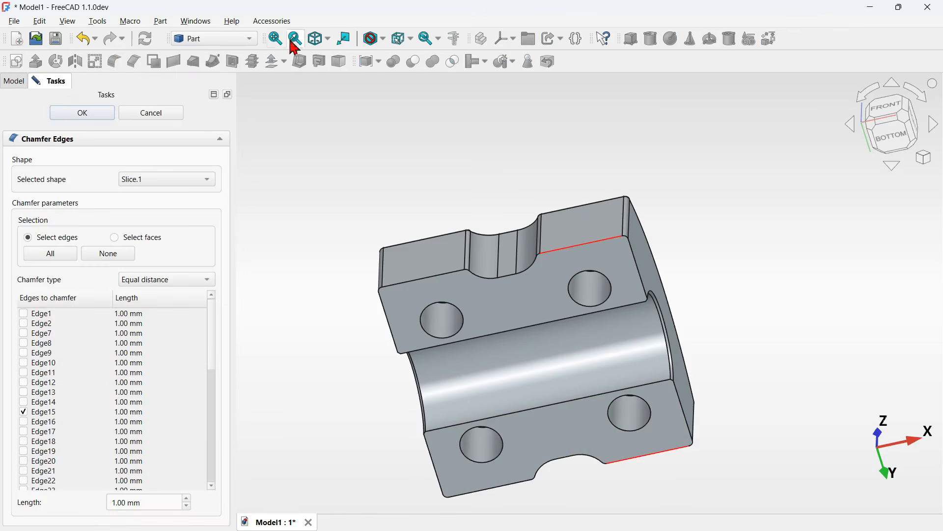
click(163, 502)
key(ctrl+a)
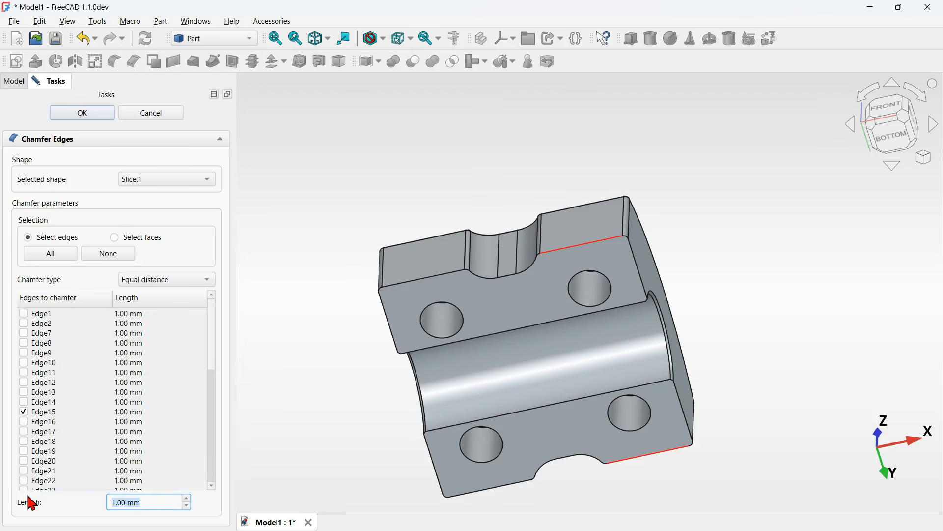
text(0.25)
click(87, 114)
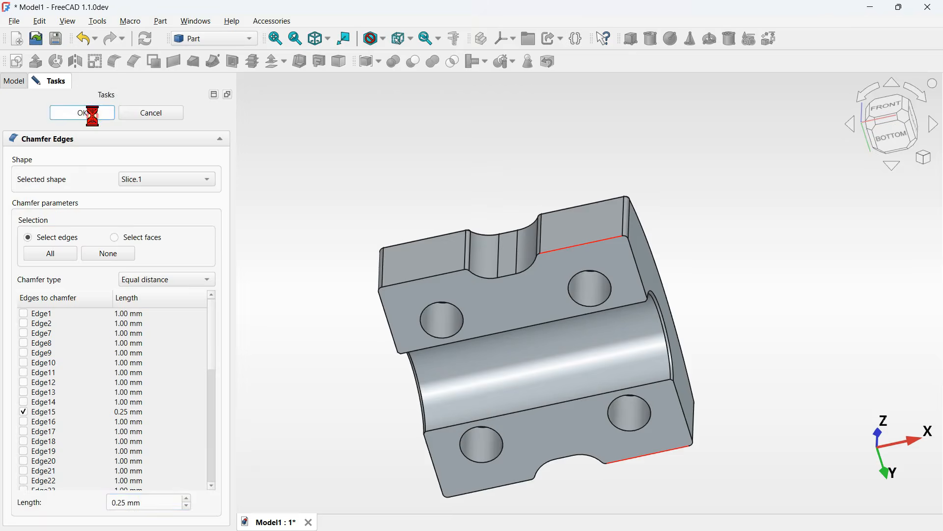
- Show both chamfered parts together in an isometric, fitted view with the Shaded draw style
click(638, 205)
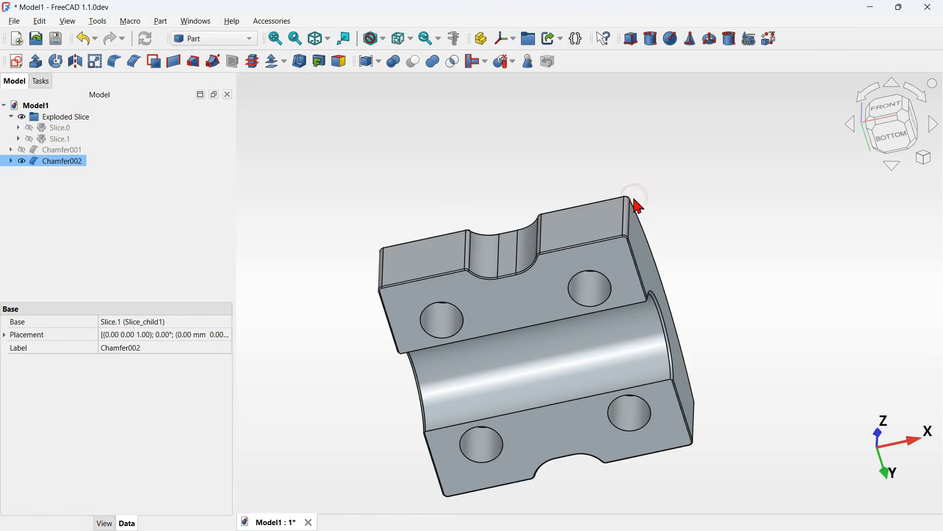
key(0)
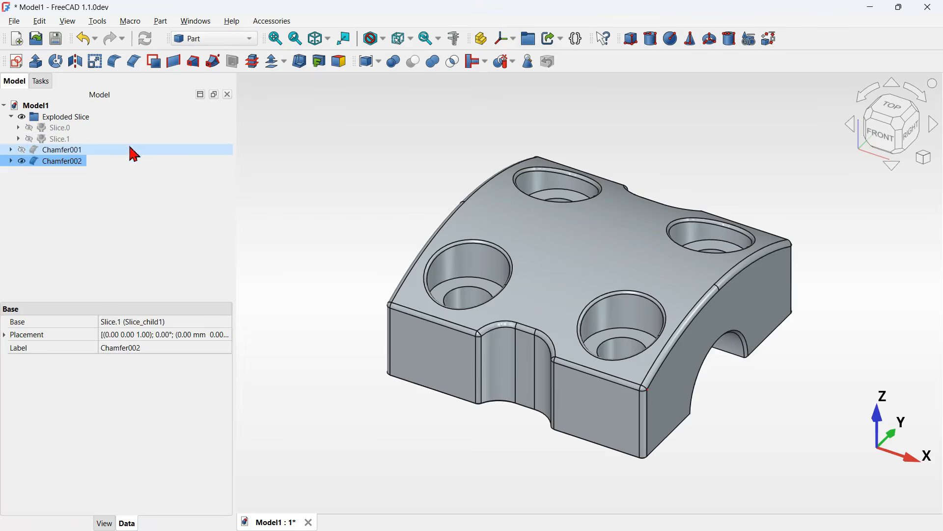
click(22, 150)
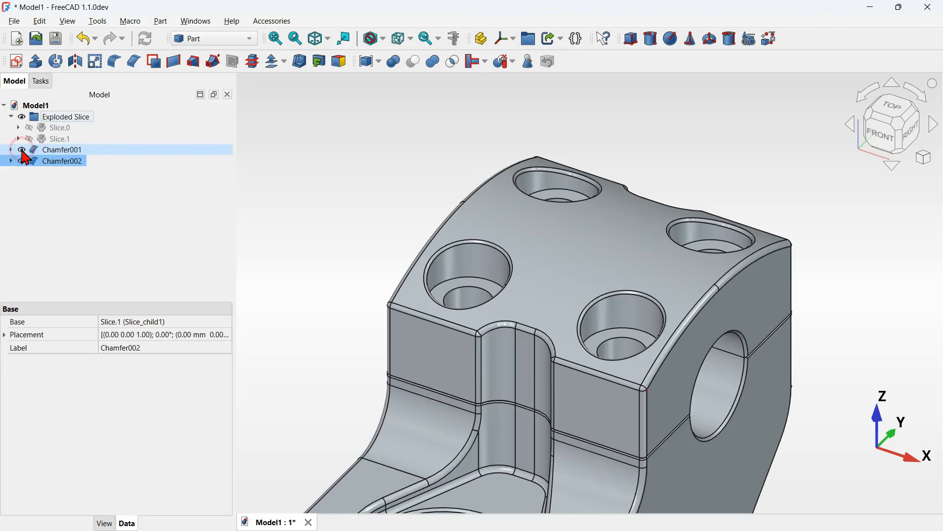
click(354, 156)
key(v)
key(f)
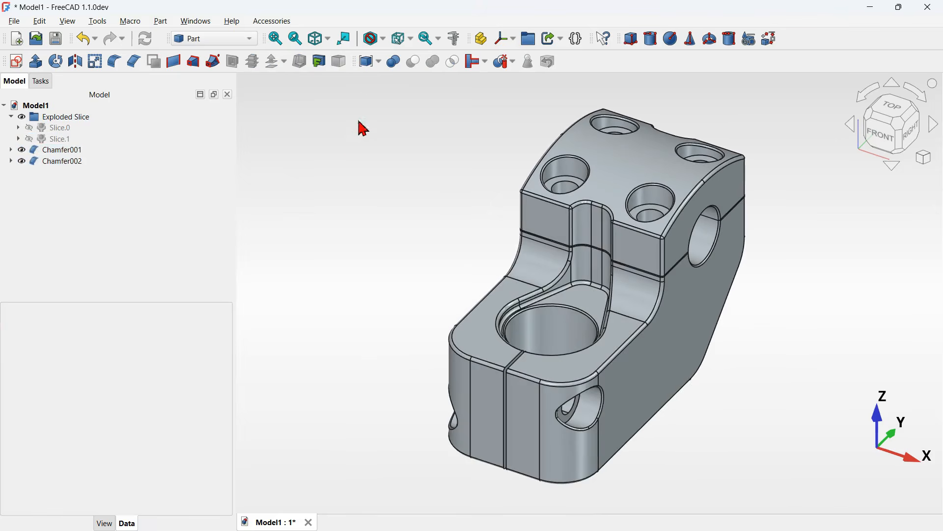
click(388, 43)
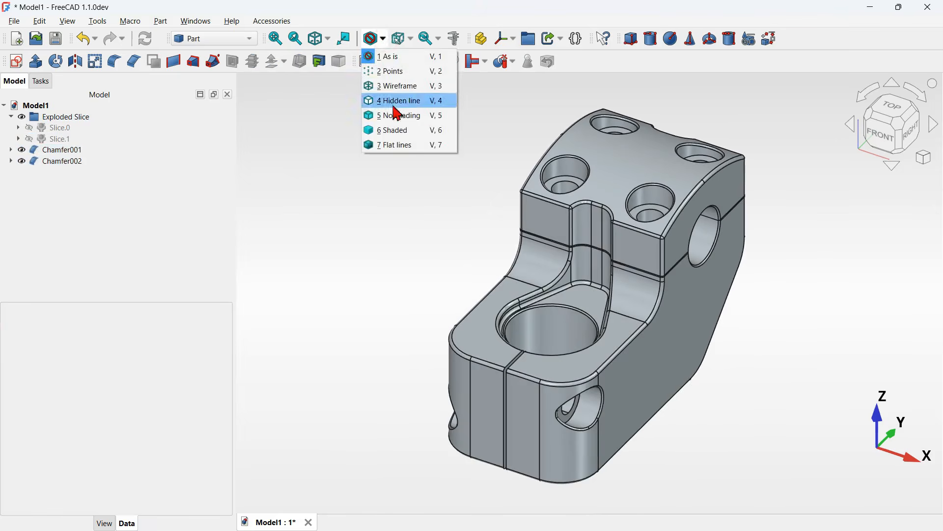
click(431, 130)
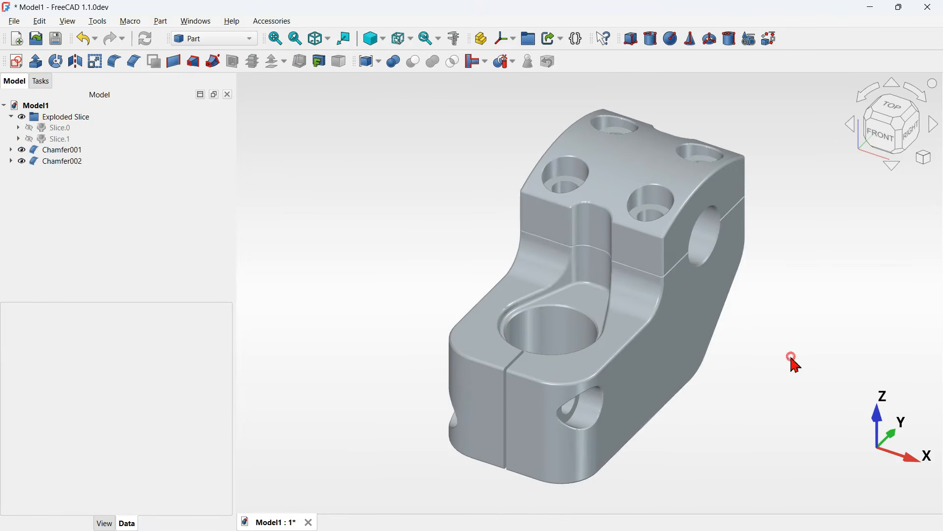
middle_drag(796, 363, 758, 360)
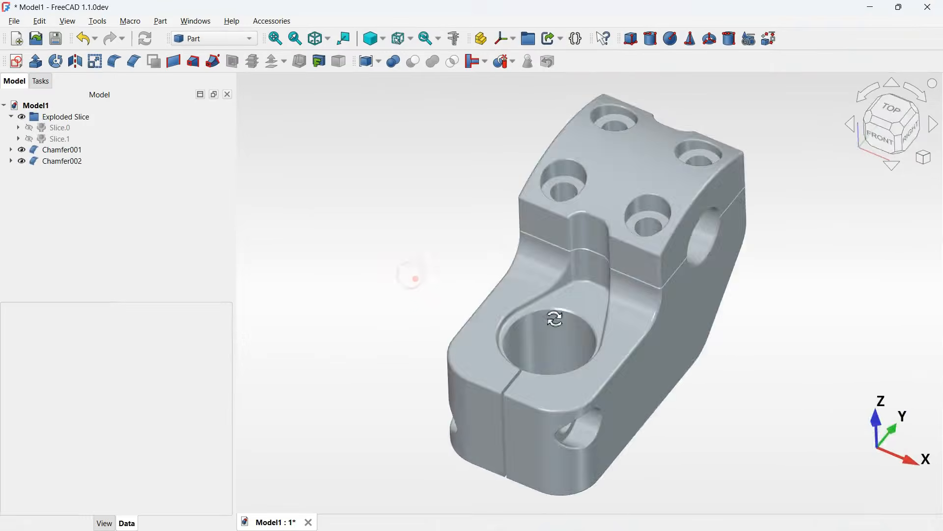
middle_drag(546, 316, 616, 322)
middle_drag(823, 355, 770, 372)
key(Home)
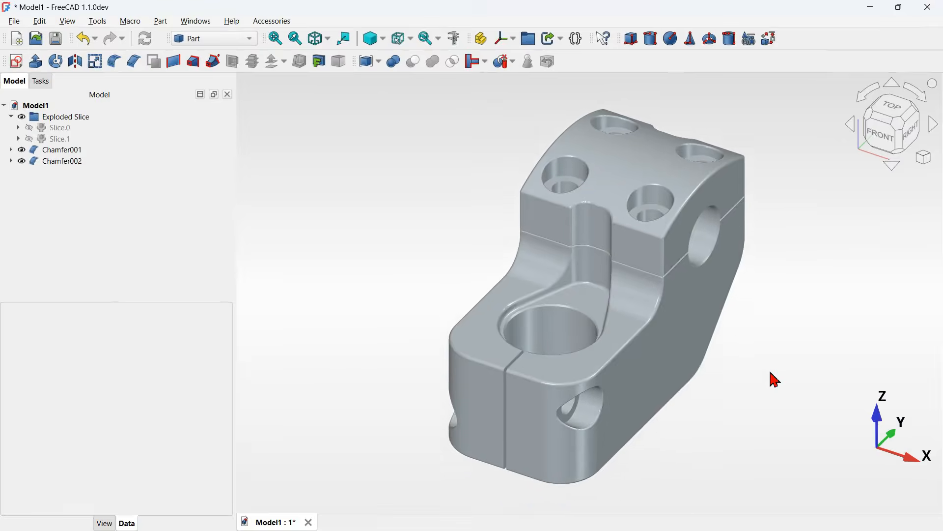
- Collapse the Exploded Slice group in the tree and switch to the Fasteners workbench
click(20, 119)
click(12, 117)
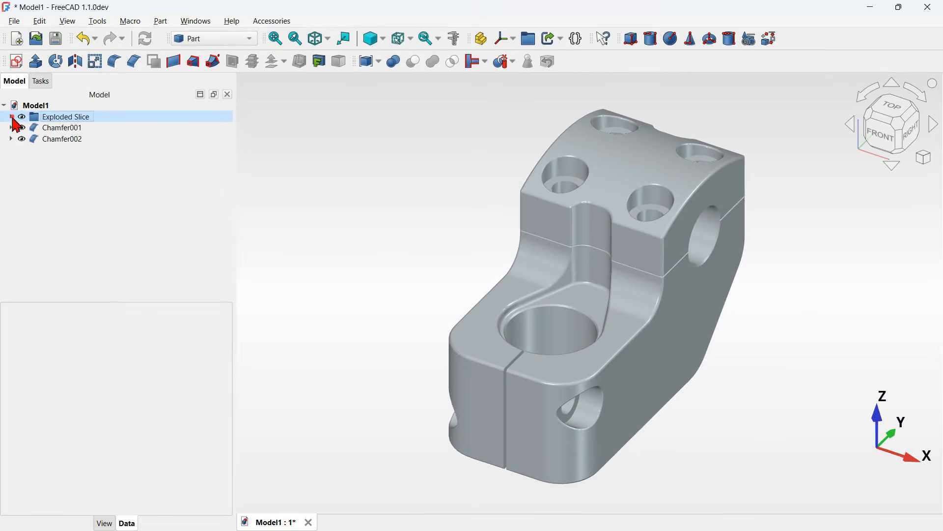
click(362, 170)
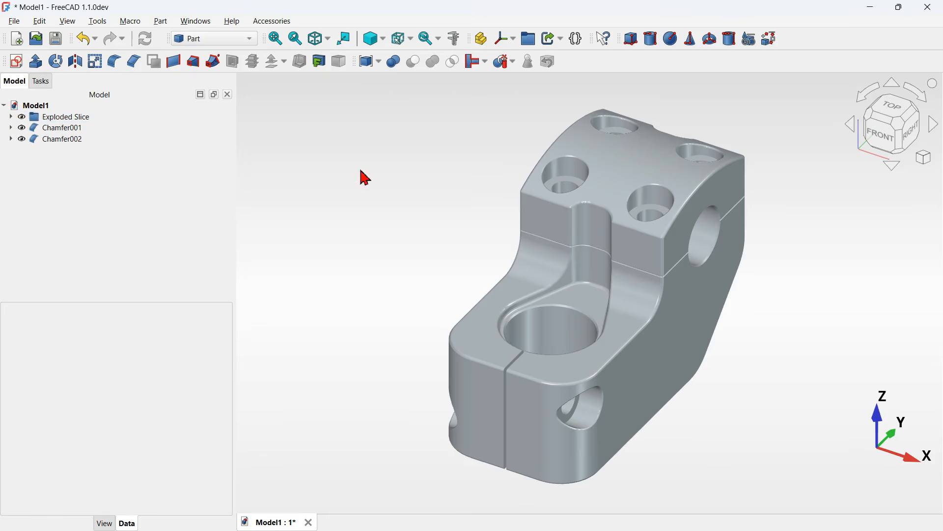
click(240, 38)
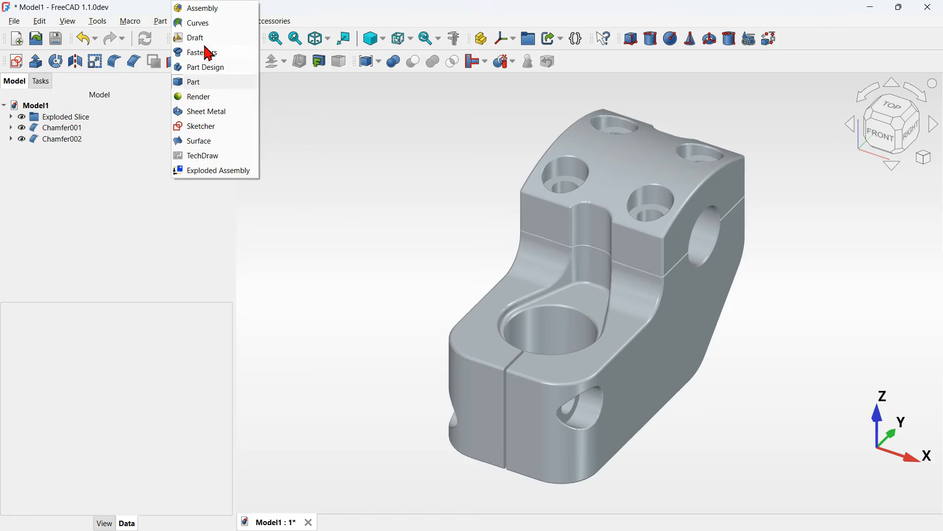
click(215, 53)
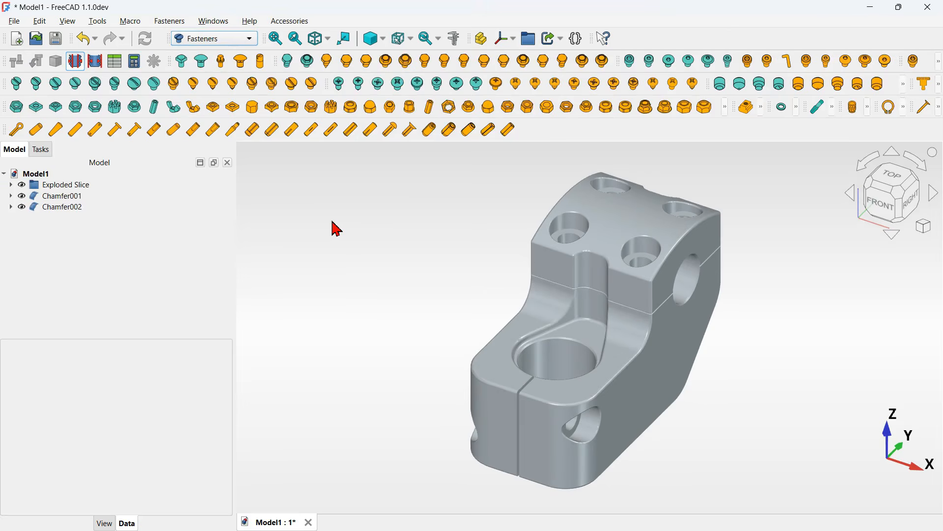
- Add an ISO 4762 hexagon socket head cap screw to the model
click(181, 25)
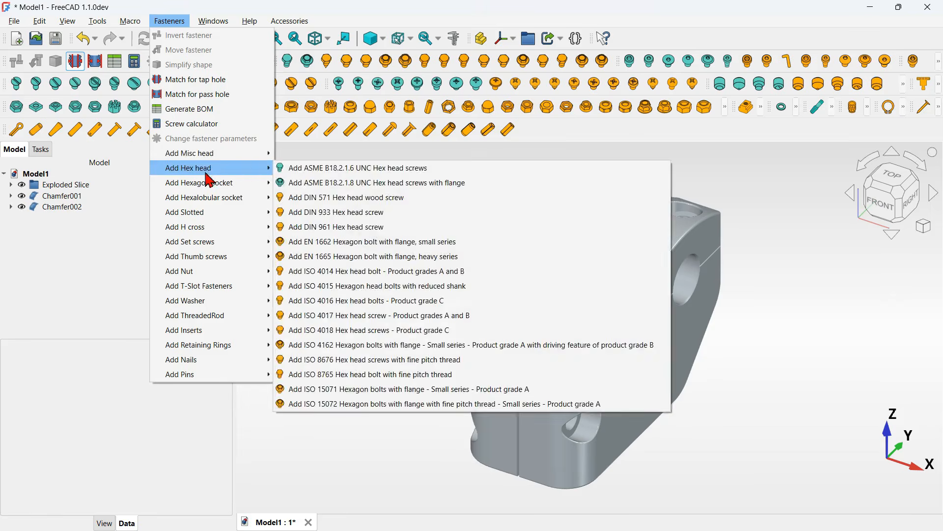
mouse_move(233, 186)
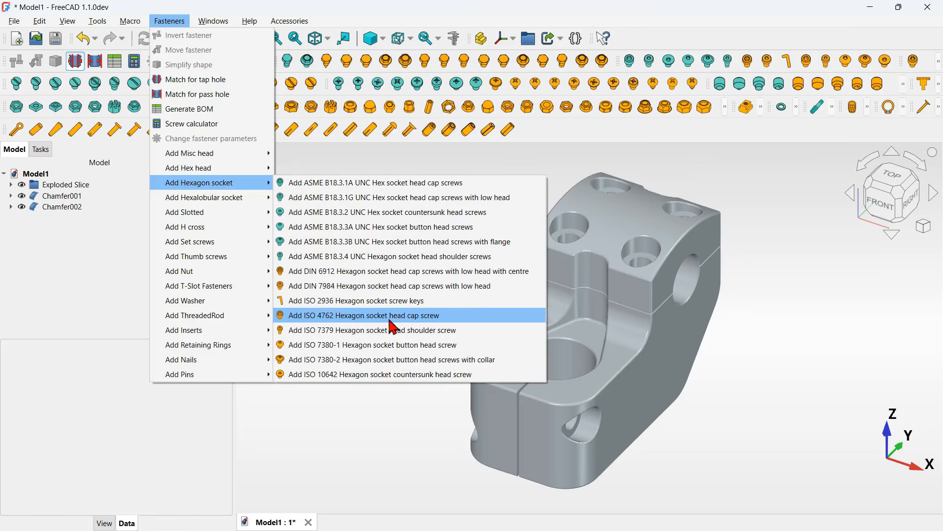
click(450, 320)
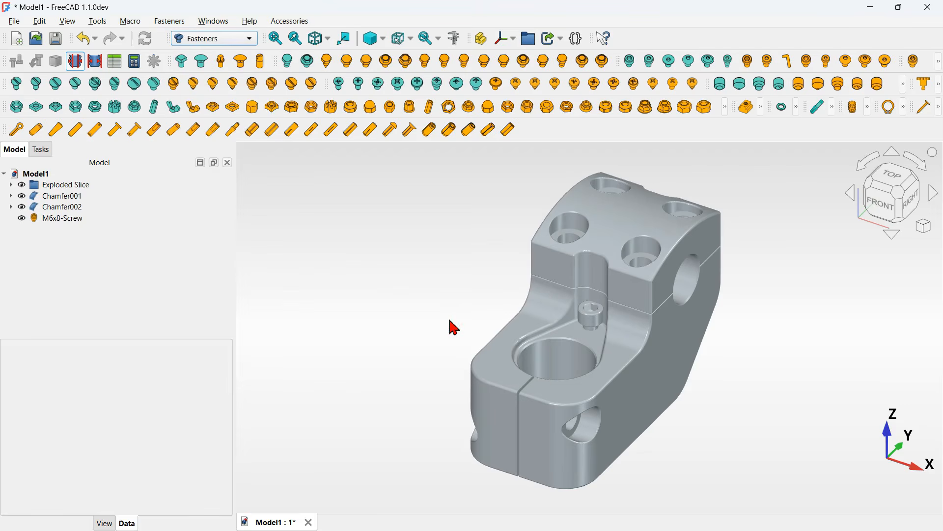
- Move the M6x8 screw clear of the clamp body with the Transform dragger, to about -75 mm U and -18 mm V
click(108, 221)
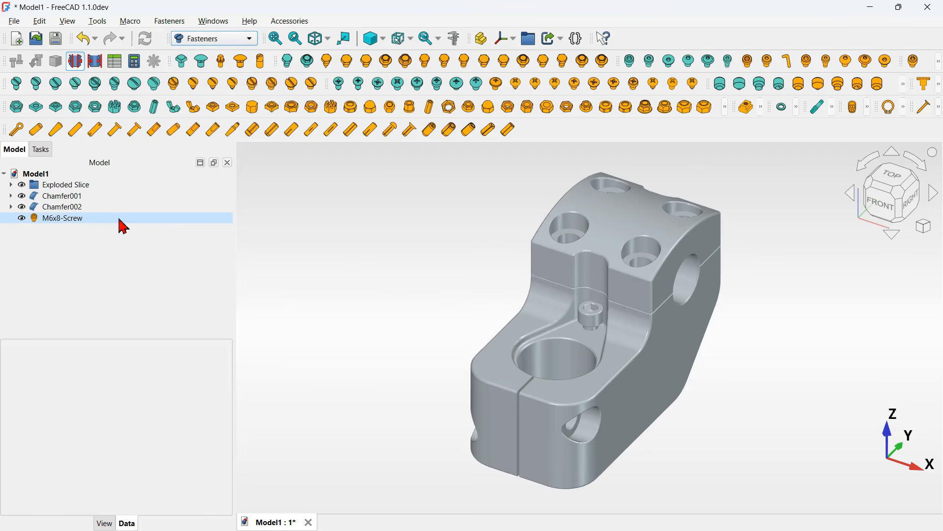
double_click(120, 221)
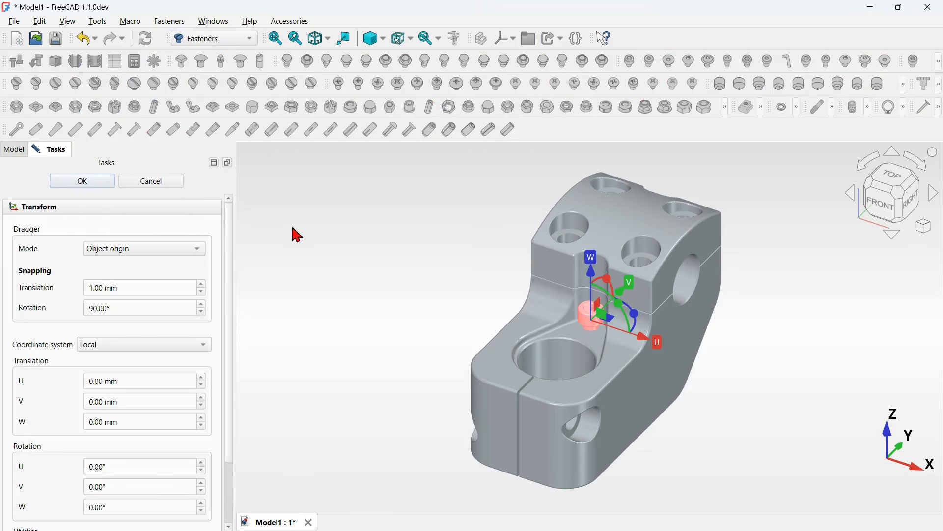
drag(614, 325, 420, 294)
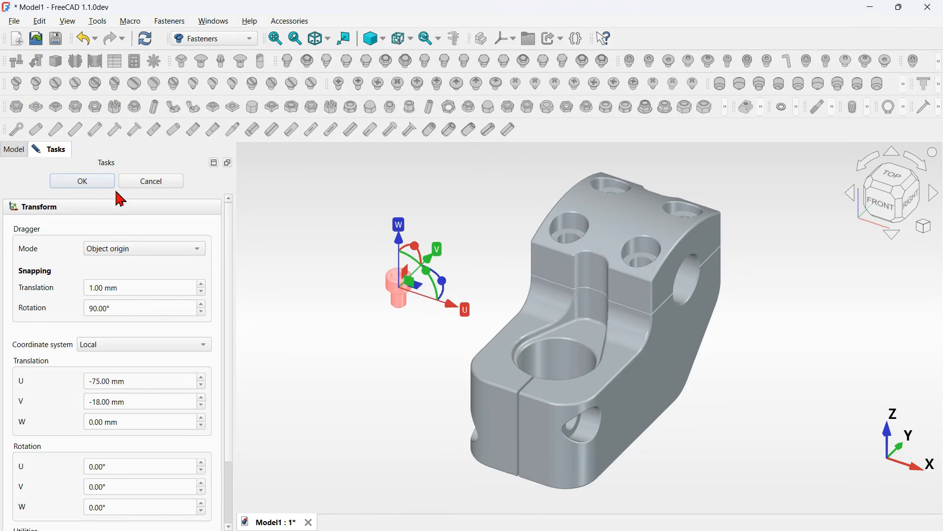
click(98, 183)
- Change the selected screw's diameter to M8
click(39, 222)
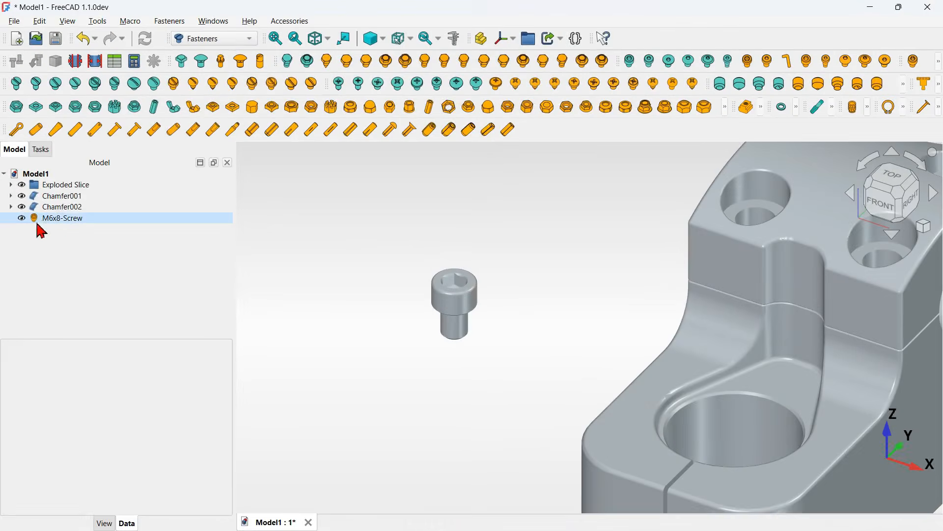
click(87, 221)
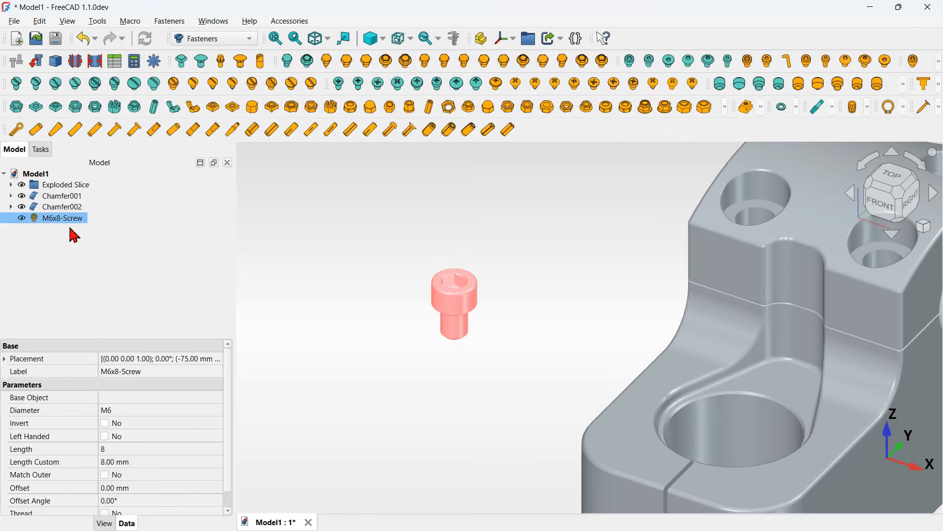
scroll(158, 423, down, 1)
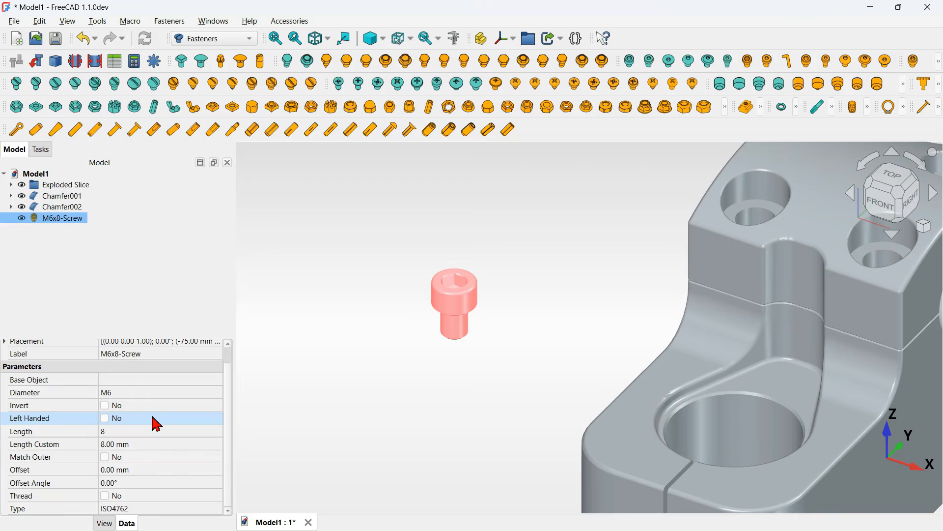
click(172, 394)
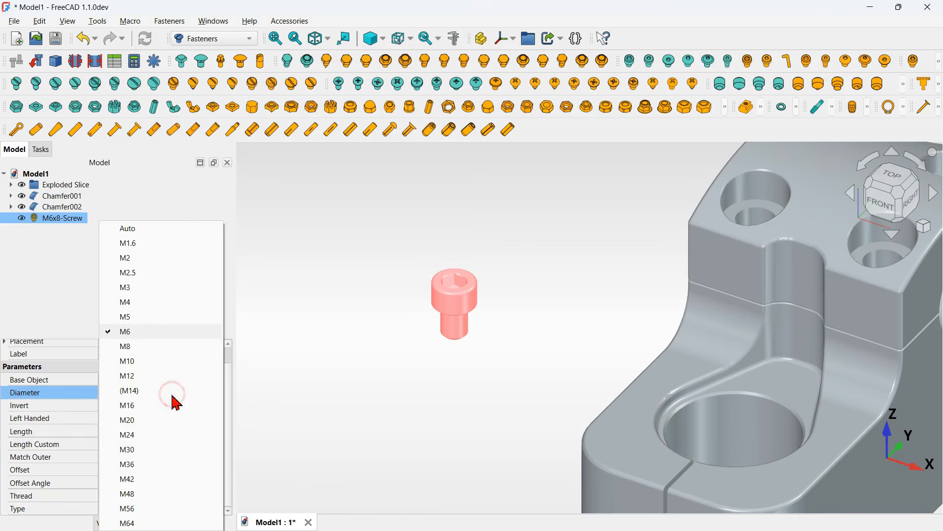
click(166, 348)
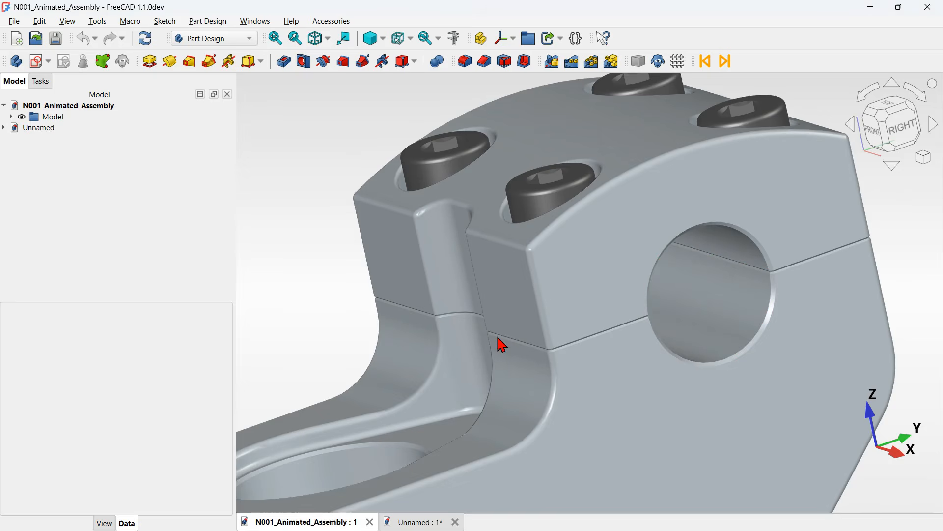
- Switch to the Unnamed document to view the reference drawing of the stem clamp
click(418, 523)
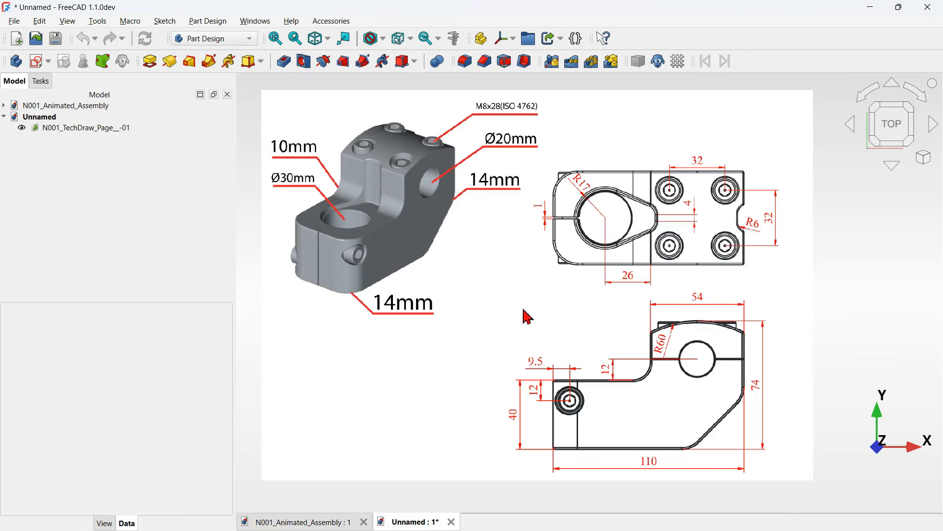
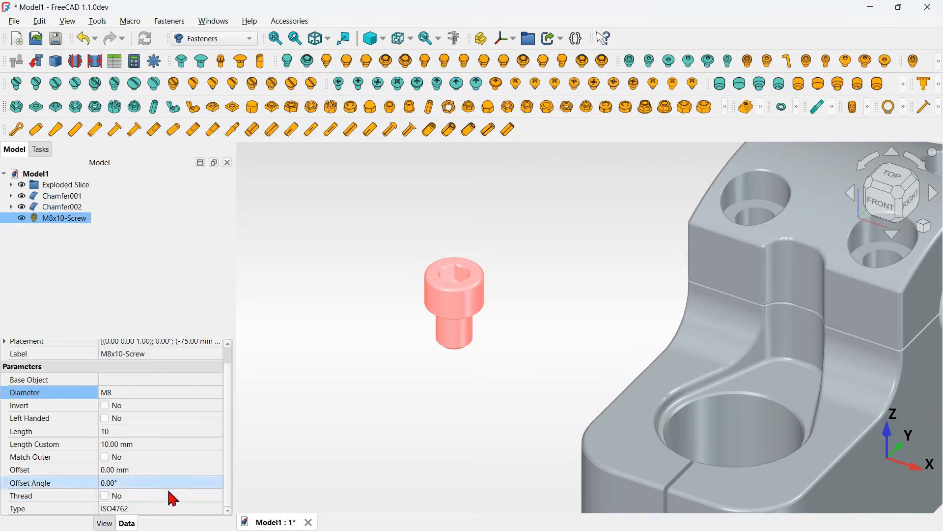
- Set the screw's custom length to 28 mm
click(180, 446)
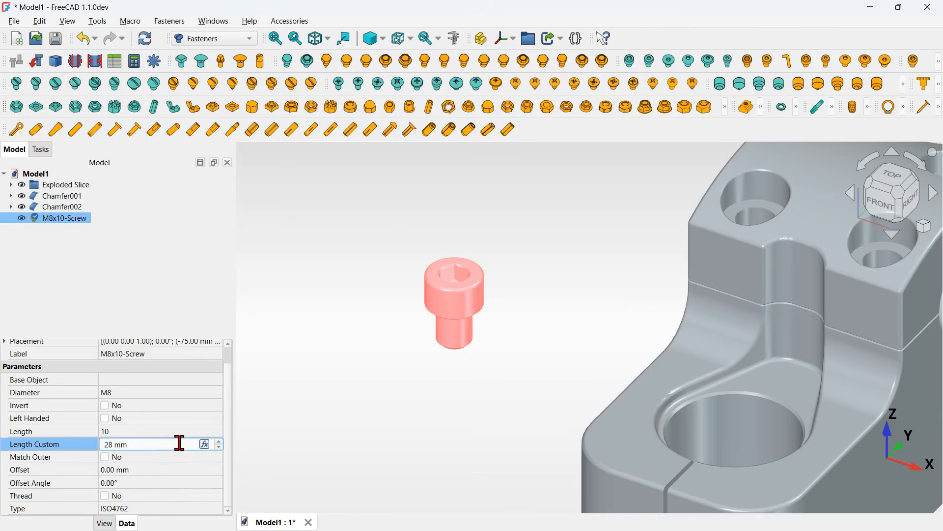
text(28)
key(Return)
click(348, 370)
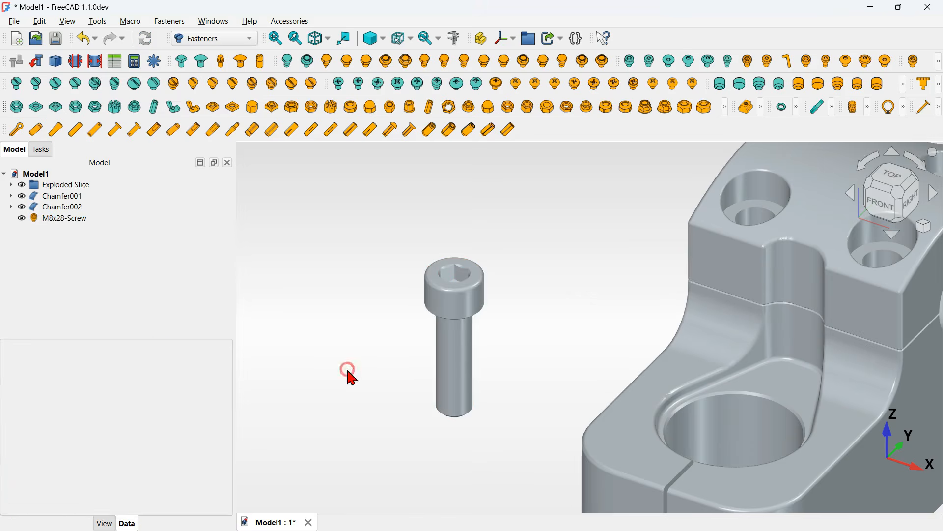
- Switch to the Draft workbench and turn off the working-plane grid
middle_drag(350, 377, 366, 324)
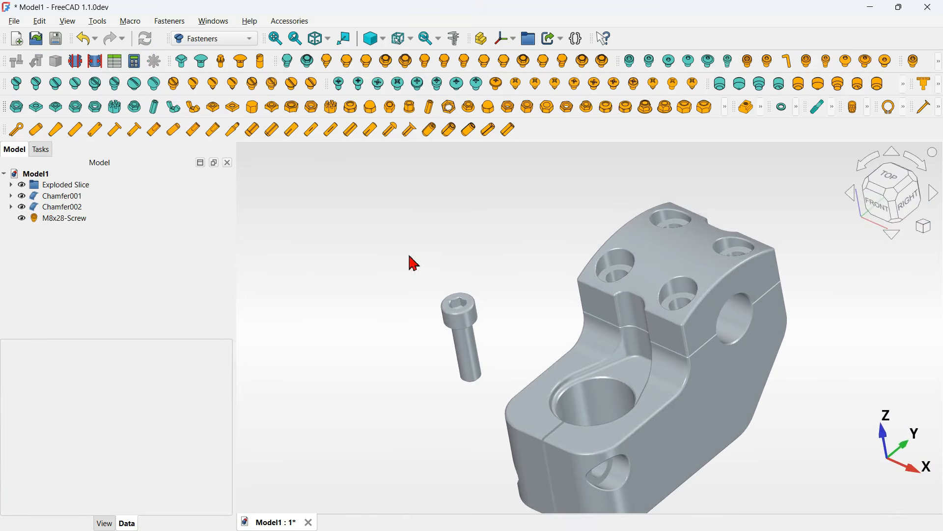
middle_drag(441, 313, 530, 333)
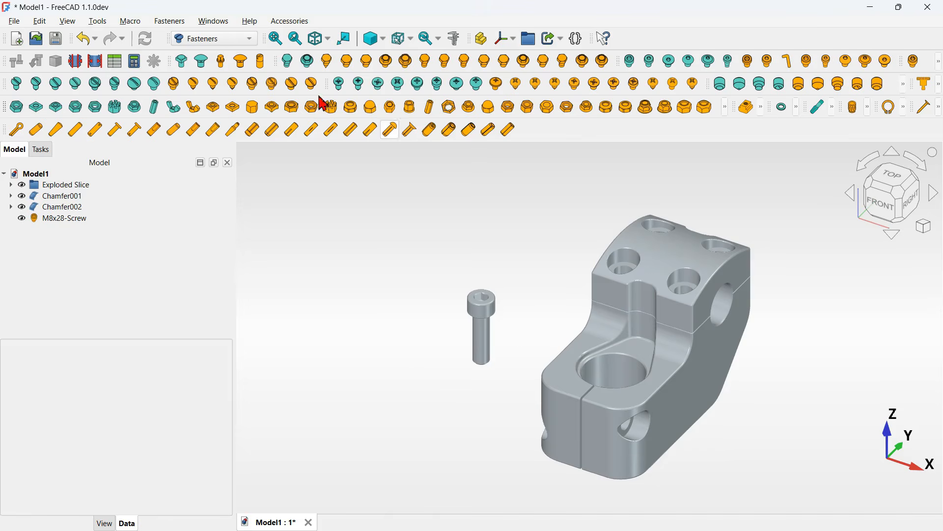
click(206, 38)
click(216, 38)
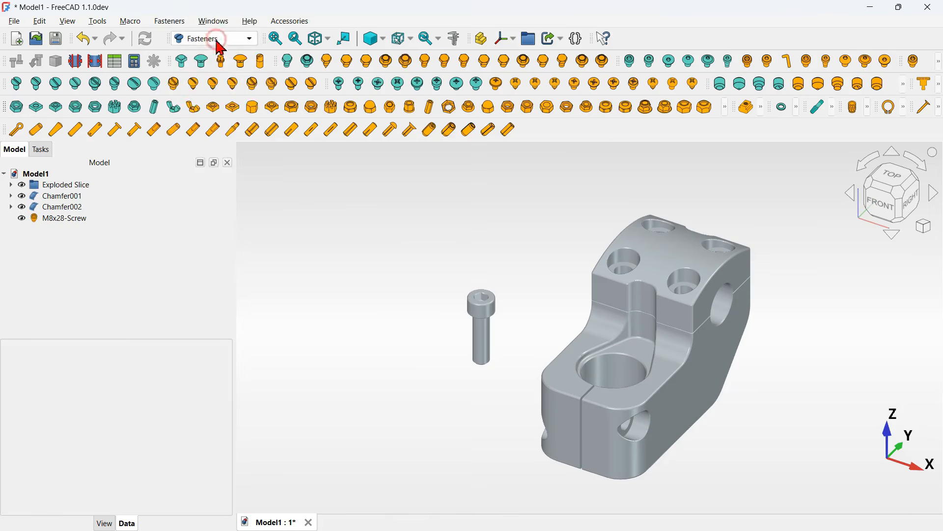
click(312, 21)
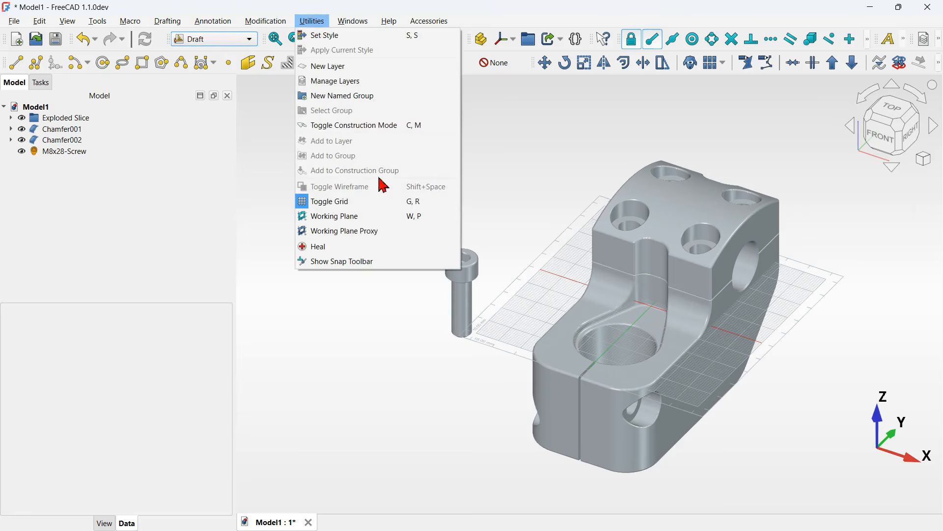
click(393, 202)
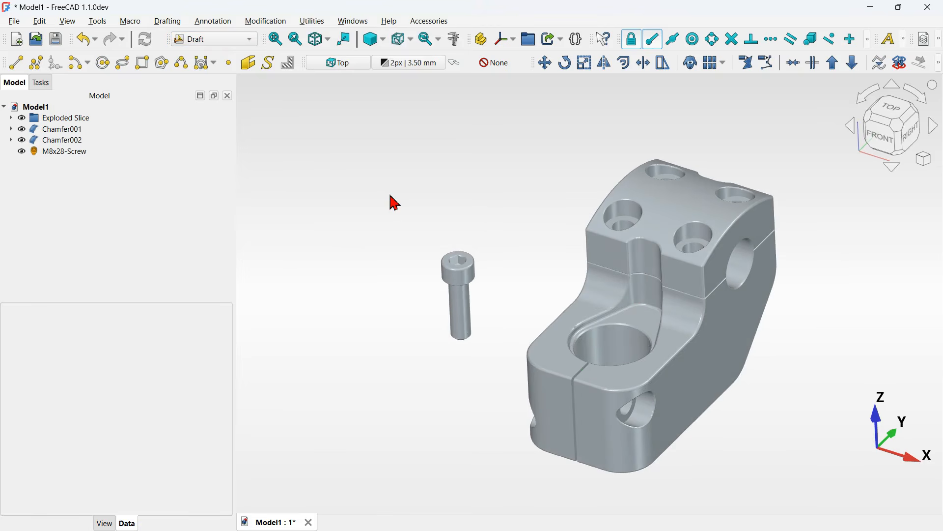
- Create five Draft clones of the M8x28 screw by cloning the screw and its clones repeatedly
click(123, 152)
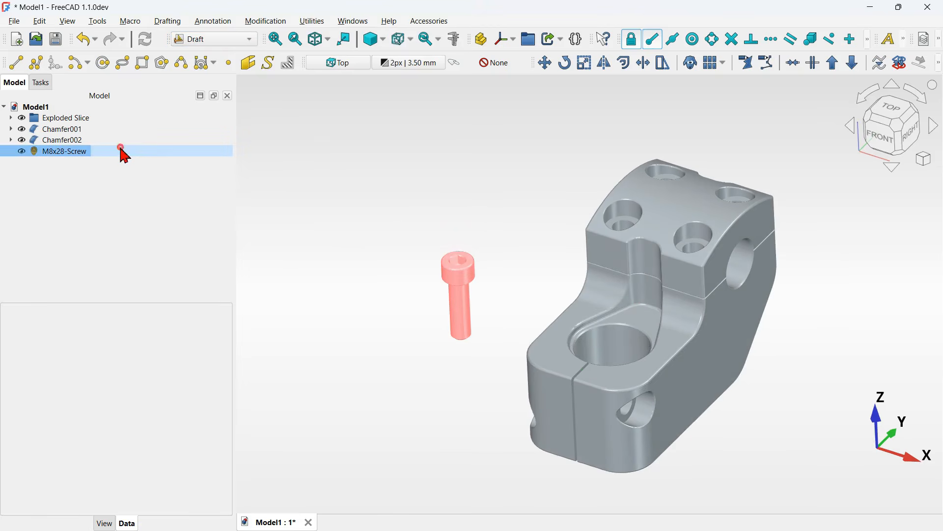
click(691, 62)
ctrl+click(90, 164)
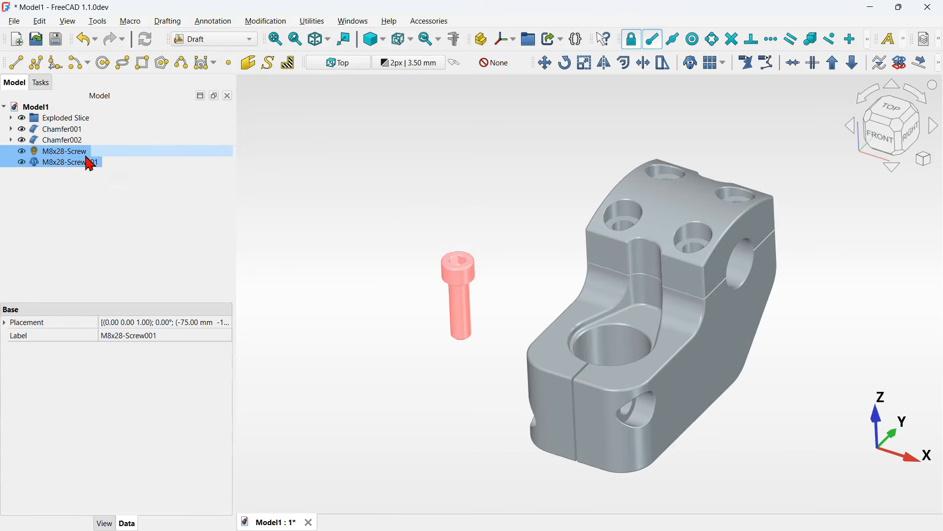
click(692, 63)
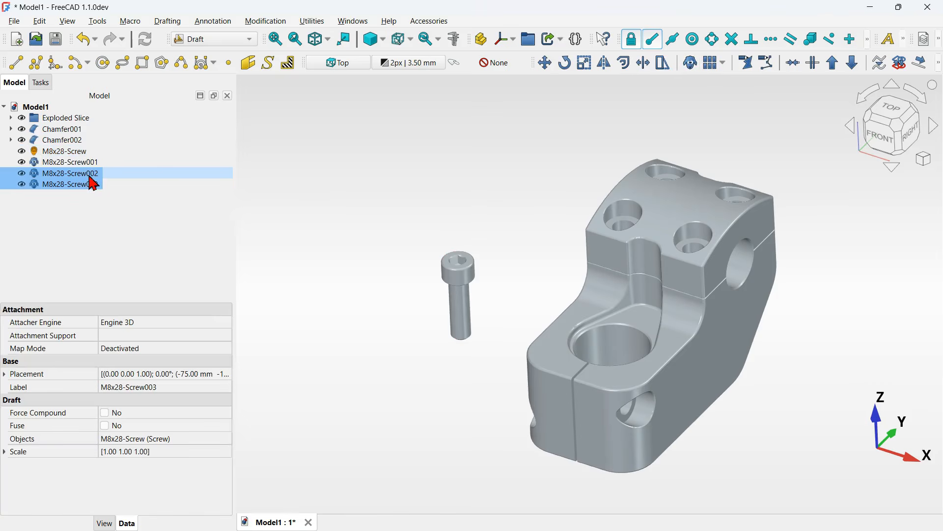
click(691, 63)
click(405, 177)
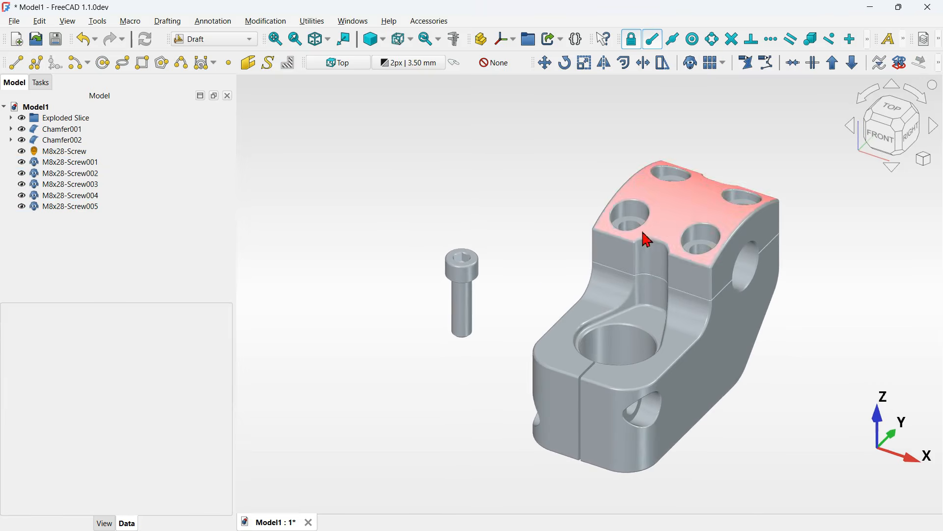
- Start transforming the original M8x28 screw and switch the display mode to Flat lines
scroll(813, 194, up, 2)
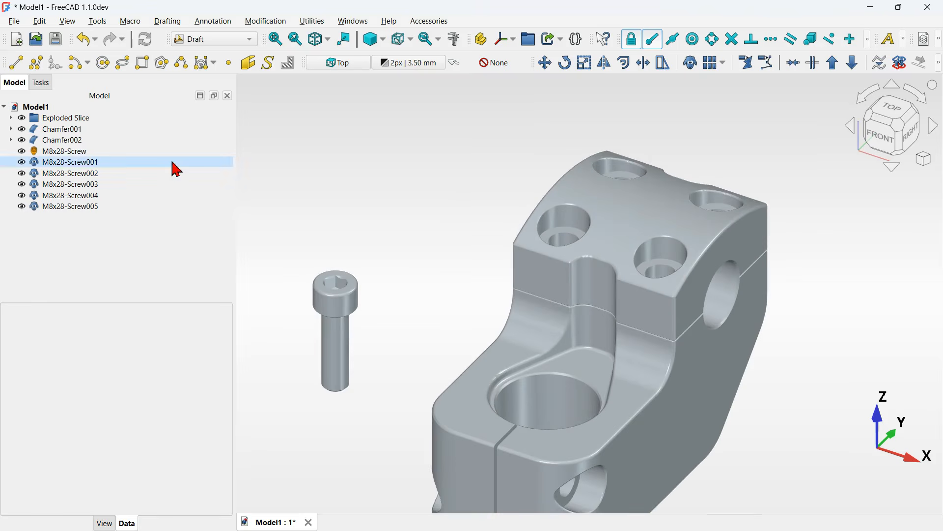
click(65, 151)
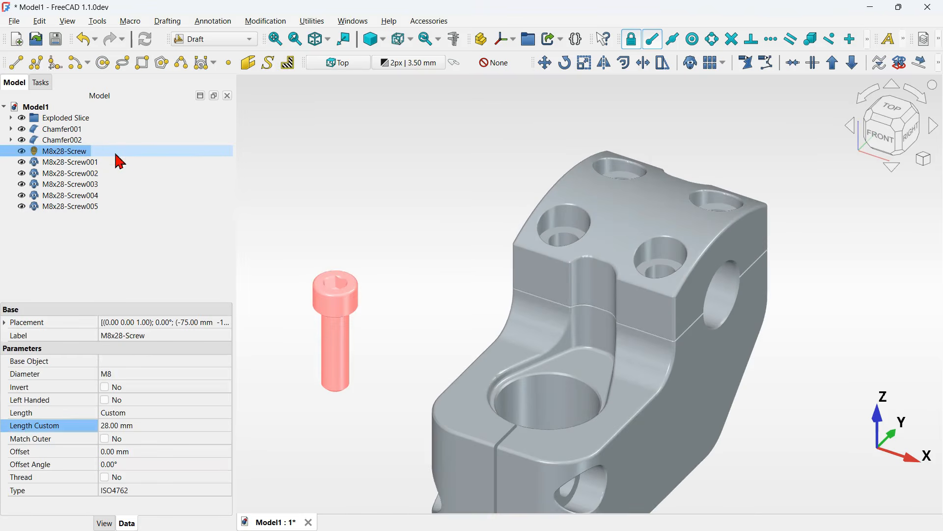
right_click(116, 154)
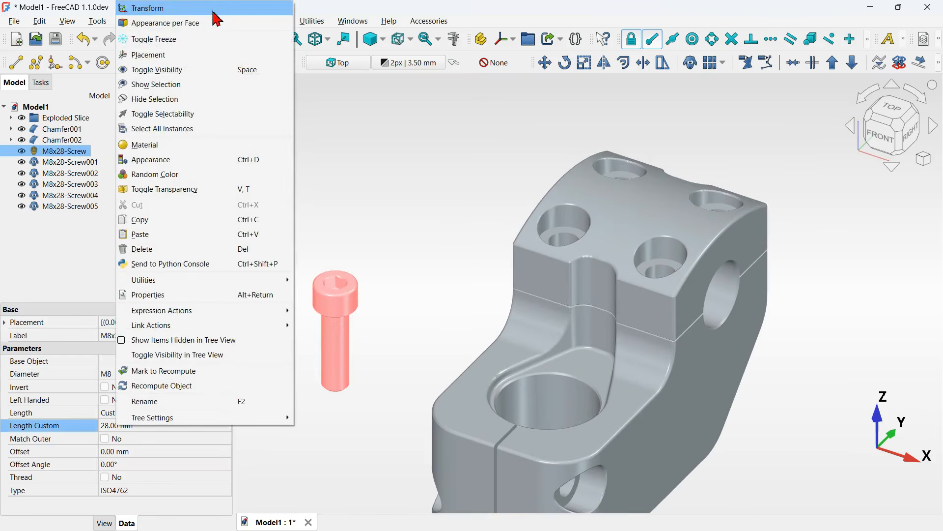
click(215, 10)
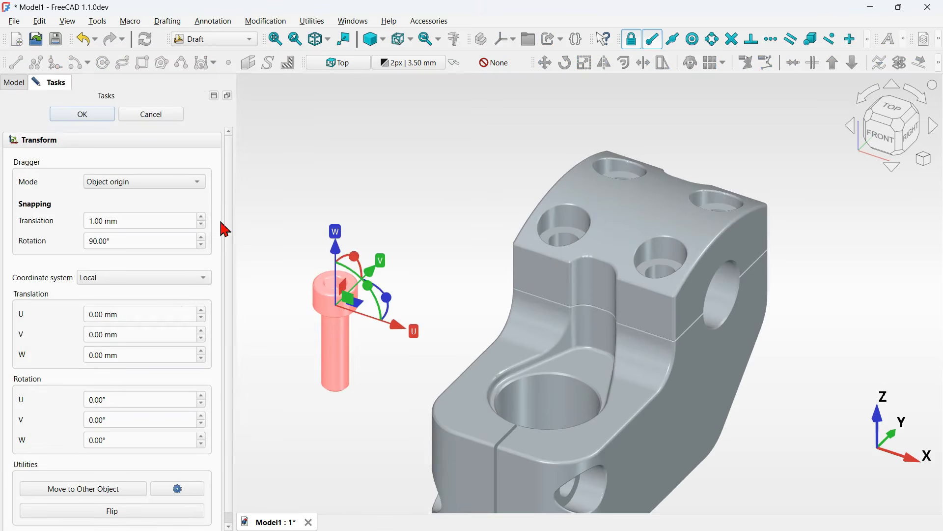
scroll(225, 229, down, 1)
click(372, 209)
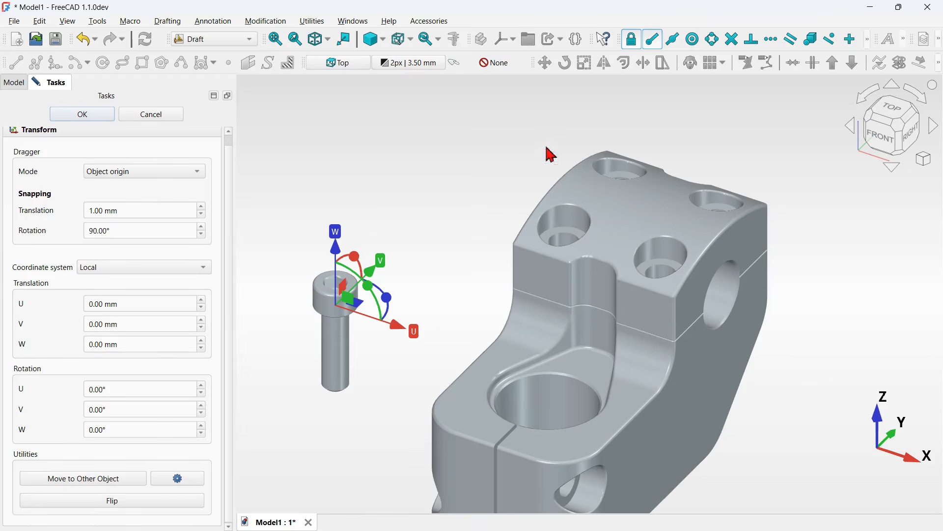
click(649, 251)
click(418, 155)
click(385, 41)
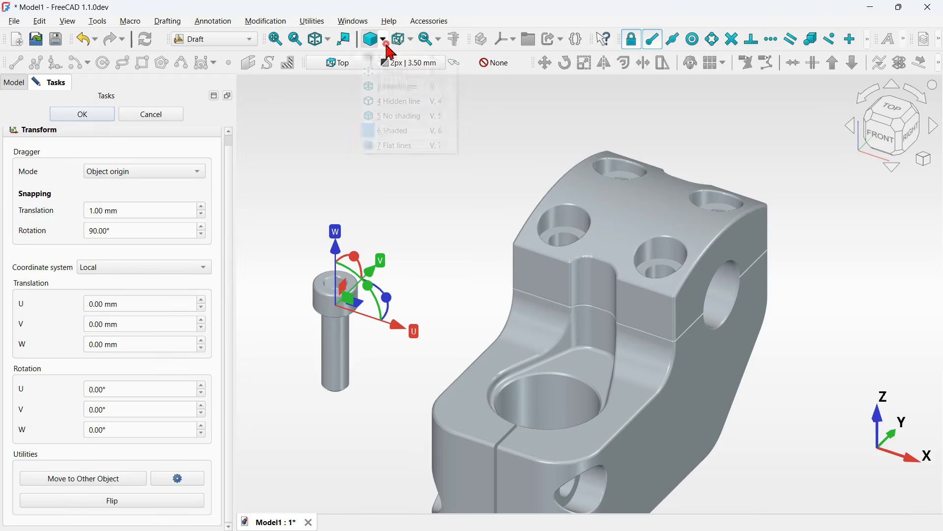
click(421, 146)
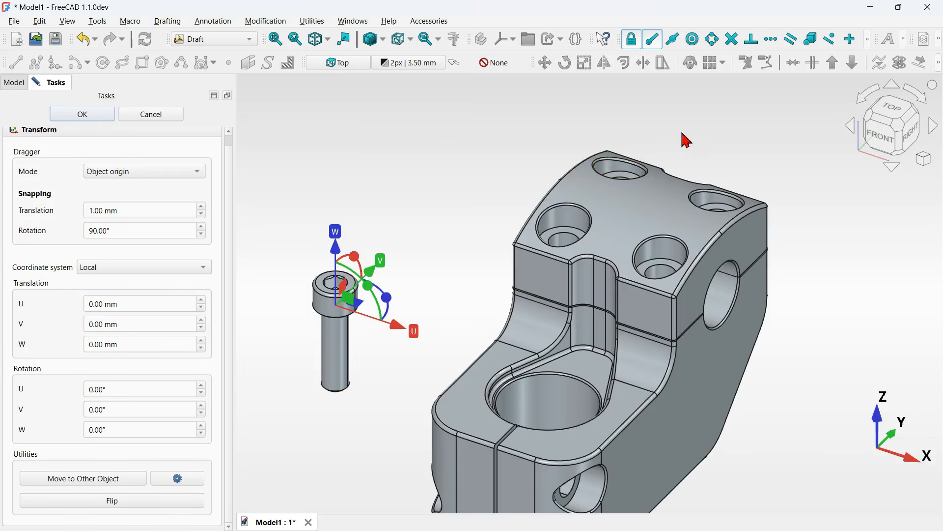
- Move the original screw into the front-left counterbored hole of the clamp cap using Move to Other Object
mouse_move(685, 141)
middle_down()
mouse_move(695, 177)
mouse_move(716, 148)
mouse_move(680, 165)
mouse_move(693, 164)
mouse_move(708, 146)
mouse_move(680, 152)
middle_up()
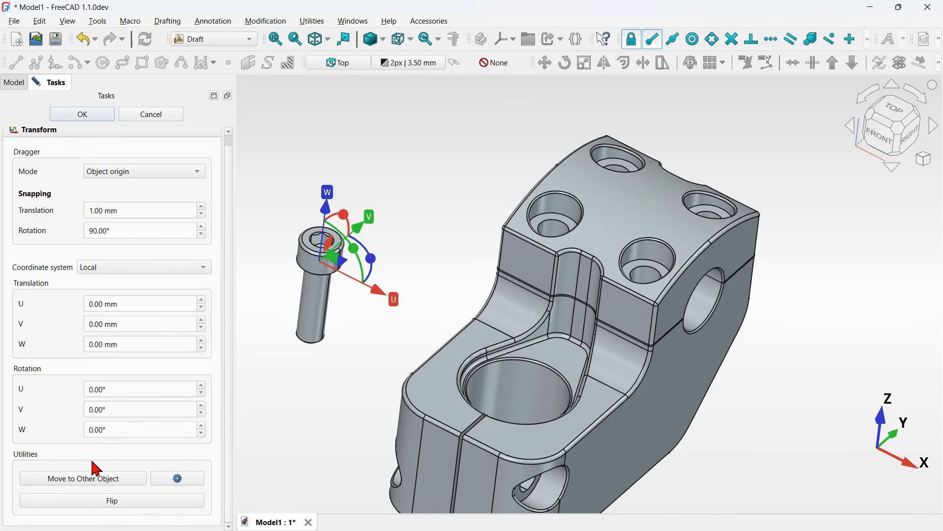
click(118, 482)
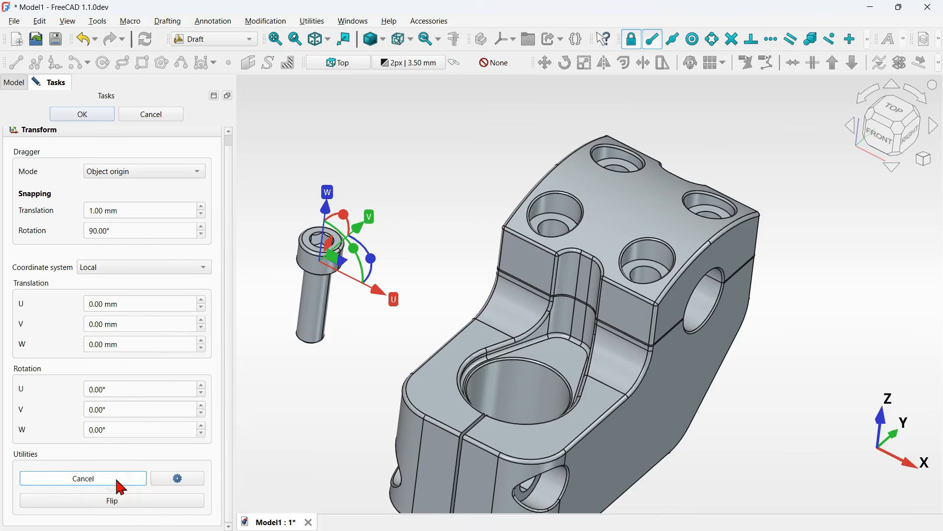
click(548, 227)
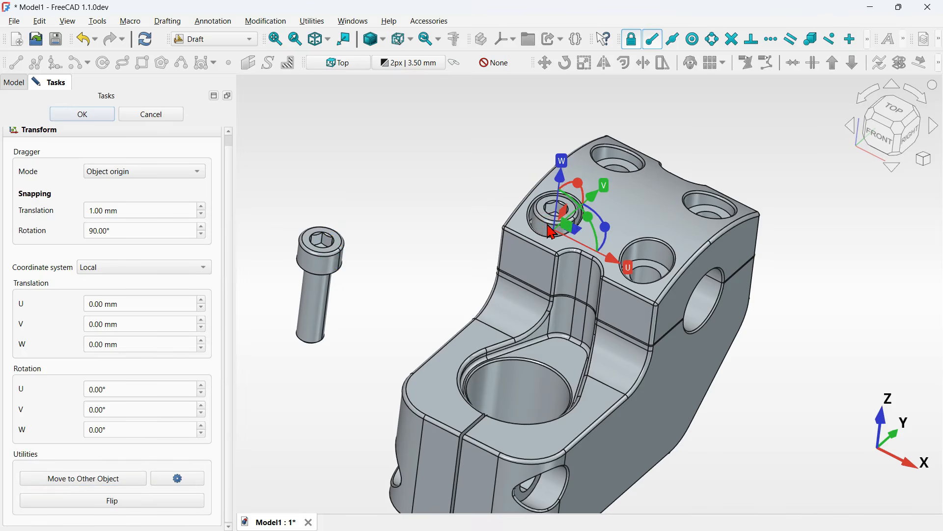
click(83, 115)
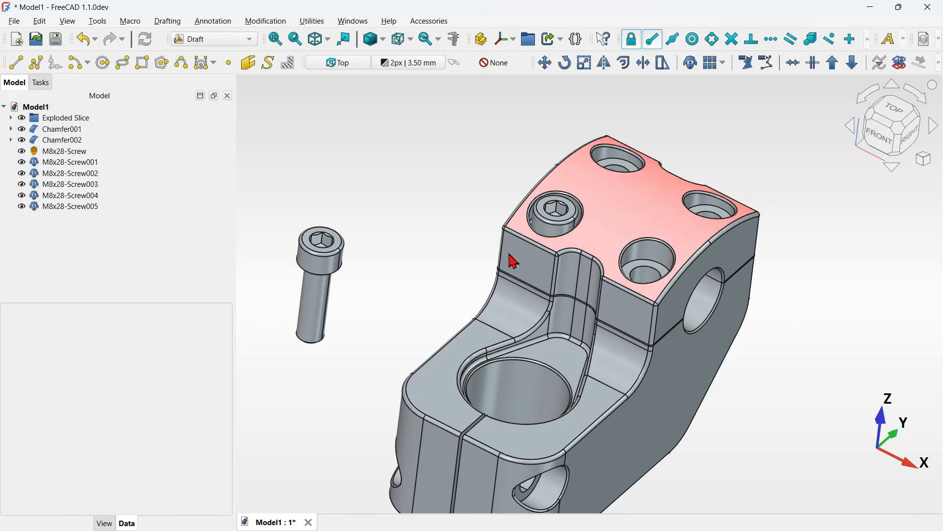
- Transform the first screw clone and move it into the rear-left counterbored hole of the cap
click(54, 162)
right_click(54, 168)
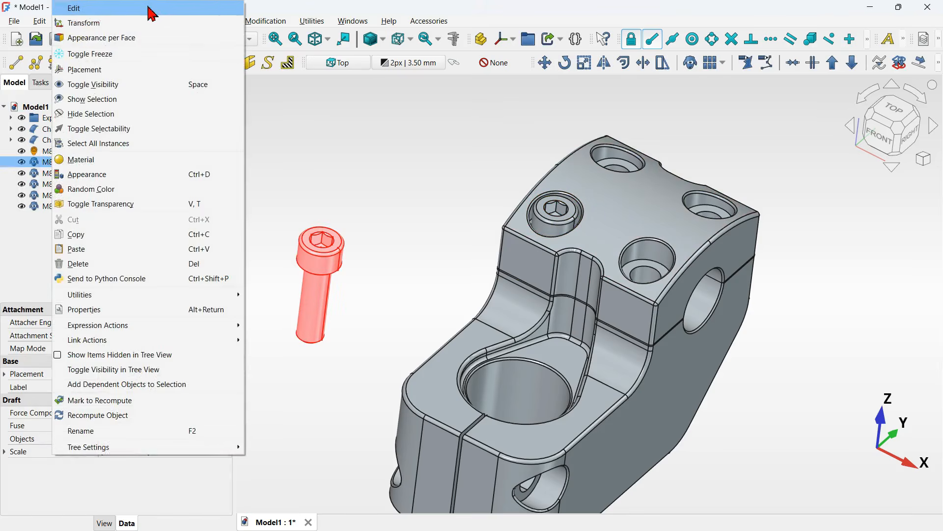
click(172, 25)
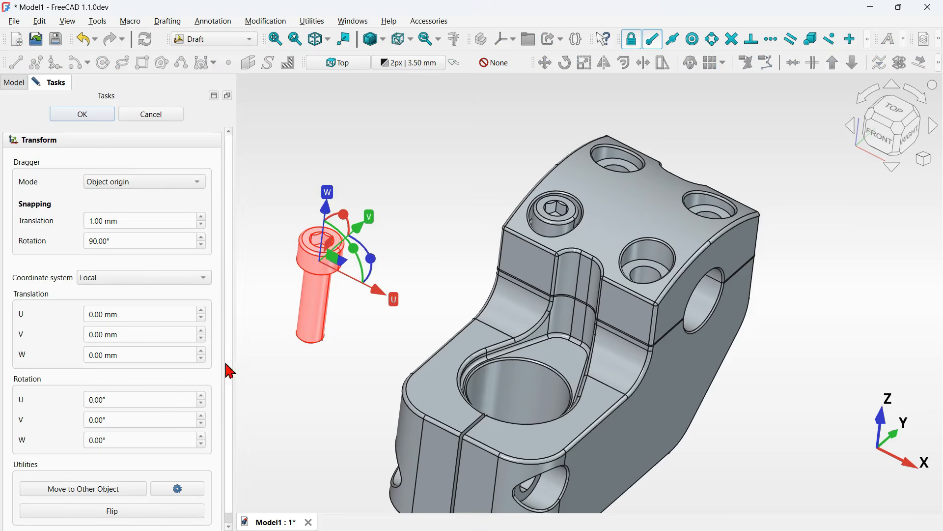
click(110, 496)
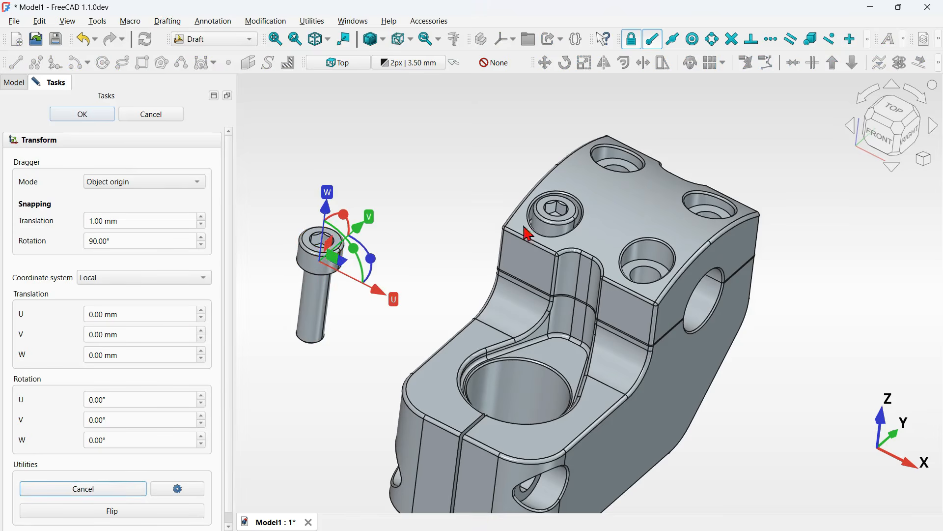
click(631, 176)
click(624, 175)
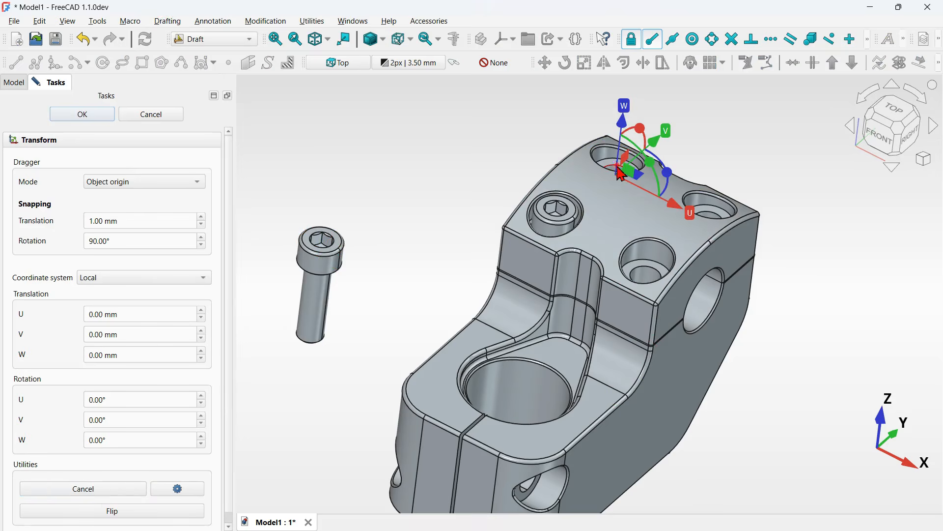
click(91, 118)
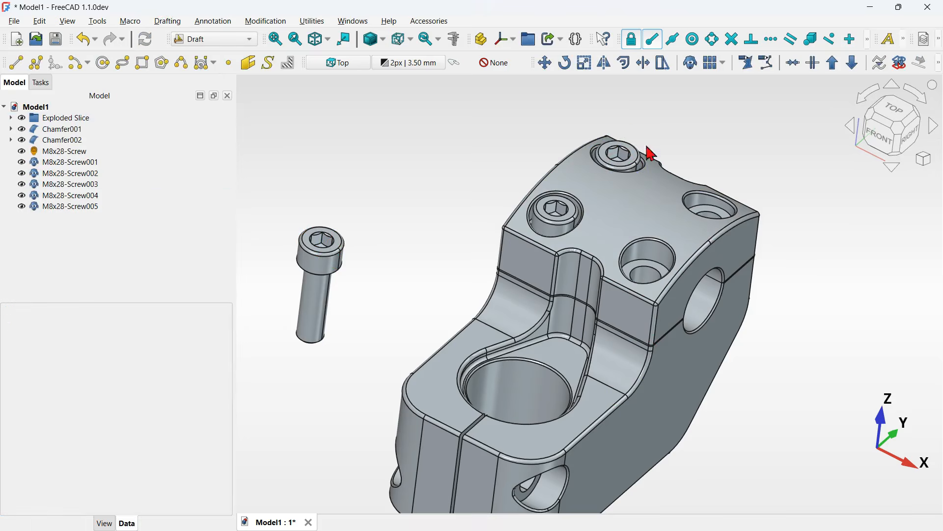
- Transform the second screw clone and move it into the rear-right counterbored hole of the cap
click(100, 174)
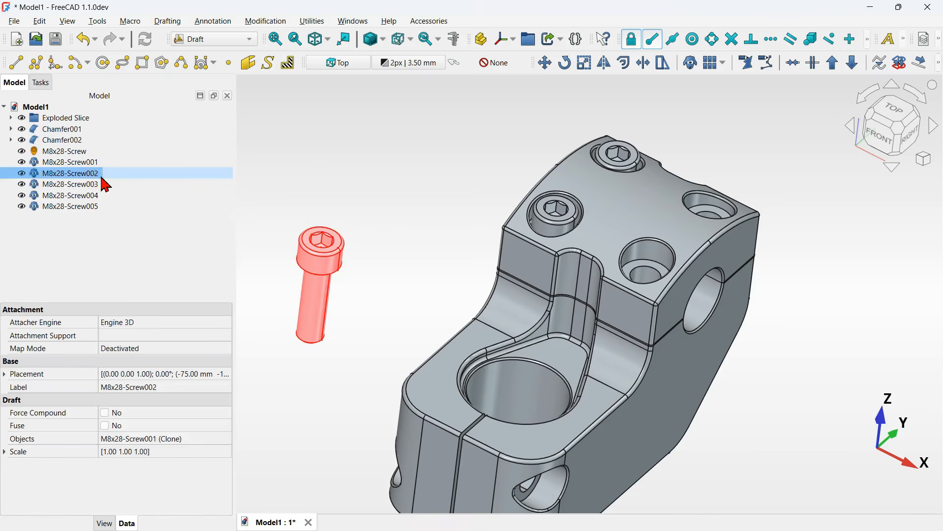
right_click(100, 174)
click(236, 23)
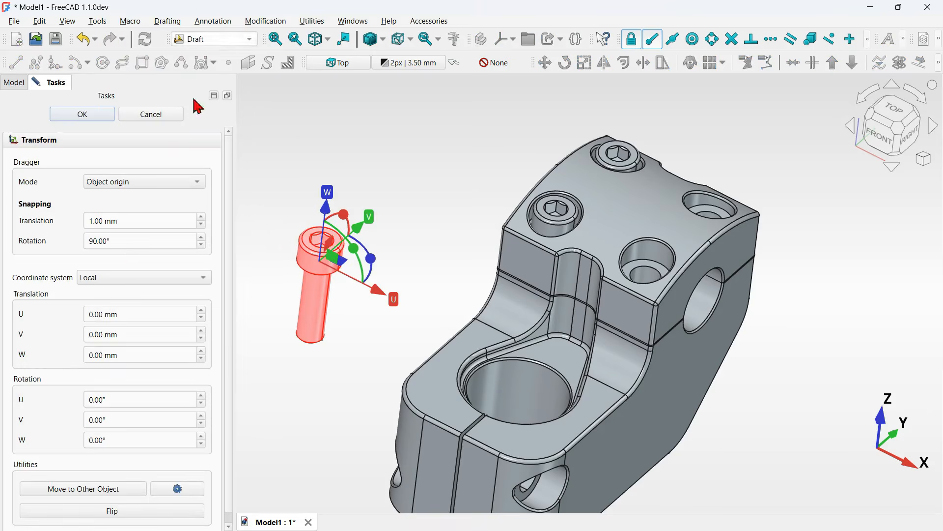
click(104, 489)
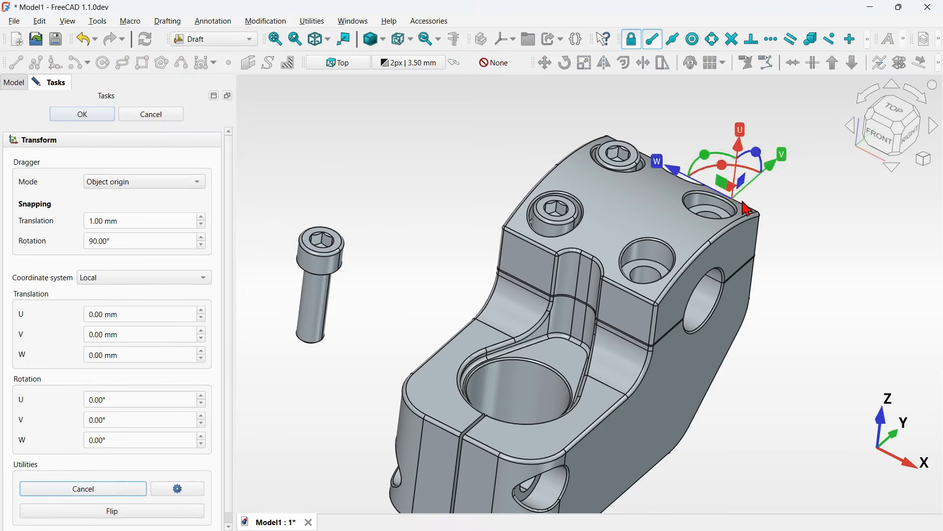
click(715, 216)
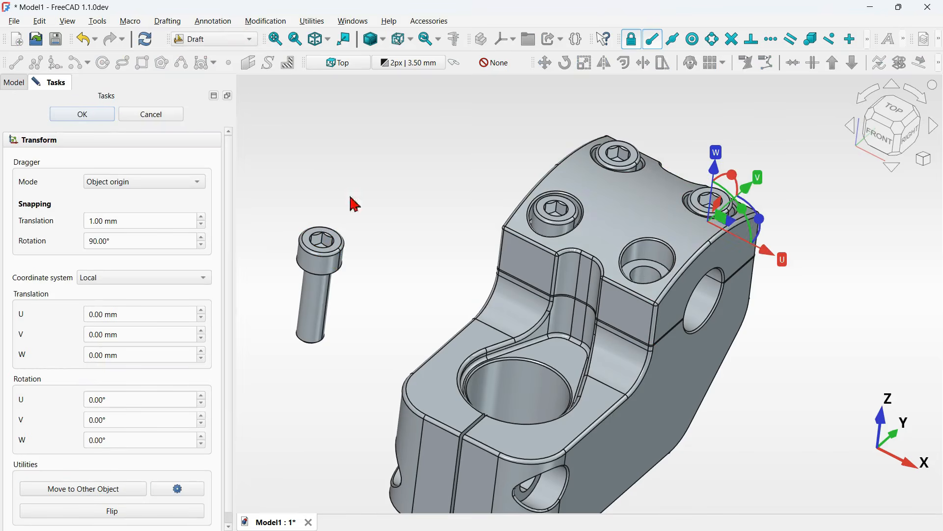
click(116, 116)
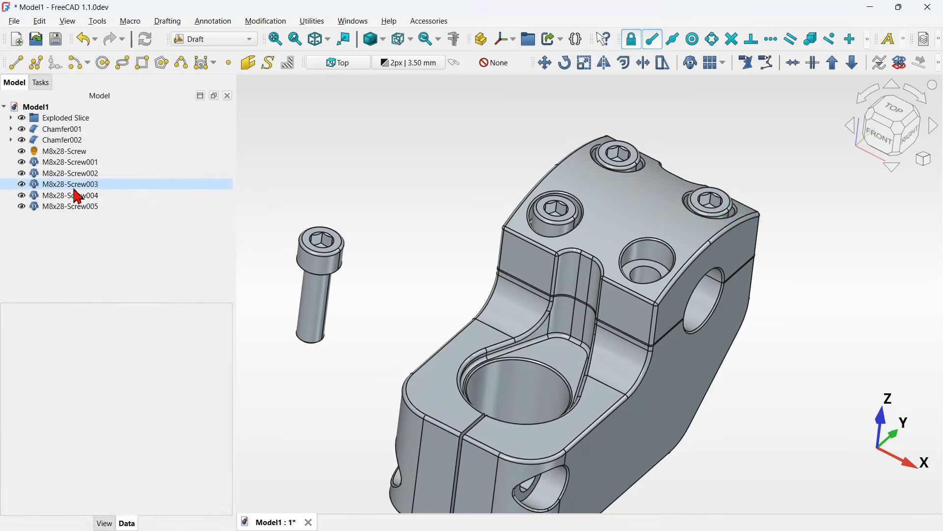
- Transform the third screw clone and move it into the front-right counterbored hole of the cap using Move to Other Object
click(80, 185)
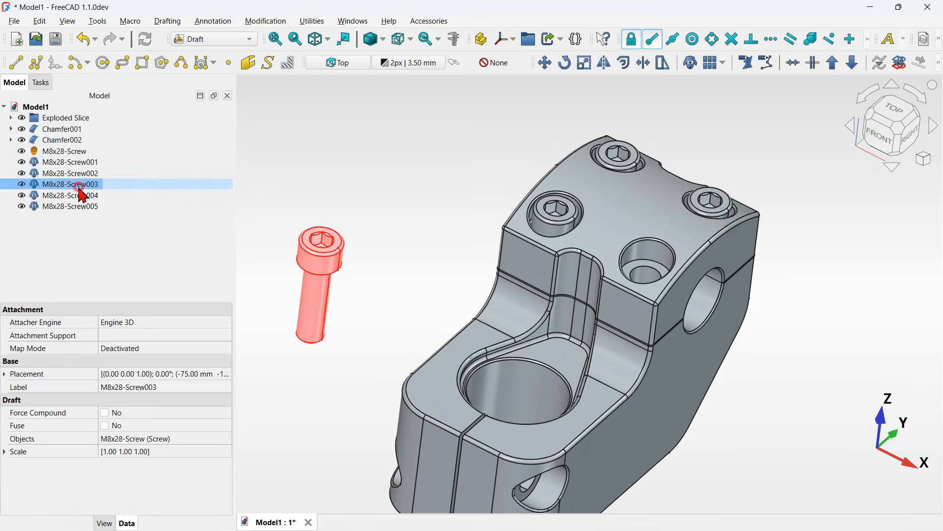
right_click(79, 184)
click(172, 27)
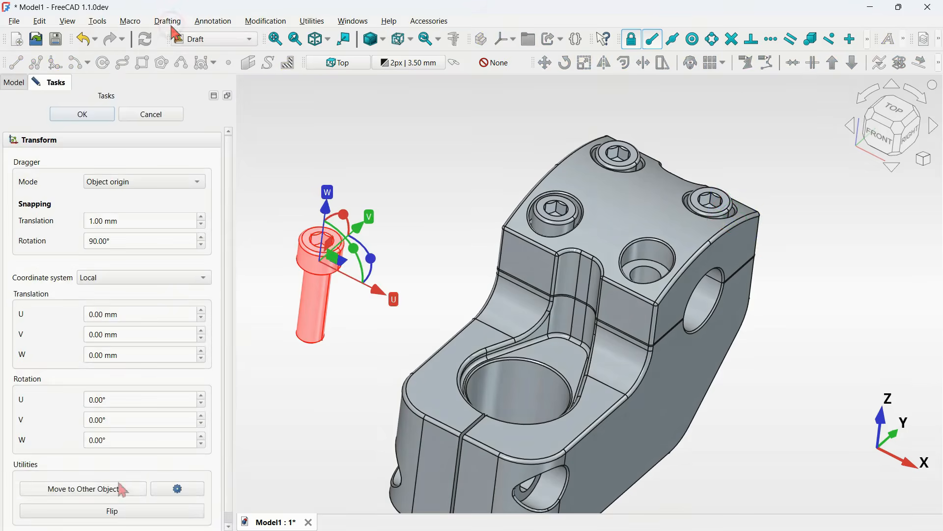
click(128, 492)
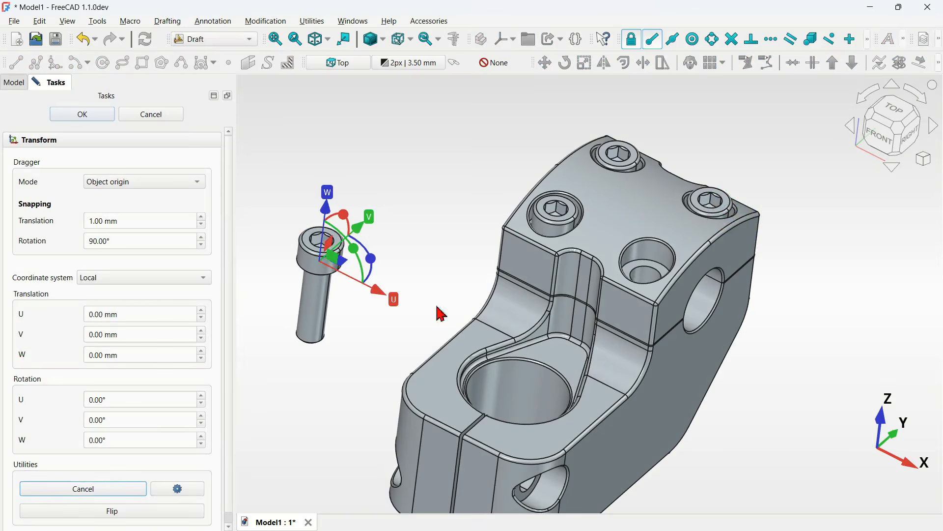
click(655, 276)
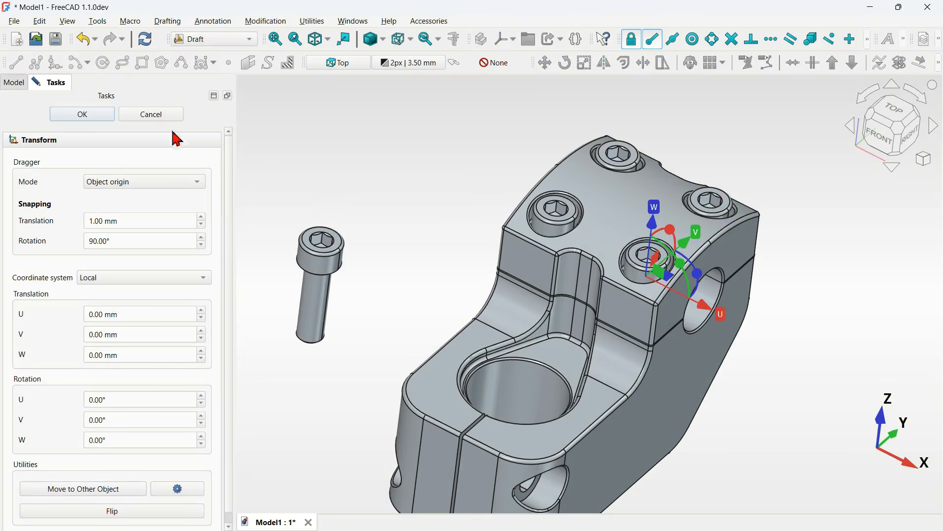
click(105, 117)
- Transform the fourth screw clone and move it into the front clamp-bolt hole of the lower body
click(81, 195)
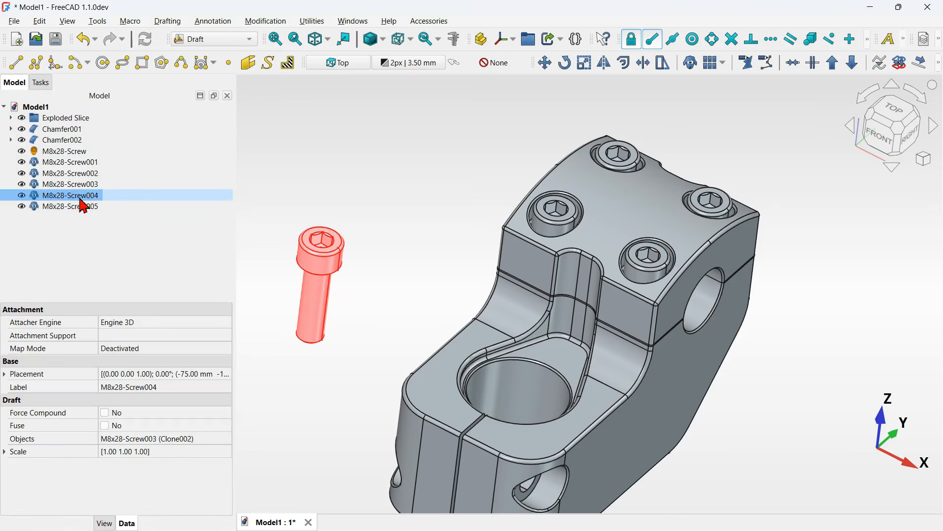
right_click(81, 199)
click(204, 24)
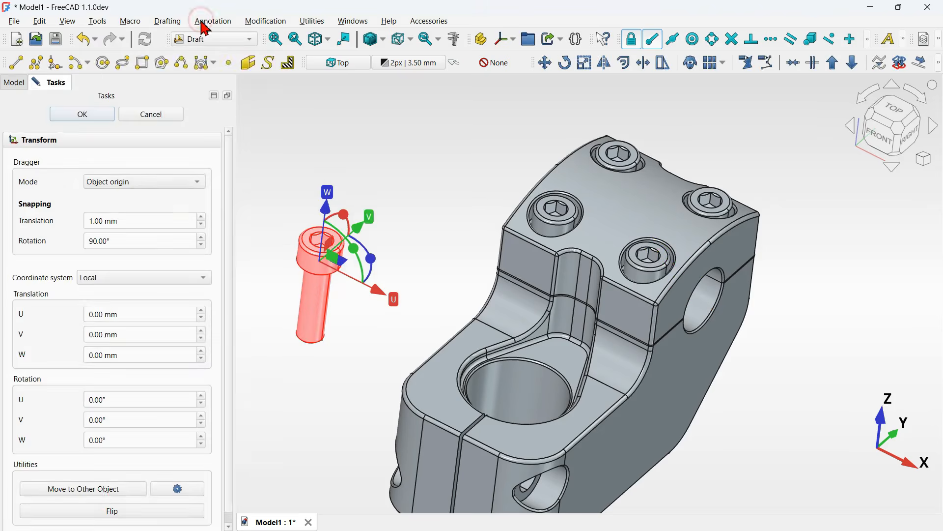
click(103, 489)
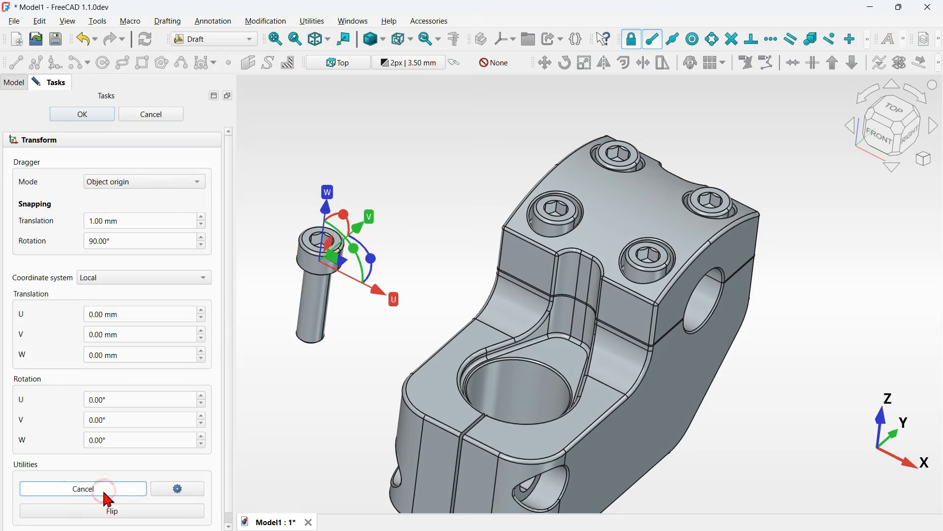
click(531, 498)
click(82, 114)
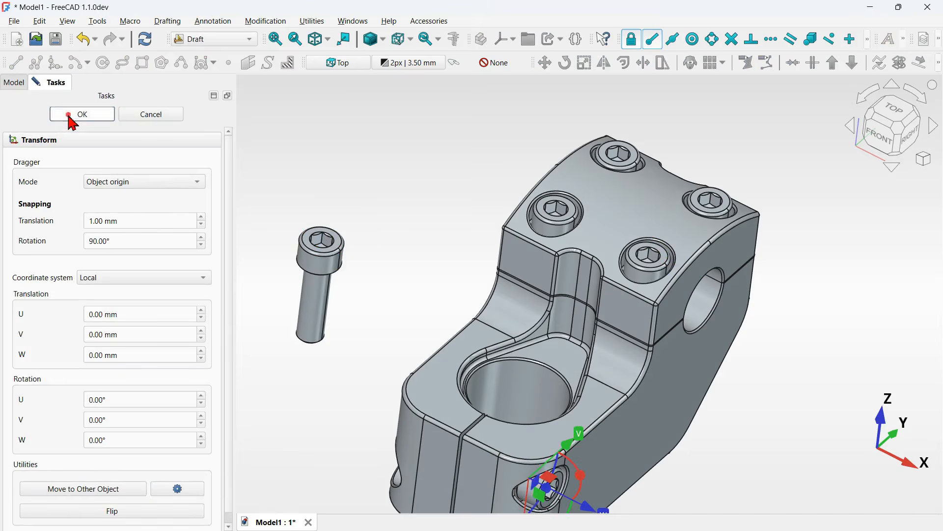
- Transform the fifth screw clone and move it into the clamp-bolt hole on the opposite side of the body
click(89, 207)
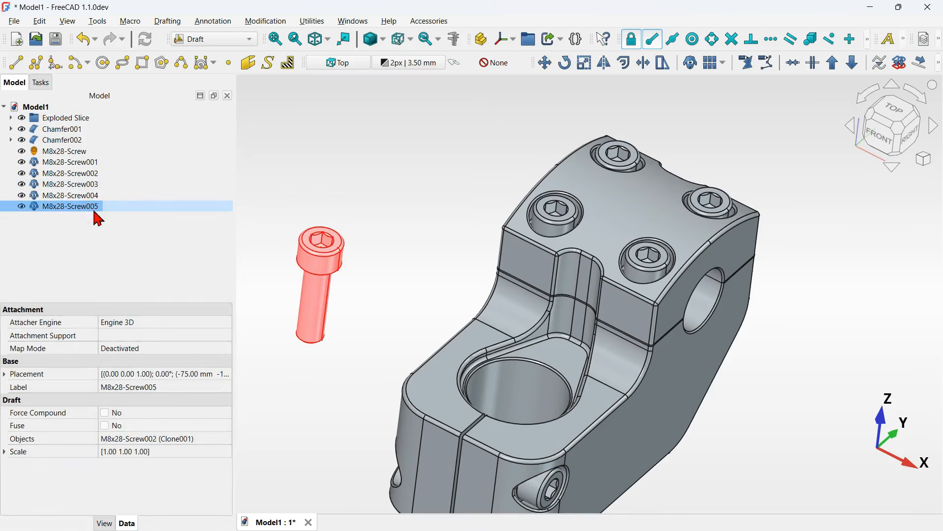
right_click(98, 219)
click(198, 27)
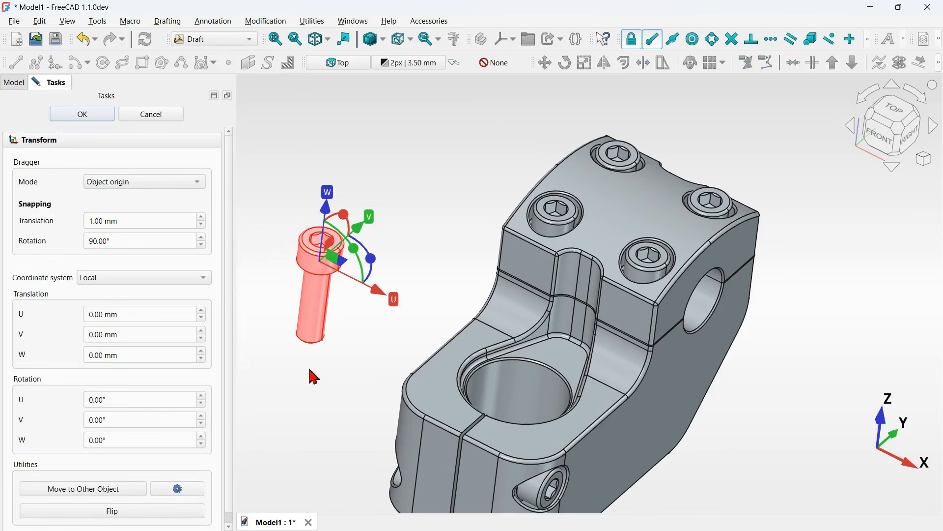
middle_drag(314, 376, 439, 348)
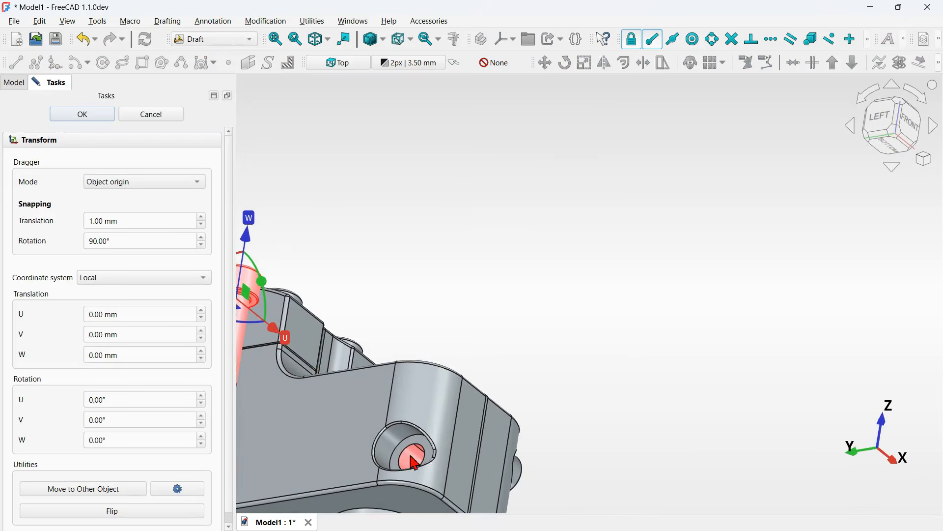
click(116, 490)
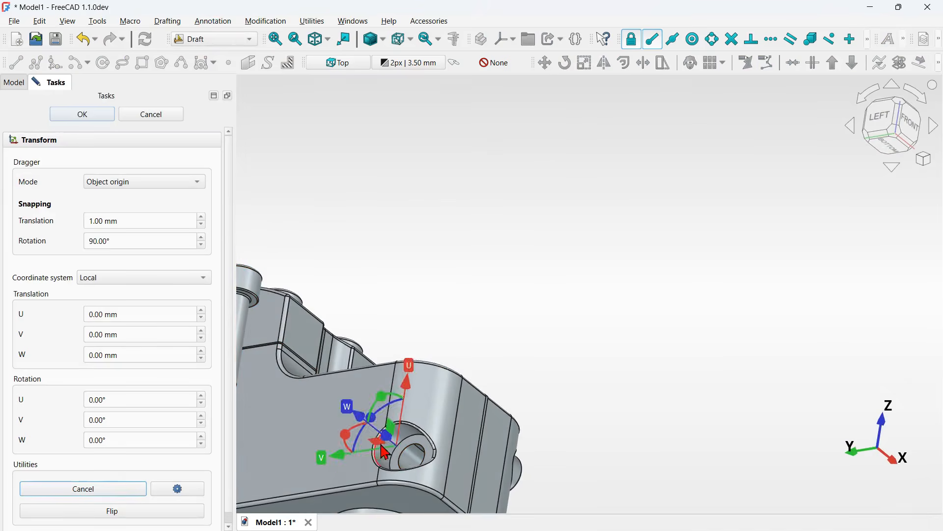
click(399, 452)
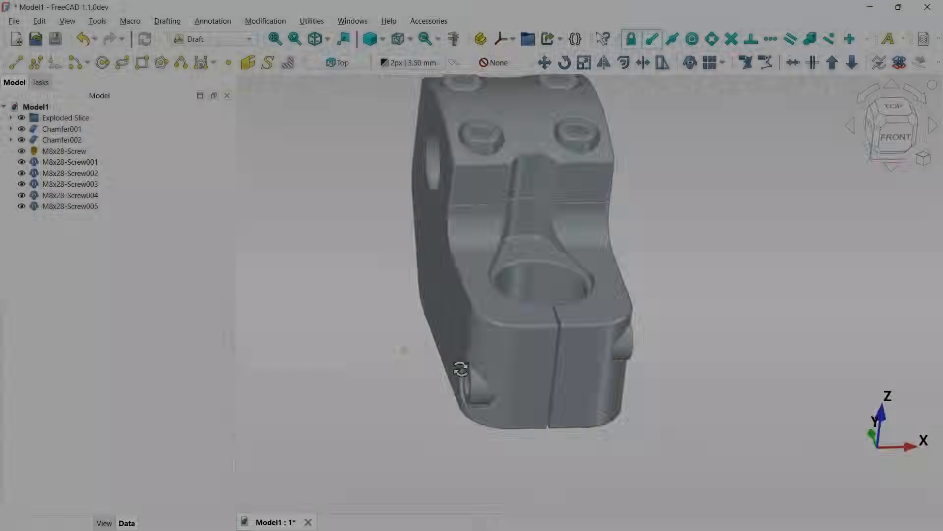
middle_drag(461, 369, 361, 352)
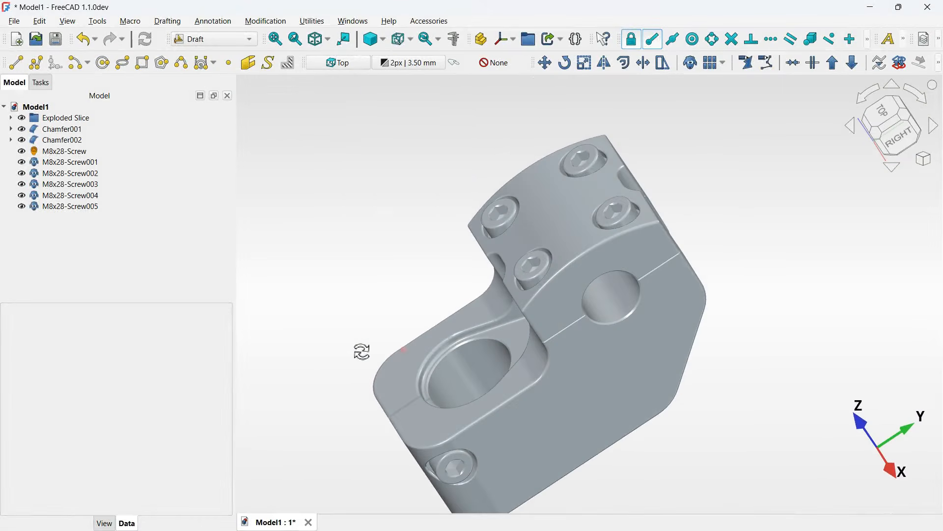
key(0)
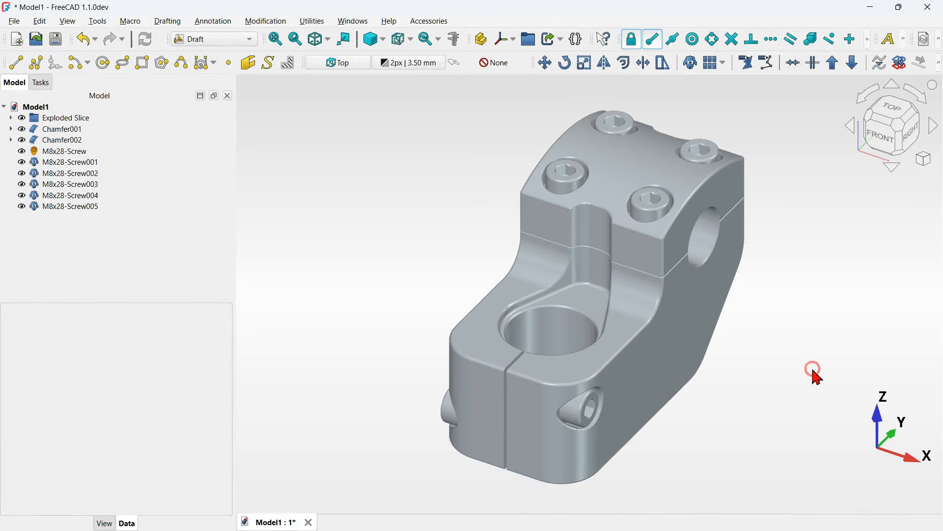
middle_drag(790, 361, 695, 375)
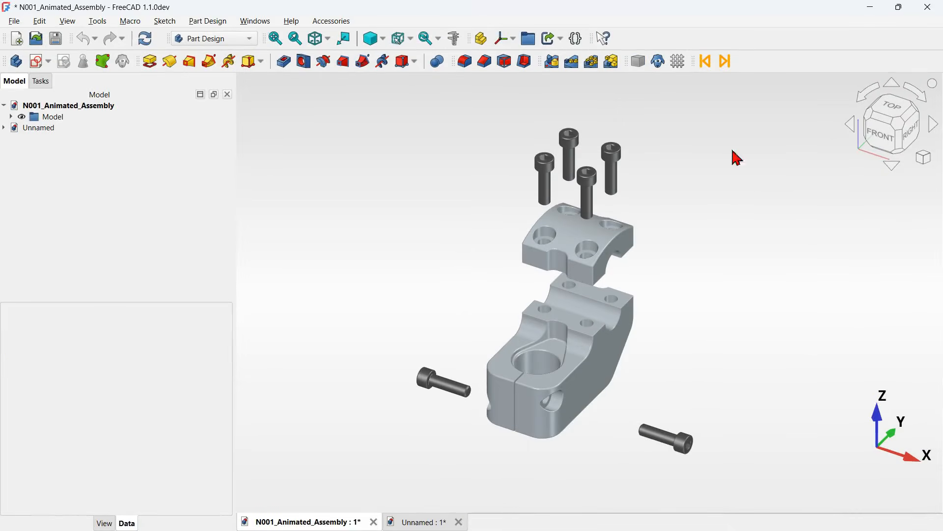
- Play the exploded-assembly animation forward and backward in the N001_Animated_Assembly document
click(707, 61)
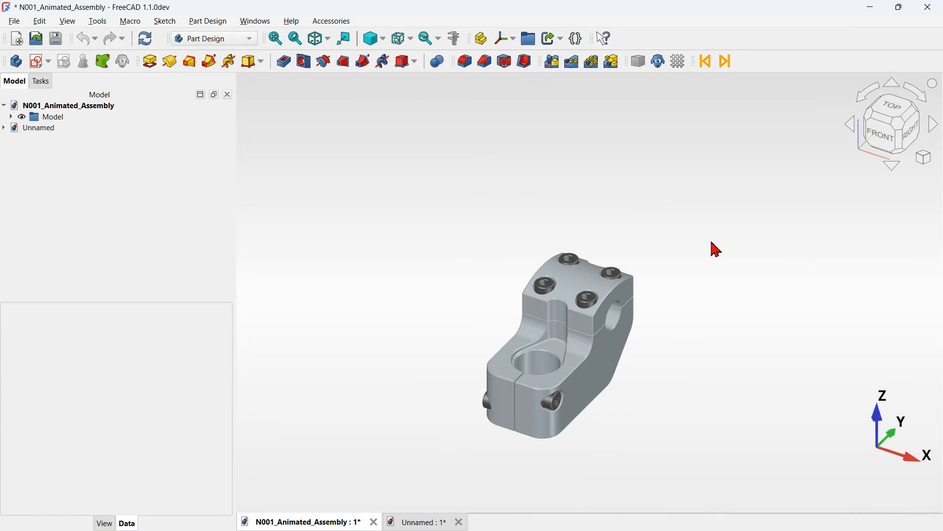
key(v)
key(f)
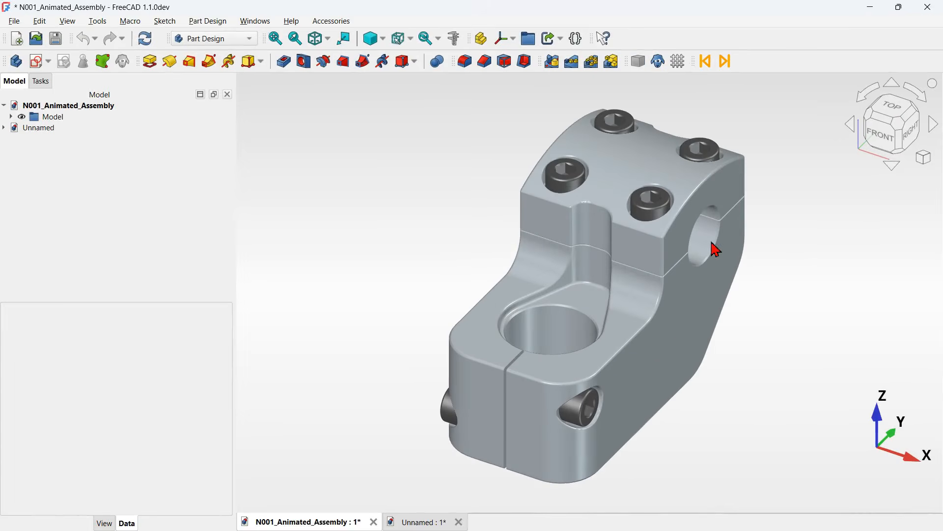
click(722, 68)
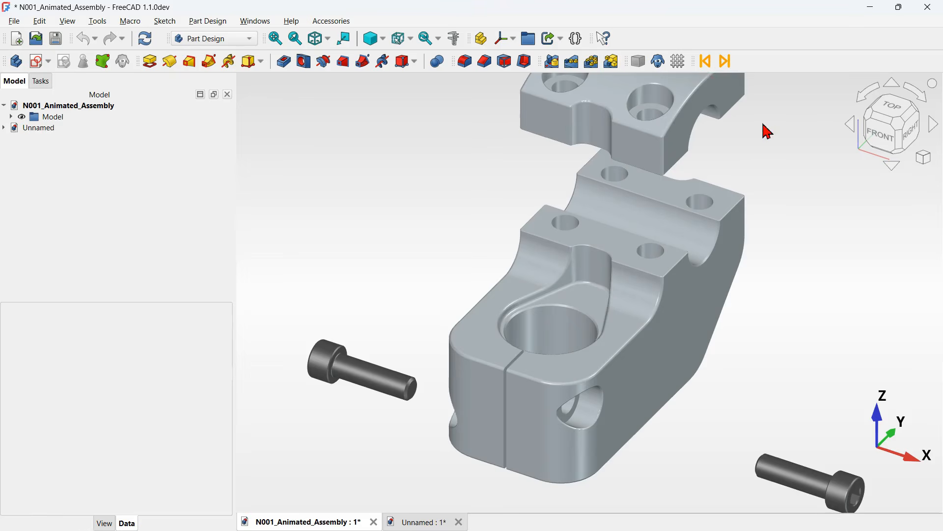
click(707, 63)
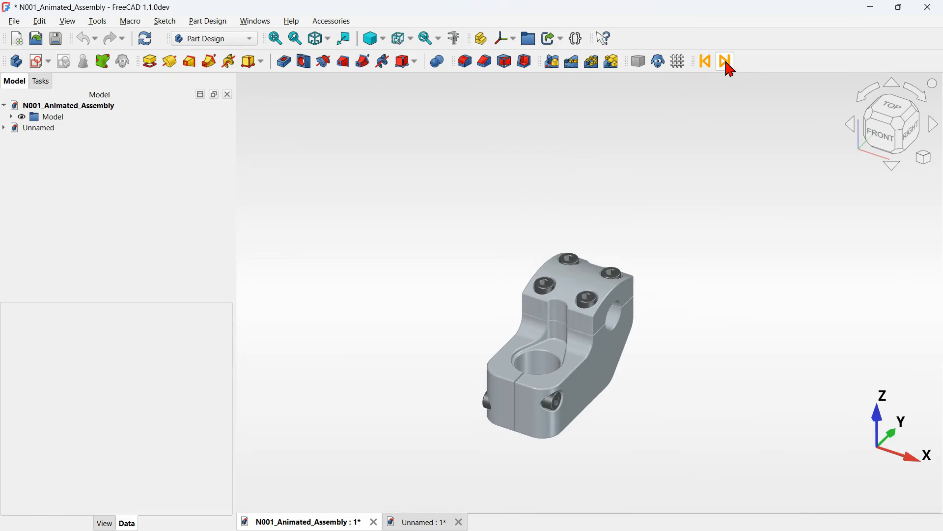
click(727, 67)
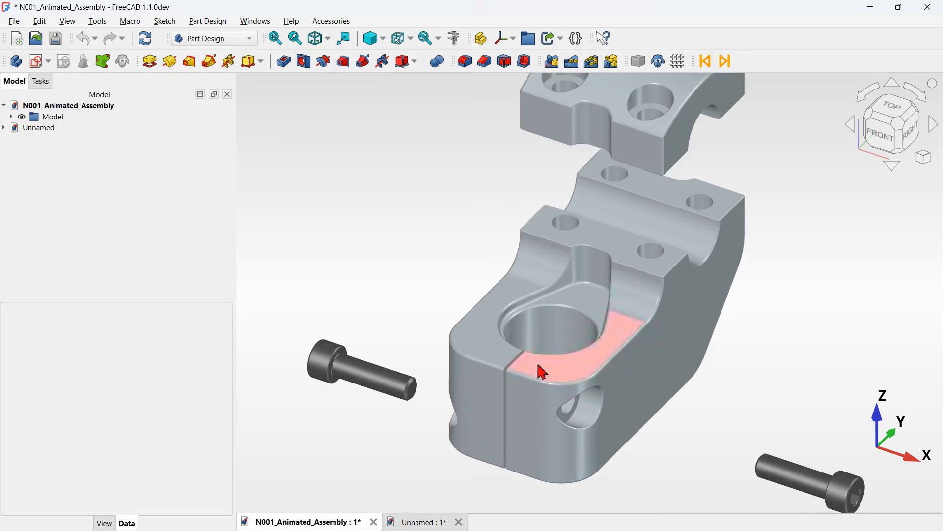